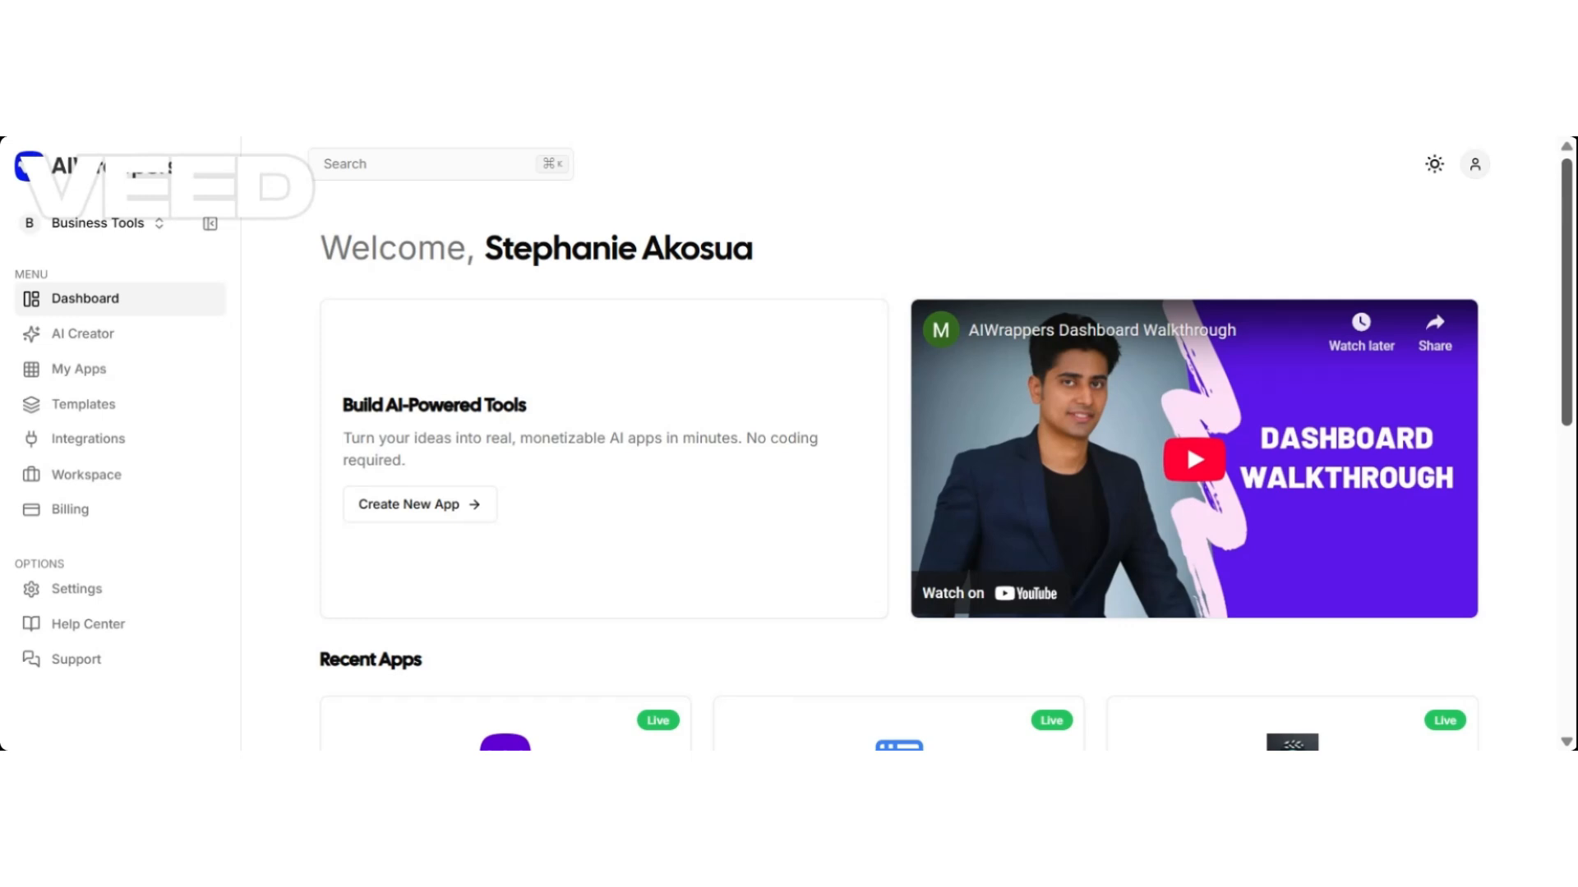
# Try the dashboard in dark theme, revert to light theme, and open the AI Creator Studio.
pyautogui.scroll(-1, 1565, 205)
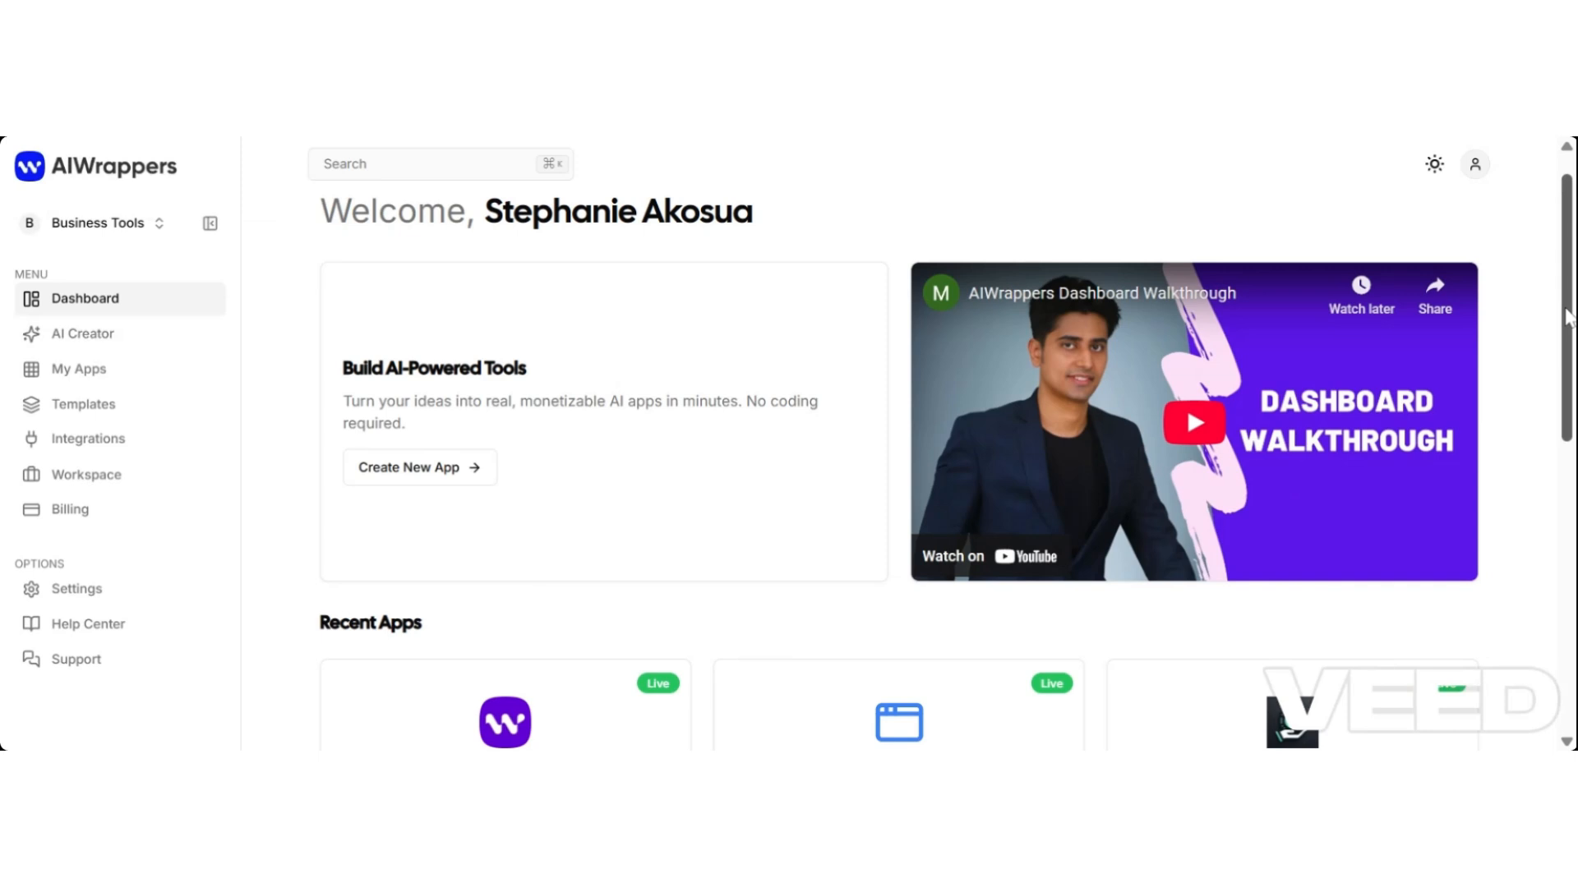
pyautogui.moveTo(1568, 316); pyautogui.dragTo(1536, 289)
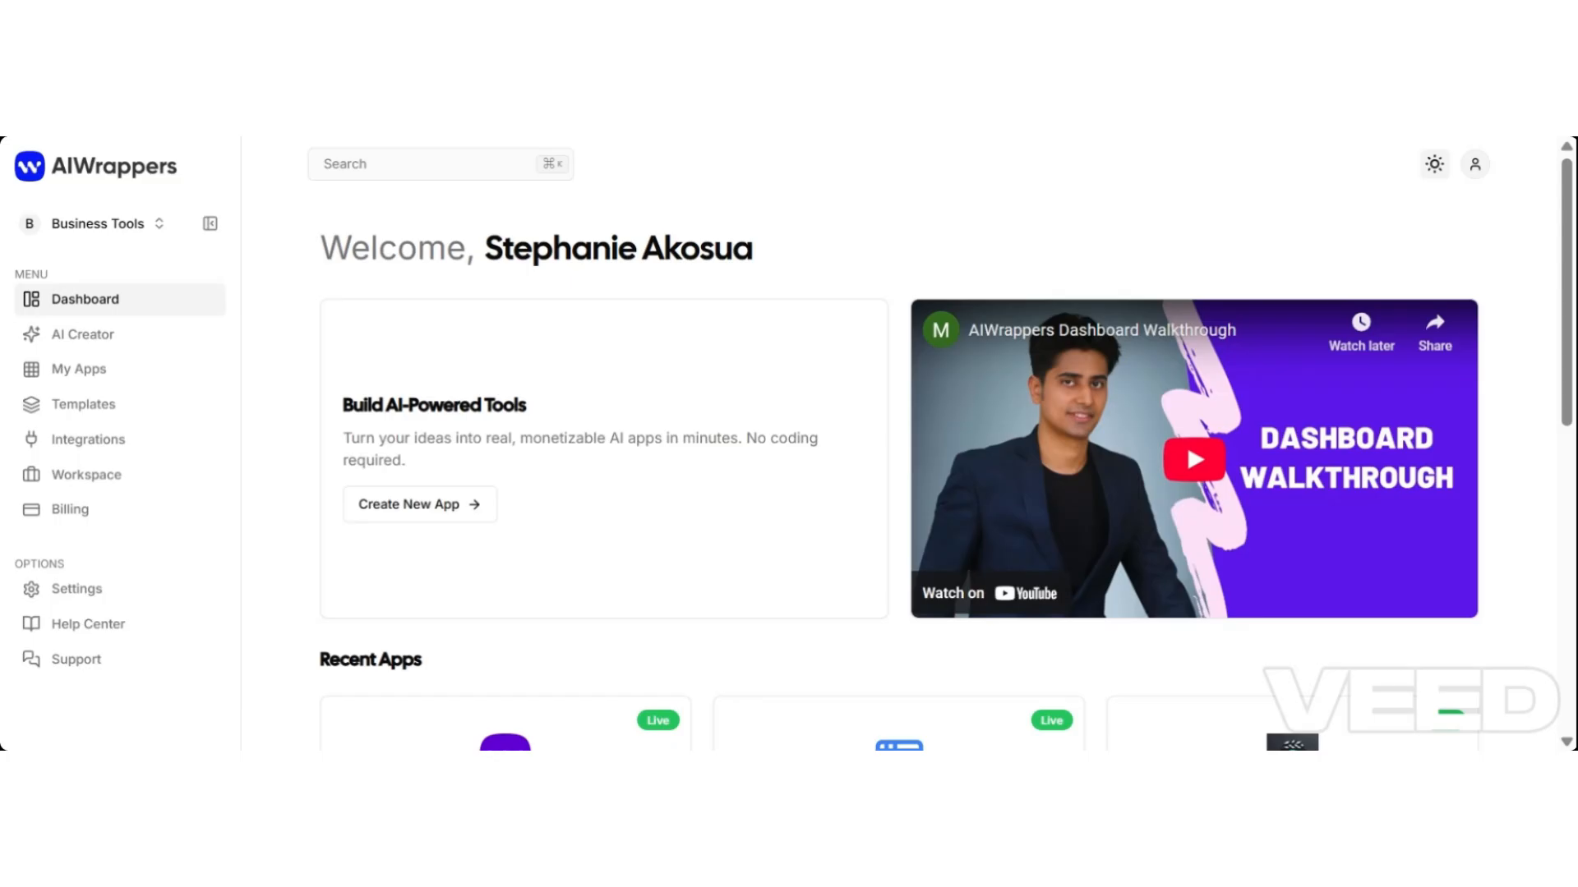
pyautogui.click(1434, 164)
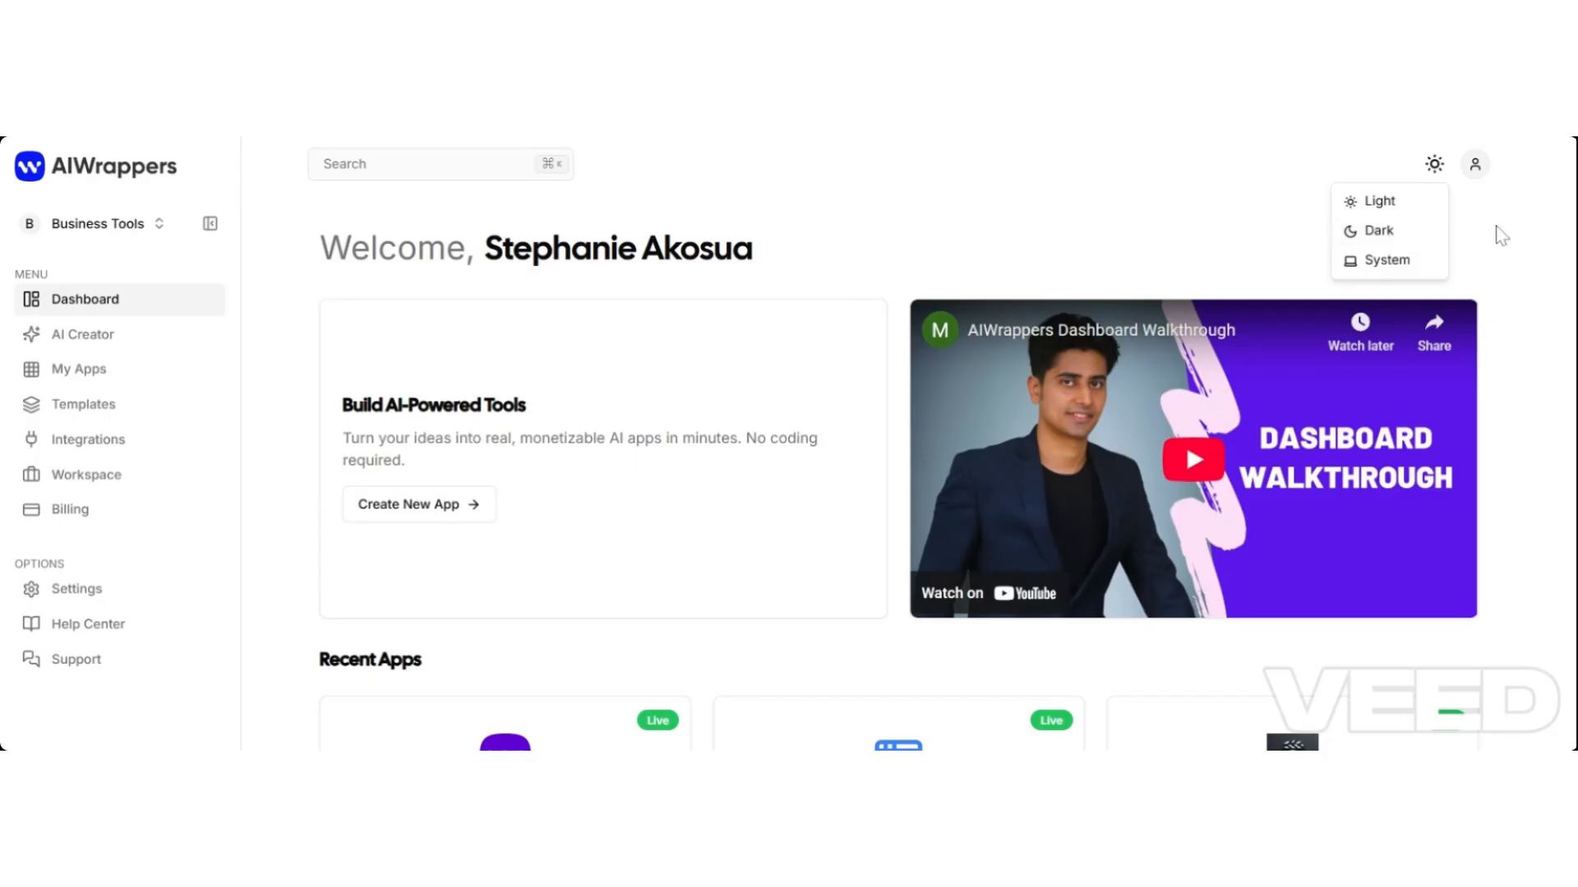
pyautogui.click(1389, 231)
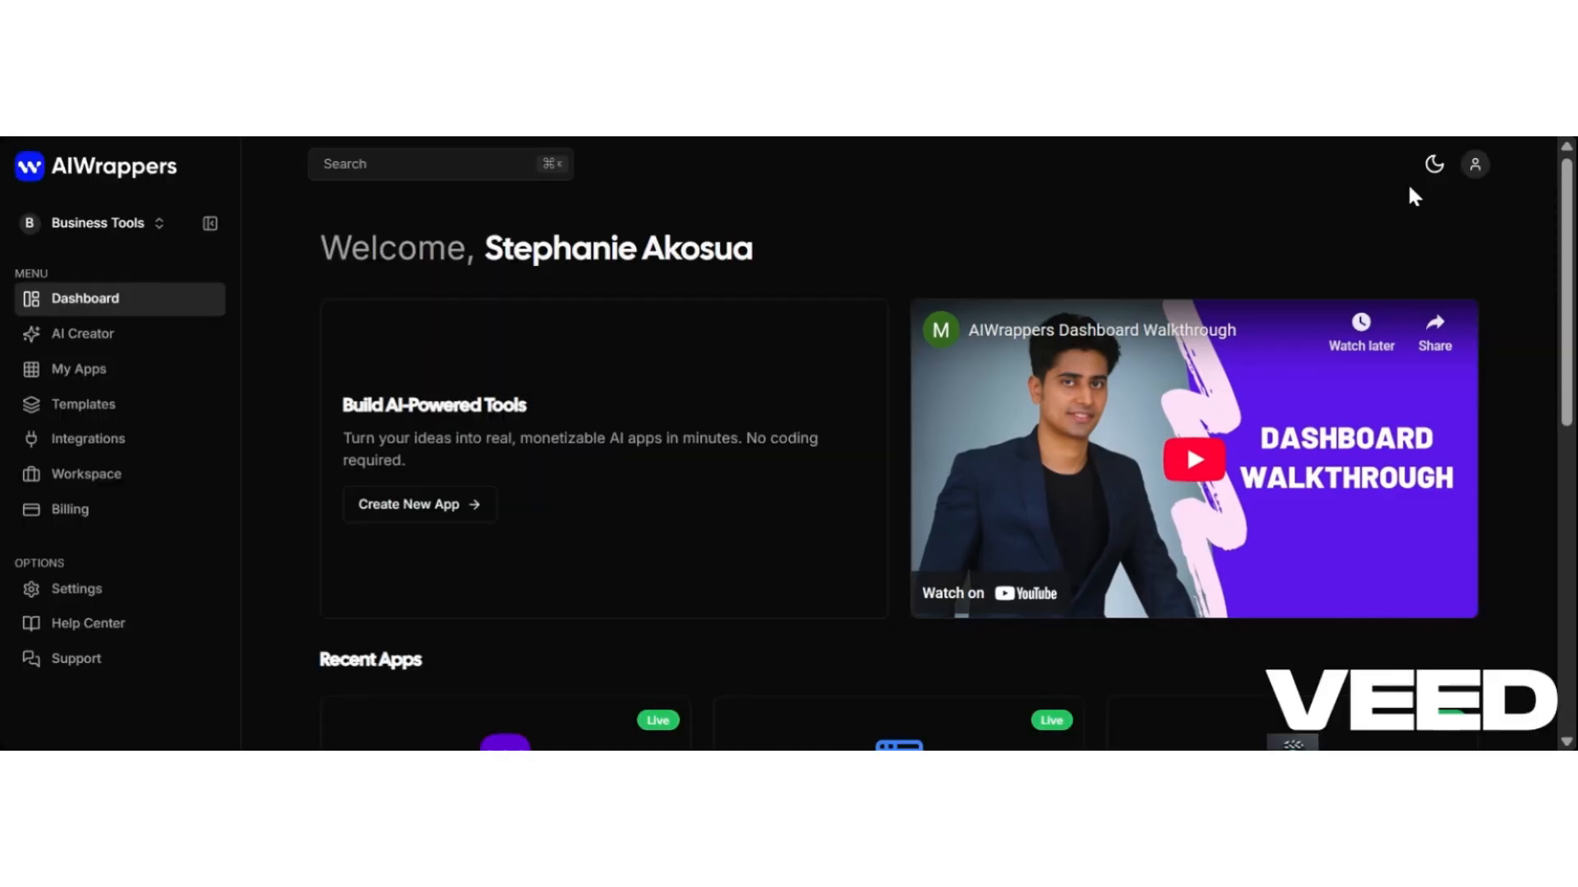
pyautogui.click(1435, 165)
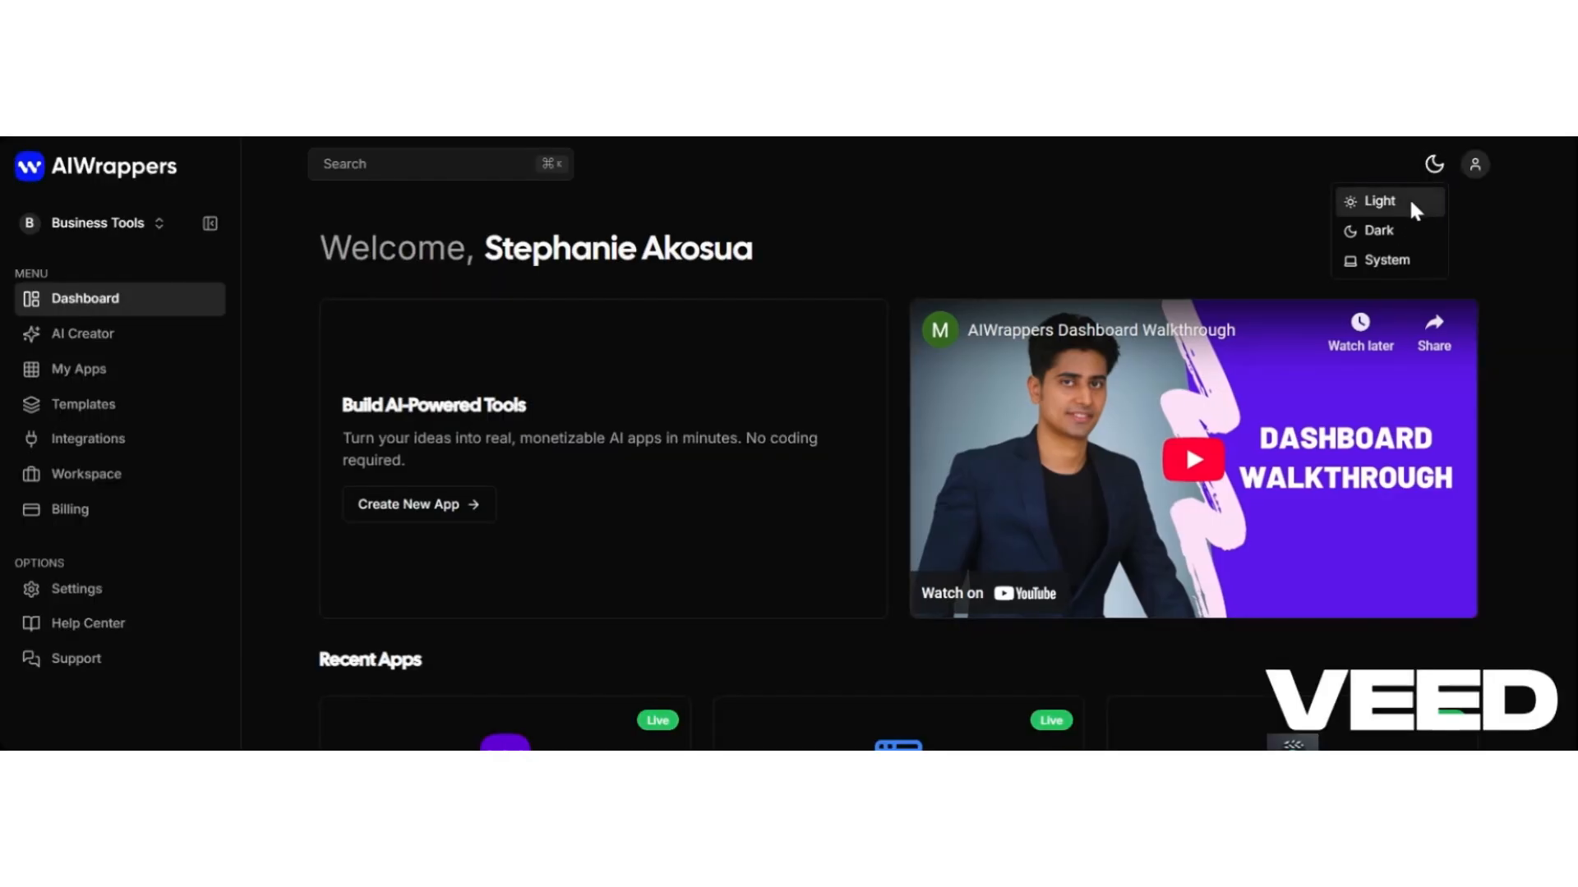
pyautogui.click(1408, 197)
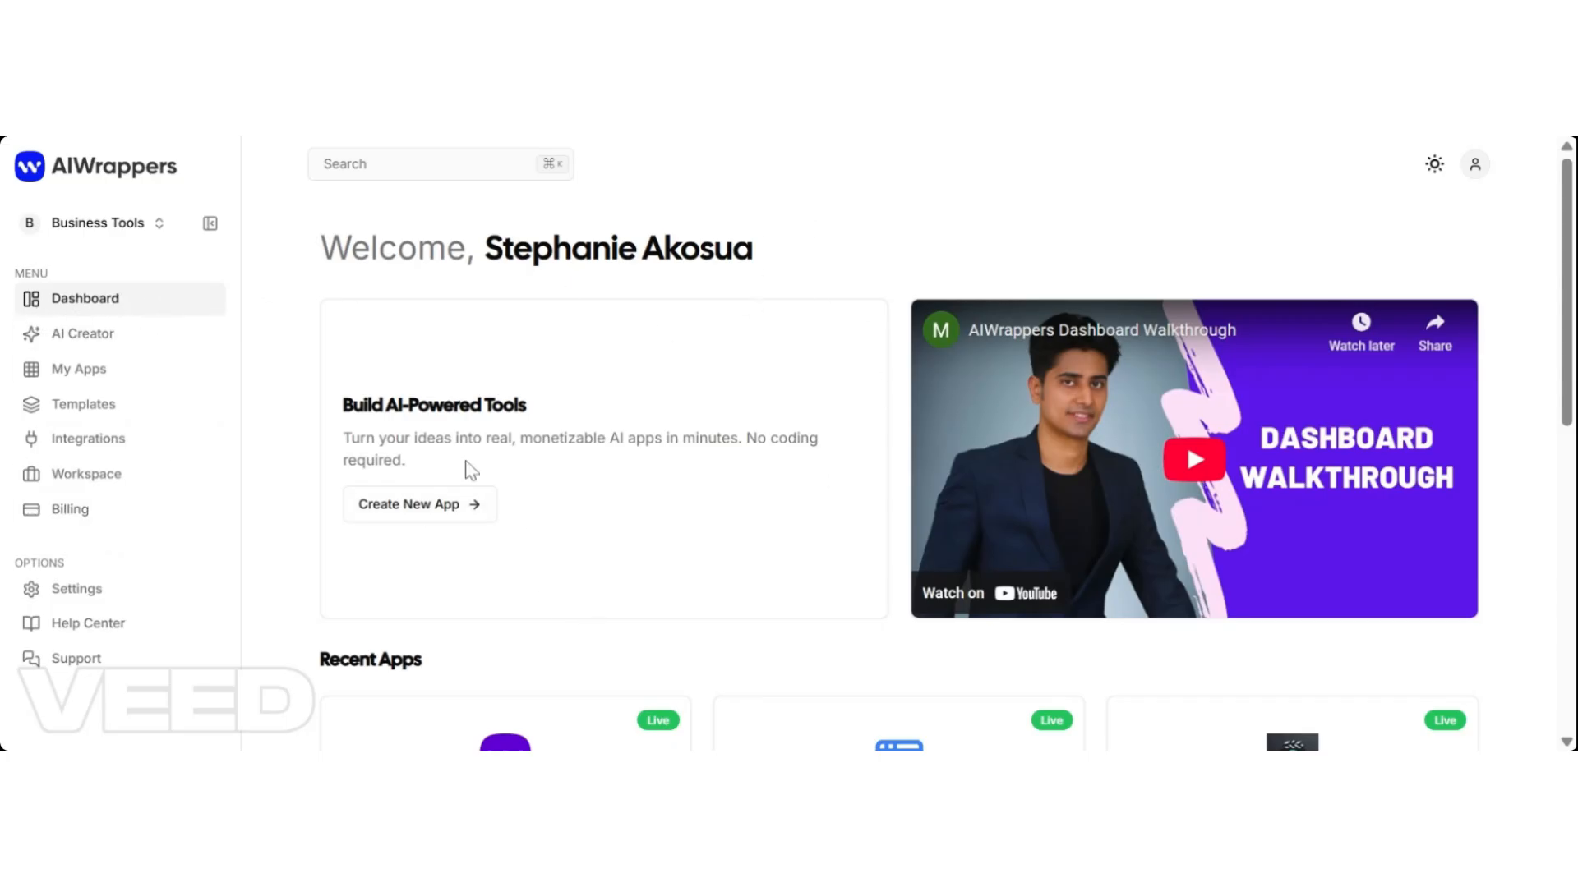
pyautogui.click(88, 345)
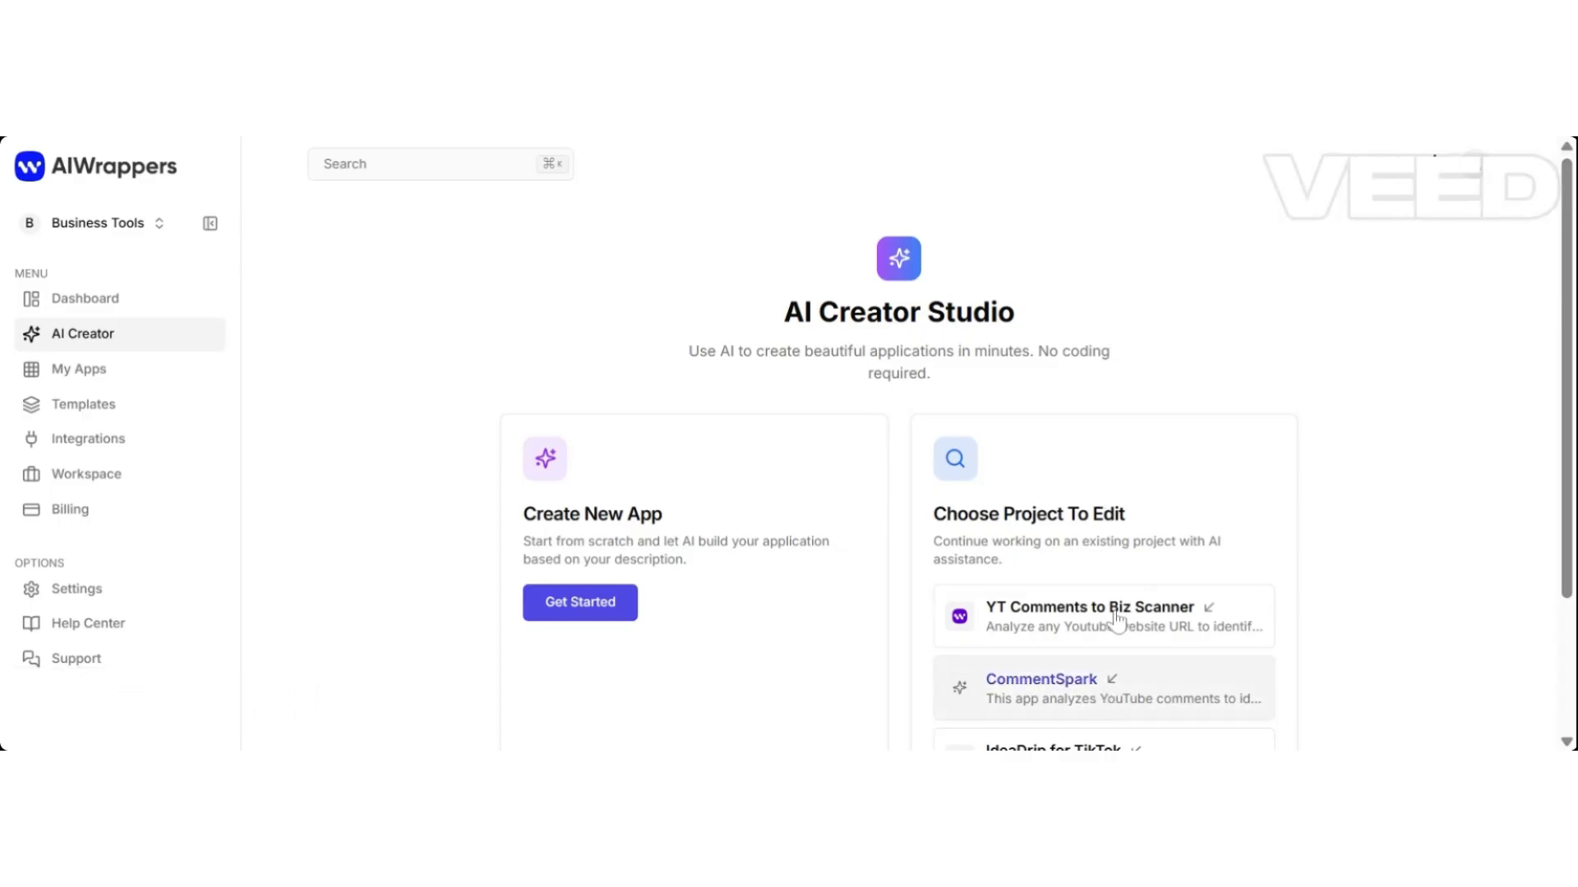
pyautogui.moveTo(1564, 261)
pyautogui.mouseDown()
pyautogui.moveTo(1563, 311)
pyautogui.moveTo(1565, 254)
pyautogui.mouseUp()
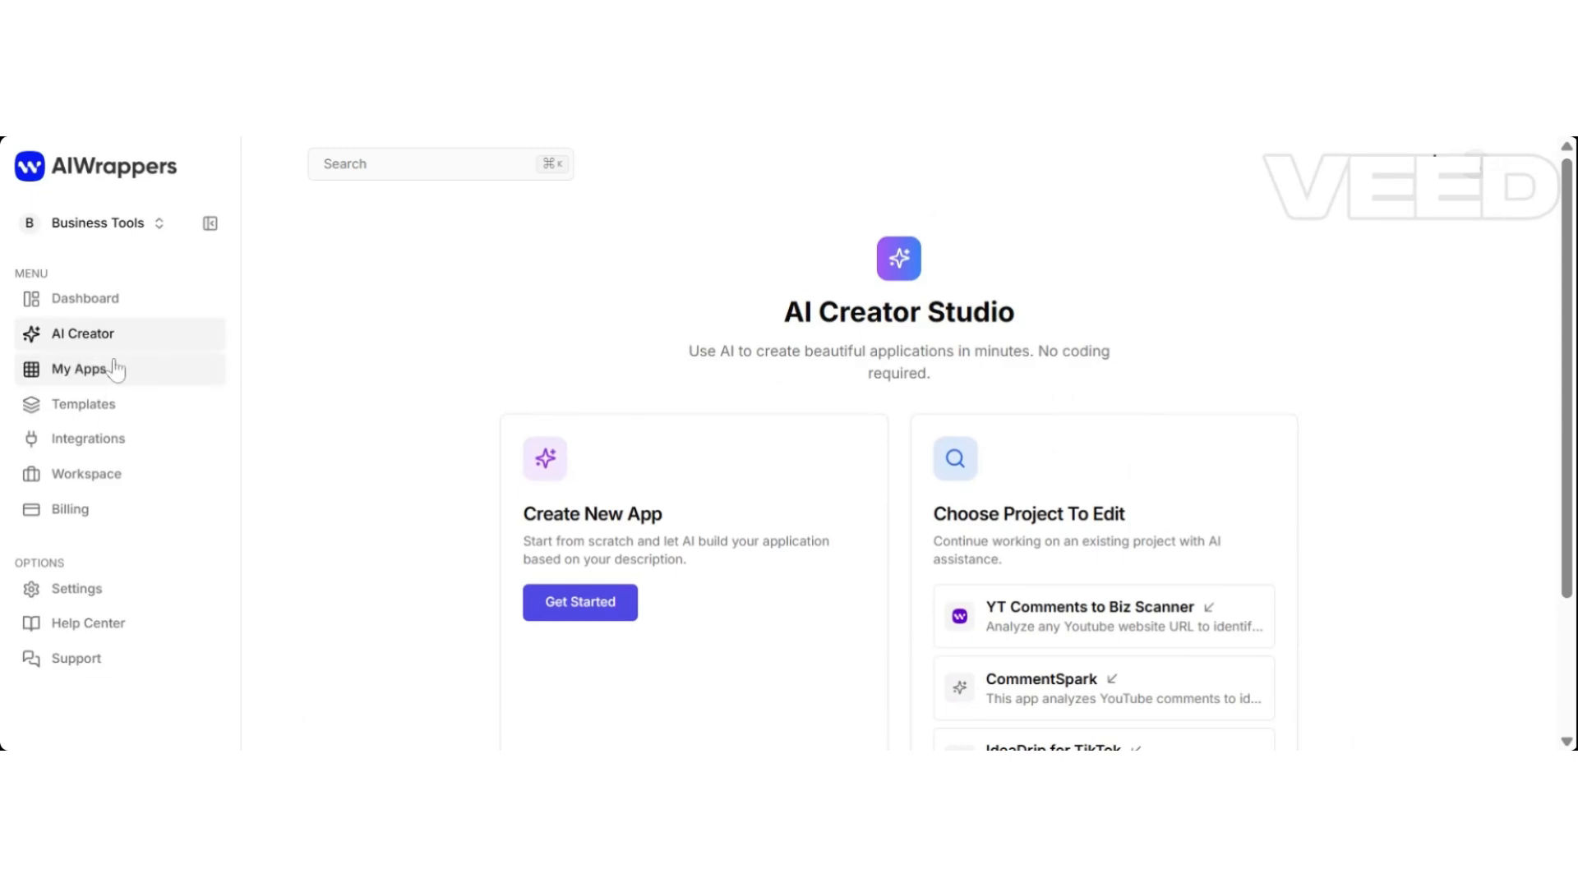
# Open My Apps from the sidebar and scroll down the app list.
pyautogui.click(90, 381)
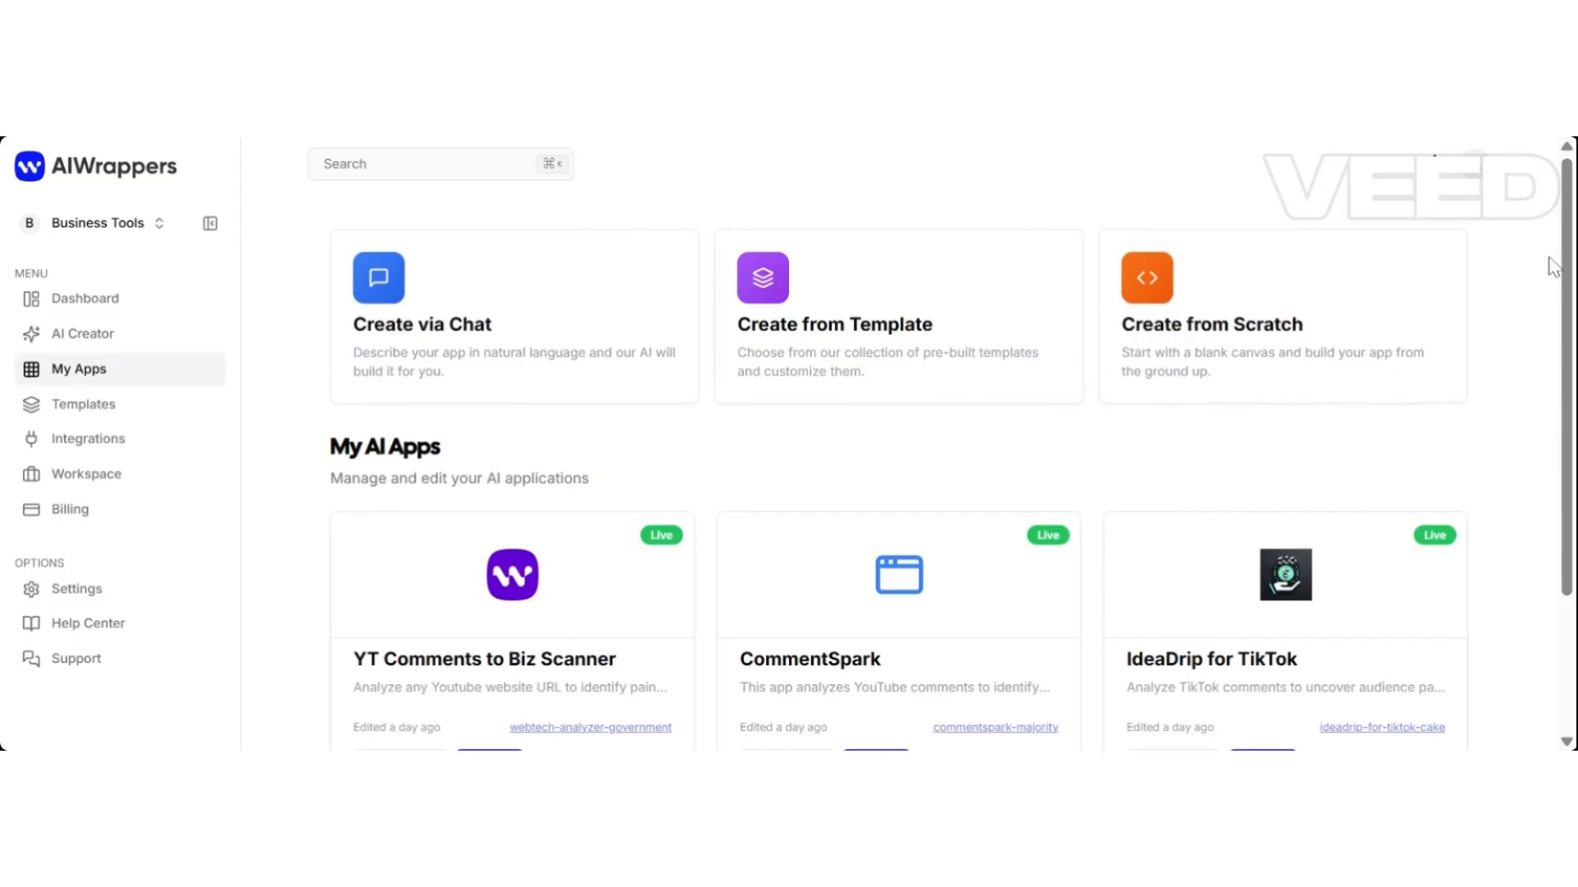
pyautogui.moveTo(1568, 263); pyautogui.dragTo(1553, 226)
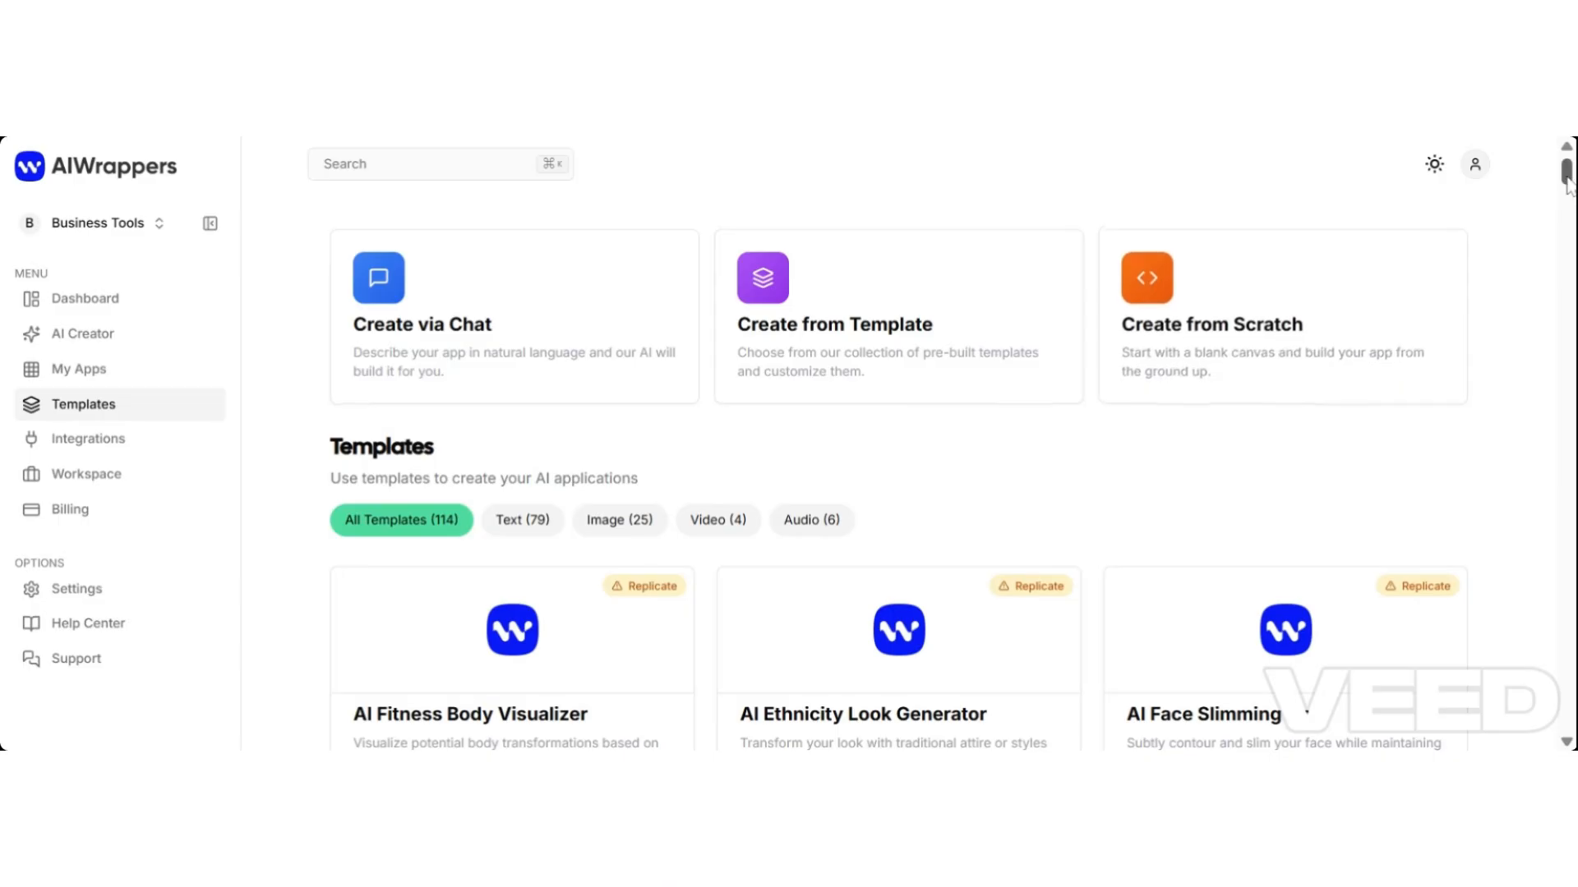
pyautogui.moveTo(1567, 187); pyautogui.dragTo(1568, 185)
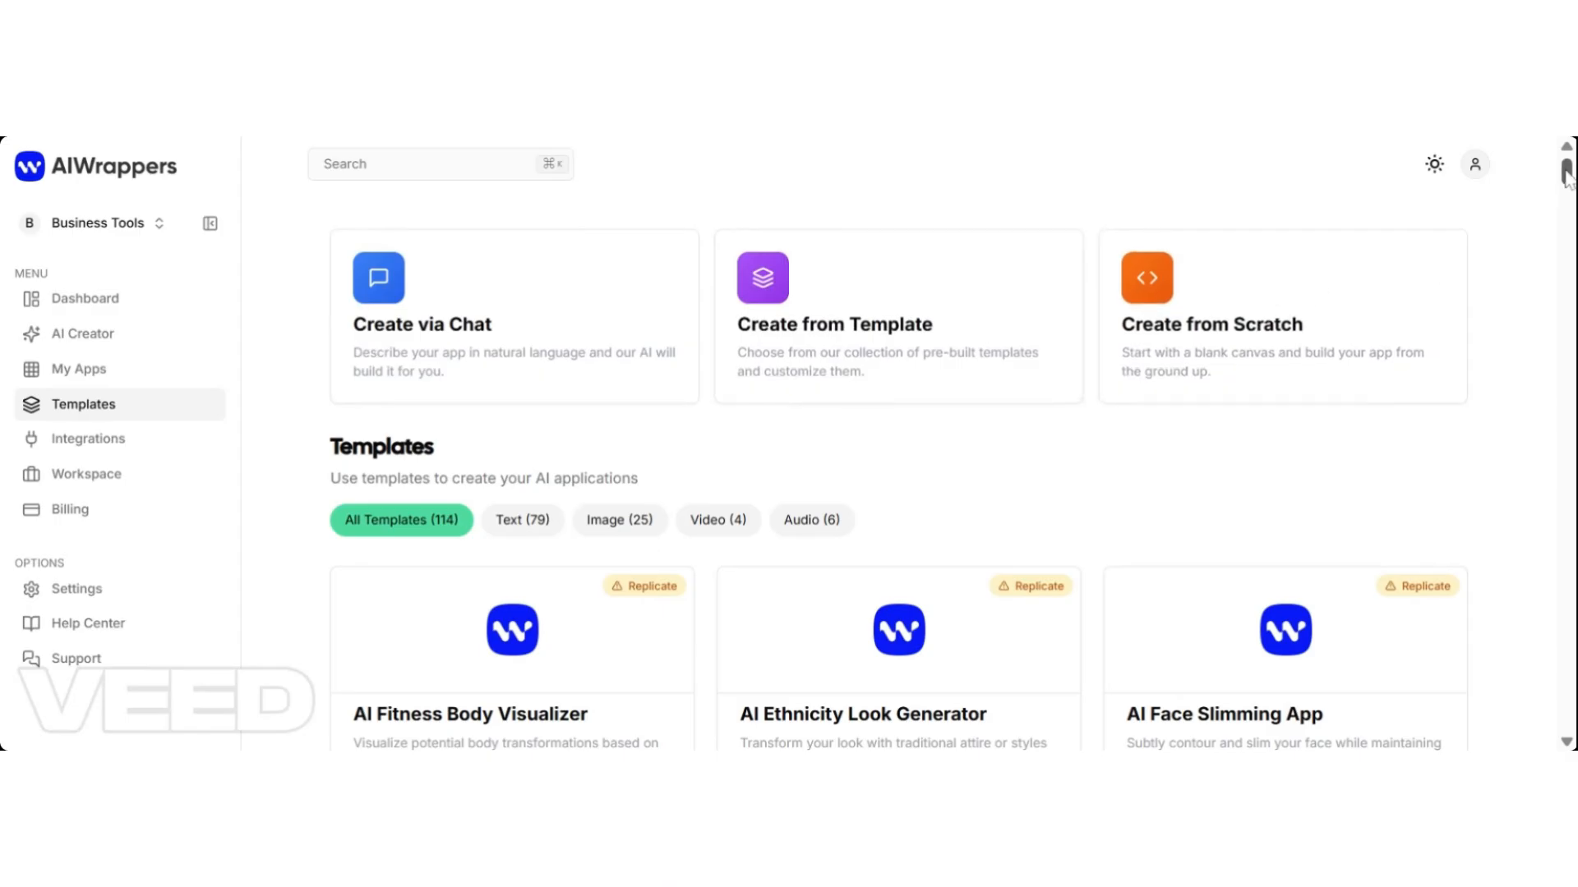
pyautogui.moveTo(1567, 176); pyautogui.dragTo(1553, 205)
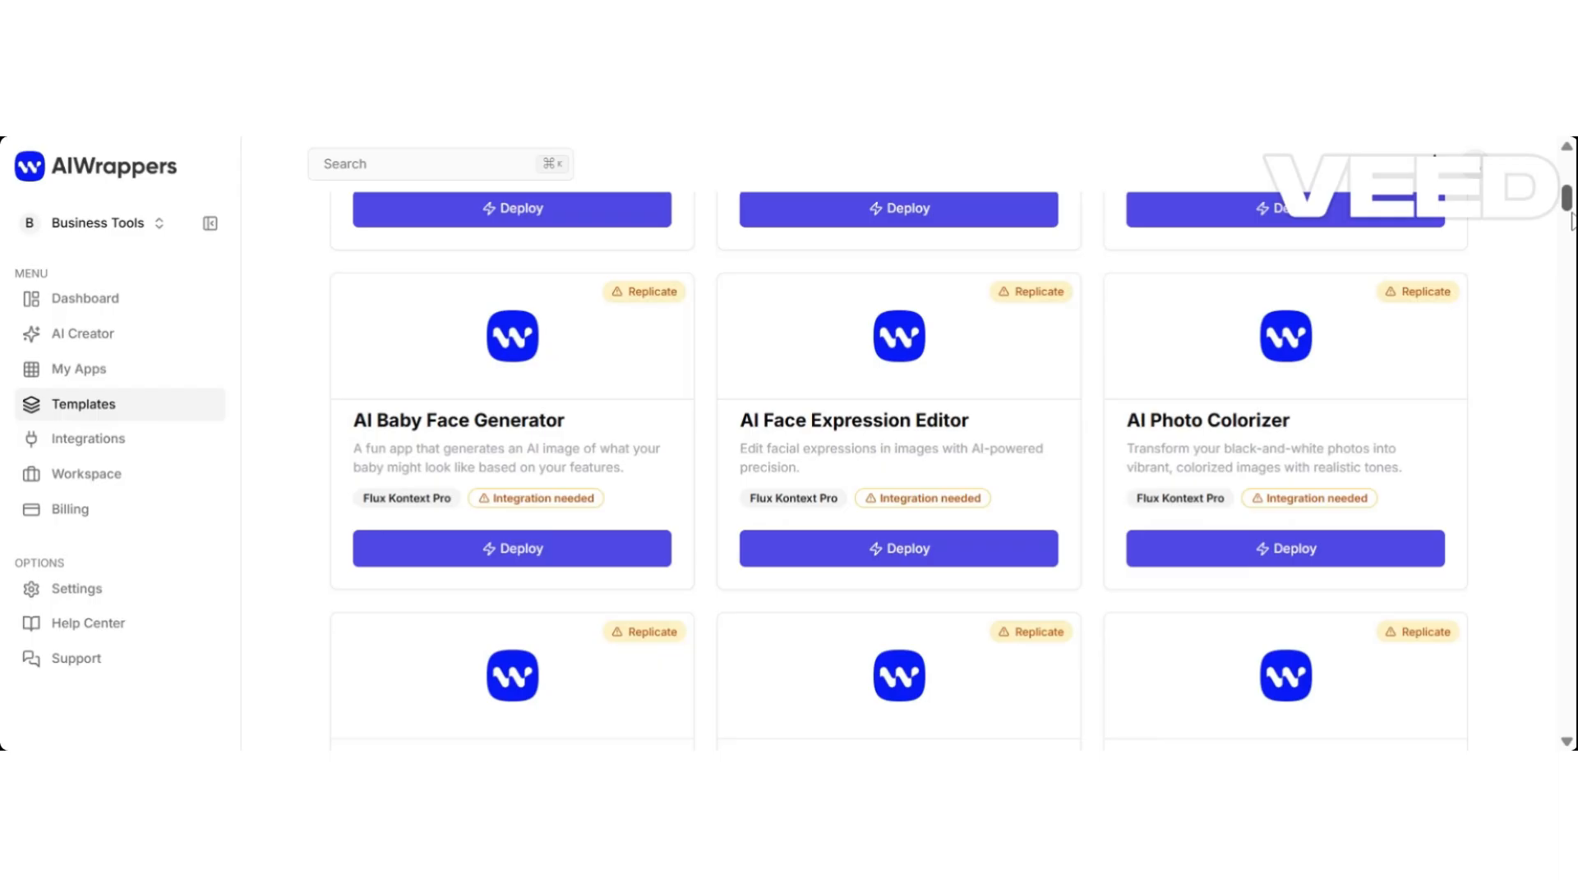
pyautogui.scroll(-1, 1571, 222)
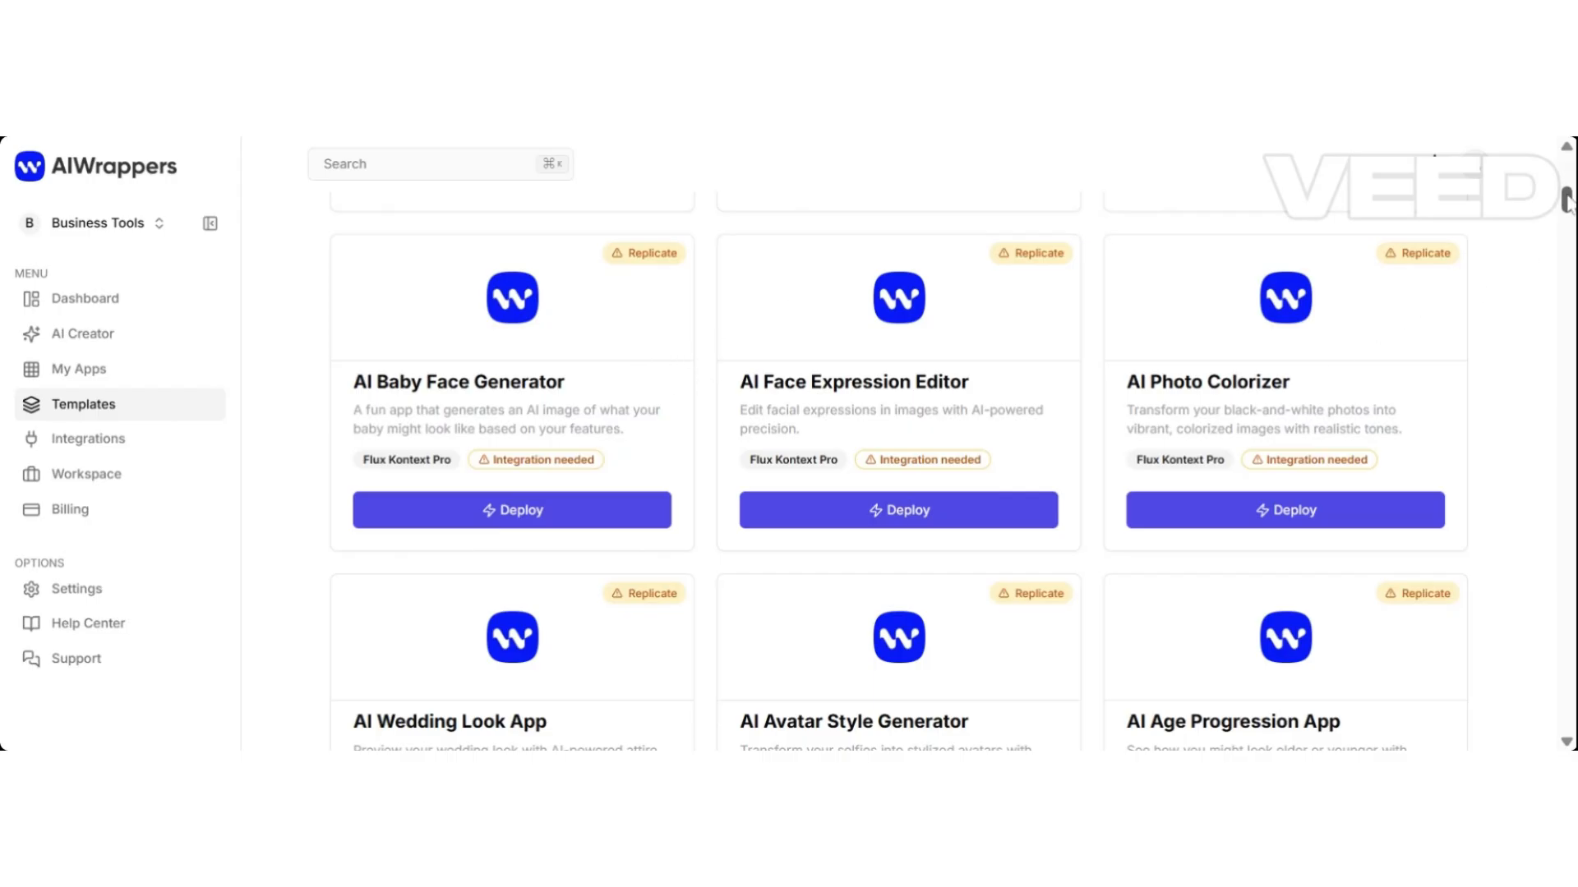
pyautogui.moveTo(1569, 205); pyautogui.dragTo(1566, 235)
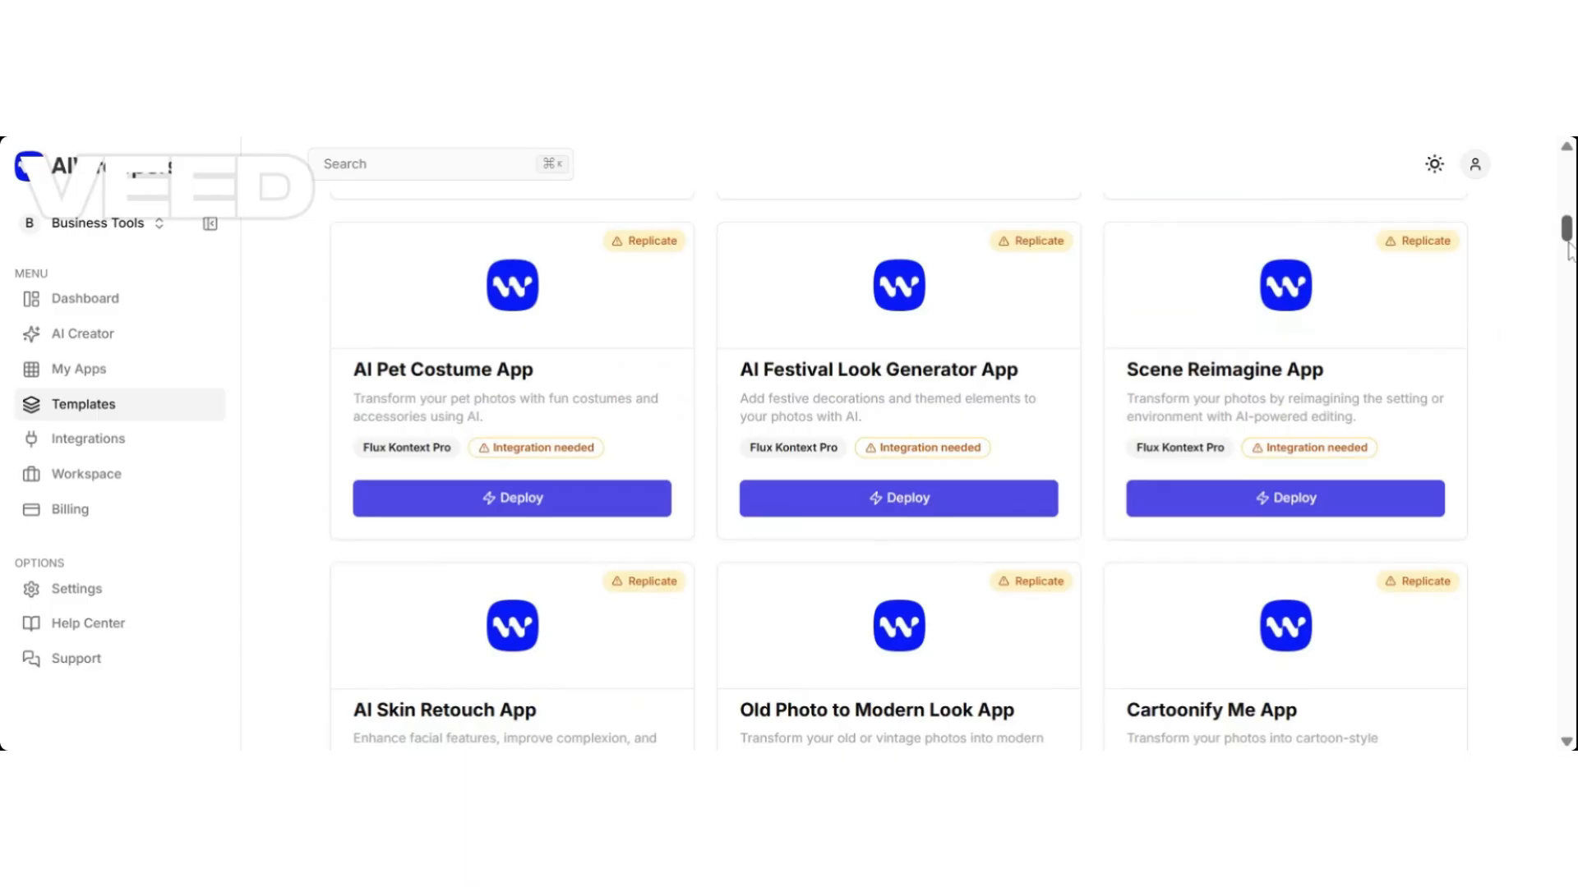
pyautogui.scroll(-4, 1568, 247)
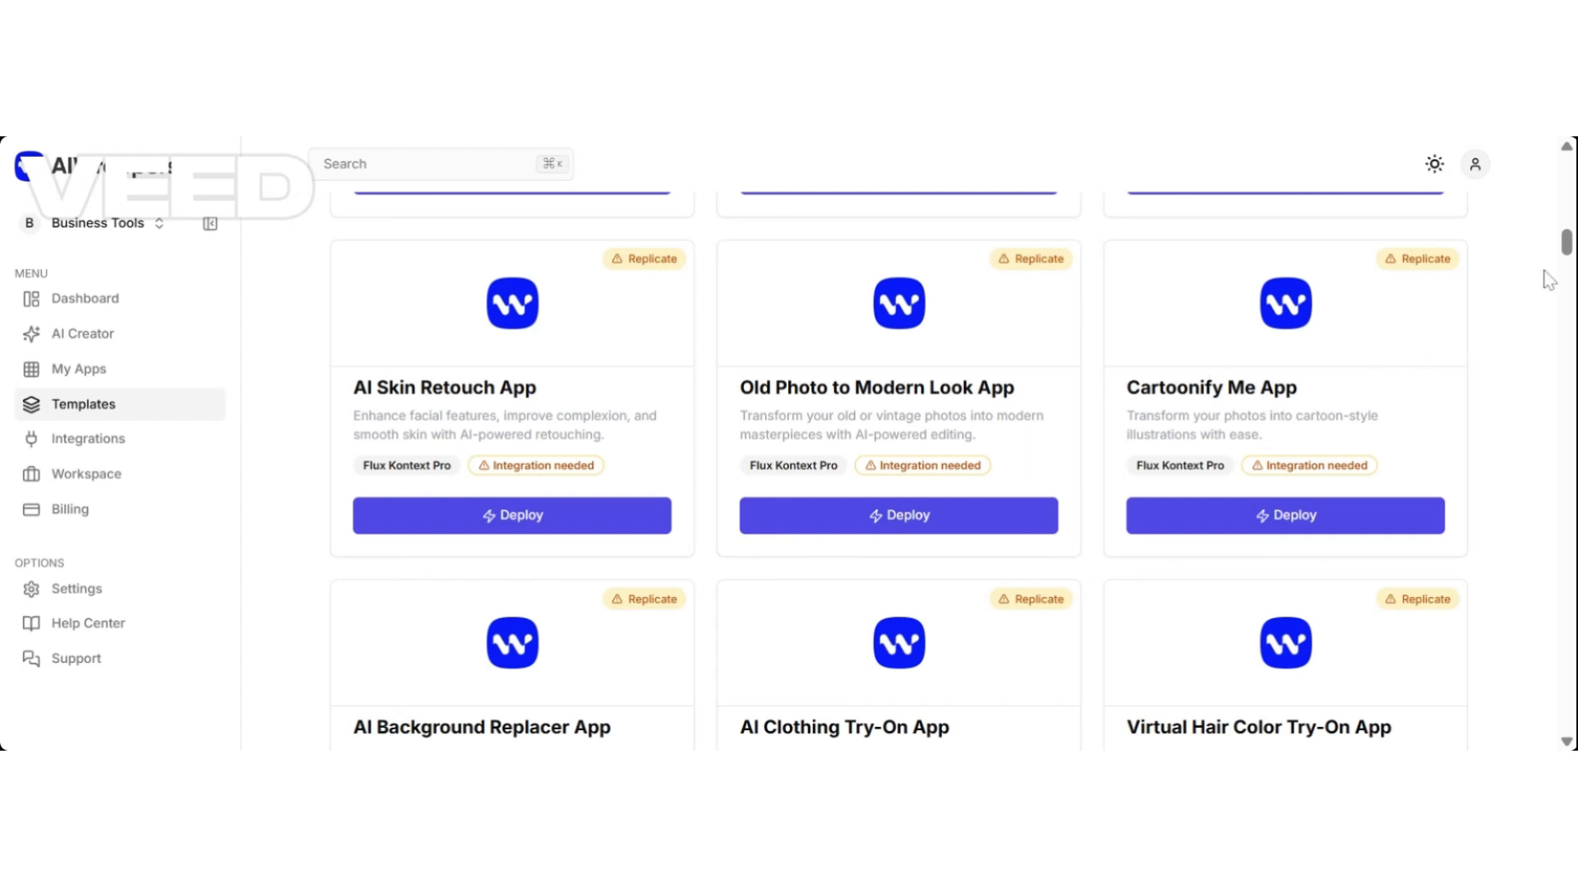
pyautogui.moveTo(1566, 240); pyautogui.dragTo(1568, 272)
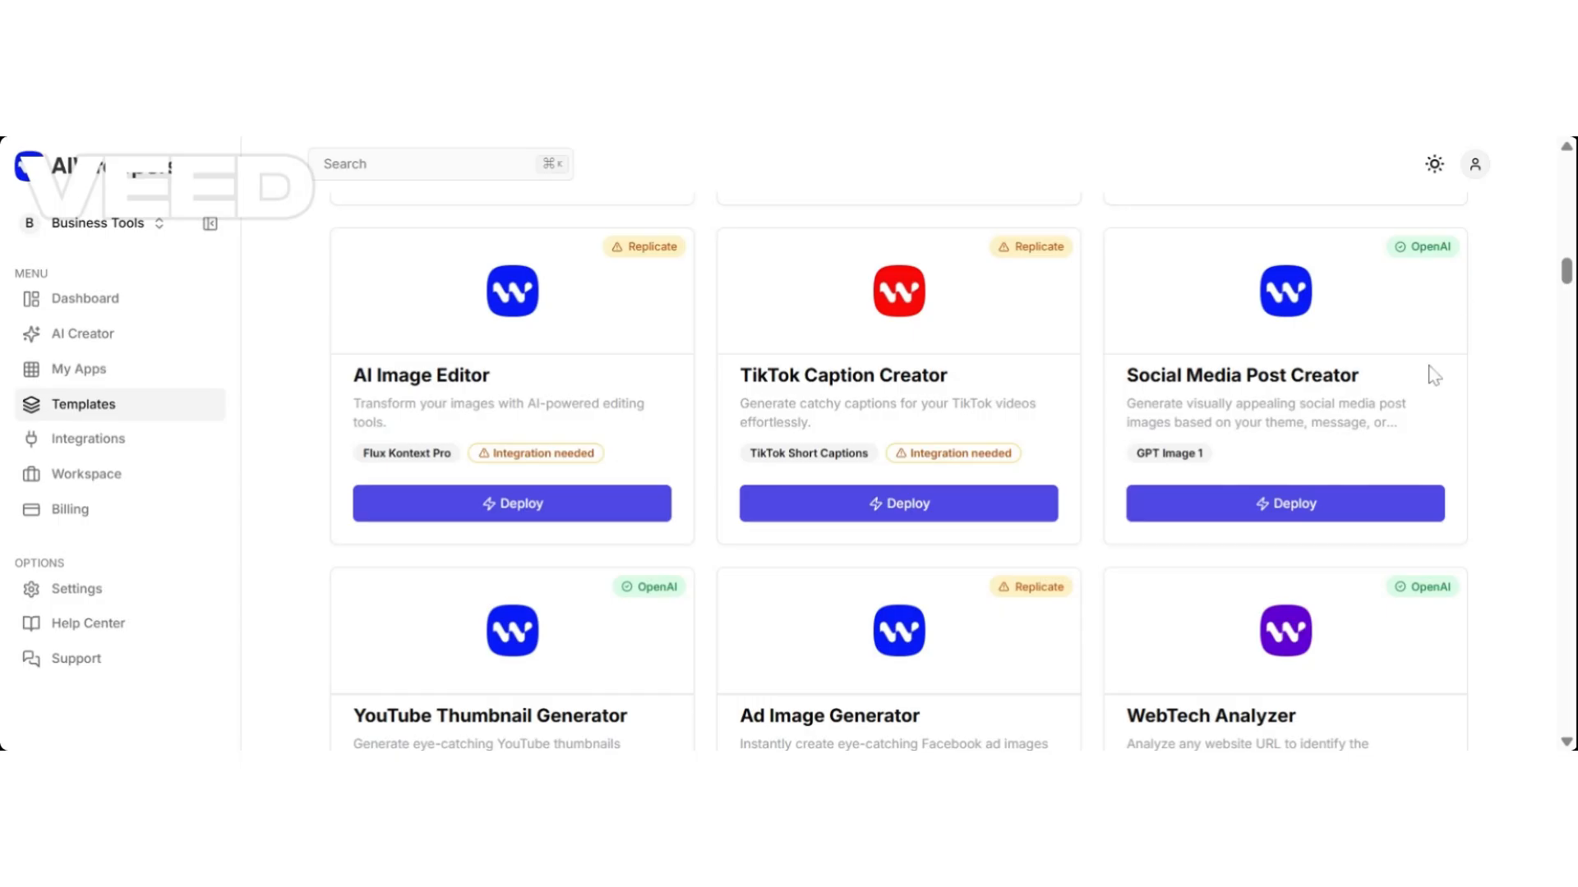
pyautogui.moveTo(1567, 267)
pyautogui.mouseDown()
pyautogui.moveTo(1568, 284)
pyautogui.moveTo(1569, 262)
pyautogui.mouseUp()
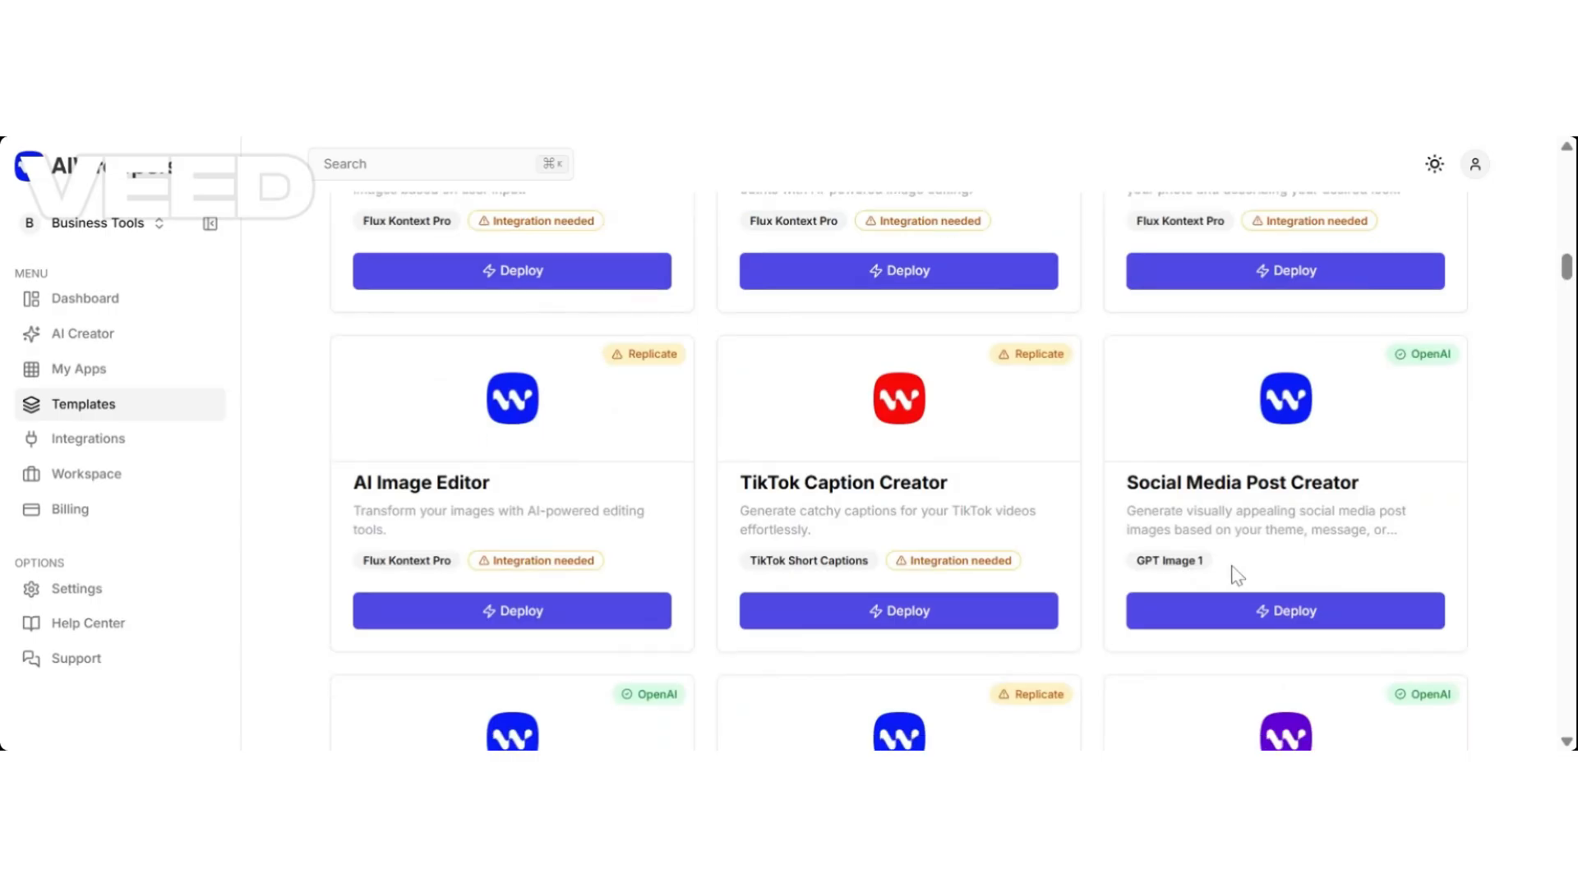
pyautogui.moveTo(1568, 271); pyautogui.dragTo(1570, 308)
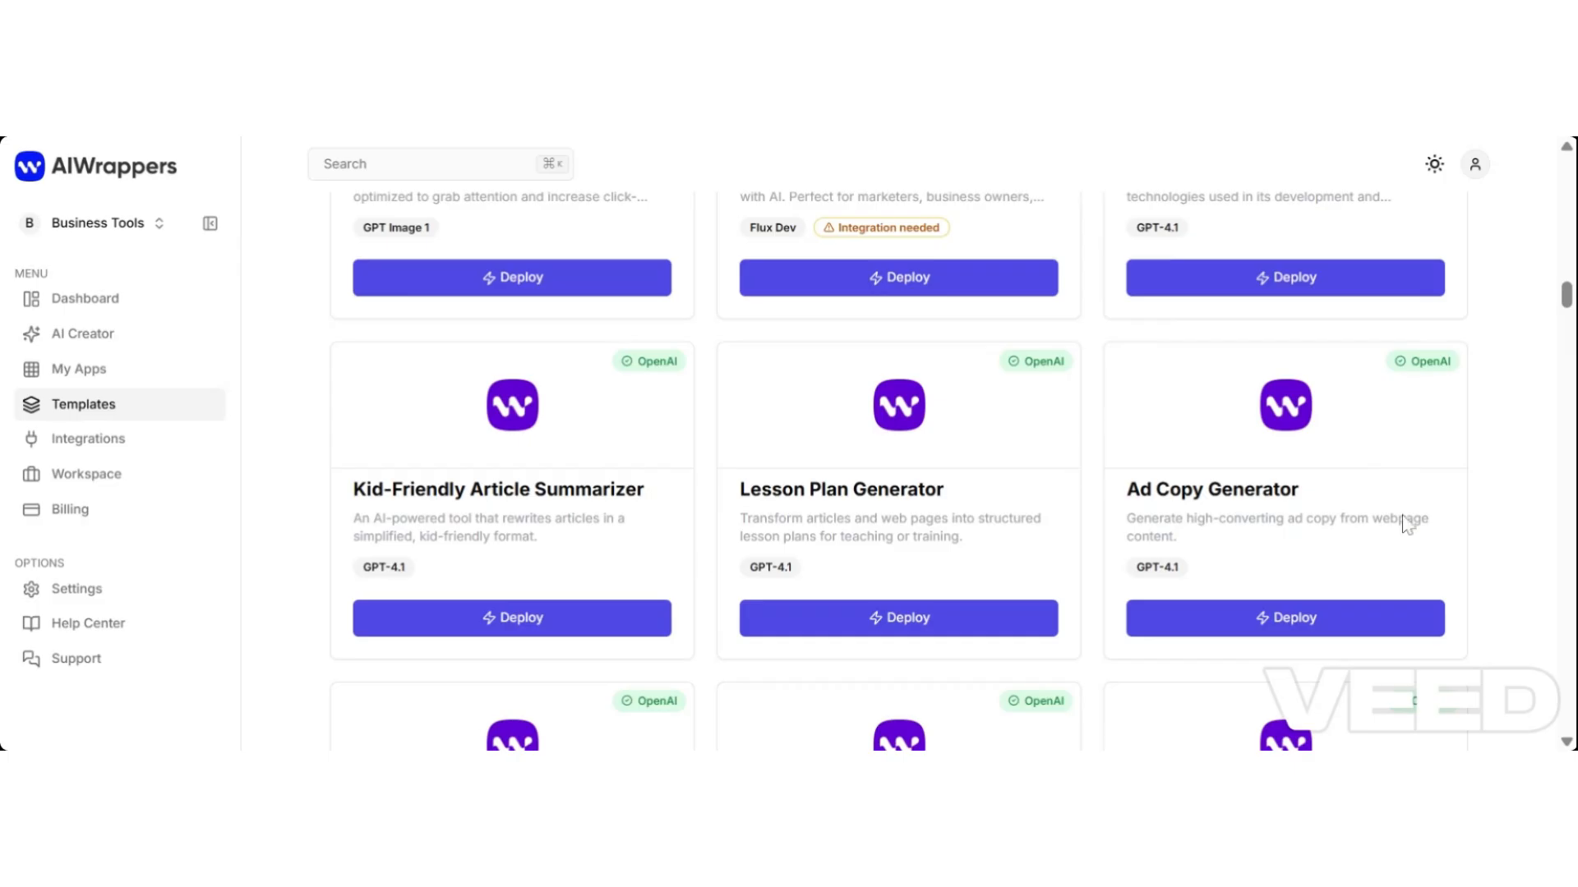
pyautogui.moveTo(1570, 305); pyautogui.dragTo(1570, 372)
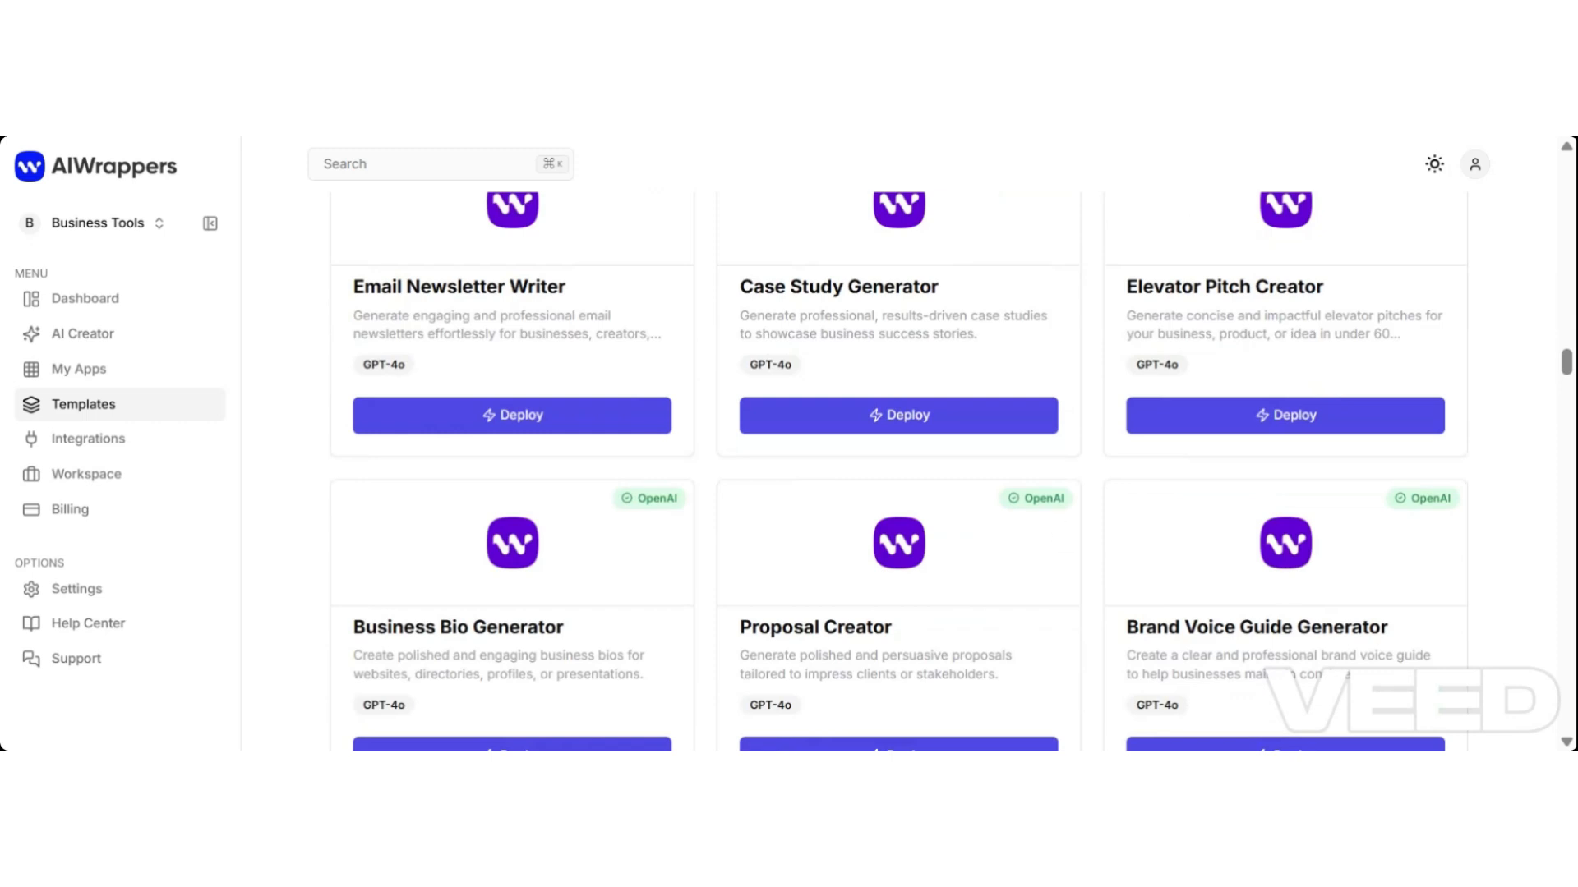
pyautogui.scroll(-3, 1565, 379)
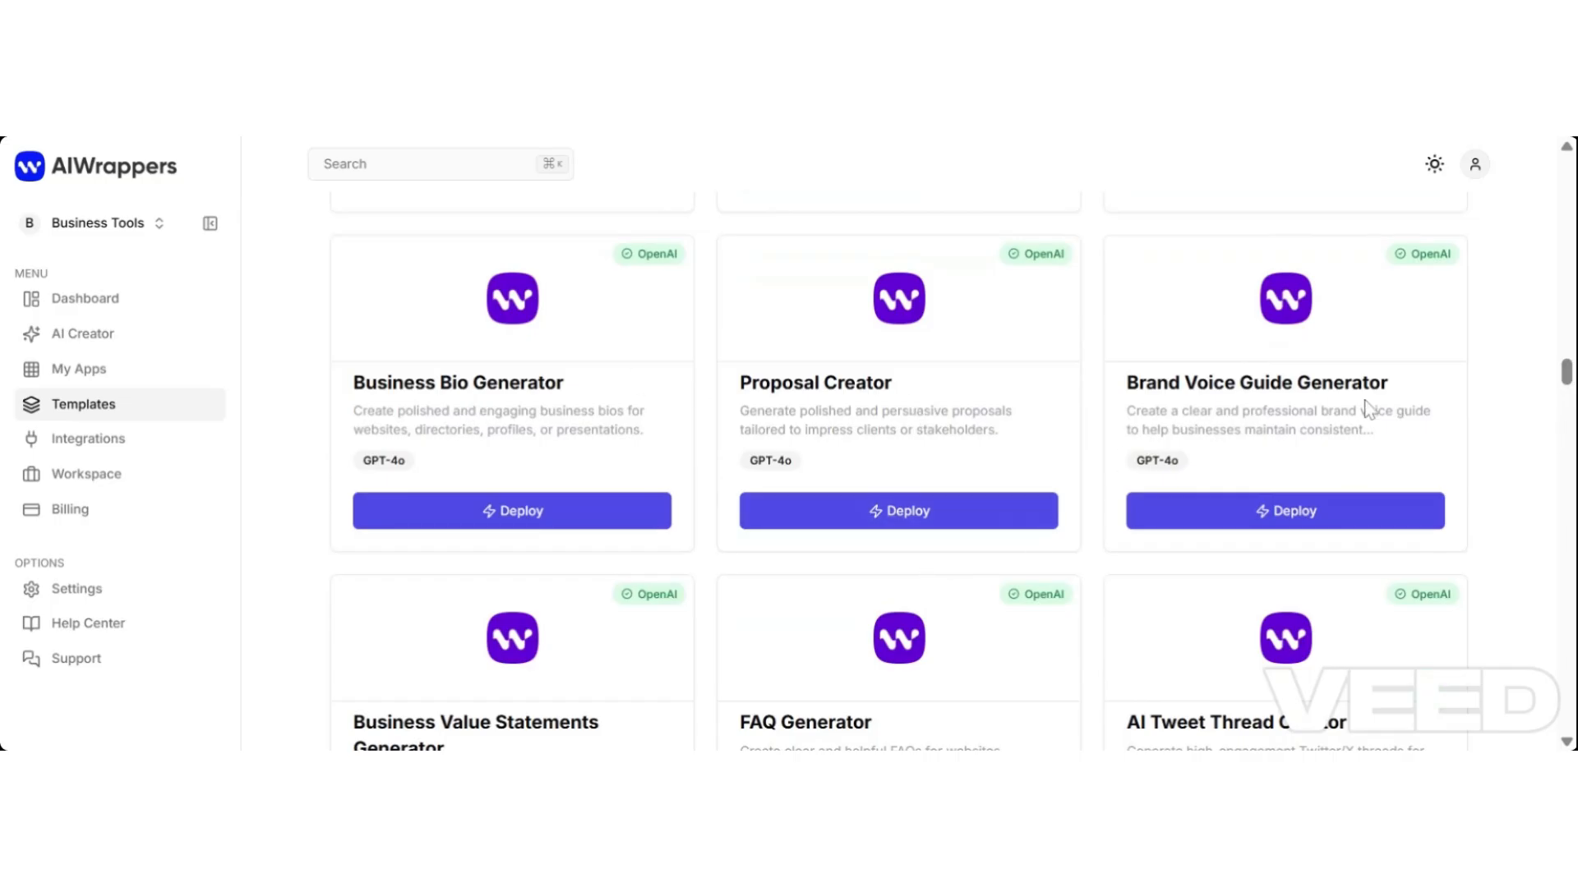
pyautogui.moveTo(1568, 374); pyautogui.dragTo(1570, 481)
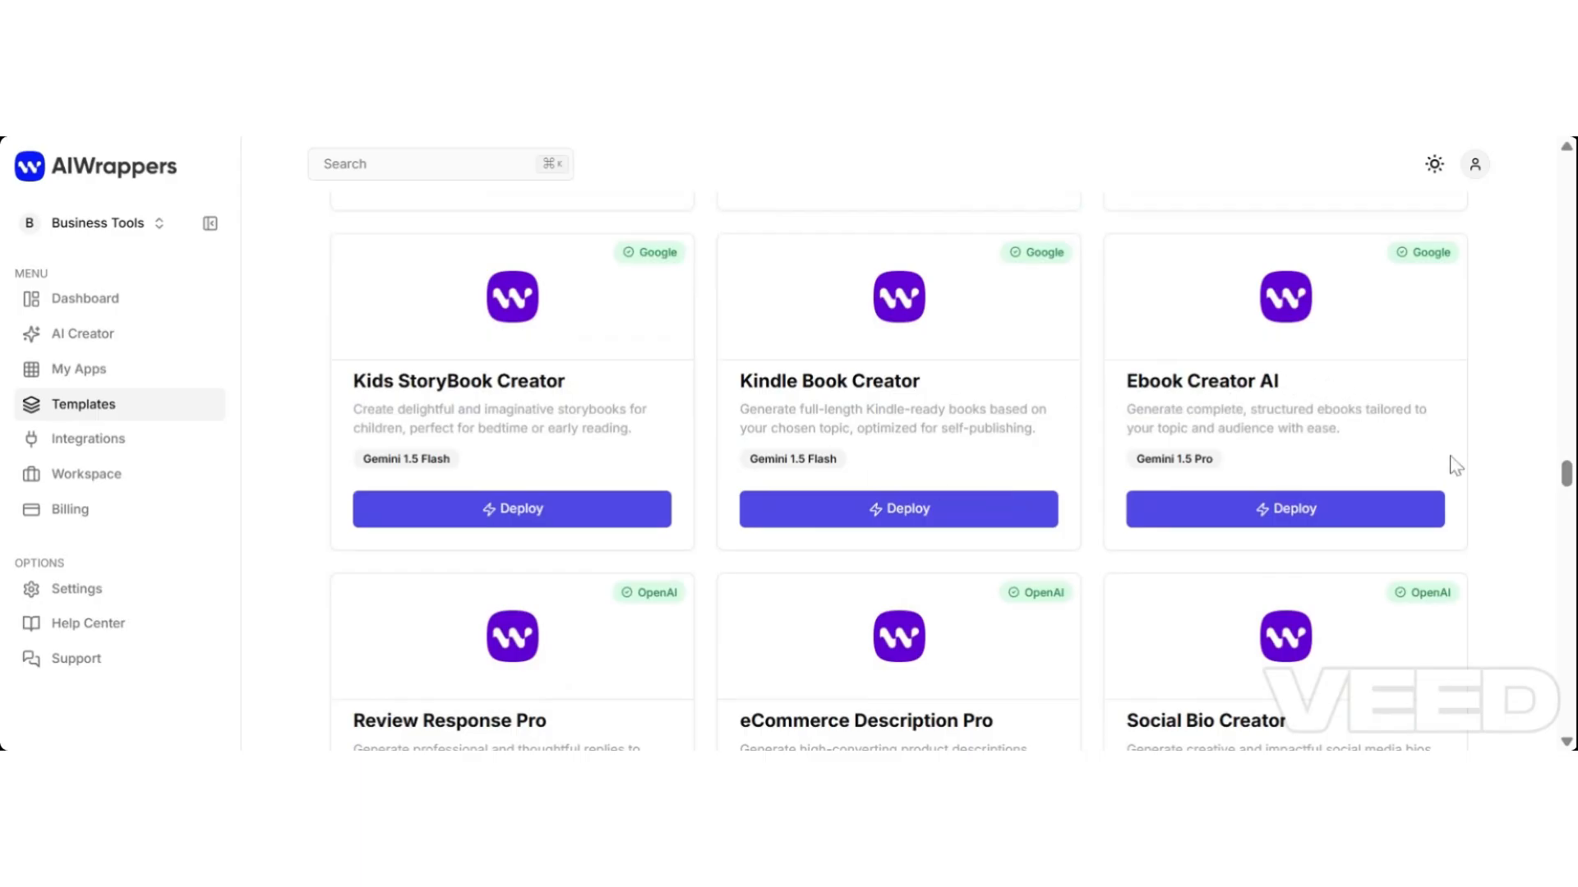
pyautogui.moveTo(1570, 481); pyautogui.dragTo(1566, 518)
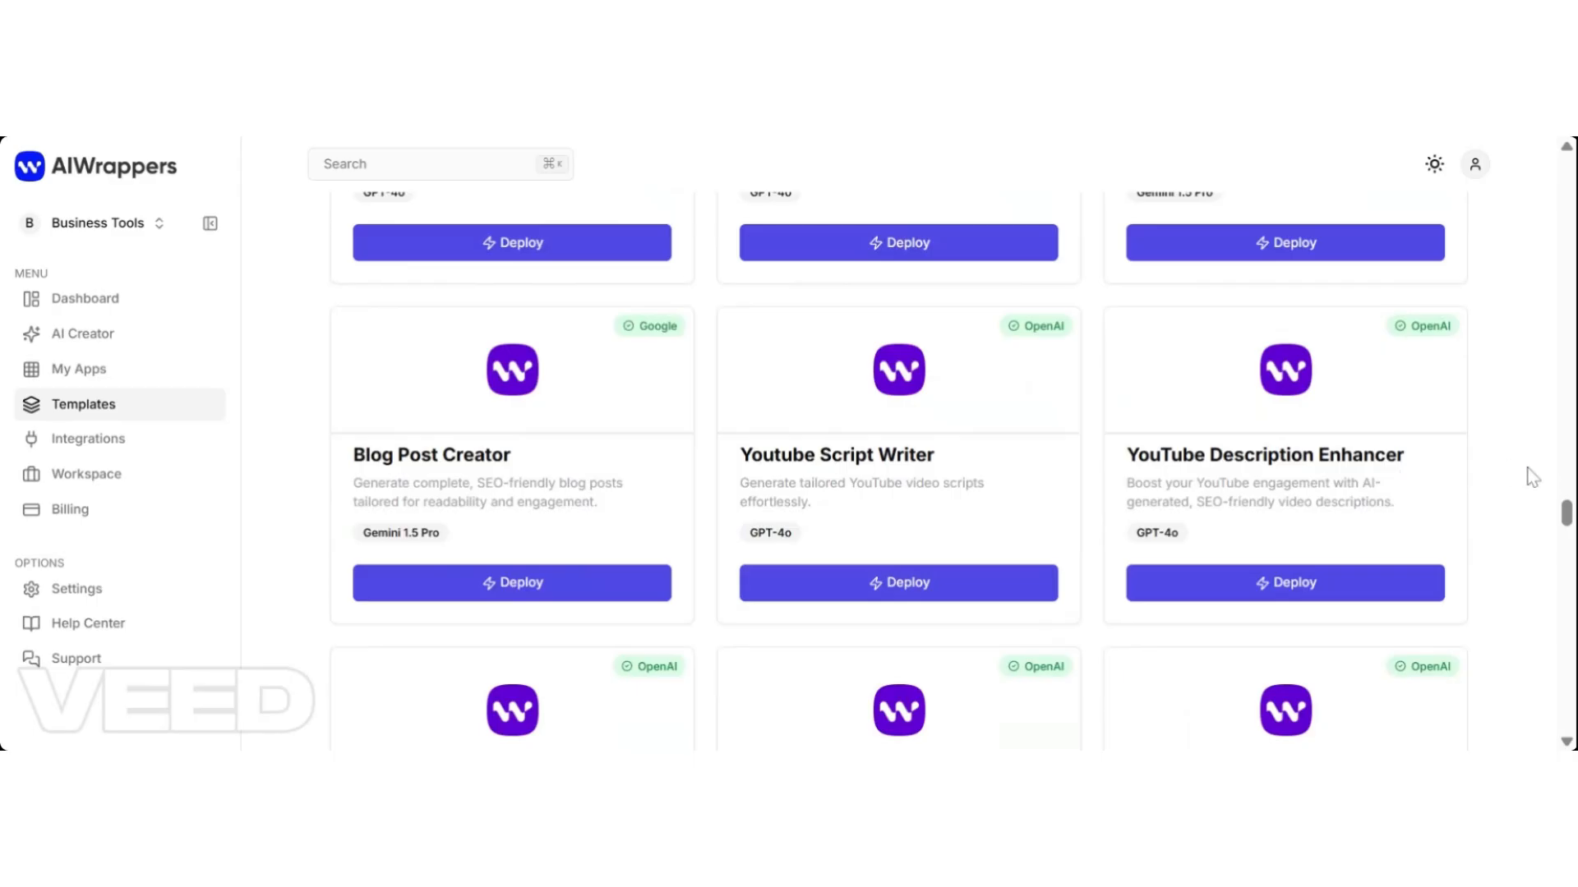
pyautogui.moveTo(1570, 518); pyautogui.dragTo(1571, 573)
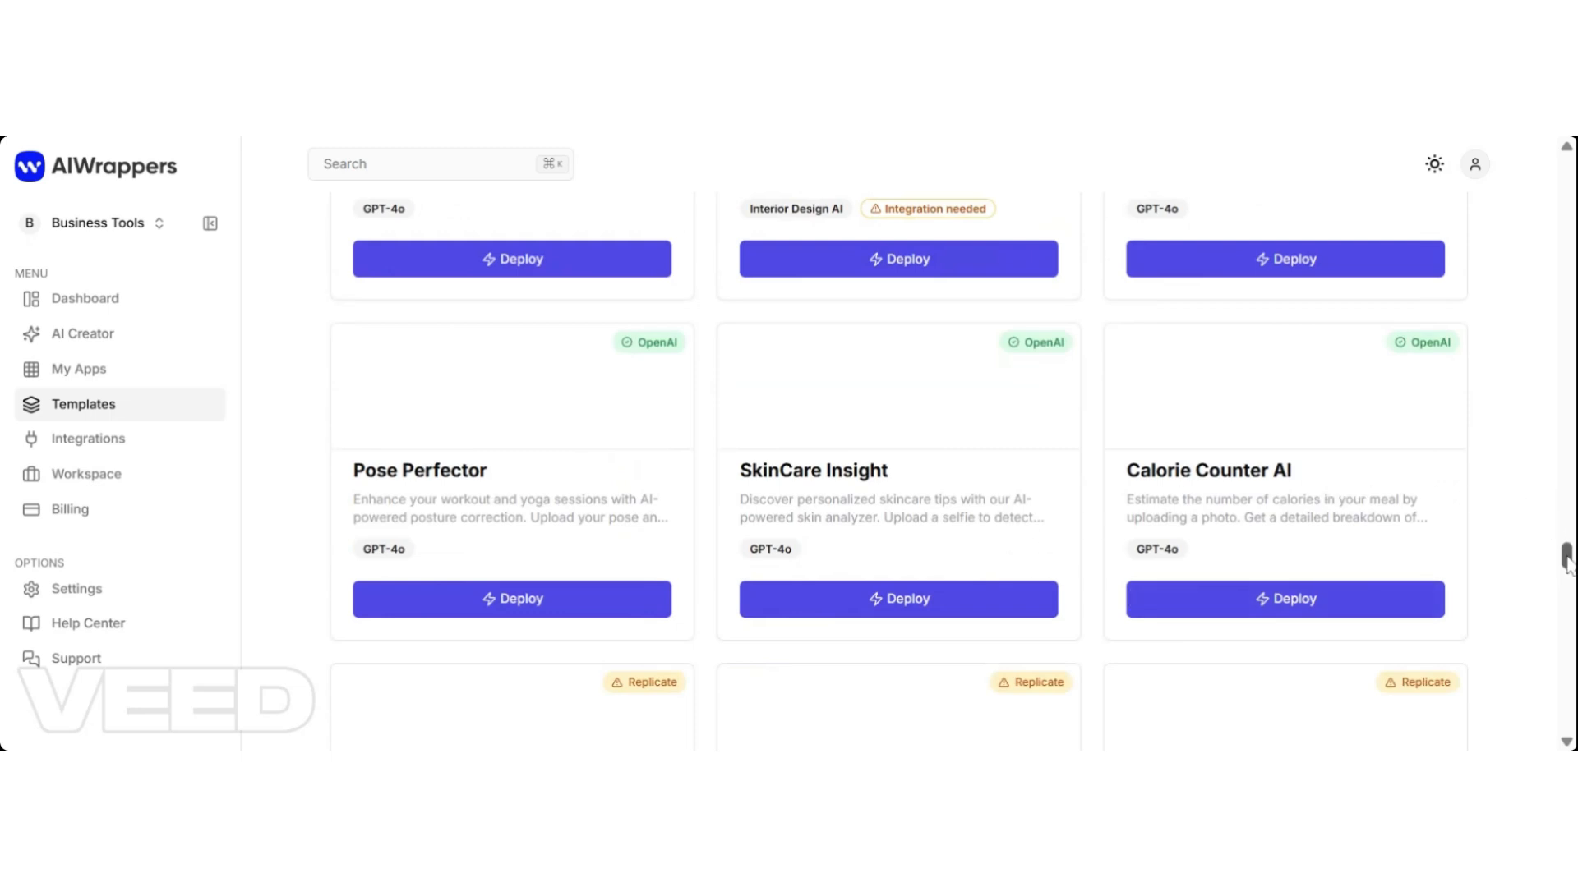
pyautogui.moveTo(1568, 564)
pyautogui.mouseDown()
pyautogui.moveTo(1568, 600)
pyautogui.moveTo(1568, 583)
pyautogui.mouseUp()
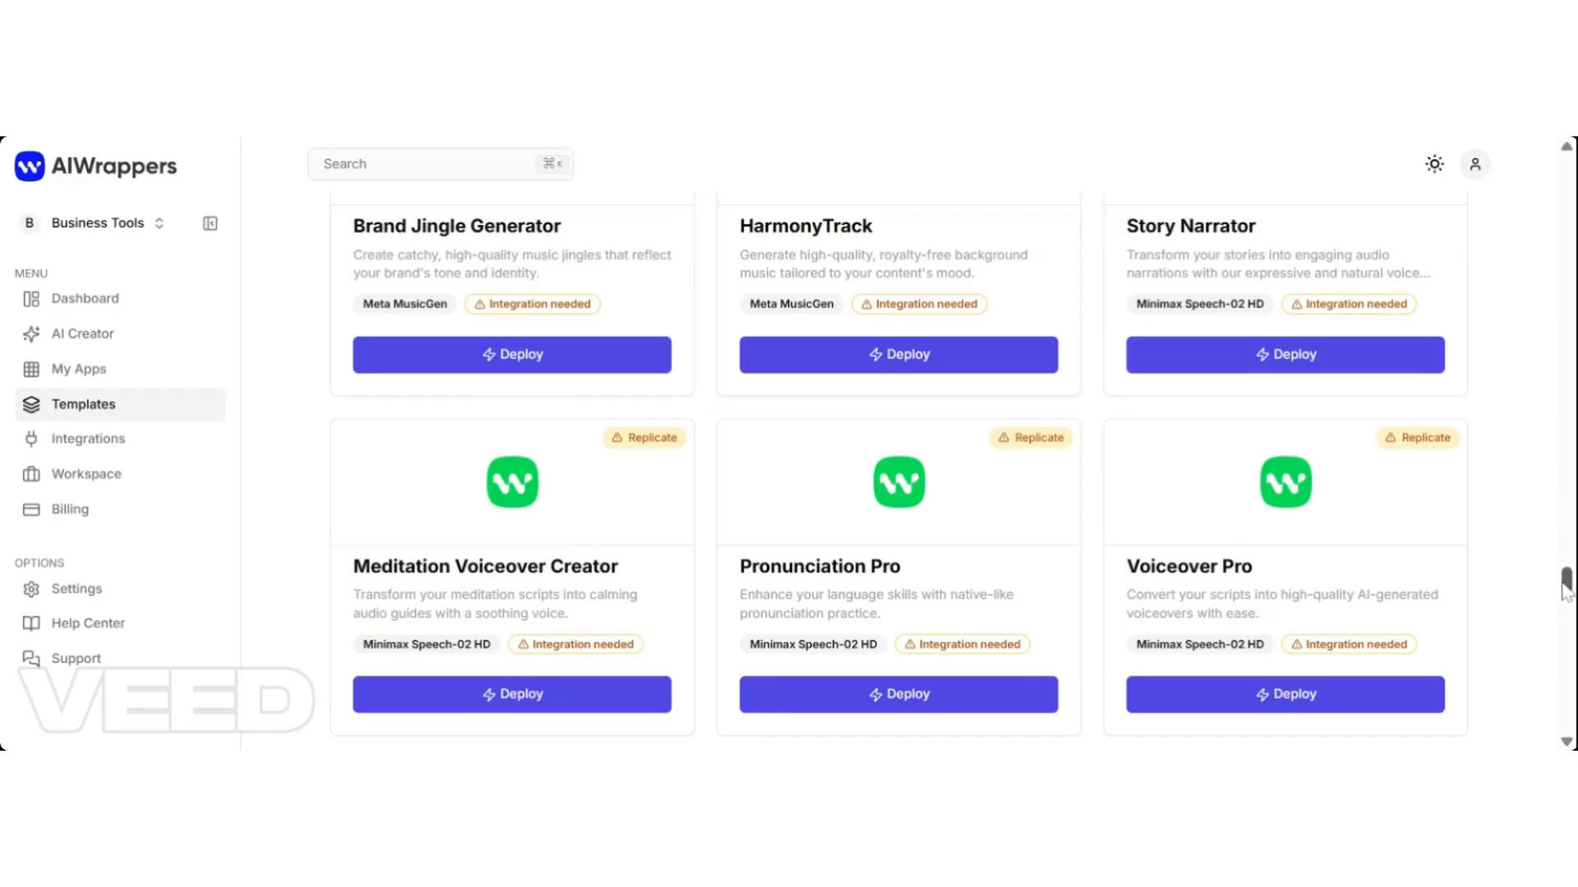
pyautogui.moveTo(1566, 585); pyautogui.dragTo(1568, 625)
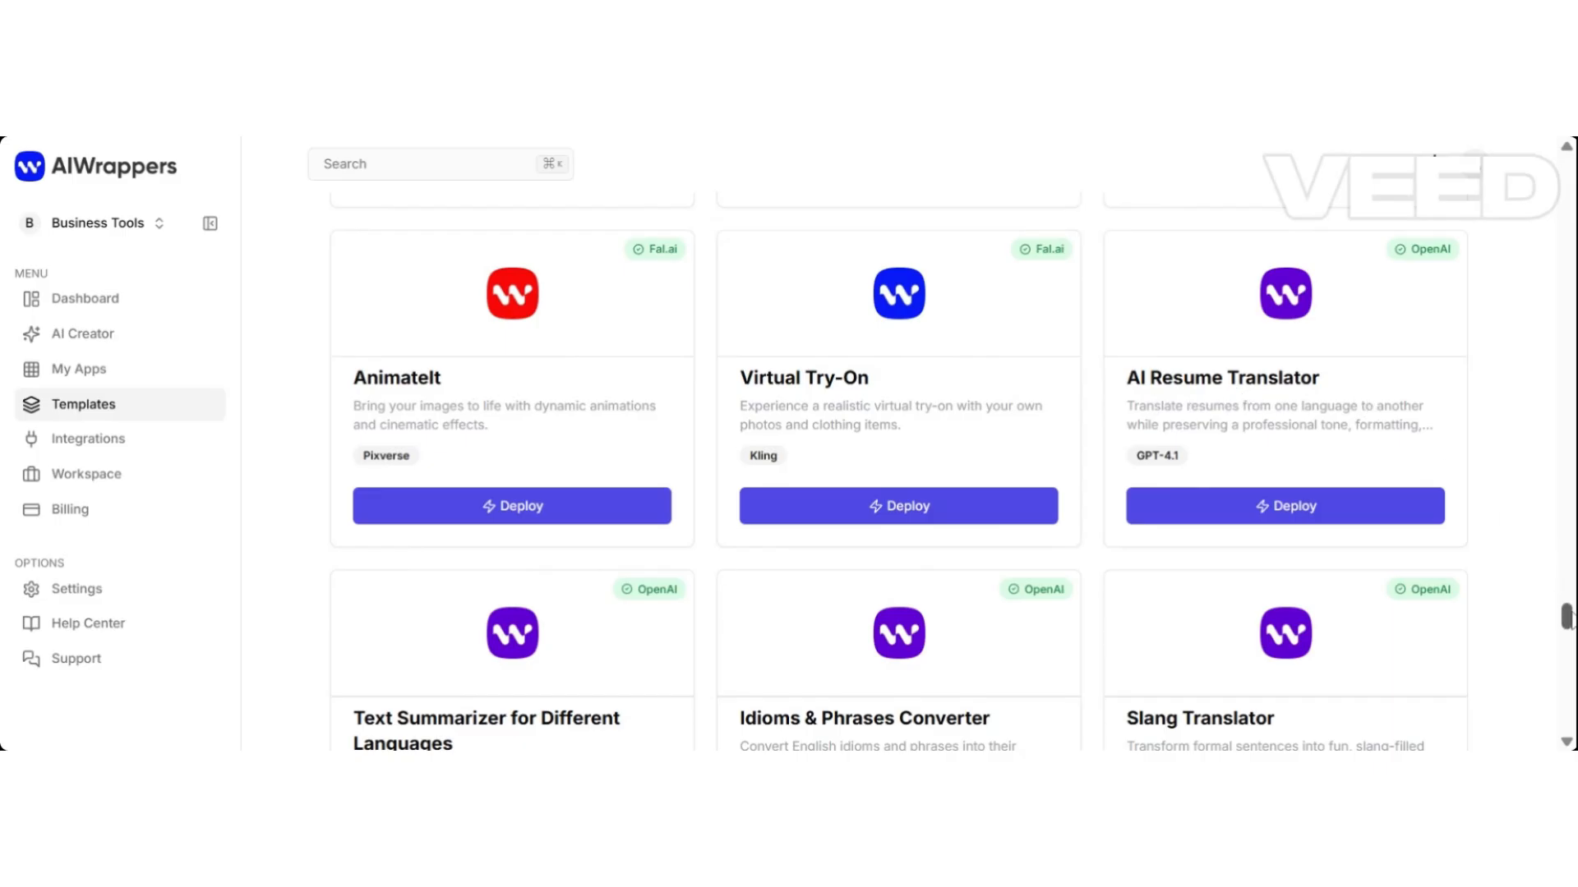
pyautogui.scroll(-8, 1568, 618)
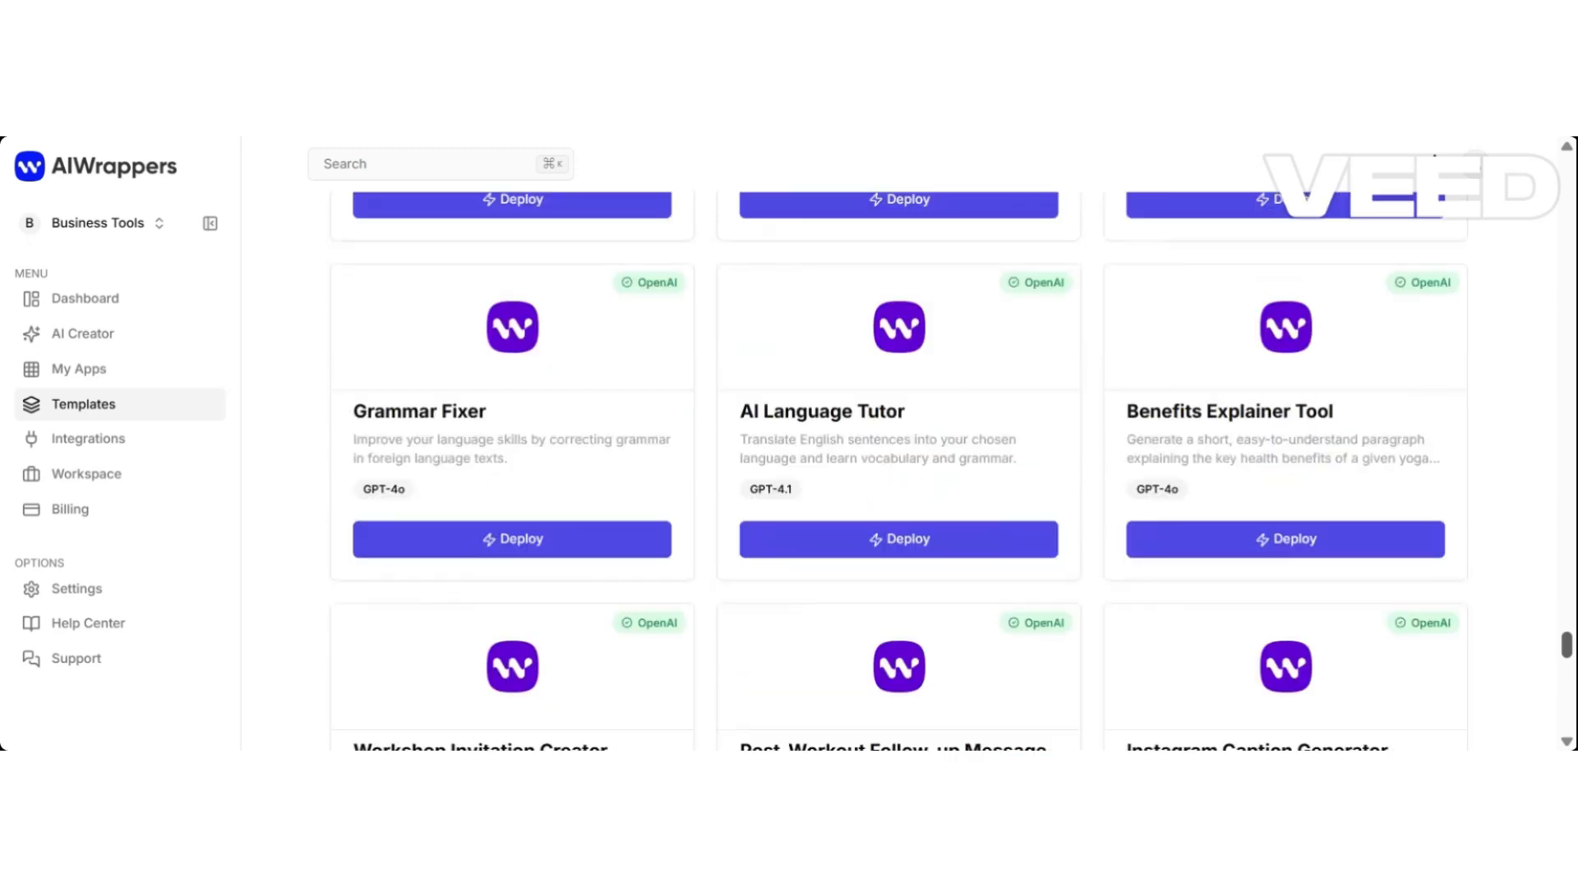
pyautogui.scroll(-15, 1568, 617)
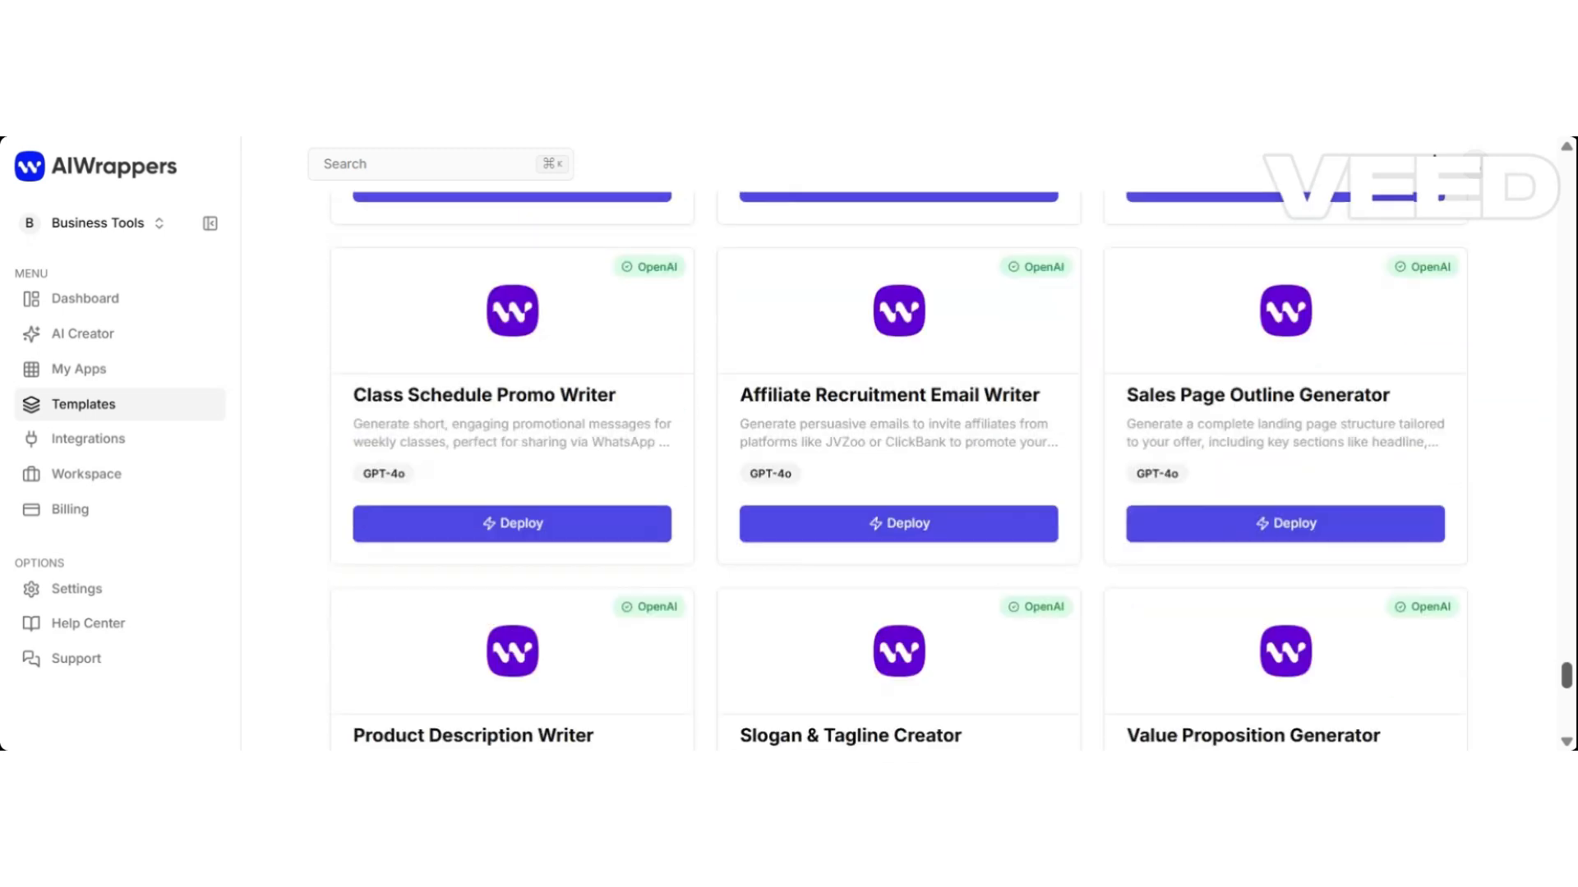
pyautogui.scroll(5, 1568, 682)
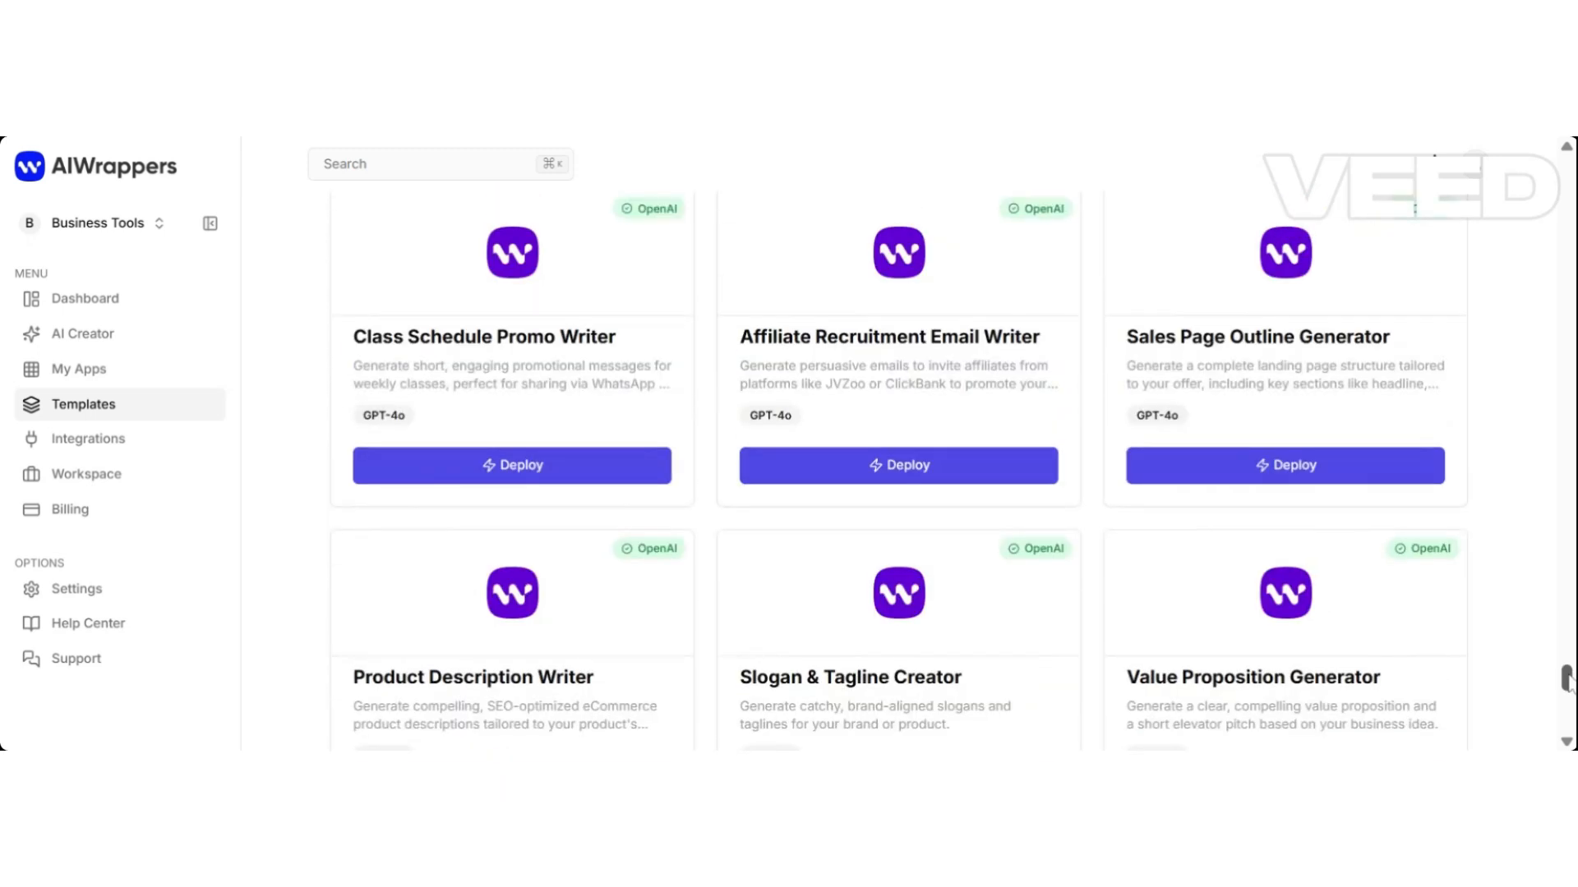
pyautogui.scroll(1, 1568, 680)
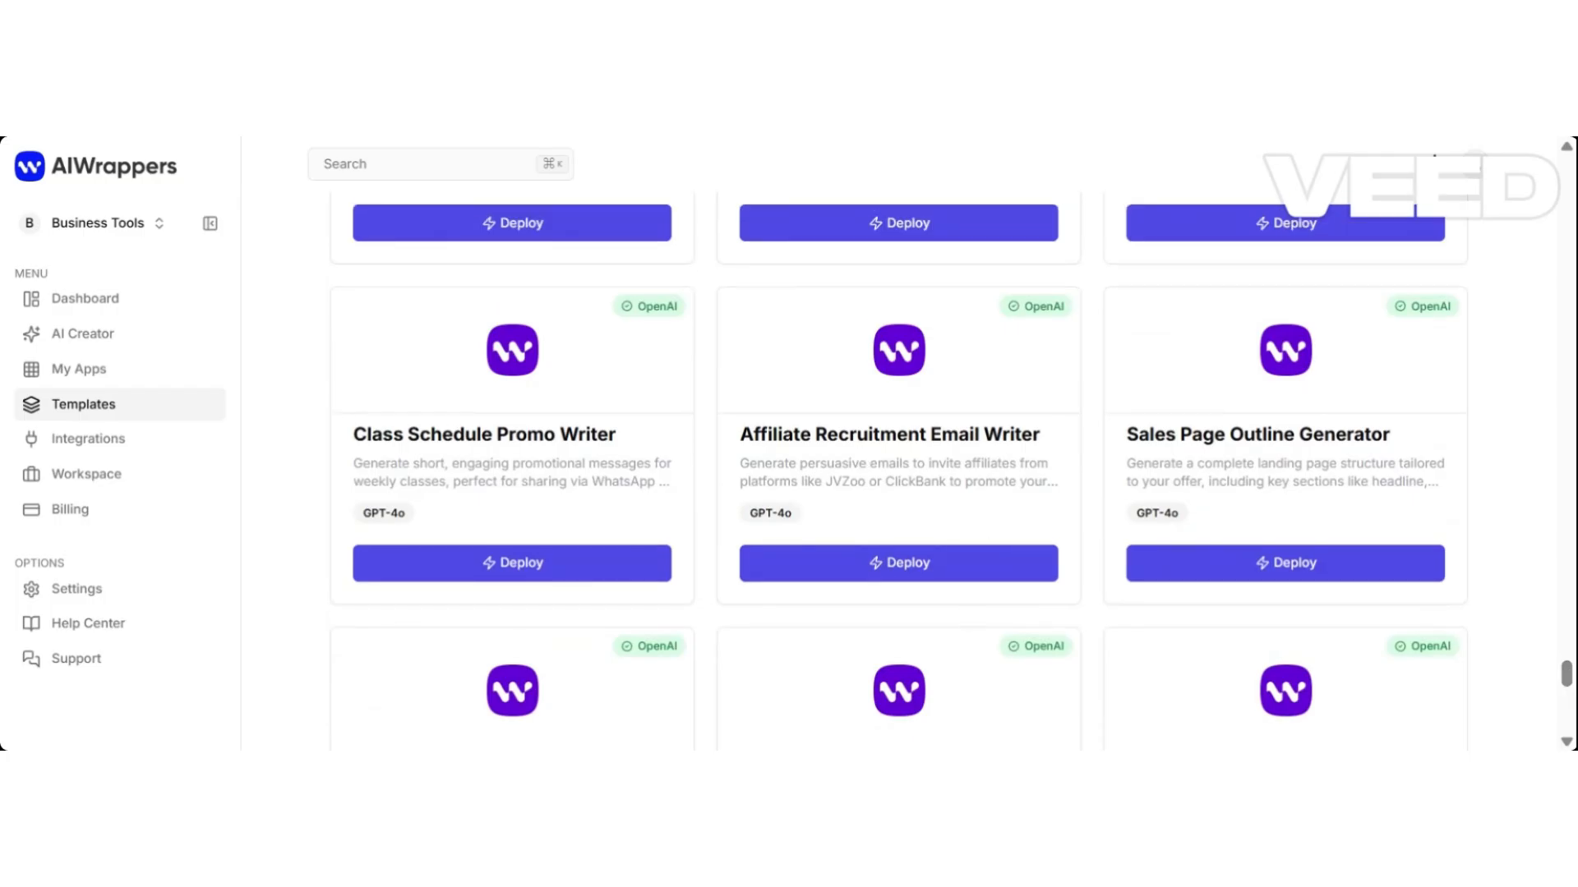
pyautogui.moveTo(1565, 687); pyautogui.dragTo(1566, 178)
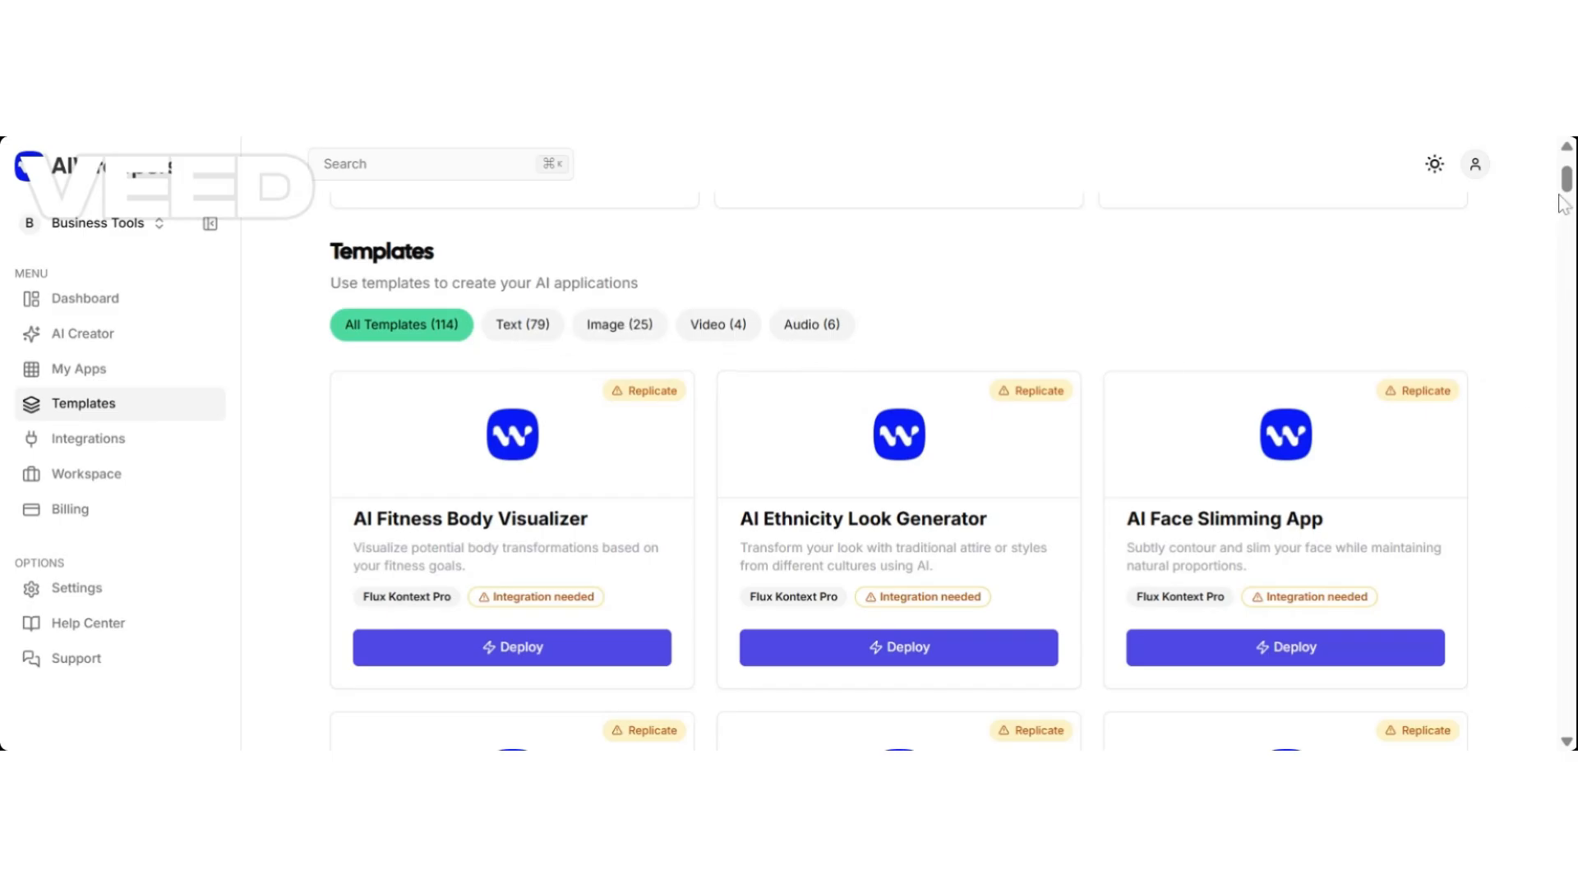
pyautogui.moveTo(1565, 192); pyautogui.dragTo(1565, 194)
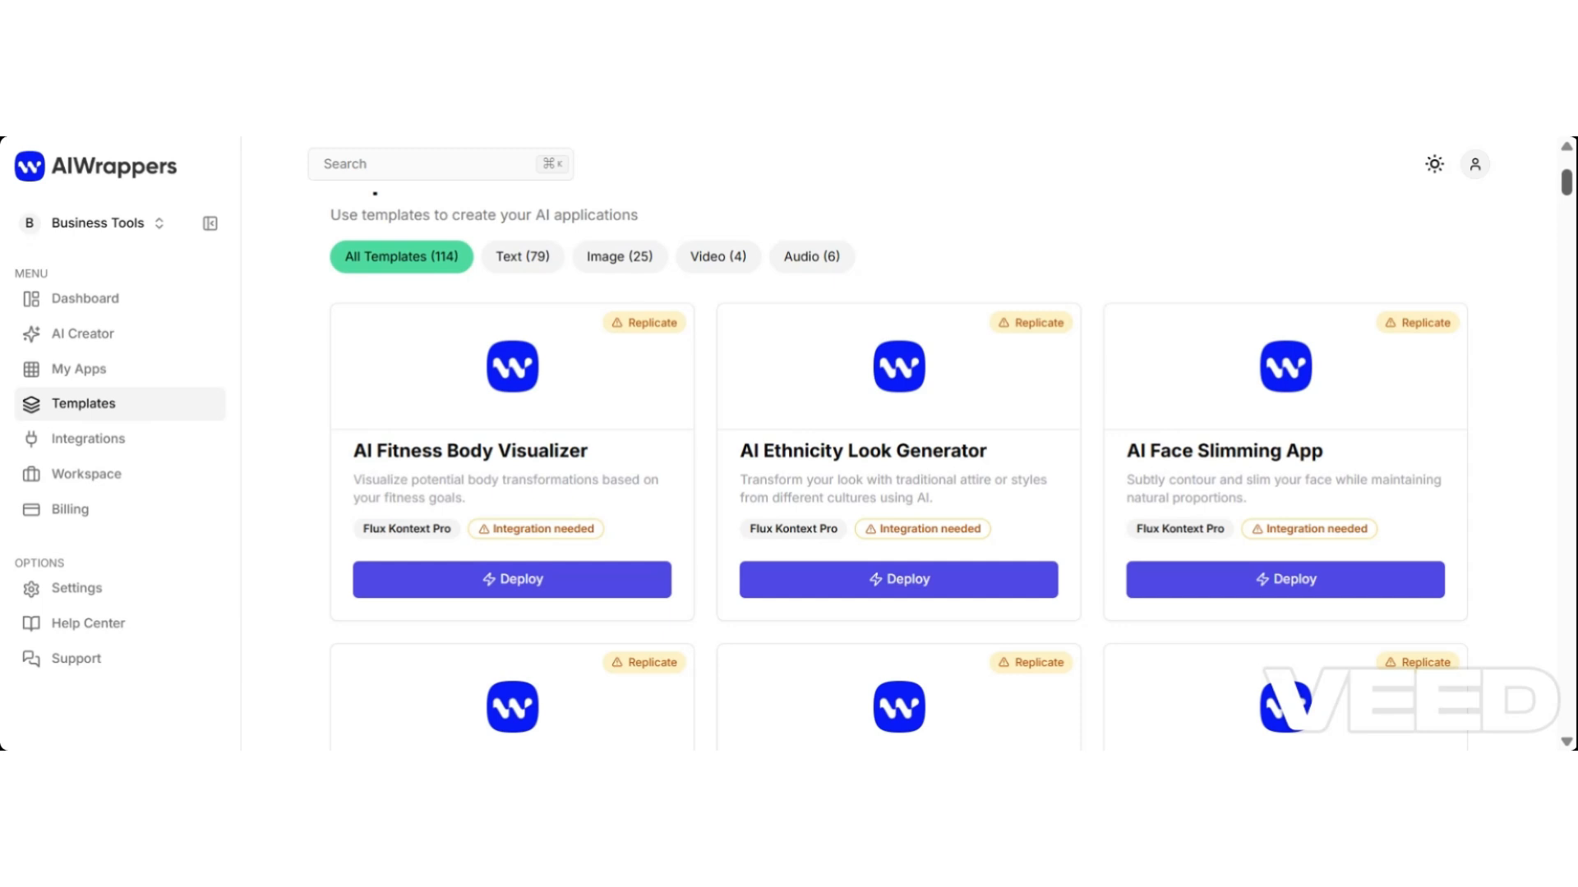
# Open the Integrations page and scroll through the connected AI service cards.
pyautogui.click(88, 439)
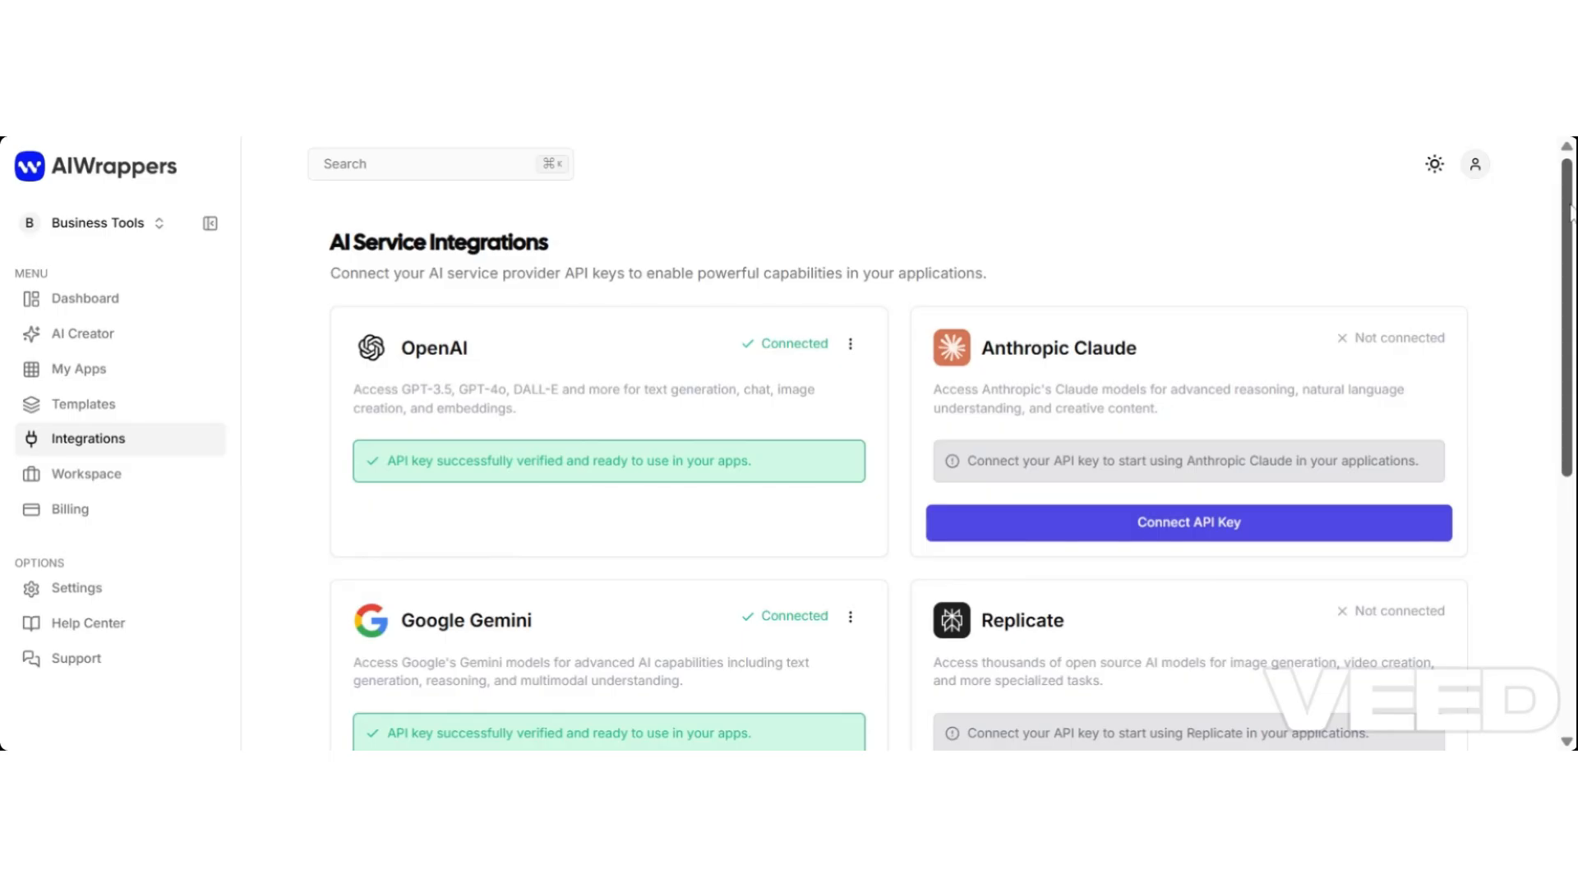
pyautogui.moveTo(1569, 212)
pyautogui.mouseDown()
pyautogui.moveTo(1521, 482)
pyautogui.moveTo(1550, 215)
pyautogui.mouseUp()
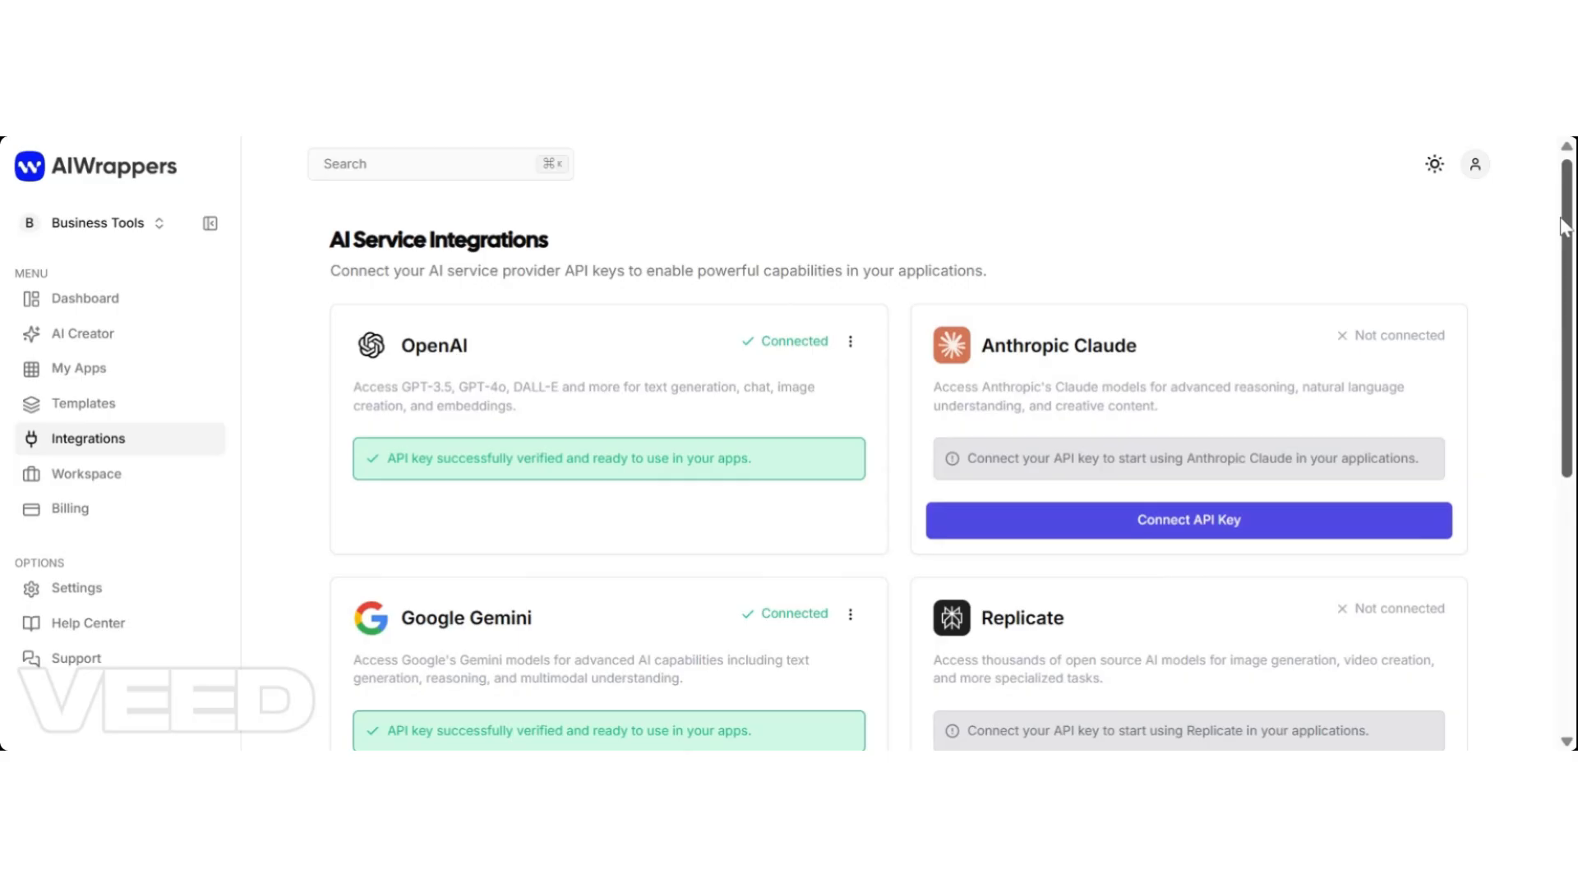
pyautogui.scroll(-1, 1569, 230)
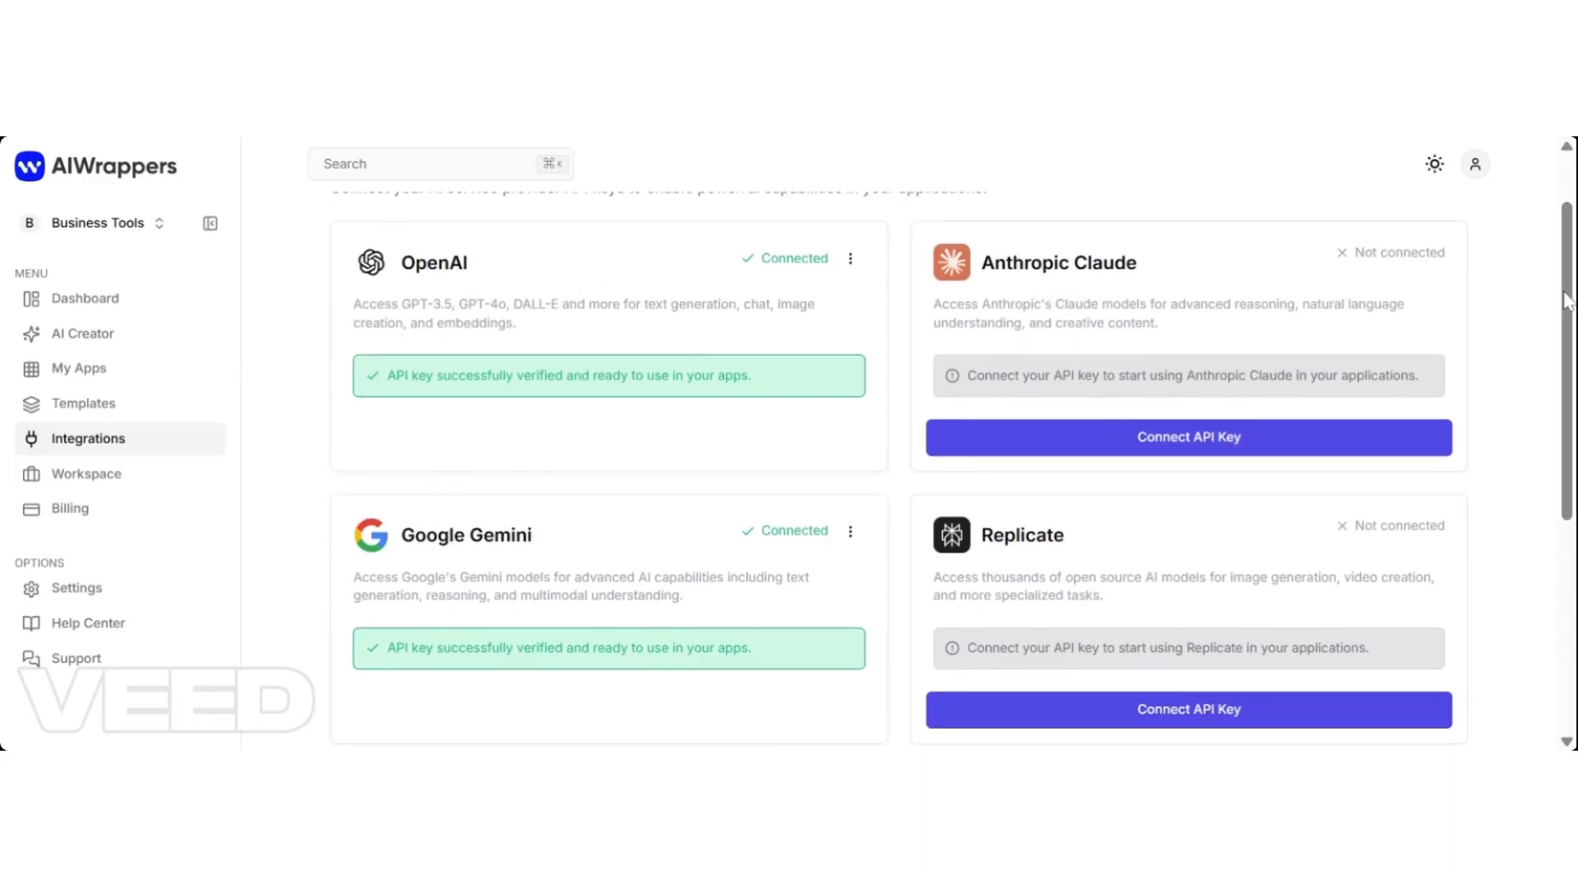
pyautogui.moveTo(1565, 300); pyautogui.dragTo(1569, 431)
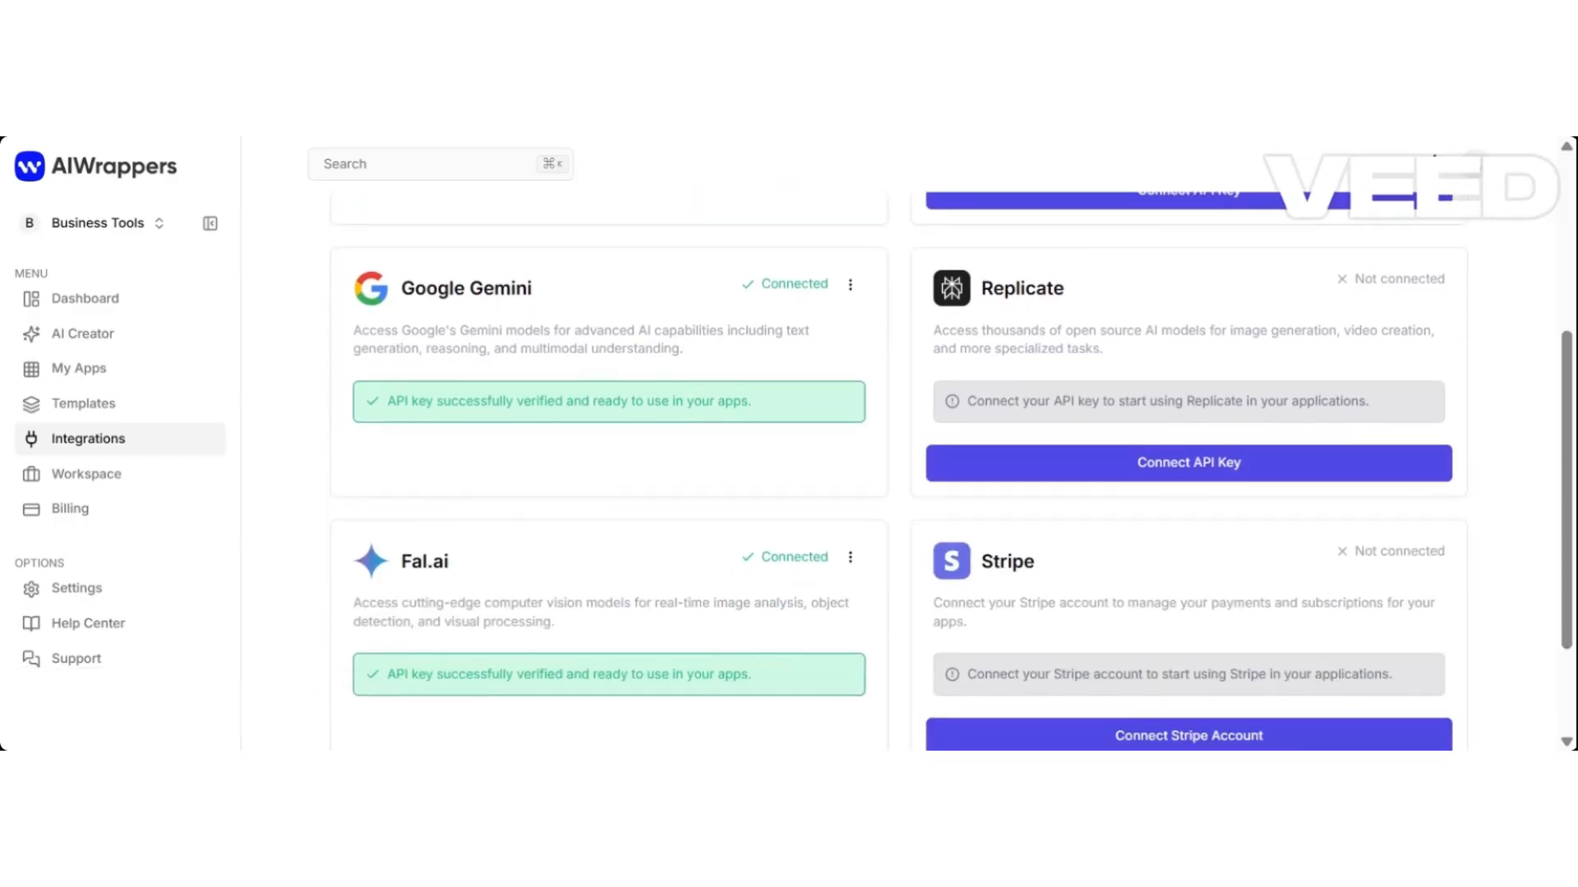
pyautogui.scroll(3, 1549, 335)
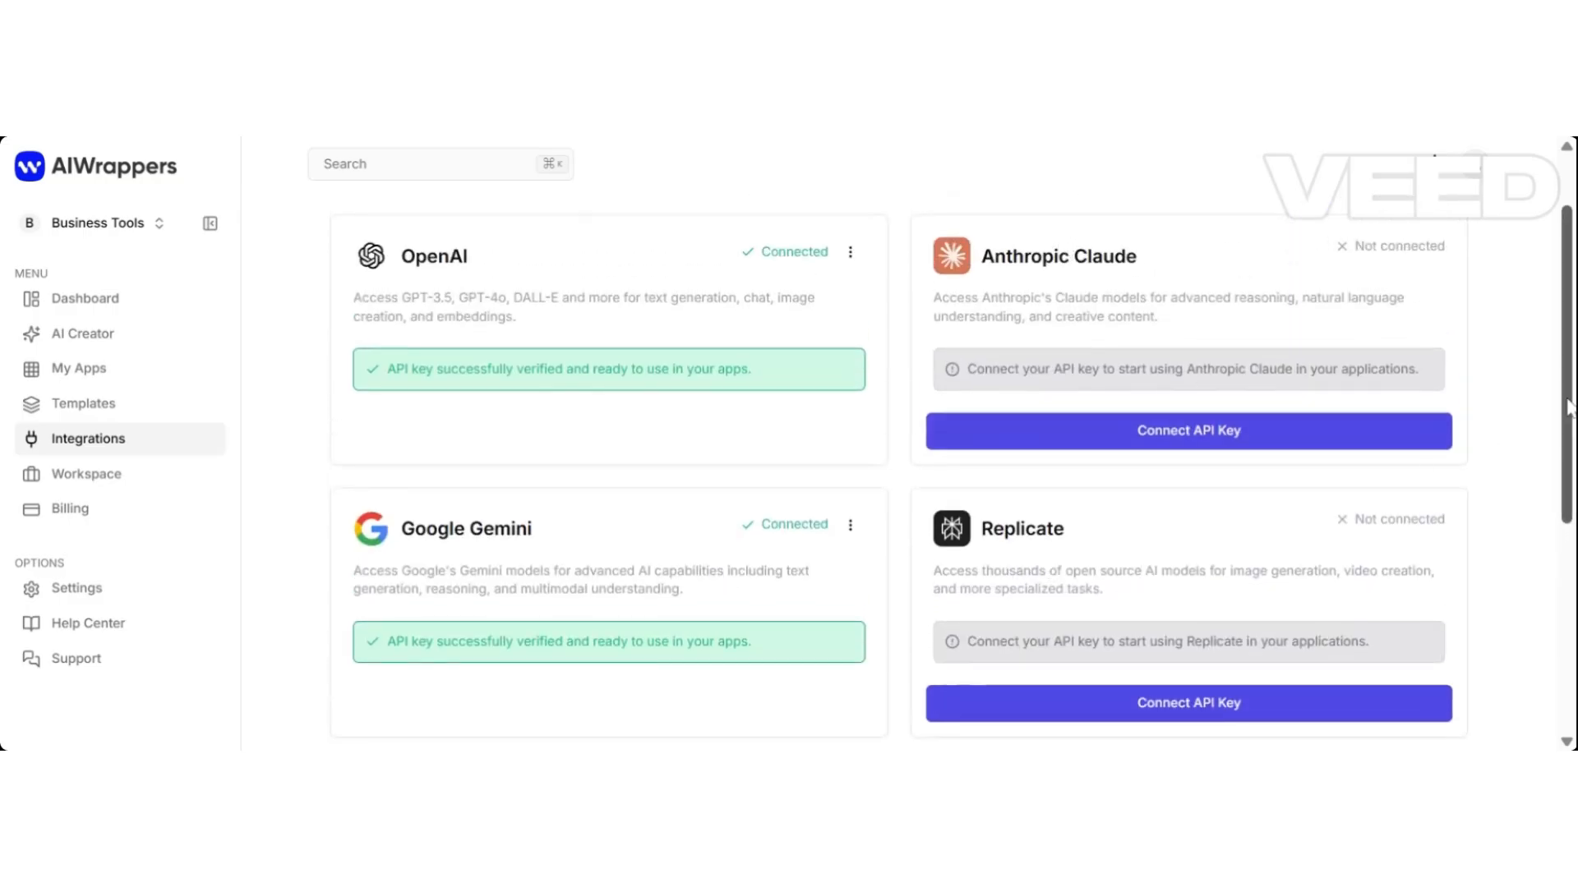
pyautogui.scroll(-1, 1566, 419)
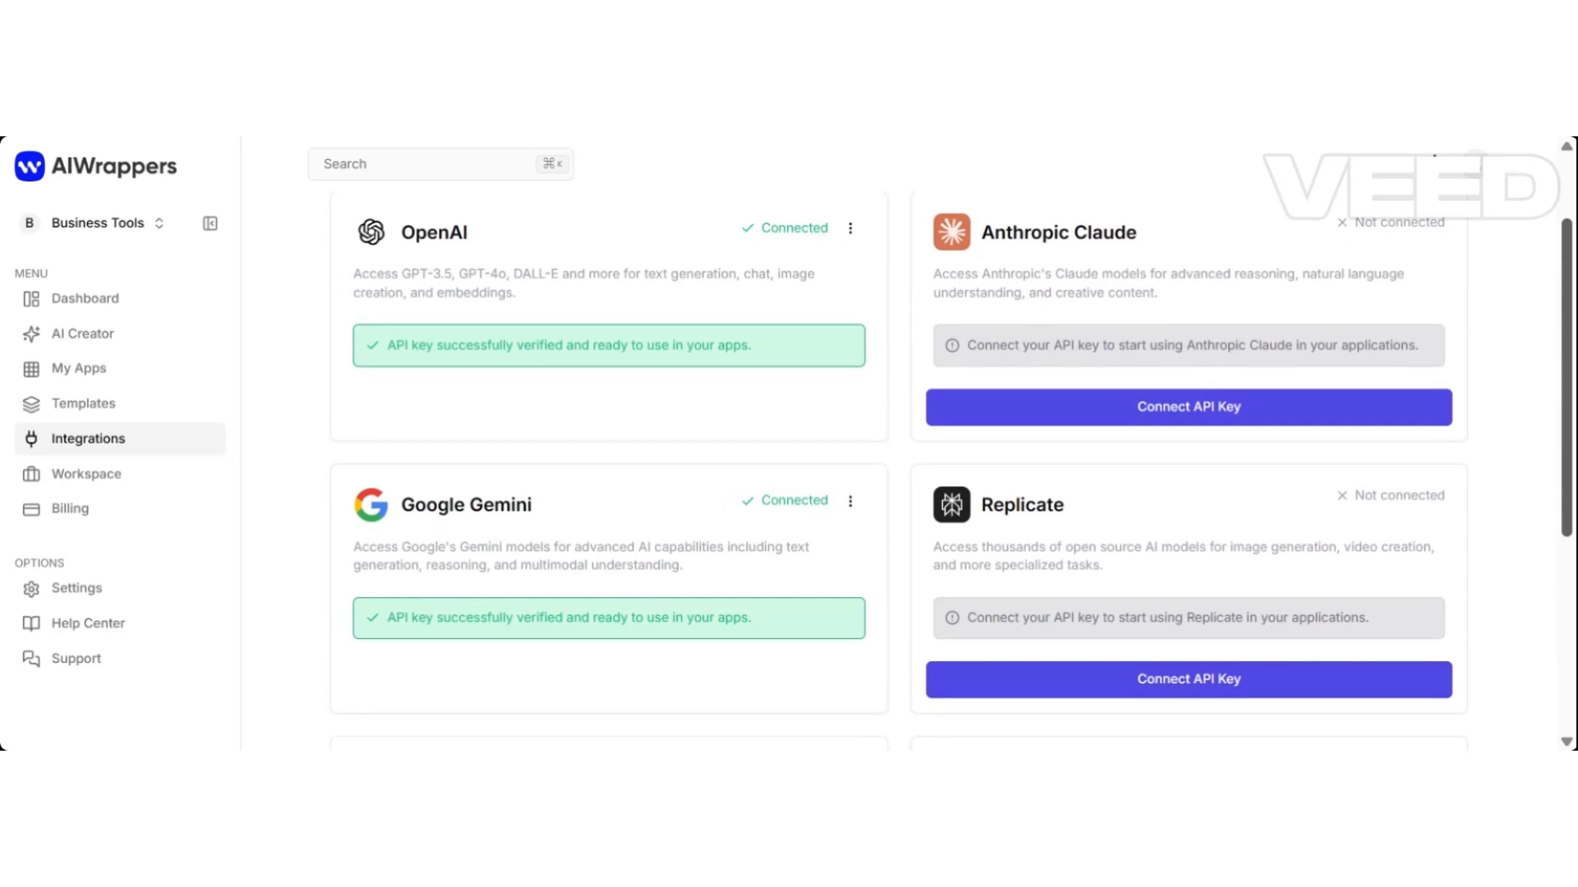
pyautogui.scroll(-4, 953, 472)
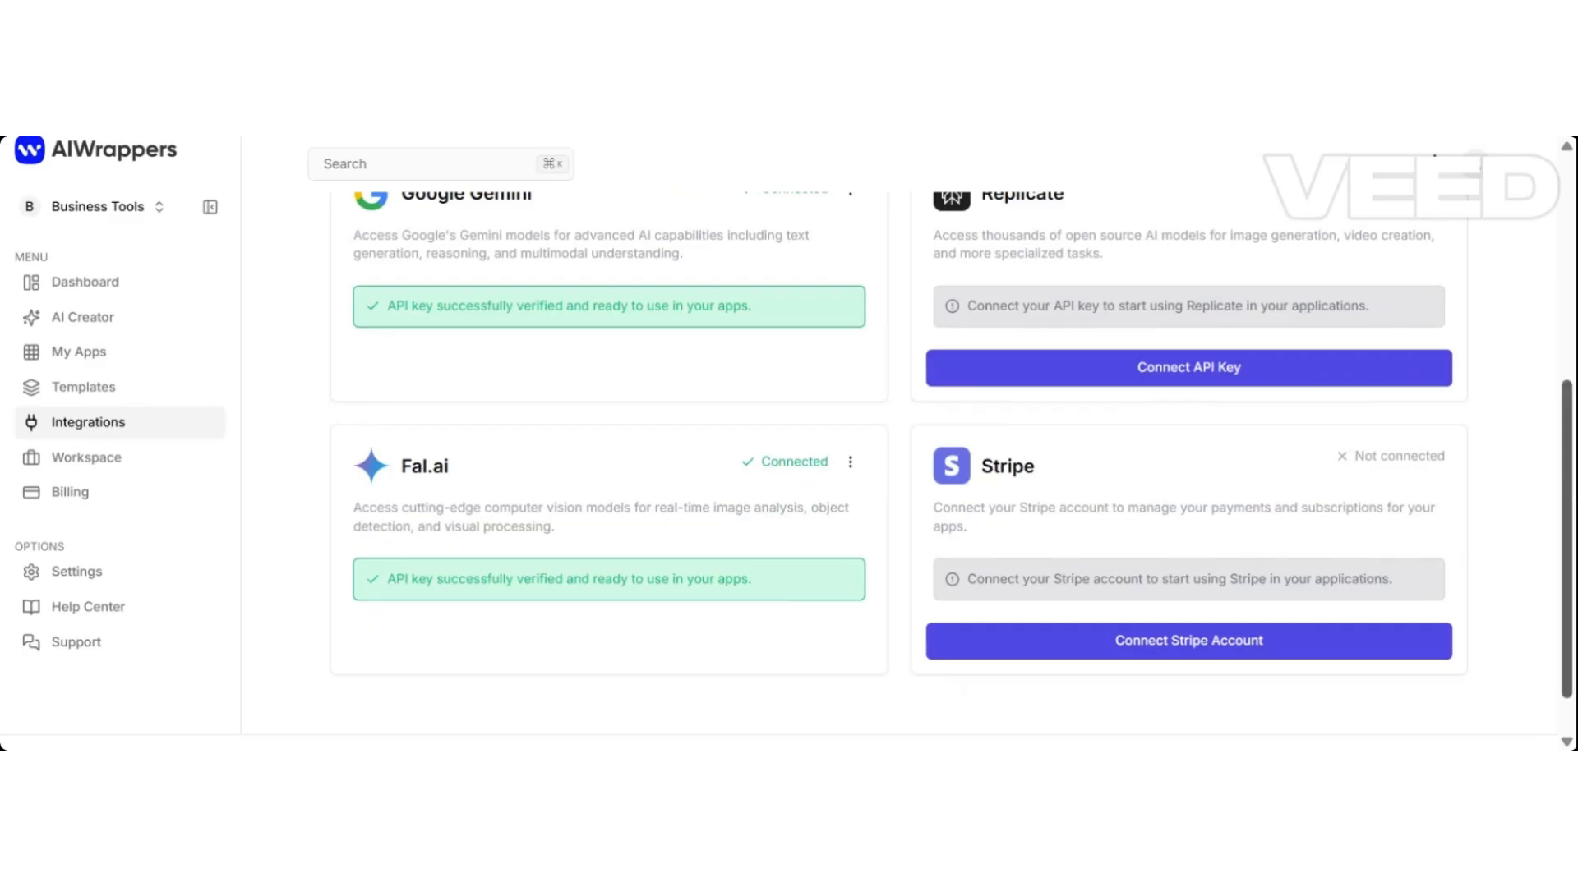
pyautogui.moveTo(1565, 492); pyautogui.dragTo(1502, 270)
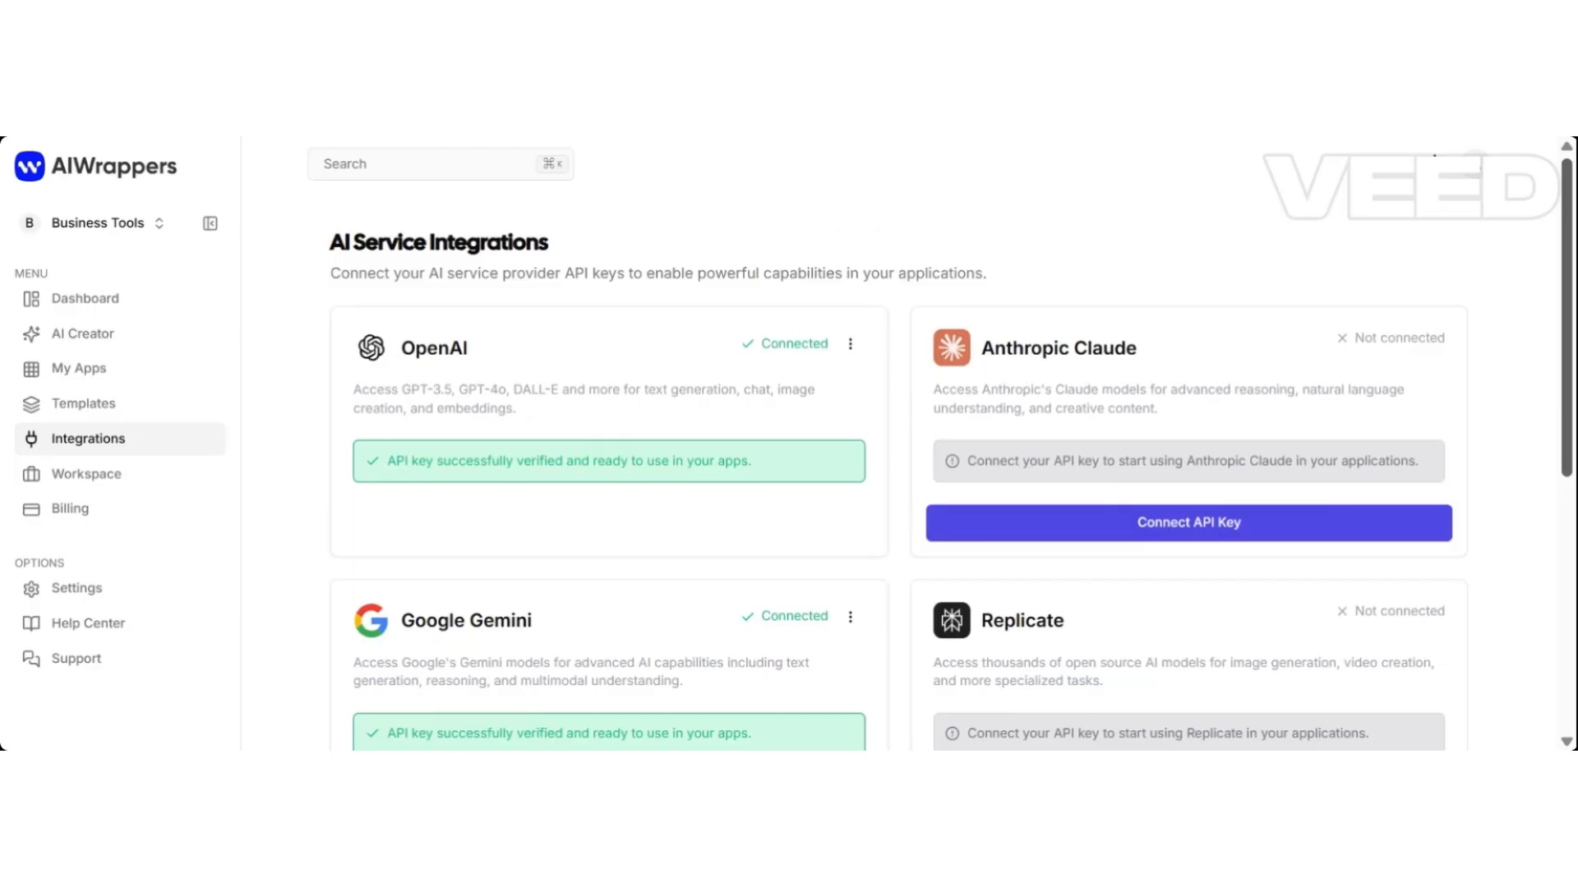
pyautogui.scroll(-5, 1496, 337)
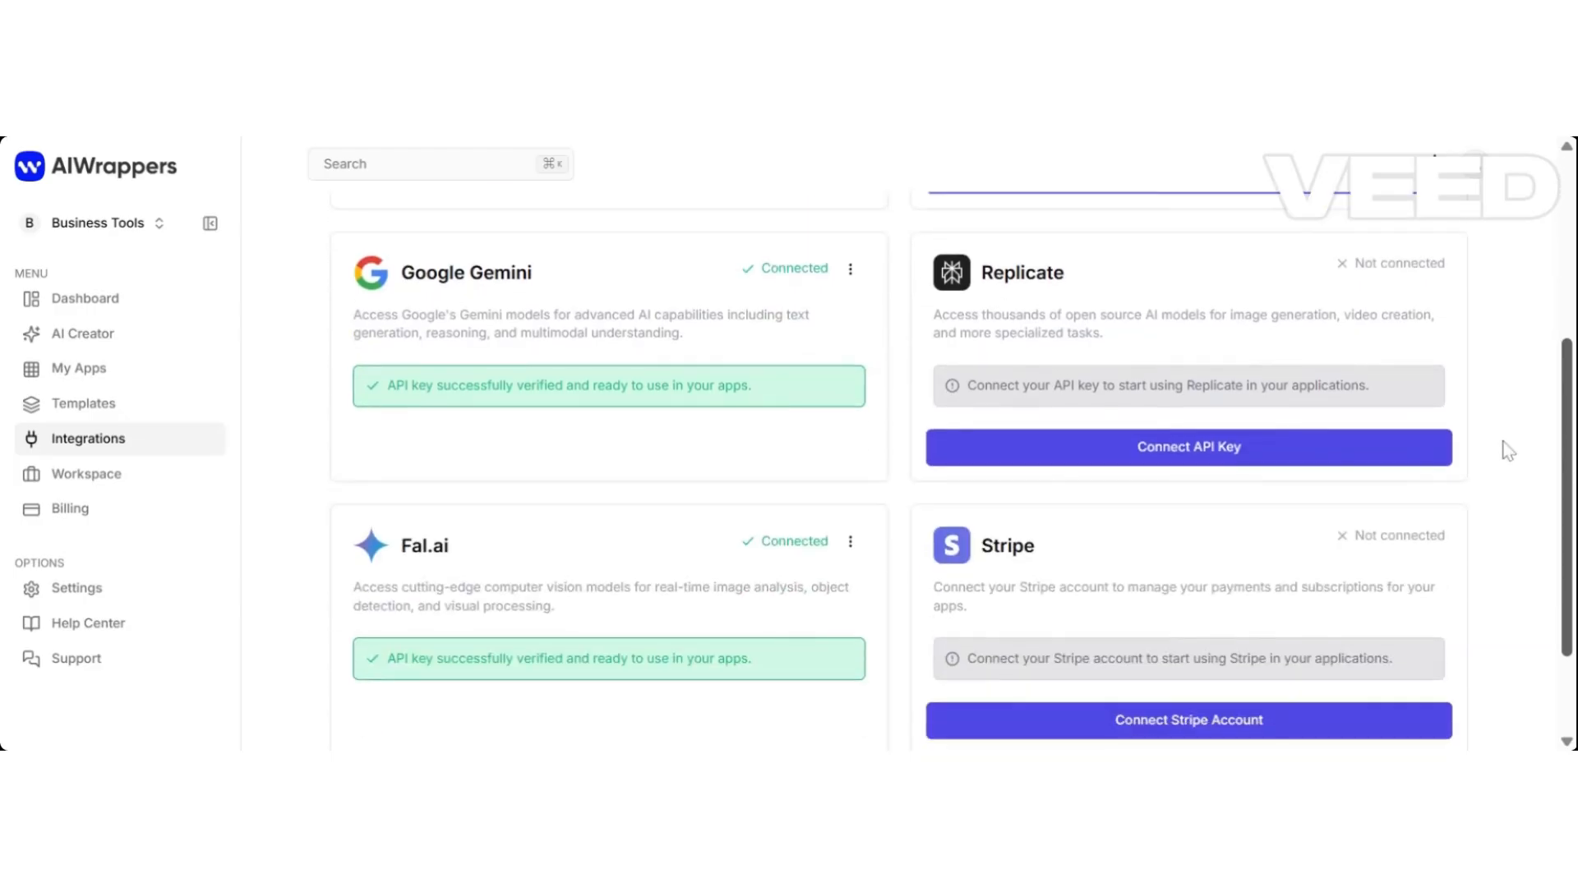
pyautogui.scroll(5, 1500, 447)
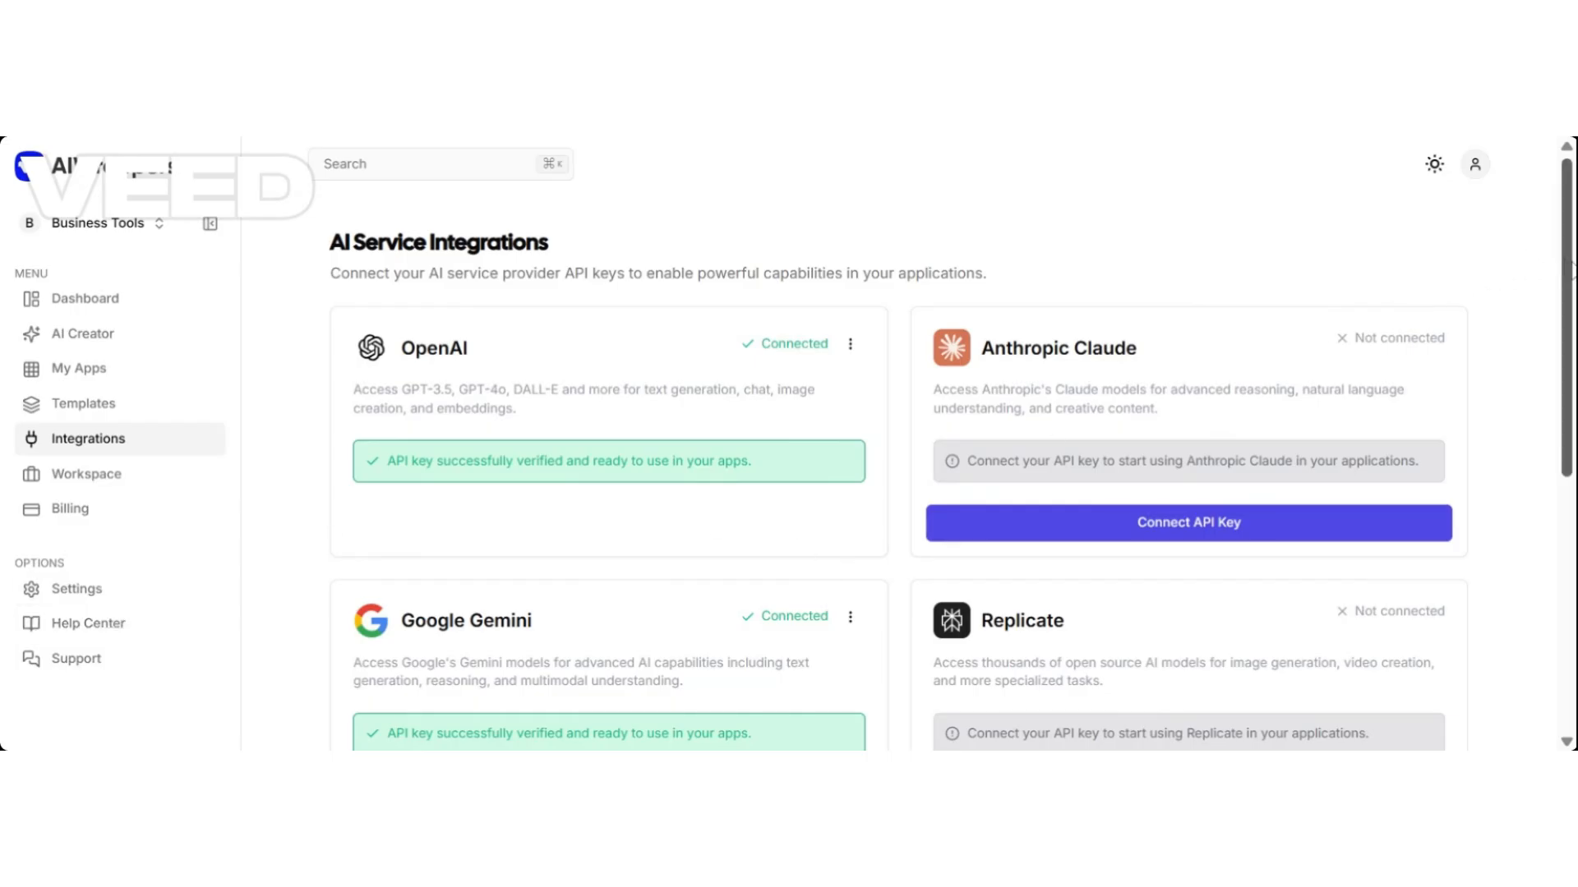
pyautogui.scroll(-2, 1571, 264)
pyautogui.scroll(2, 1571, 264)
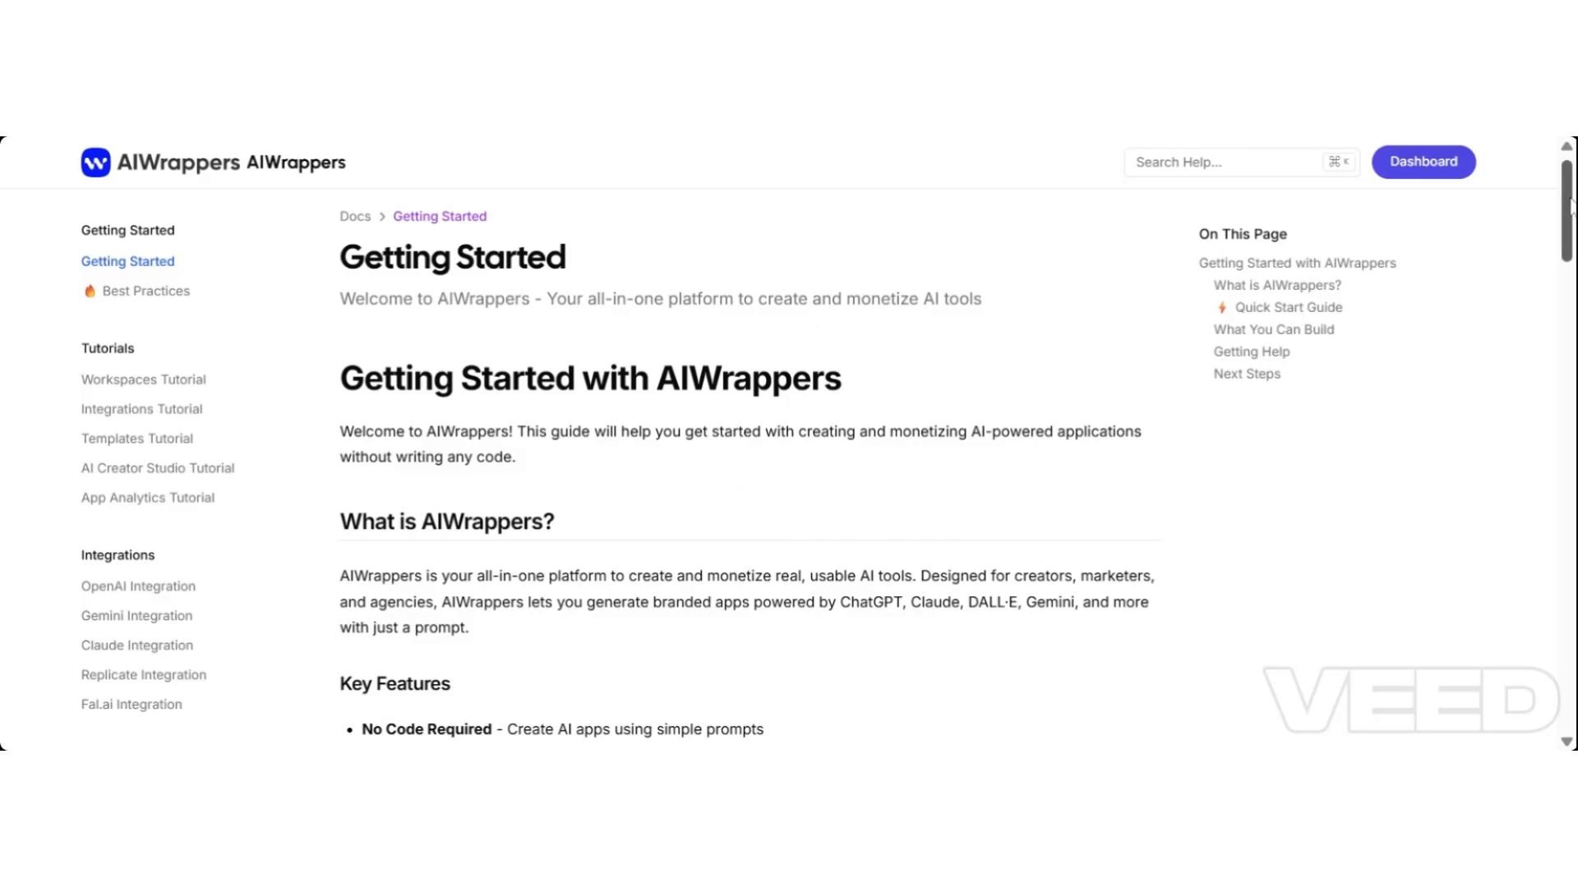
pyautogui.moveTo(1569, 205); pyautogui.dragTo(1525, 399)
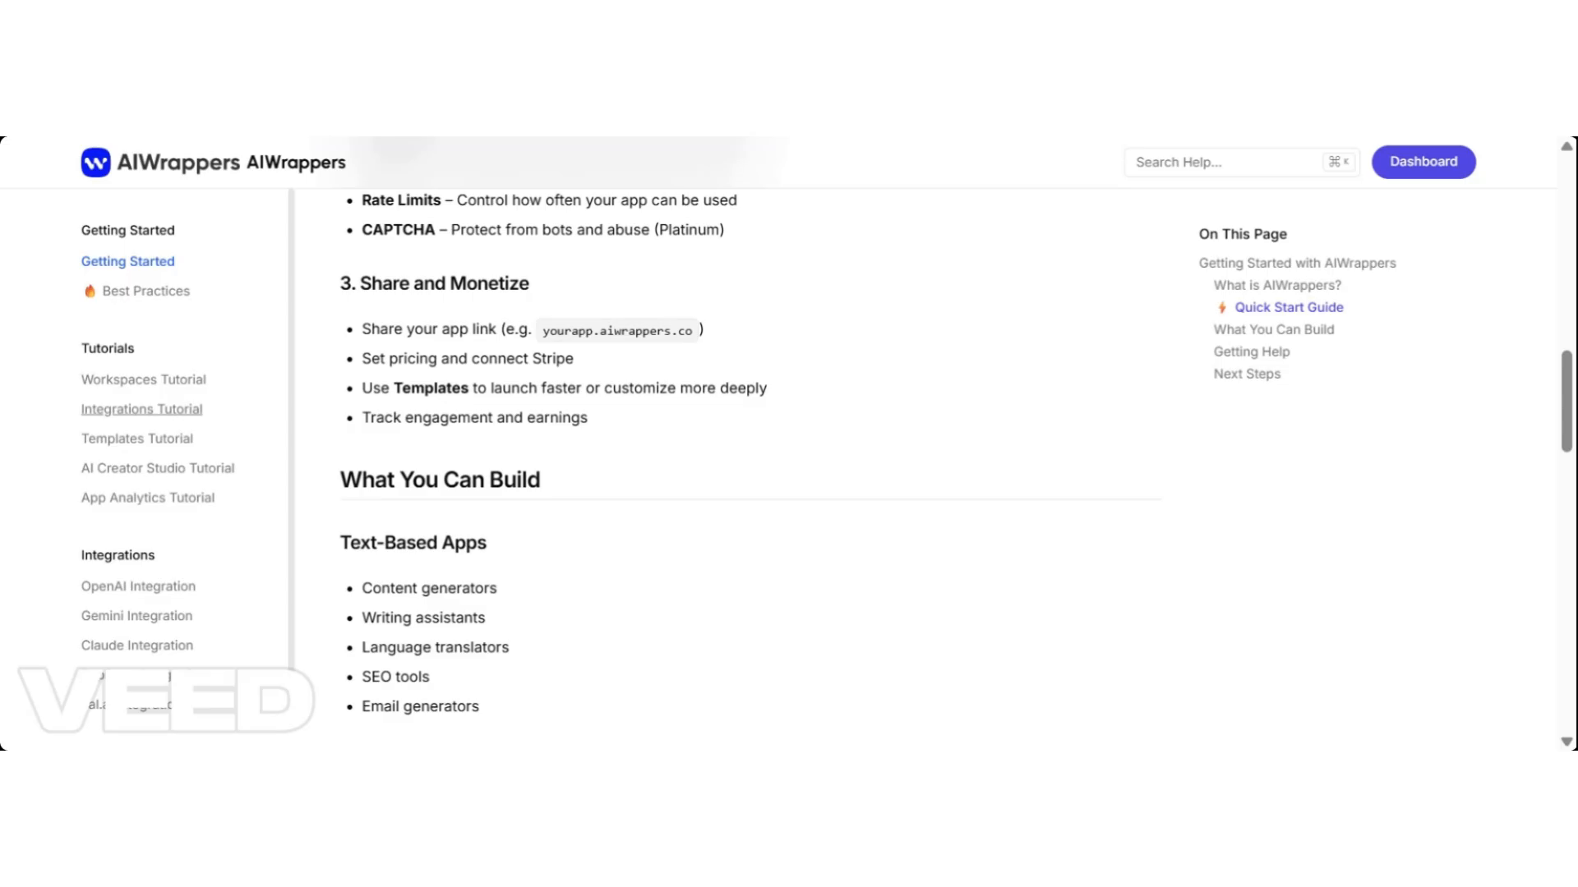
# Open the Integrations Tutorial and scroll down to its Stripe Integration section.
pyautogui.click(182, 421)
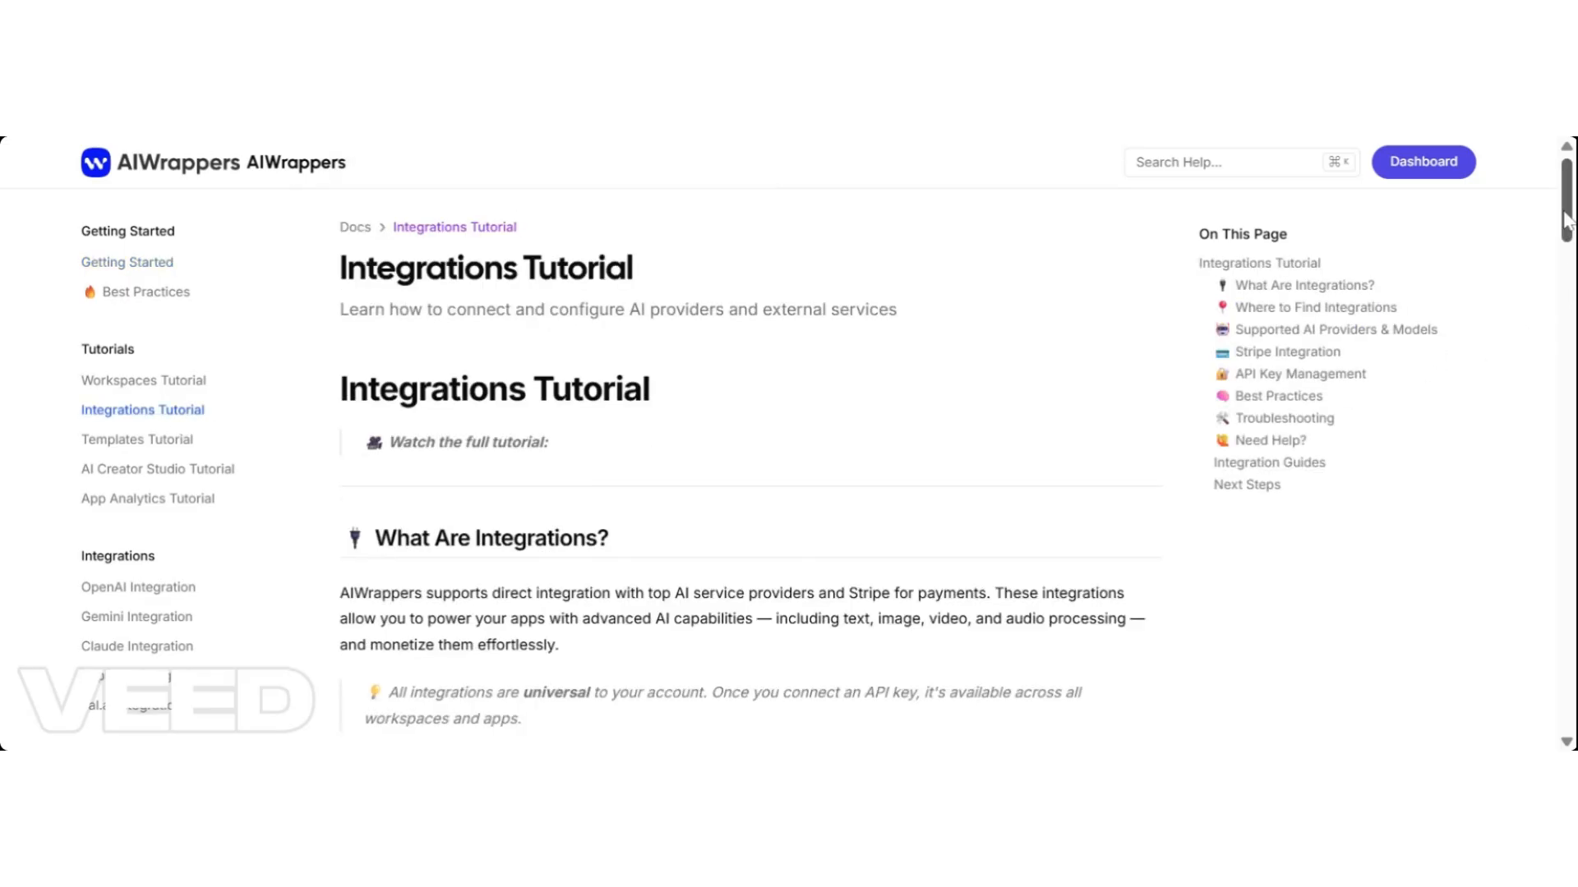
pyautogui.moveTo(1565, 221); pyautogui.dragTo(1504, 474)
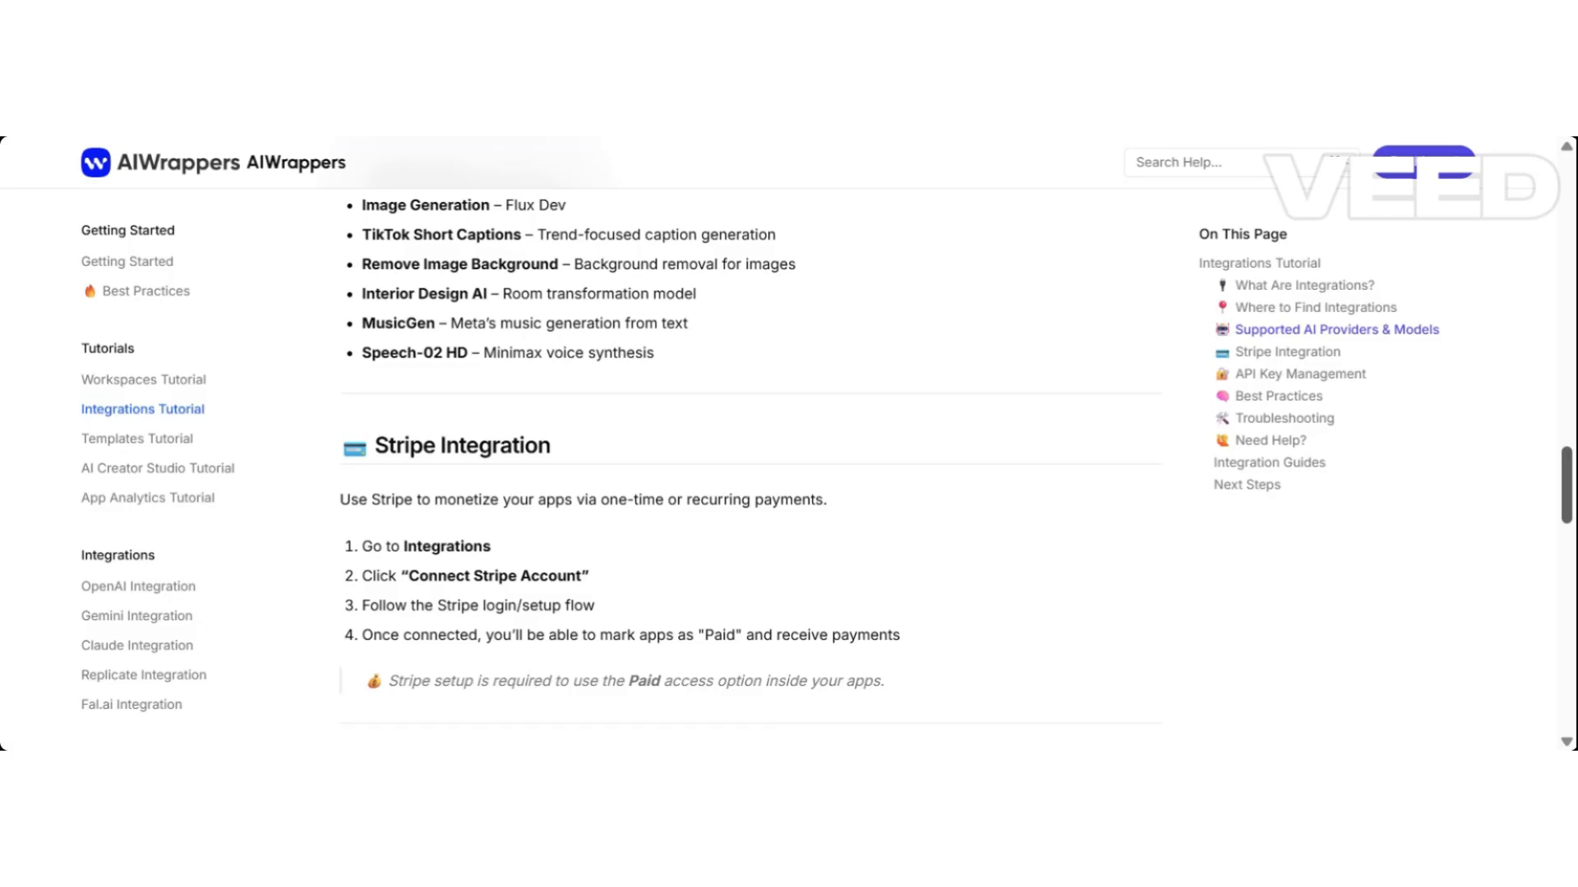
pyautogui.moveTo(1504, 470); pyautogui.dragTo(1507, 408)
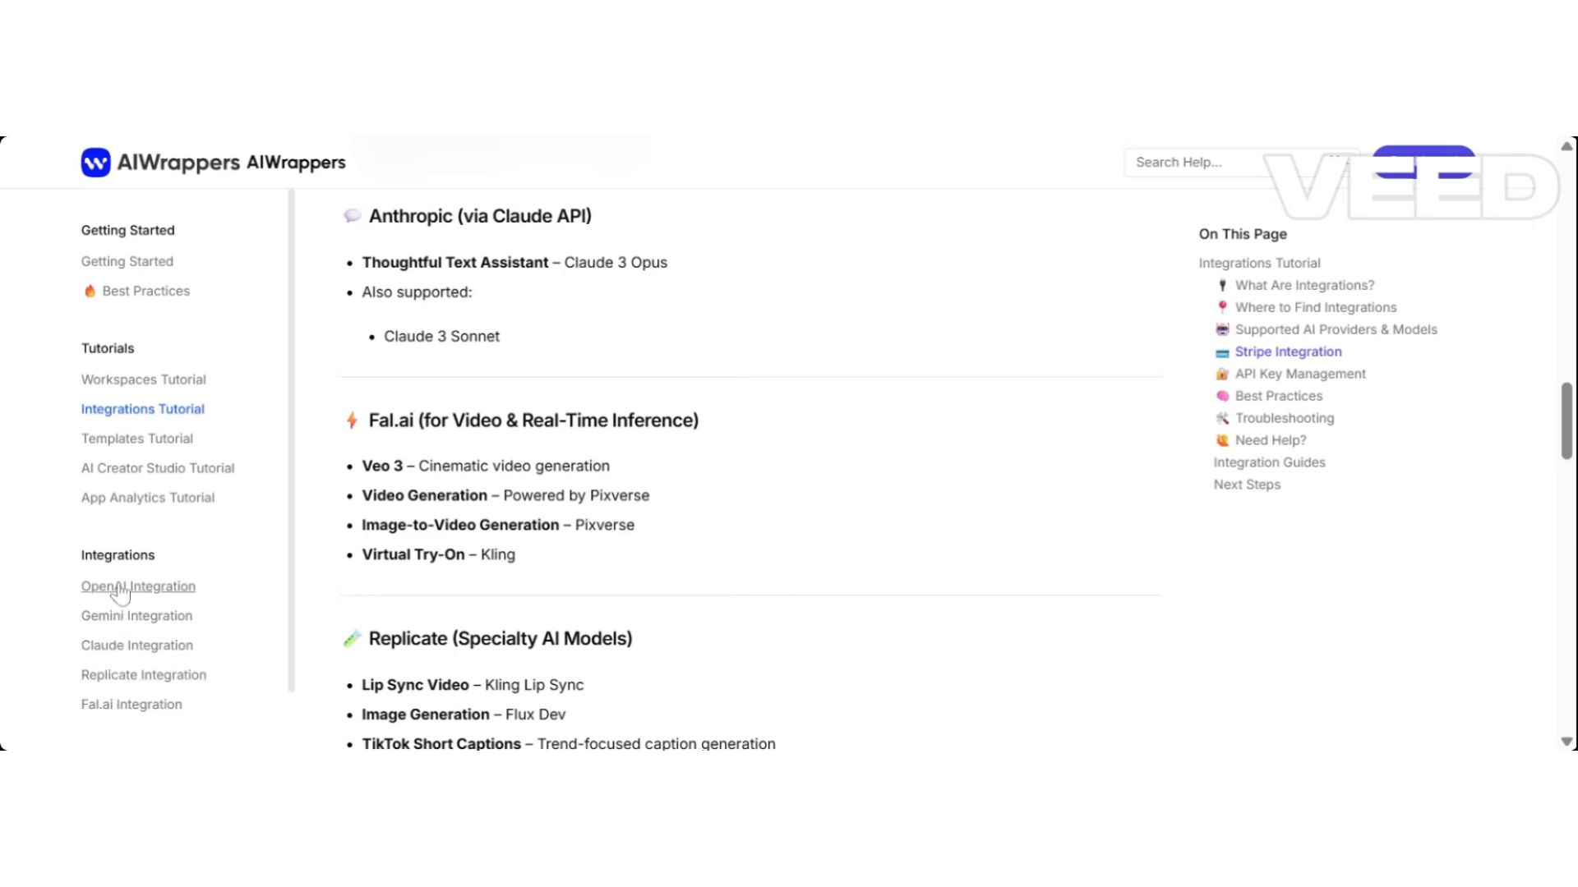
# Look over the OpenAI Integration guide, then open the Gemini Integration guide at section 2.
pyautogui.click(121, 587)
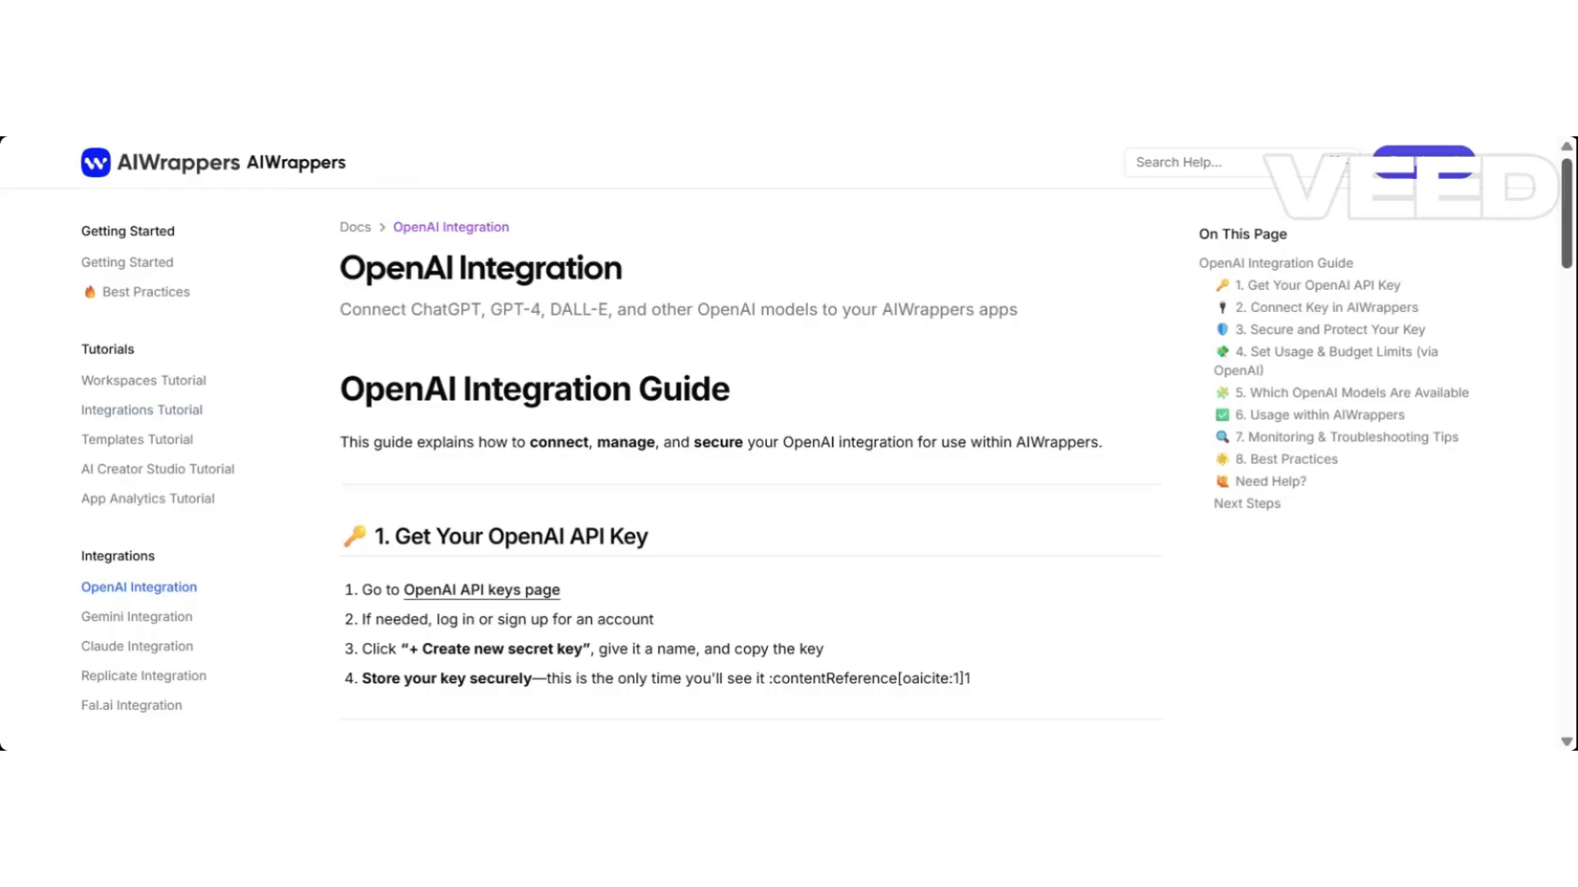
pyautogui.moveTo(1566, 268); pyautogui.dragTo(1563, 369)
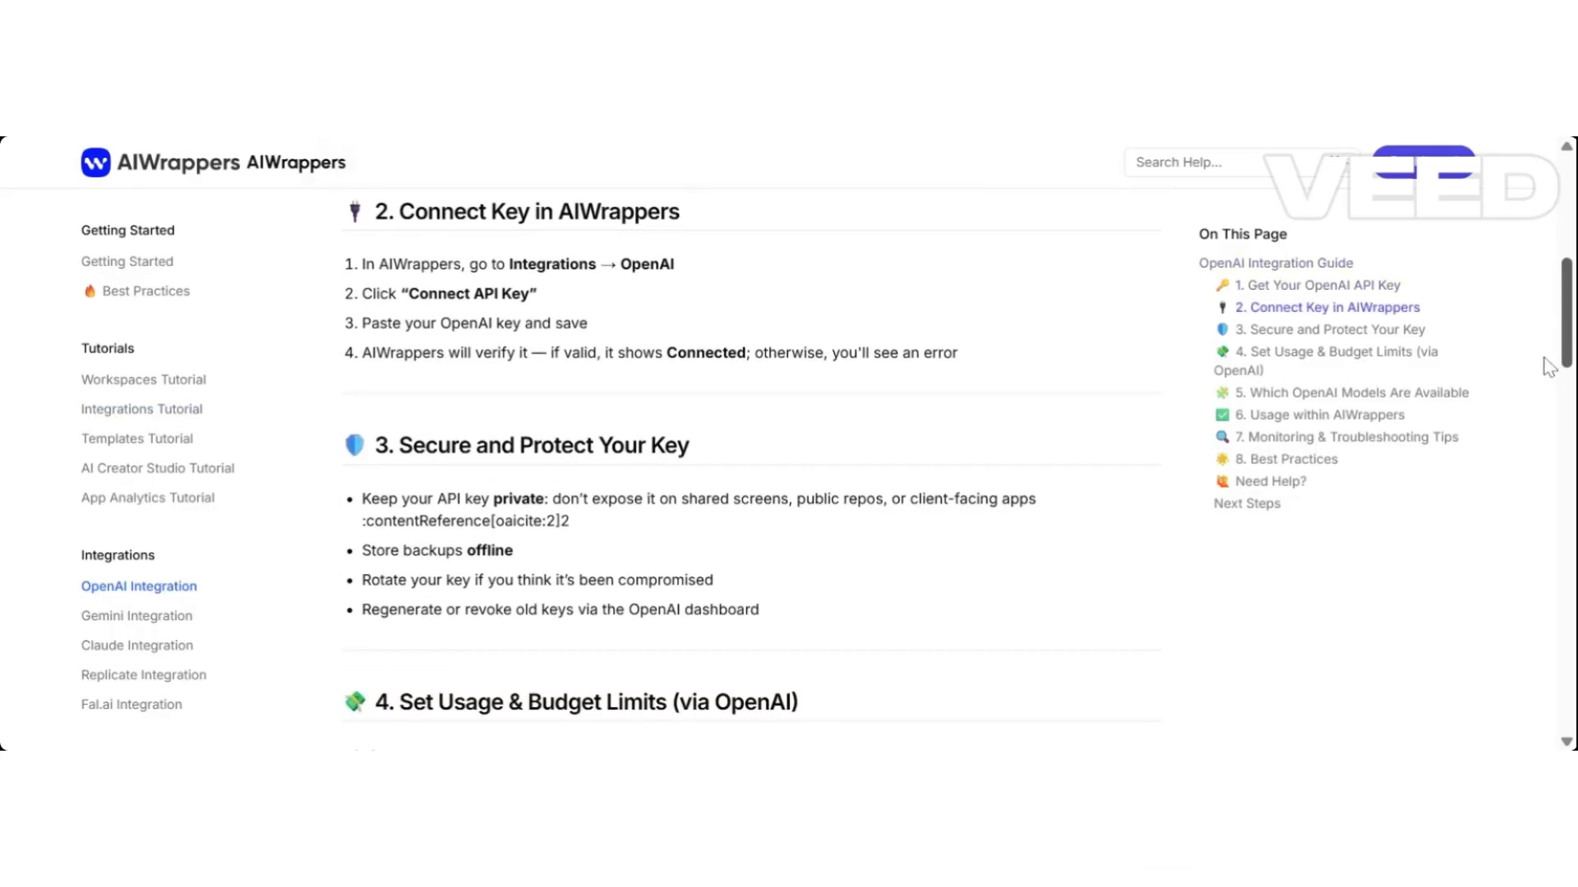
pyautogui.click(148, 630)
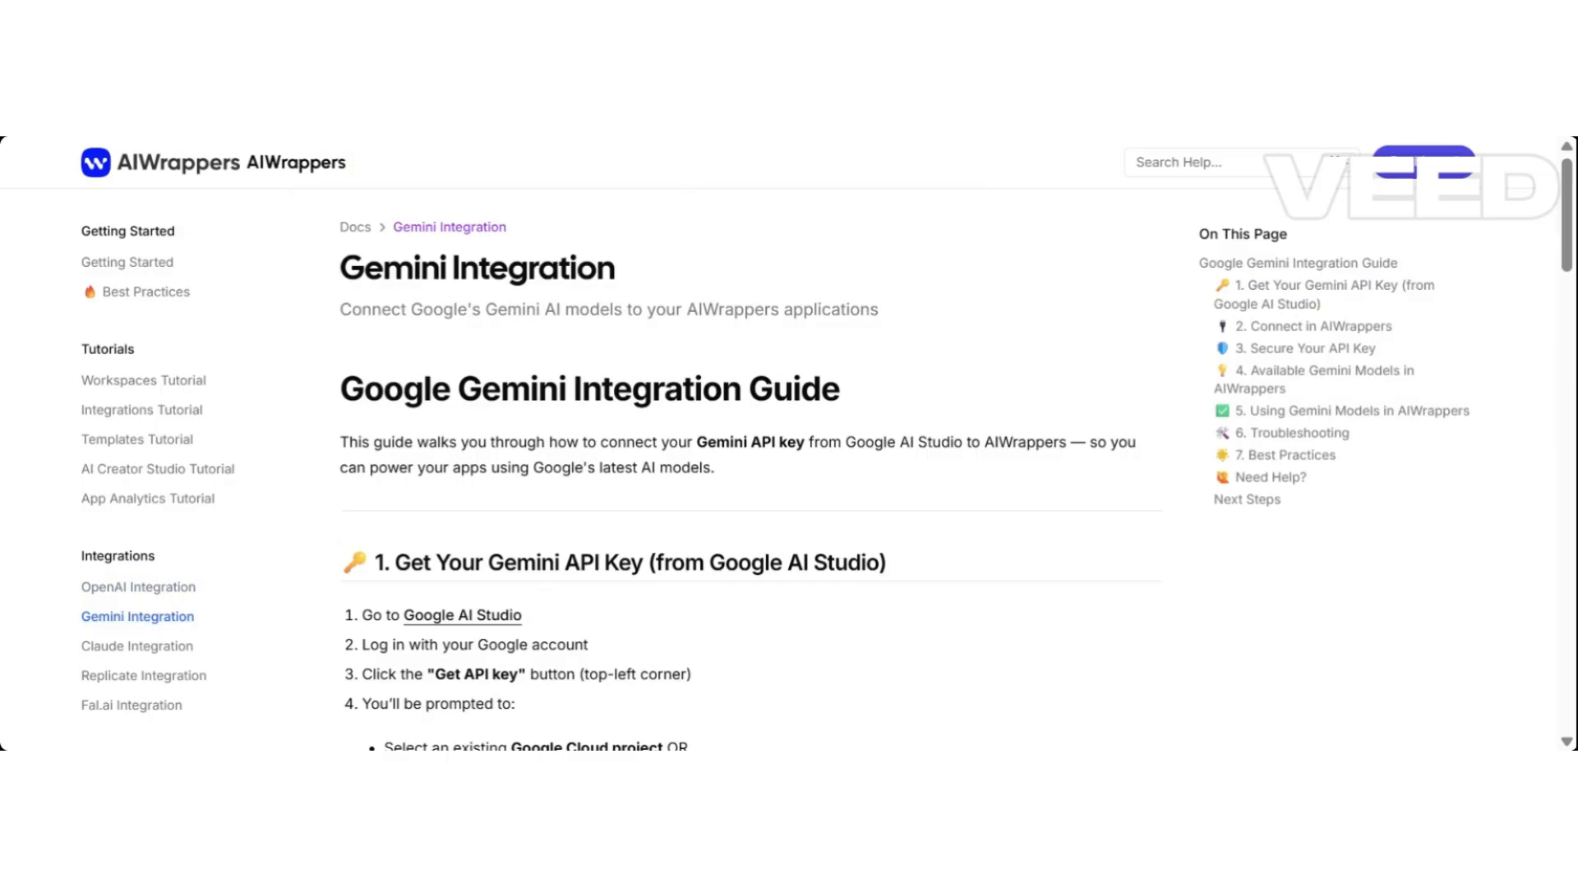
pyautogui.scroll(-5, 1567, 258)
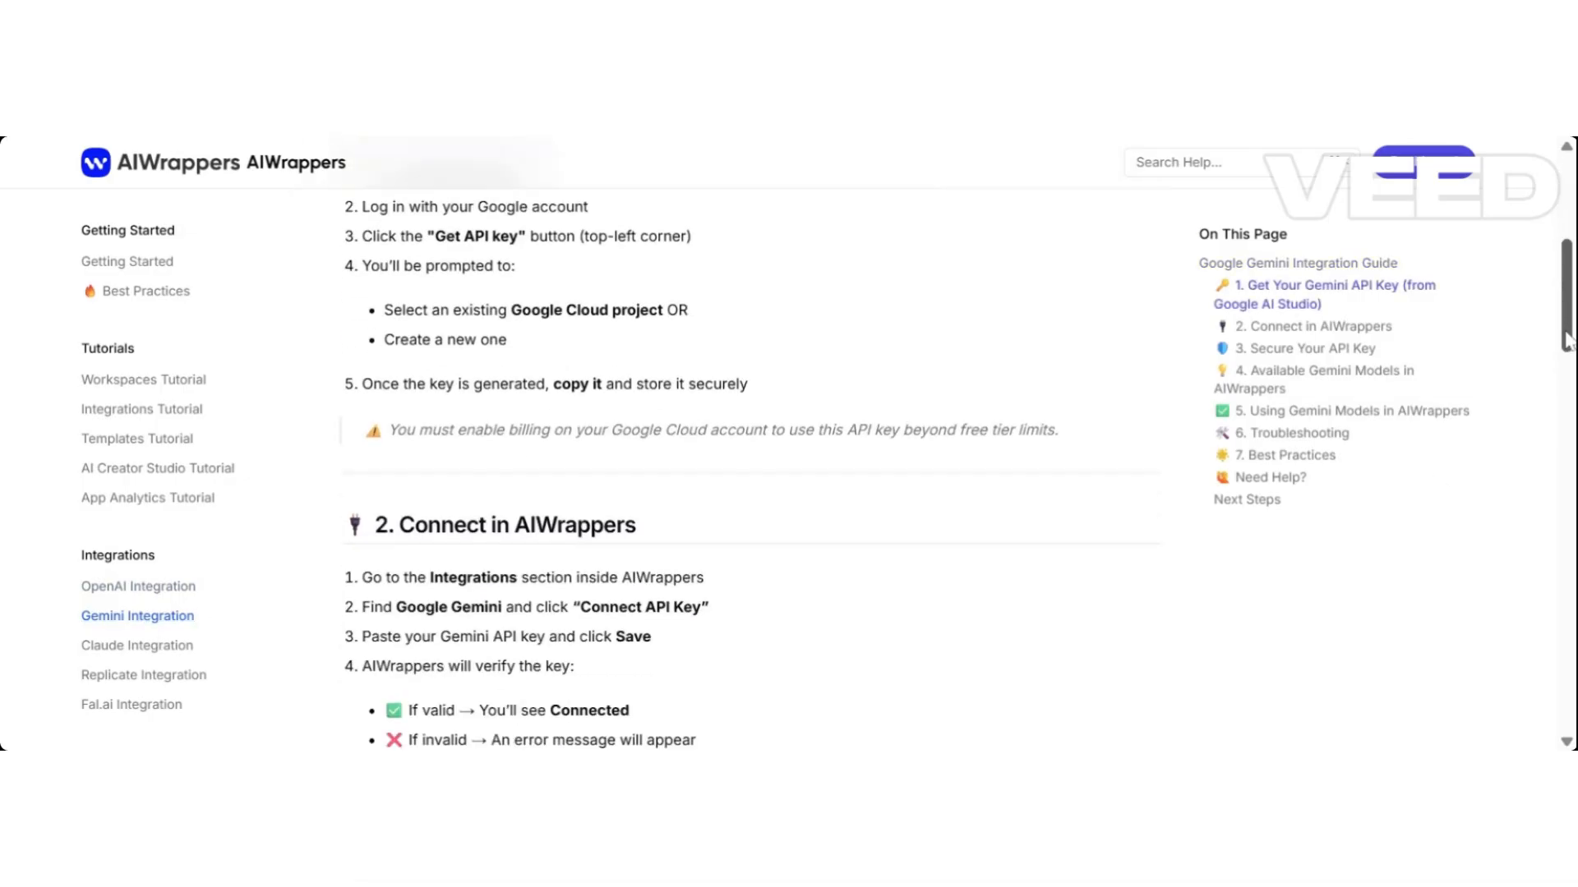
# Read through the Replicate Integration guide on API tokens and models, then return to its top.
pyautogui.click(164, 677)
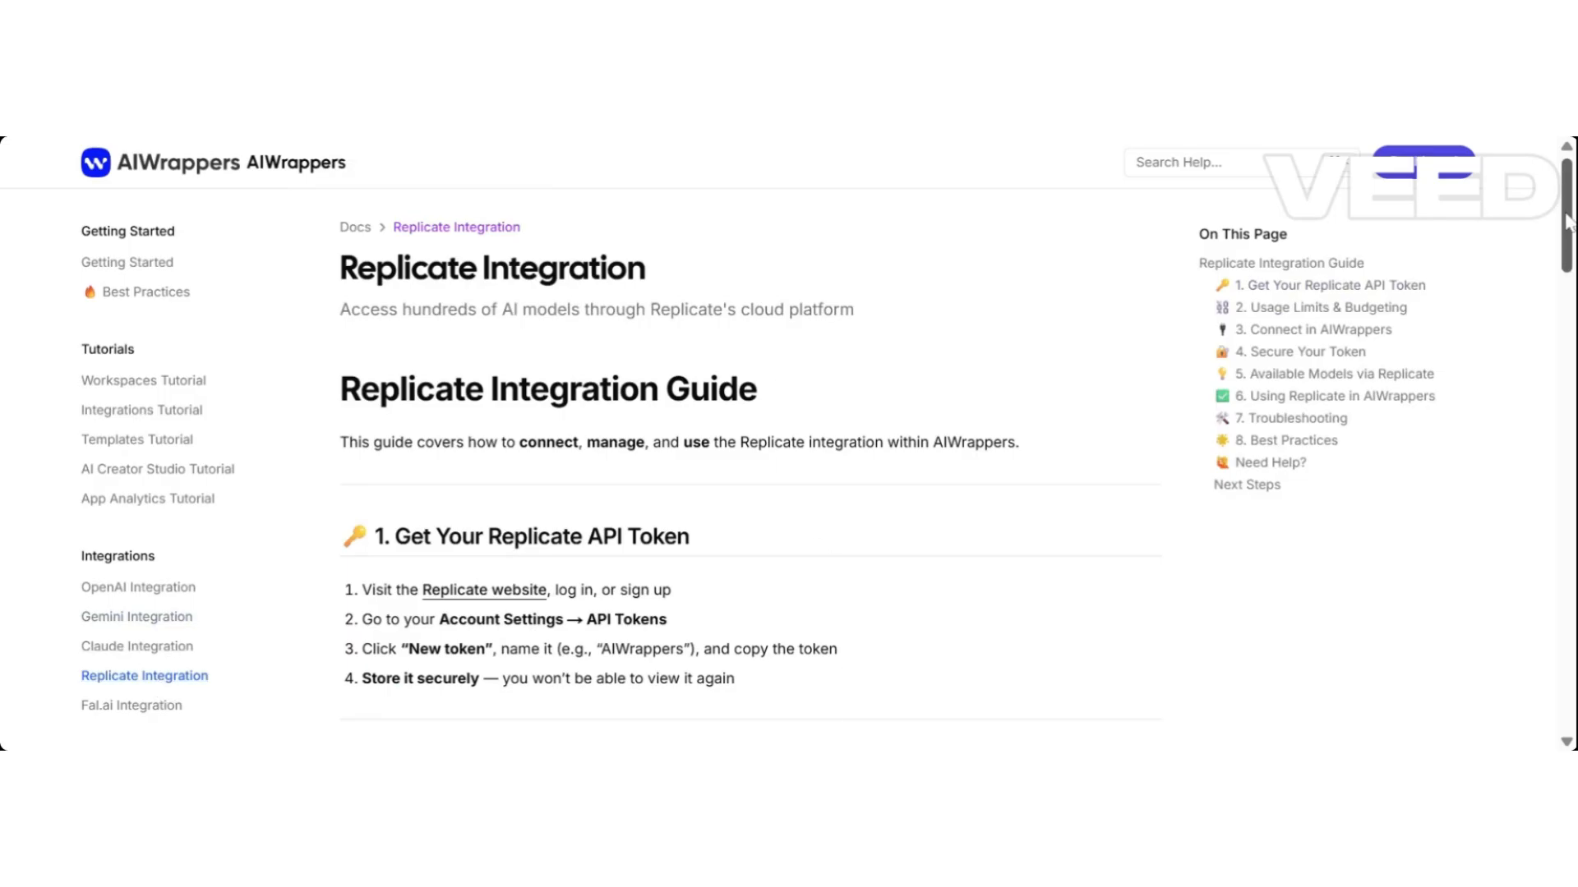
pyautogui.moveTo(1568, 223); pyautogui.dragTo(1521, 446)
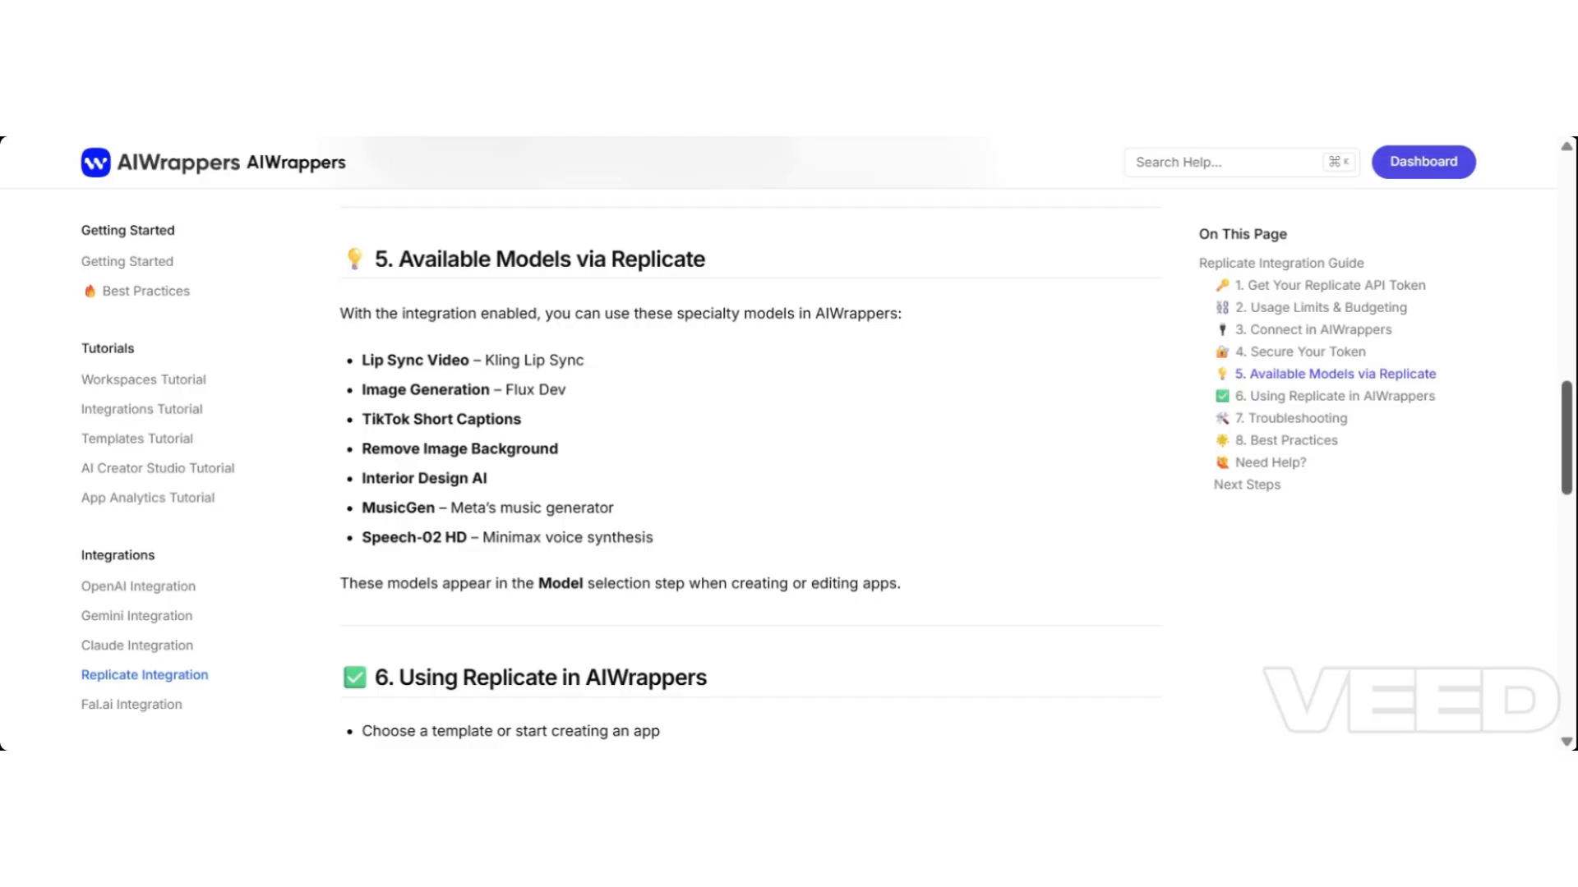
pyautogui.moveTo(1570, 447); pyautogui.dragTo(1570, 409)
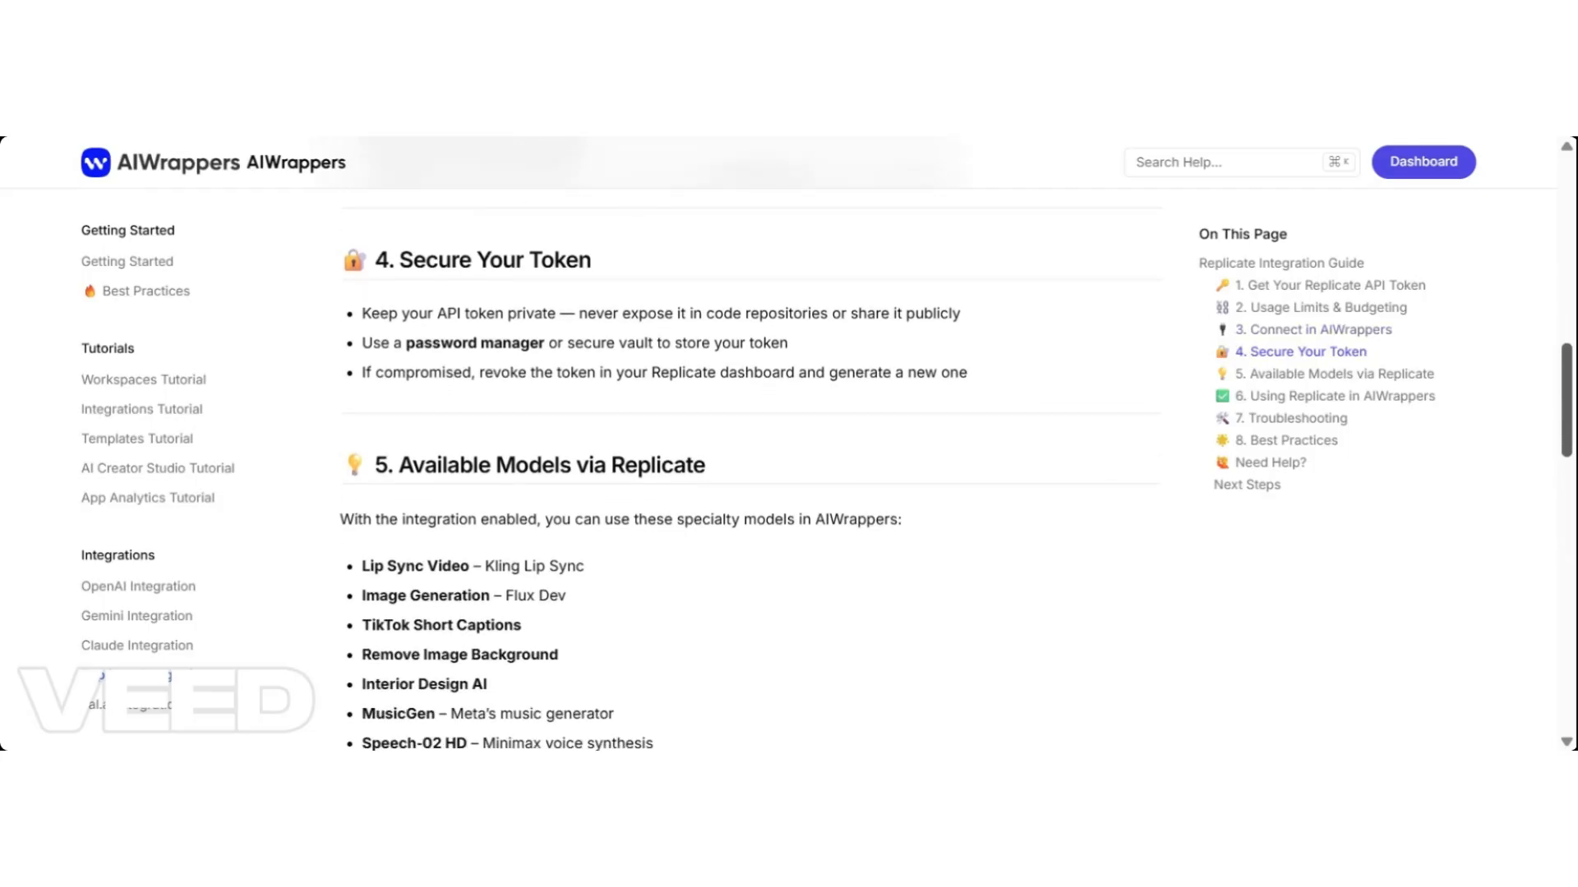
pyautogui.press('Home')
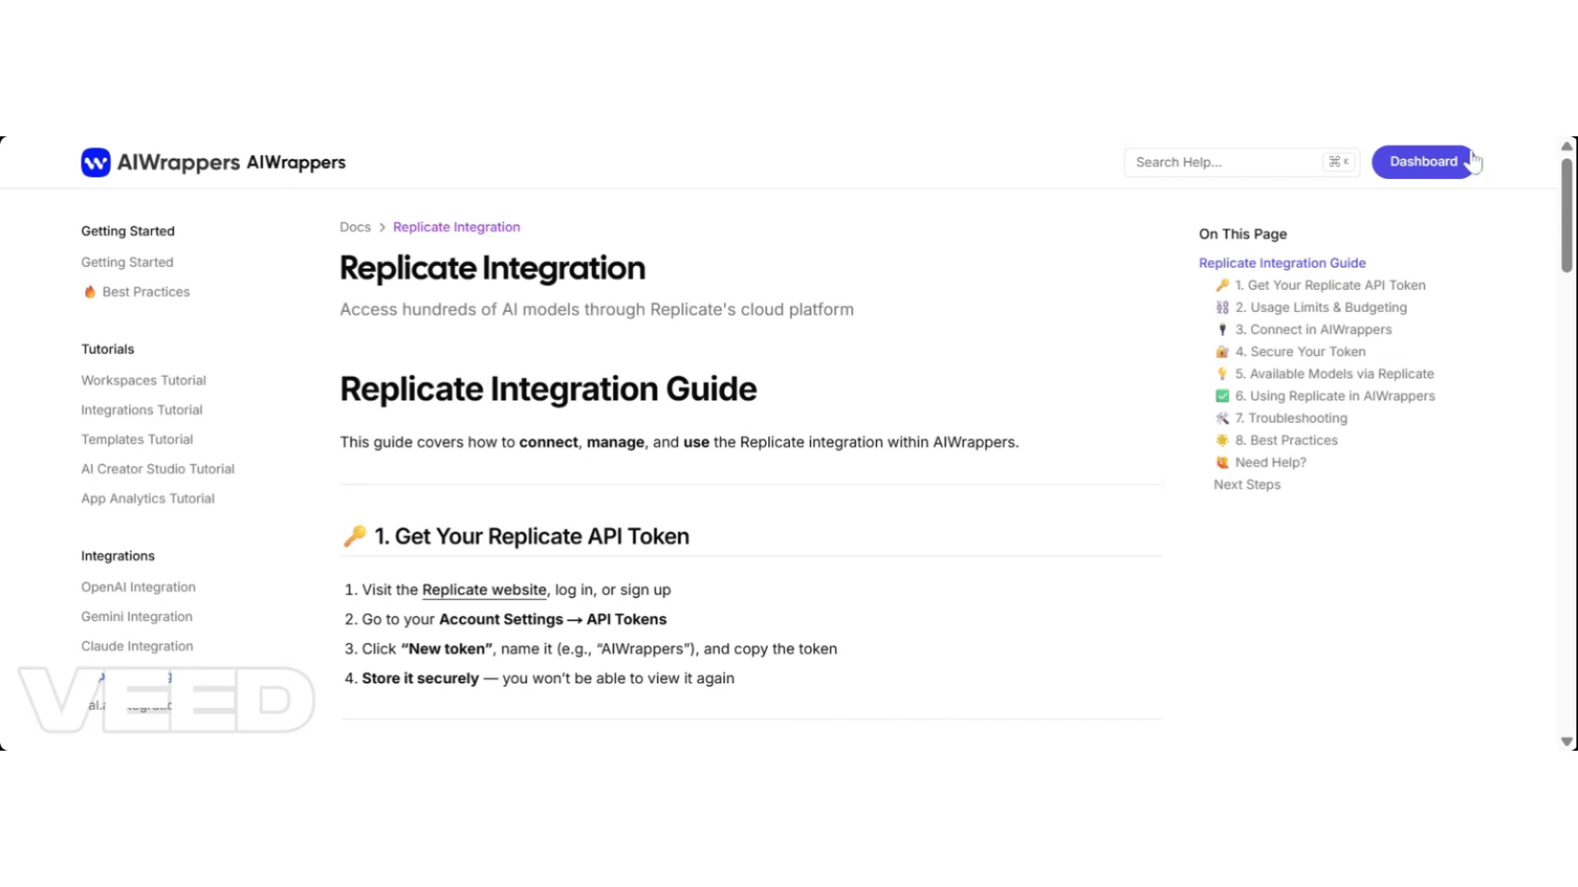
pyautogui.click(1415, 168)
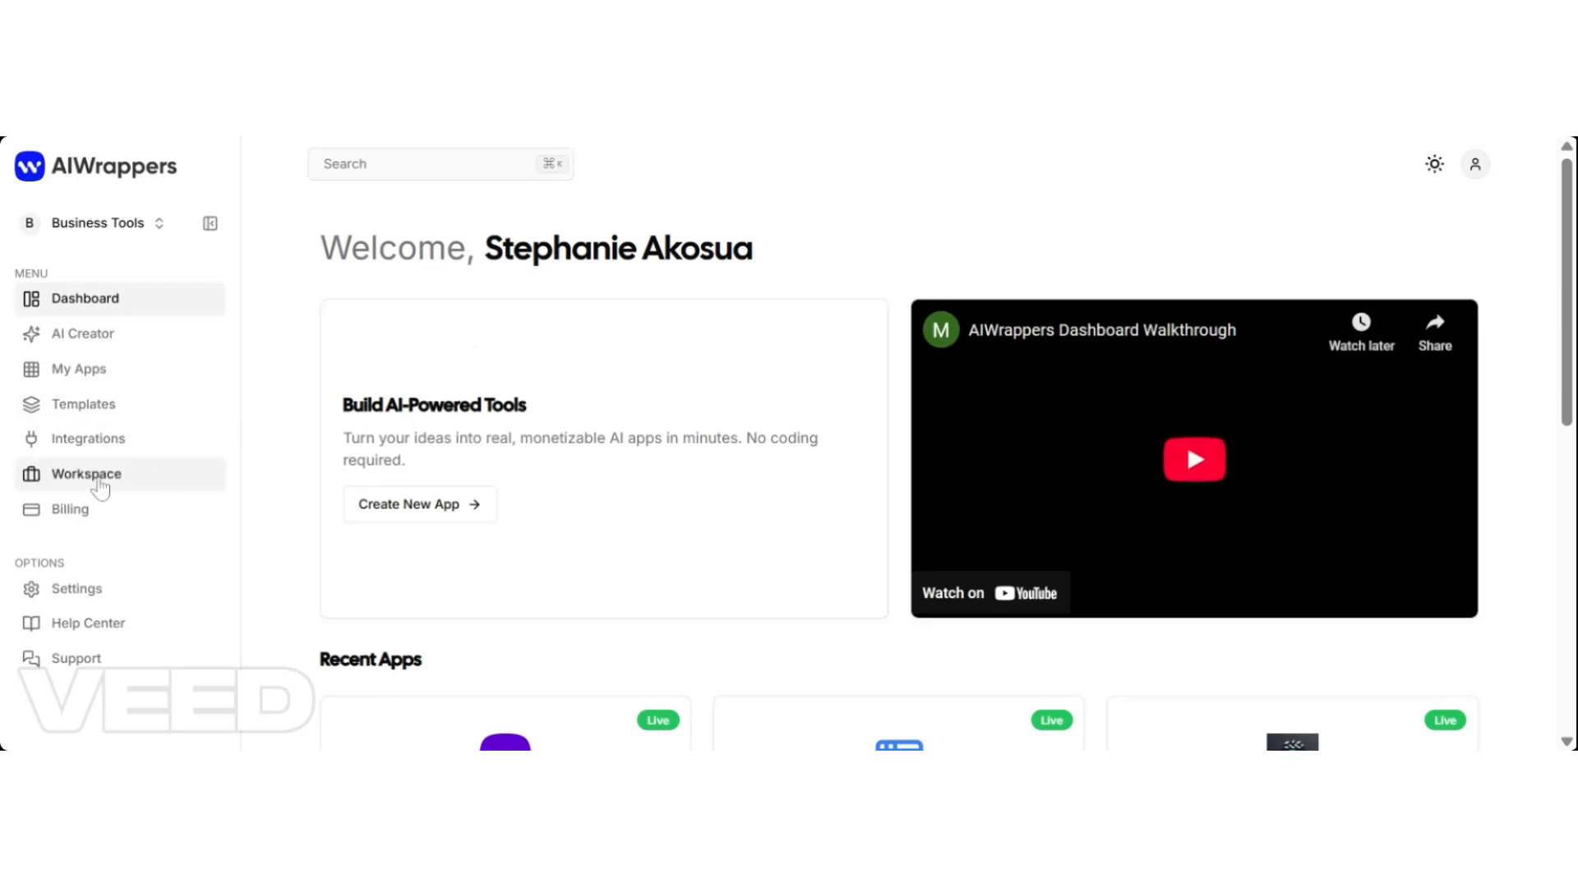
pyautogui.click(101, 488)
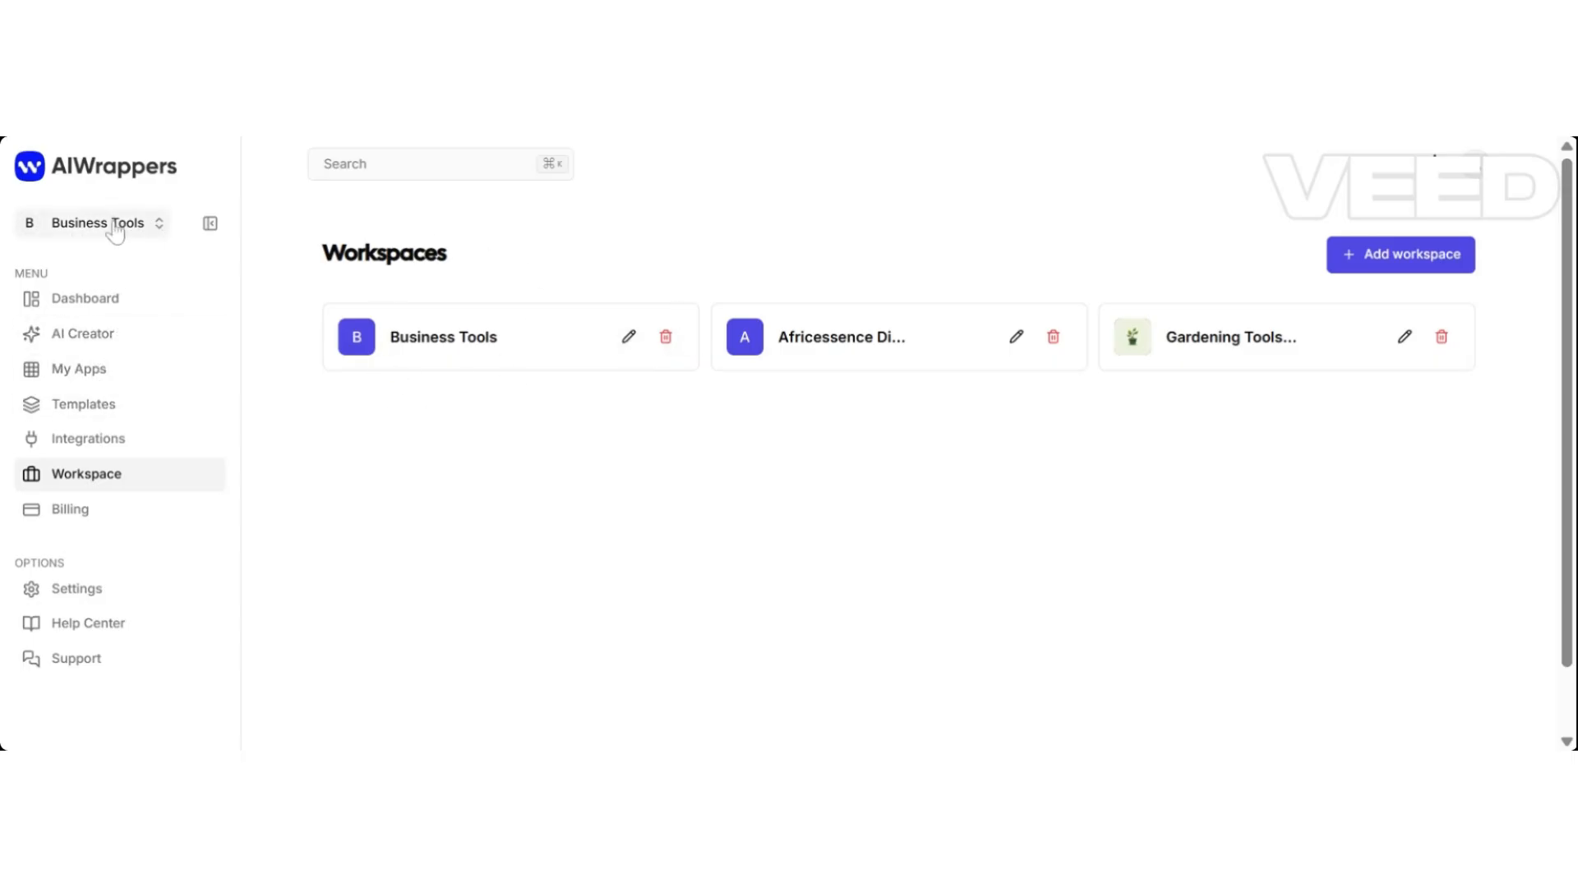
pyautogui.click(155, 225)
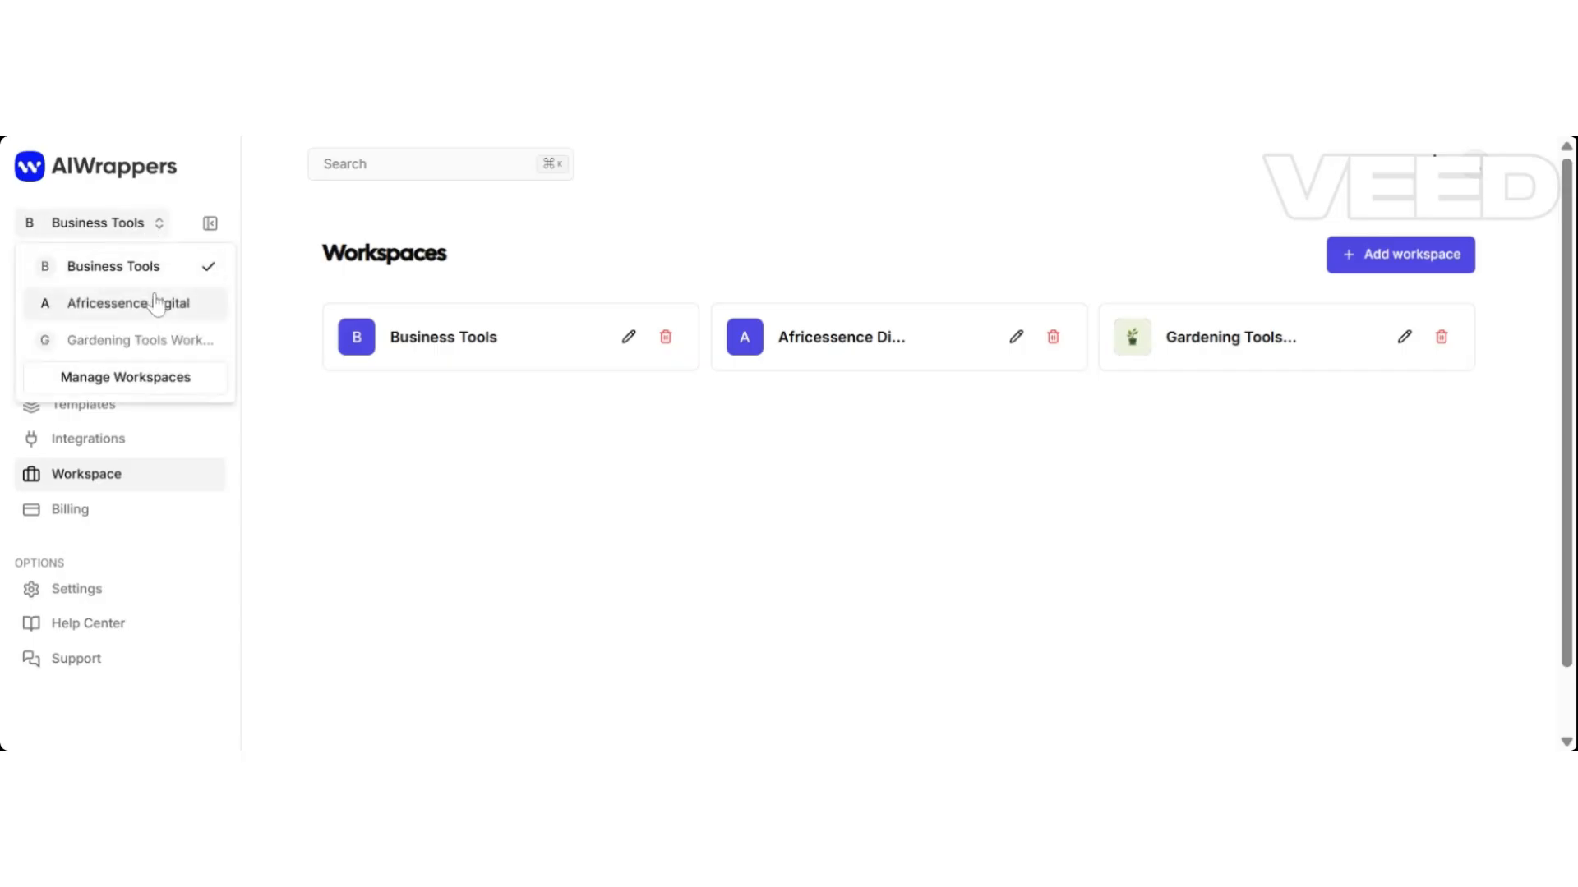
pyautogui.click(155, 269)
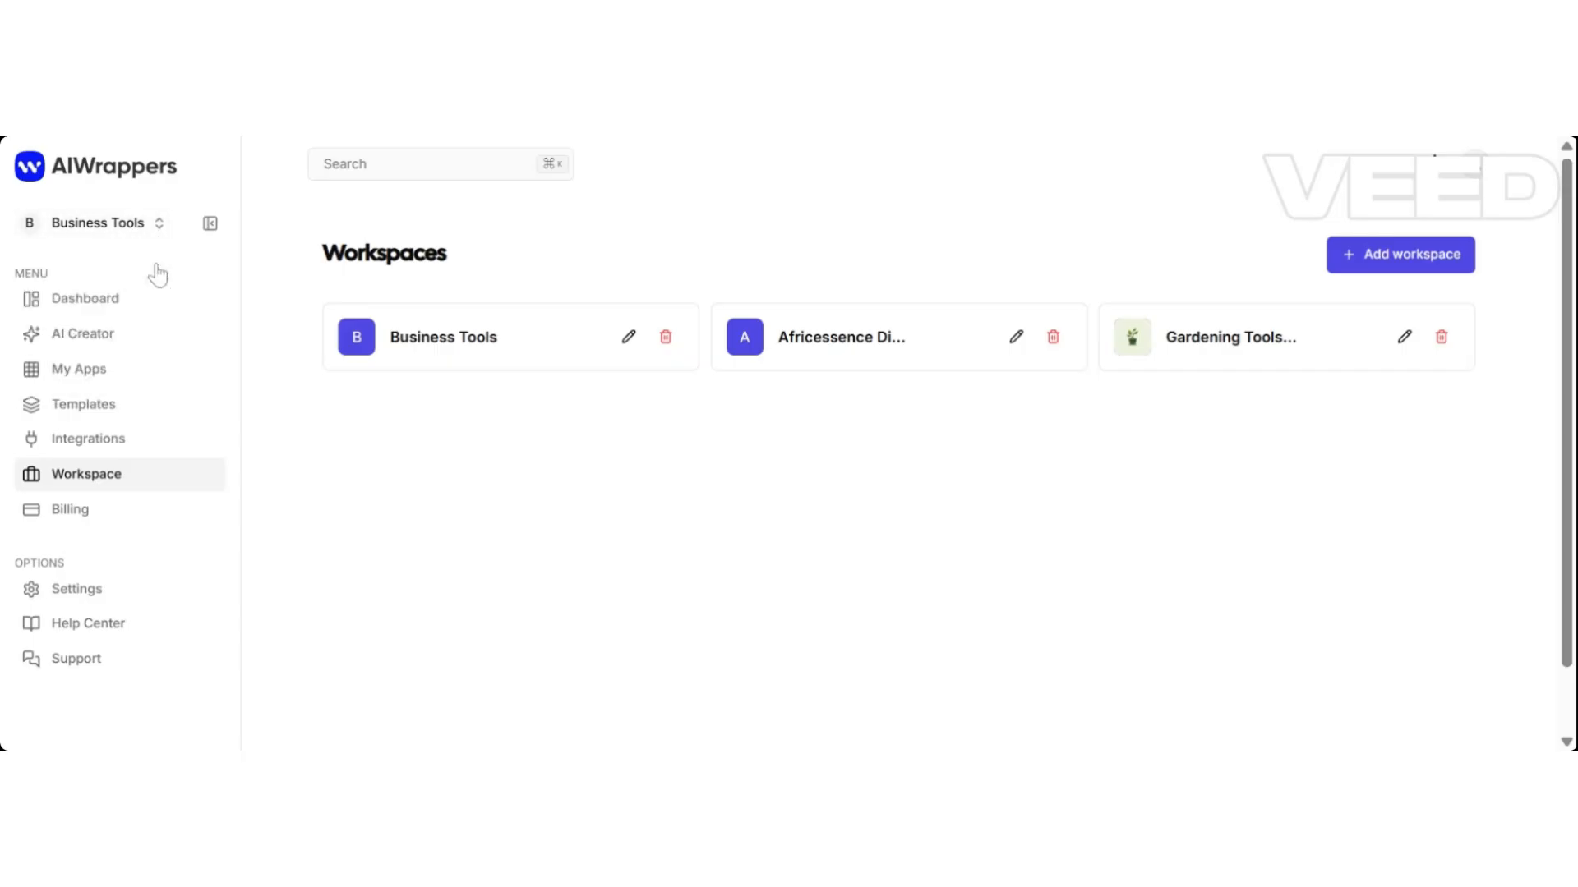
# Open My Apps and scroll through the app list.
pyautogui.click(83, 377)
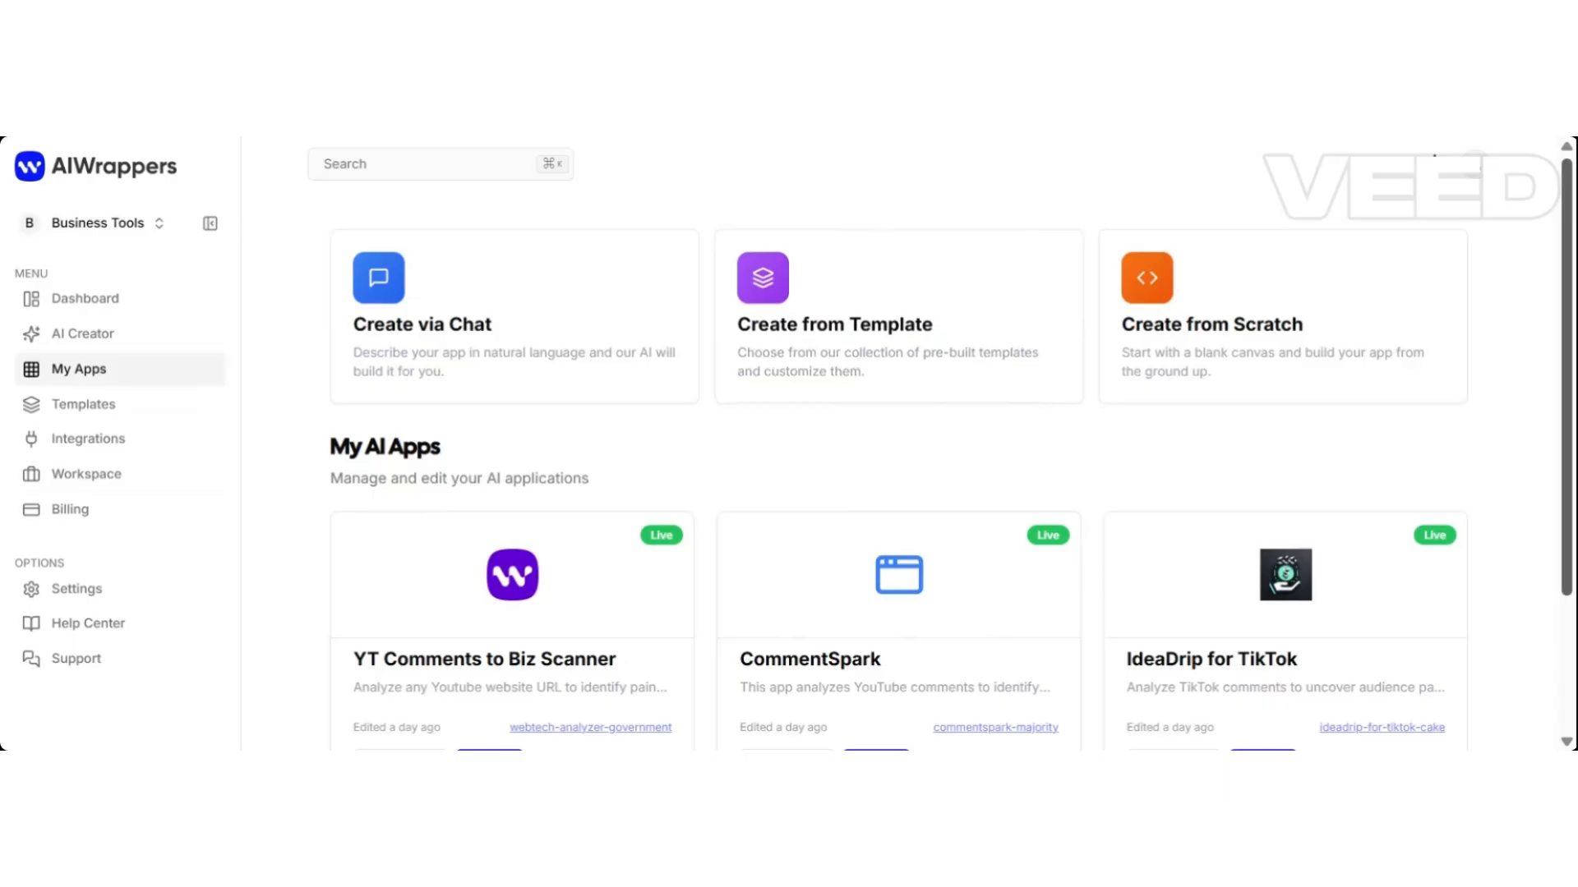
pyautogui.moveTo(1569, 233); pyautogui.dragTo(1570, 364)
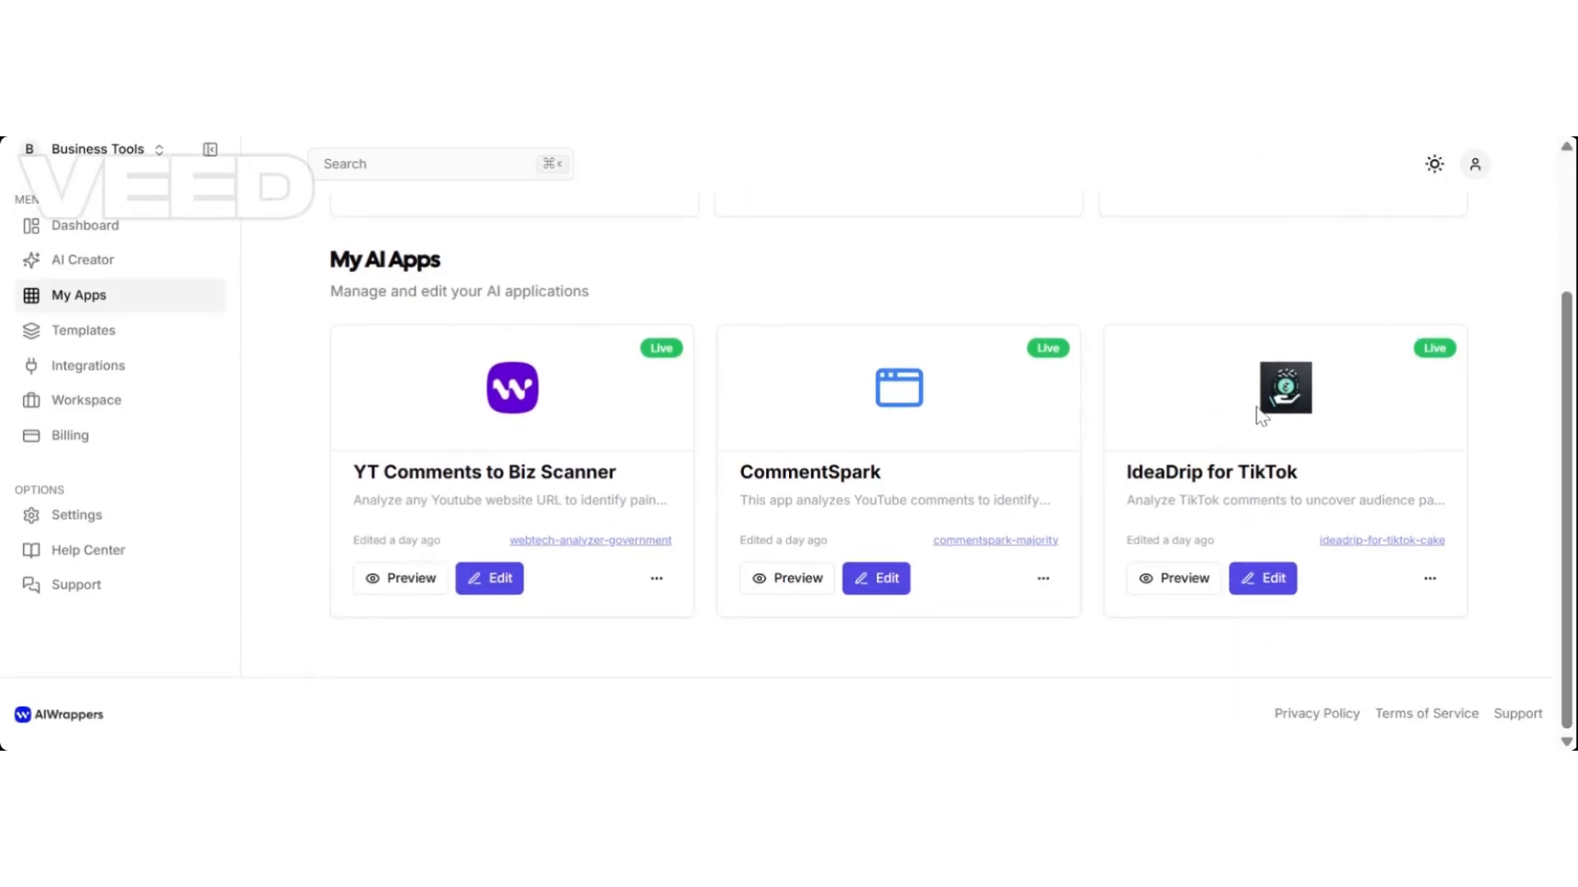
pyautogui.moveTo(1510, 482); pyautogui.dragTo(1502, 340)
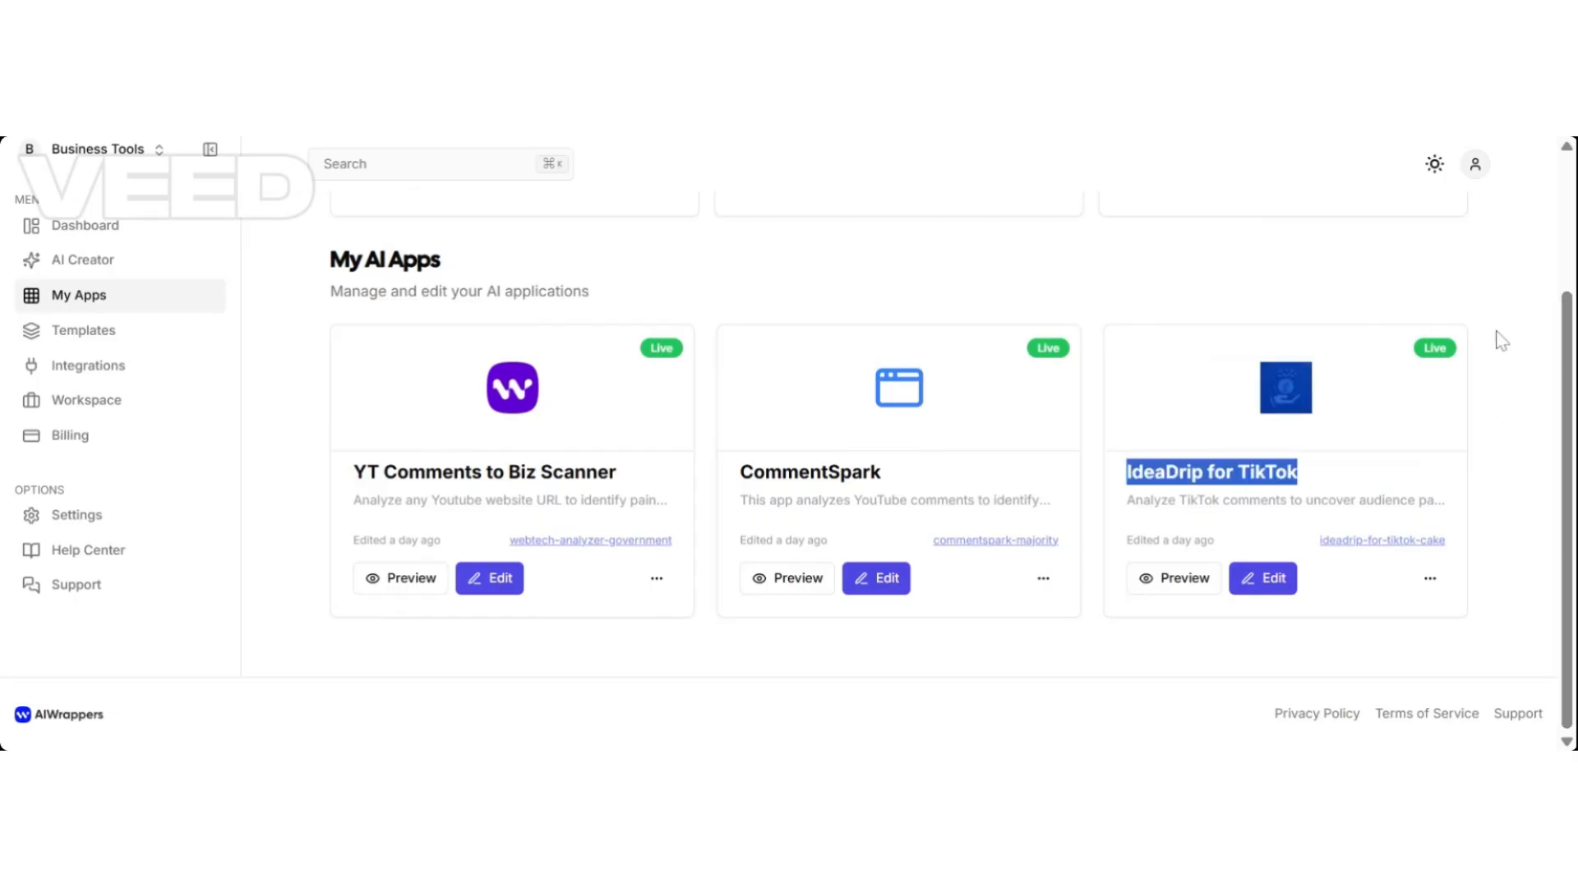
pyautogui.moveTo(1565, 439); pyautogui.dragTo(1565, 306)
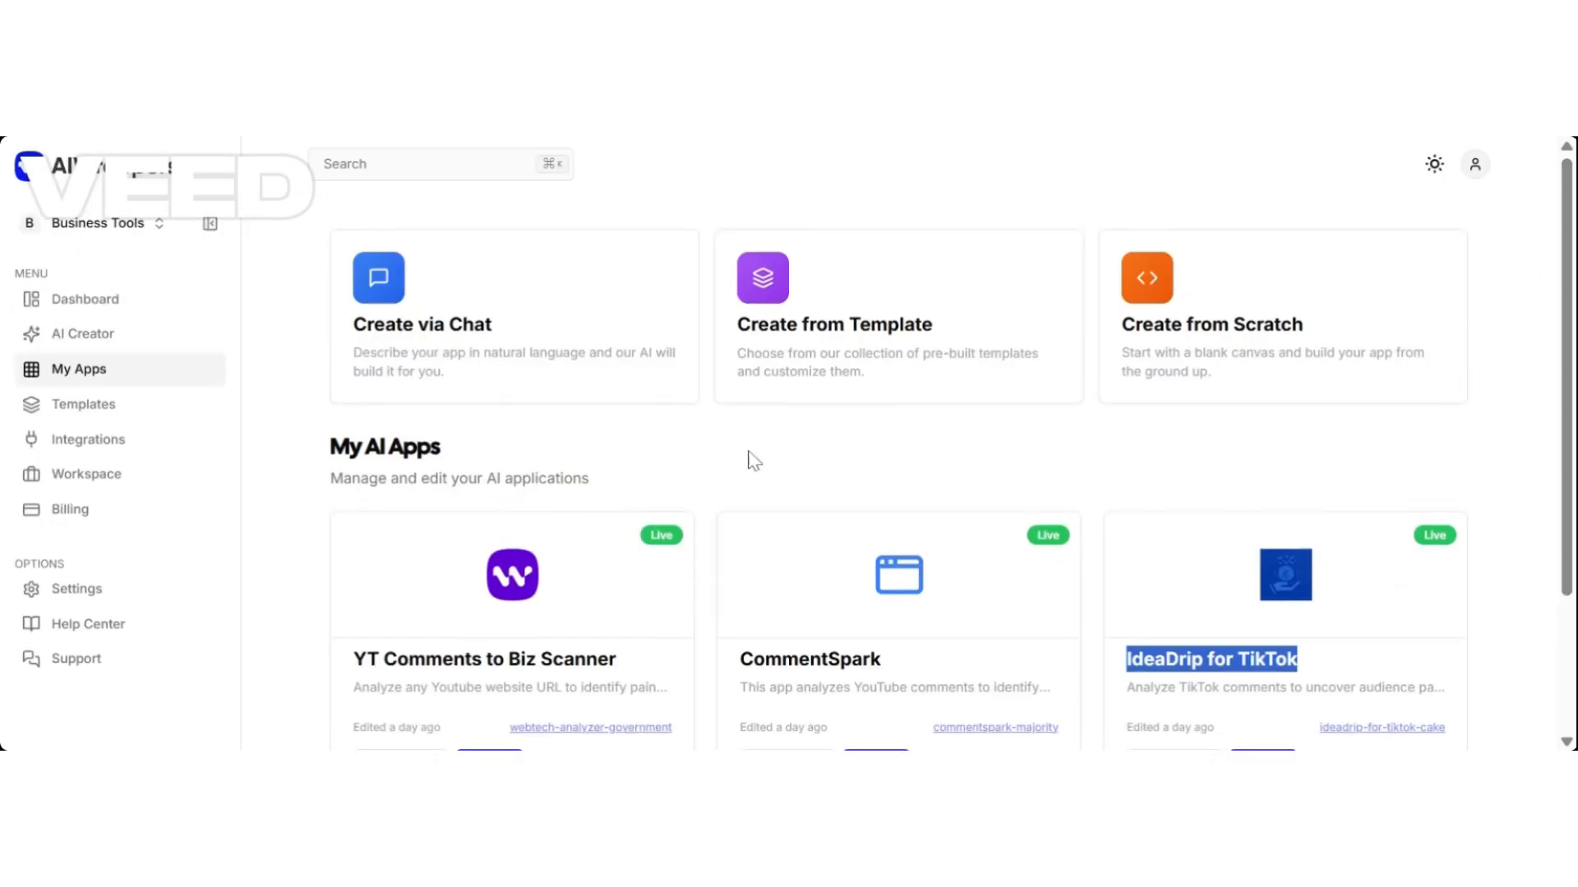
pyautogui.click(315, 450)
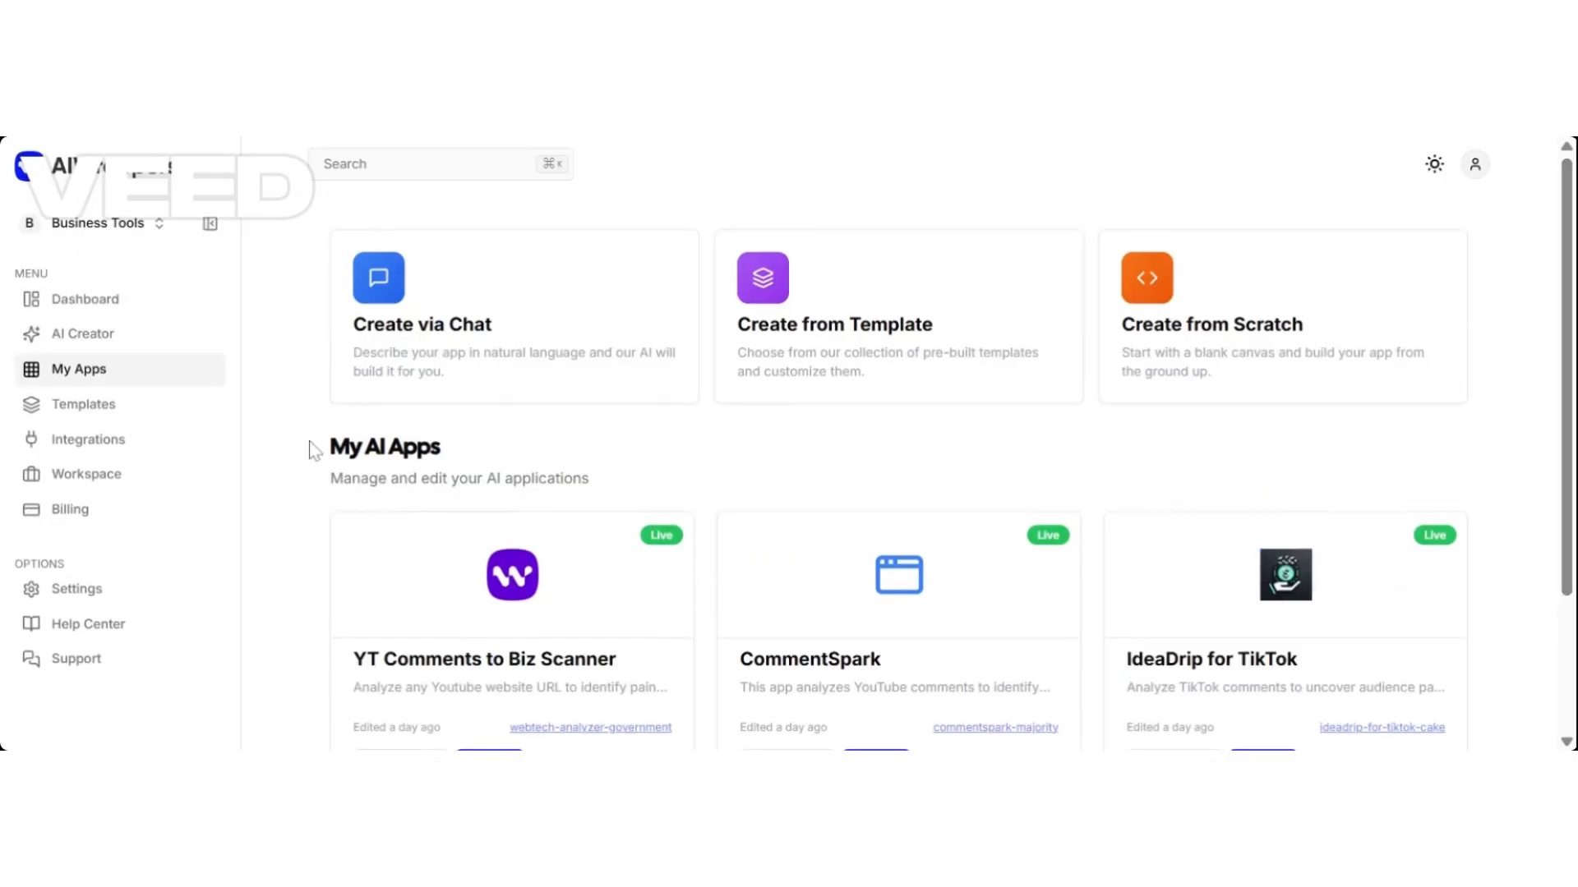
# Switch the active workspace to Gardening Tools and browse its apps.
pyautogui.click(158, 223)
pyautogui.click(134, 340)
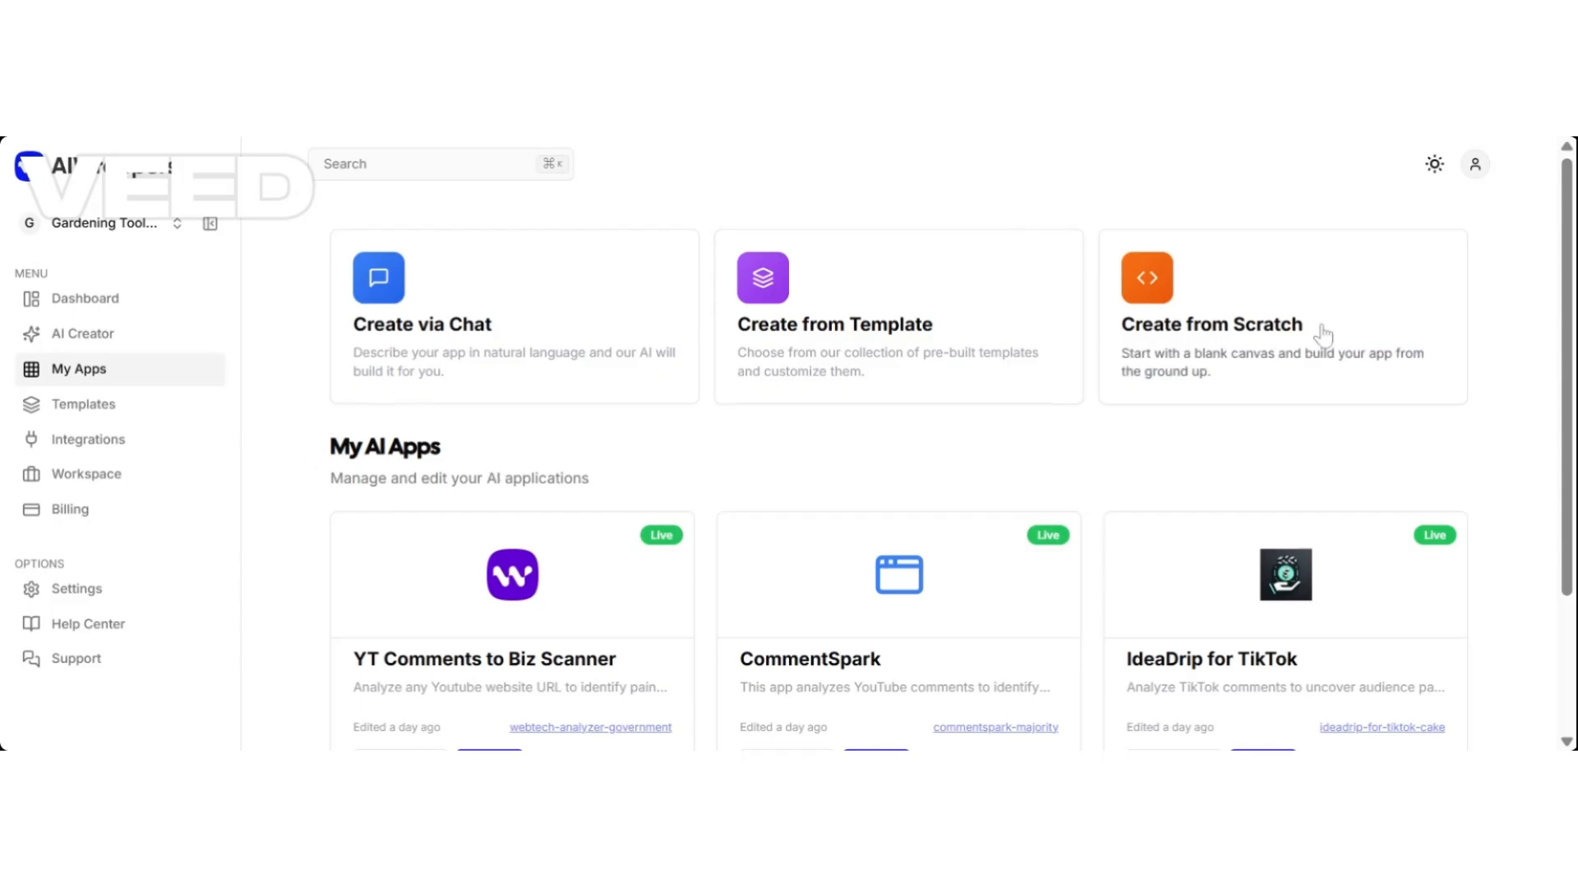
pyautogui.scroll(-5, 1560, 515)
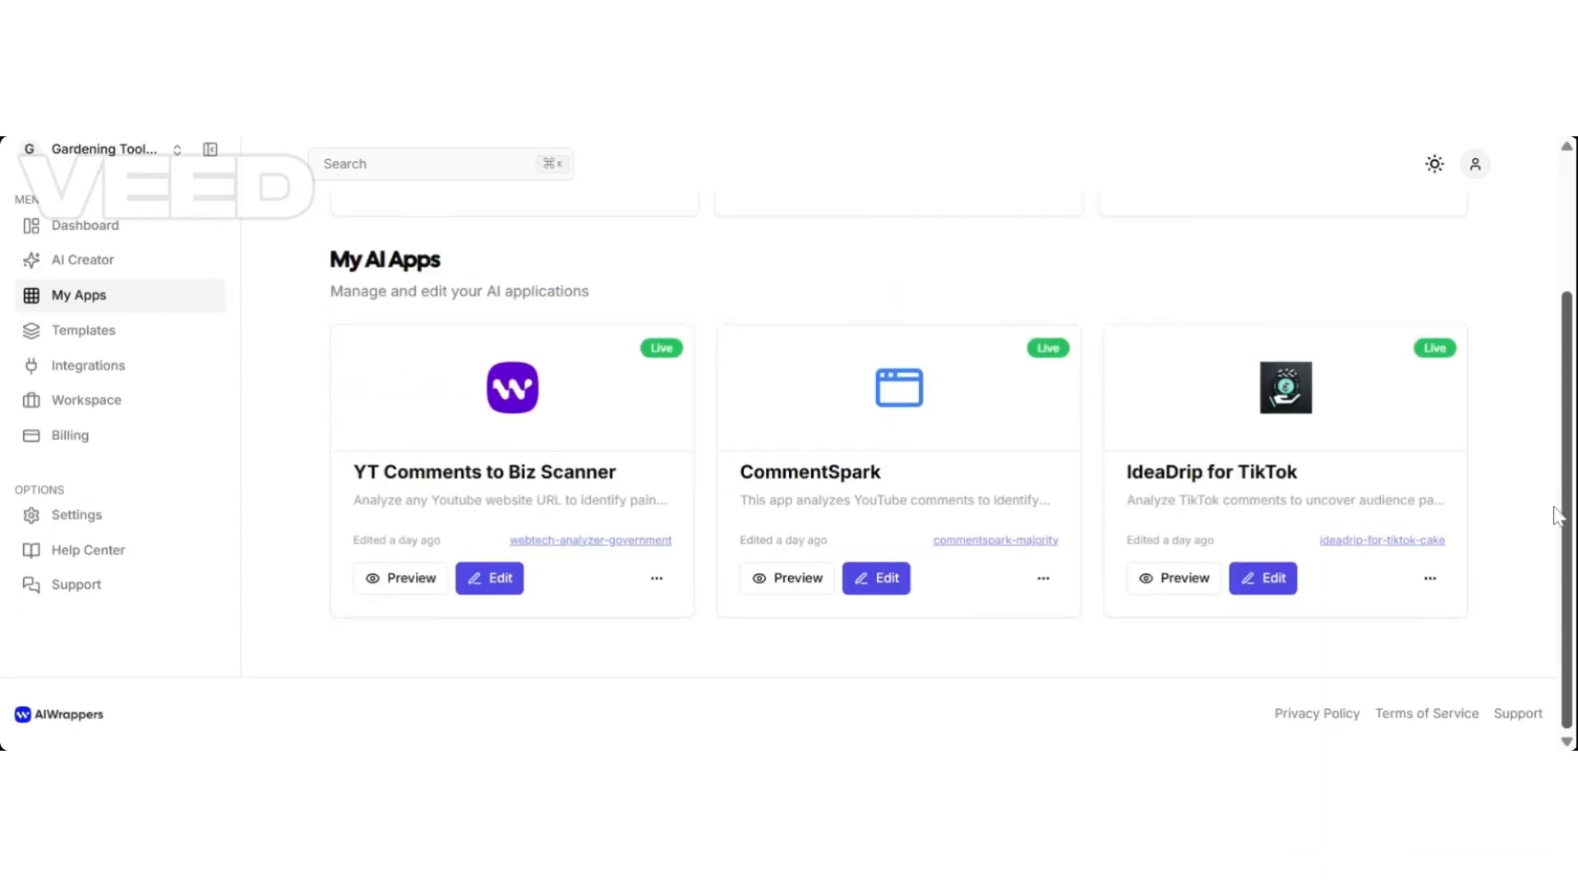
pyautogui.scroll(5, 1560, 514)
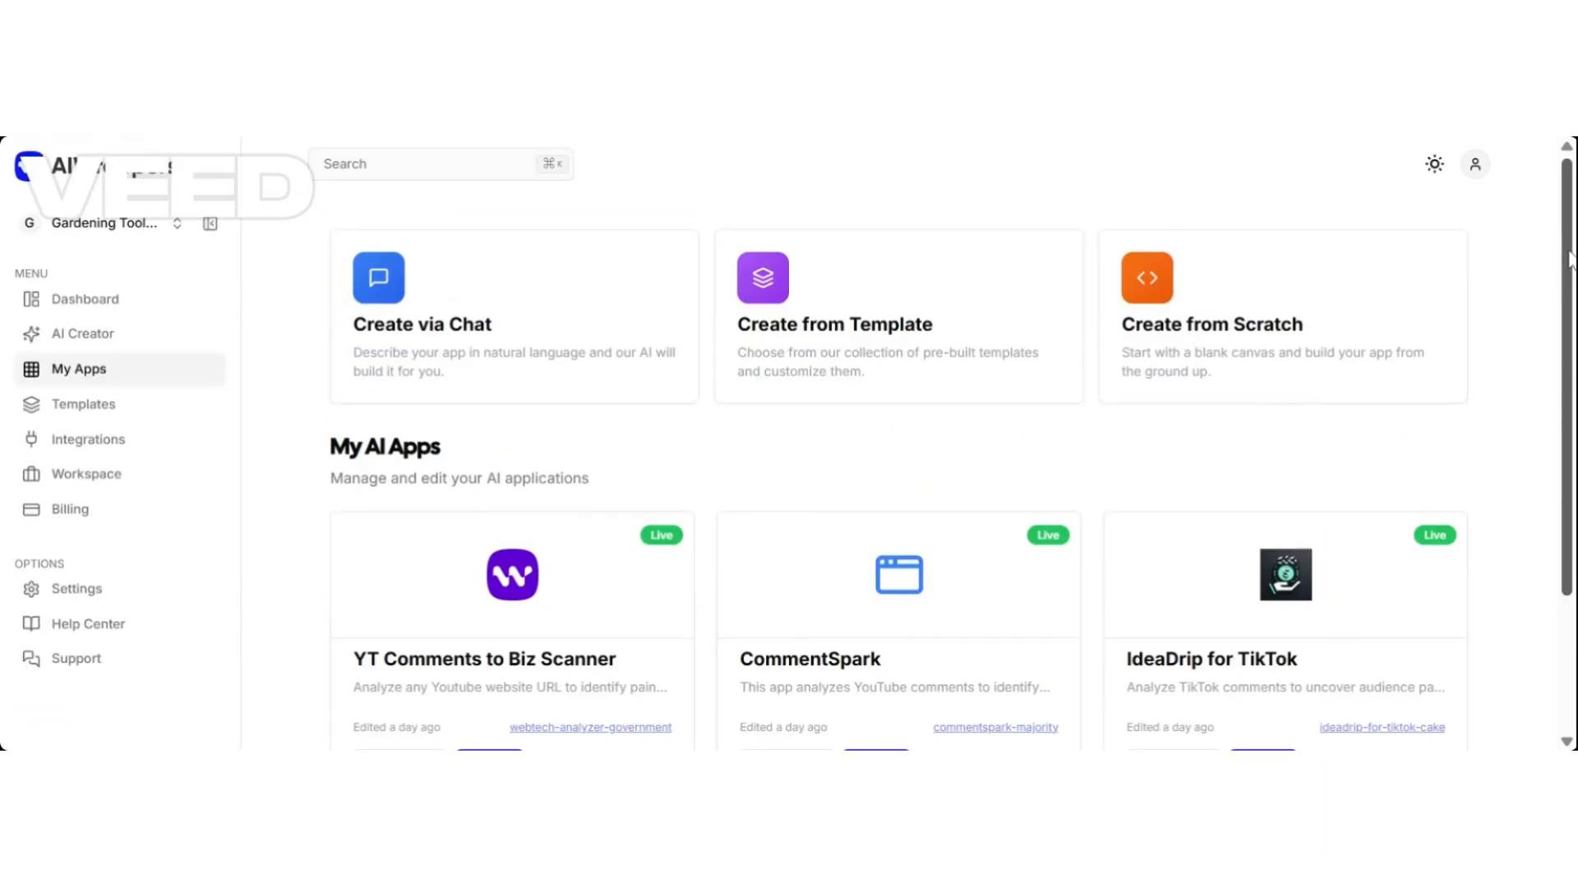
# Make Business Tools the active workspace again and scroll its app list.
pyautogui.click(171, 226)
pyautogui.click(145, 343)
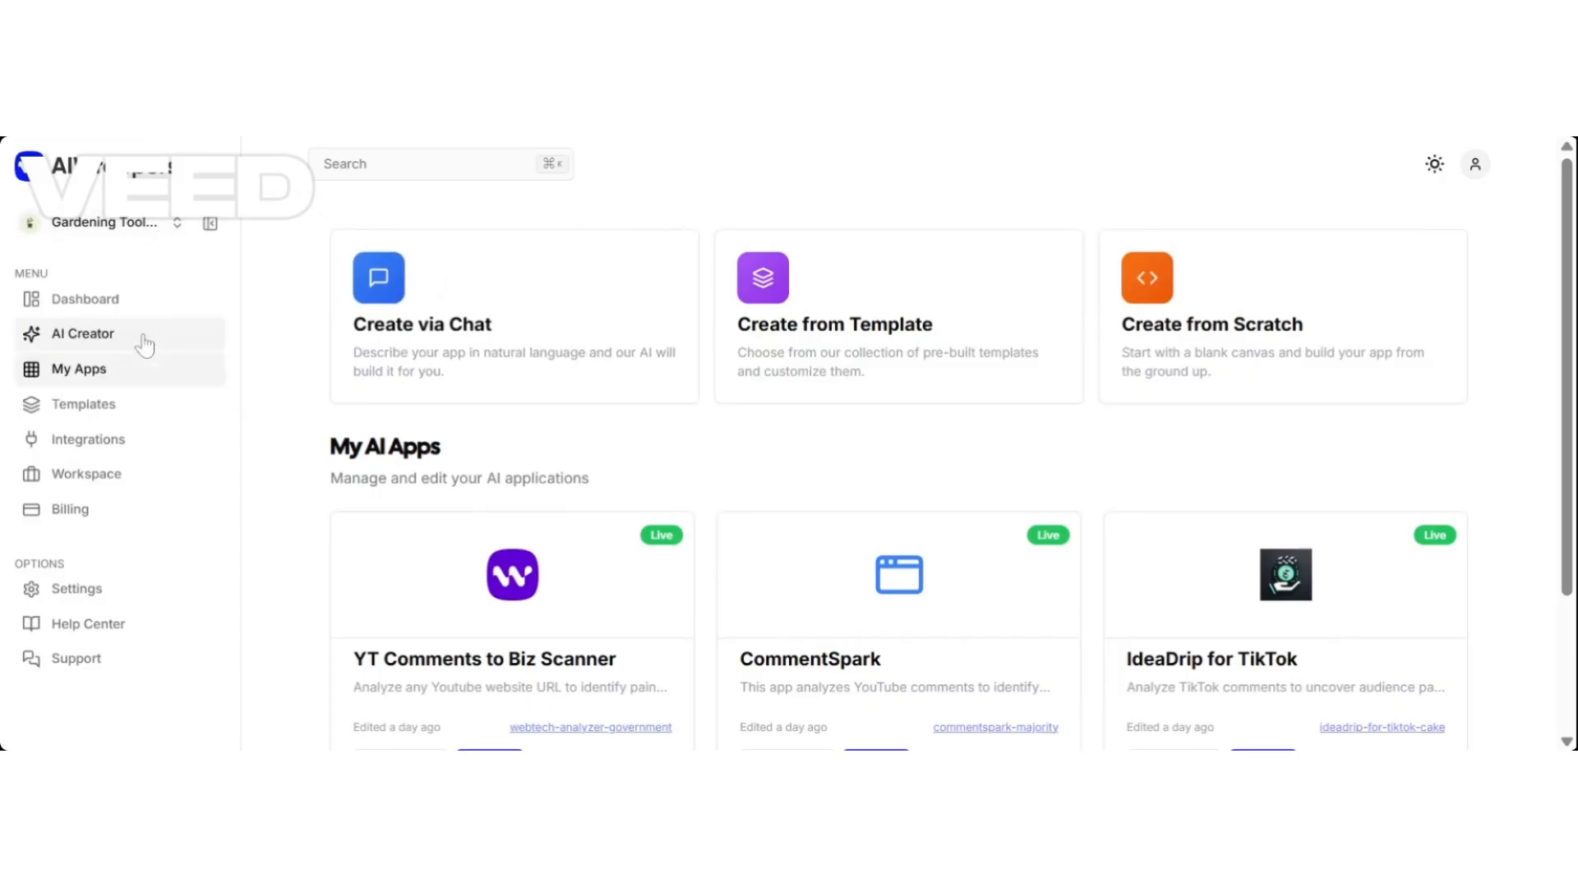
pyautogui.click(172, 230)
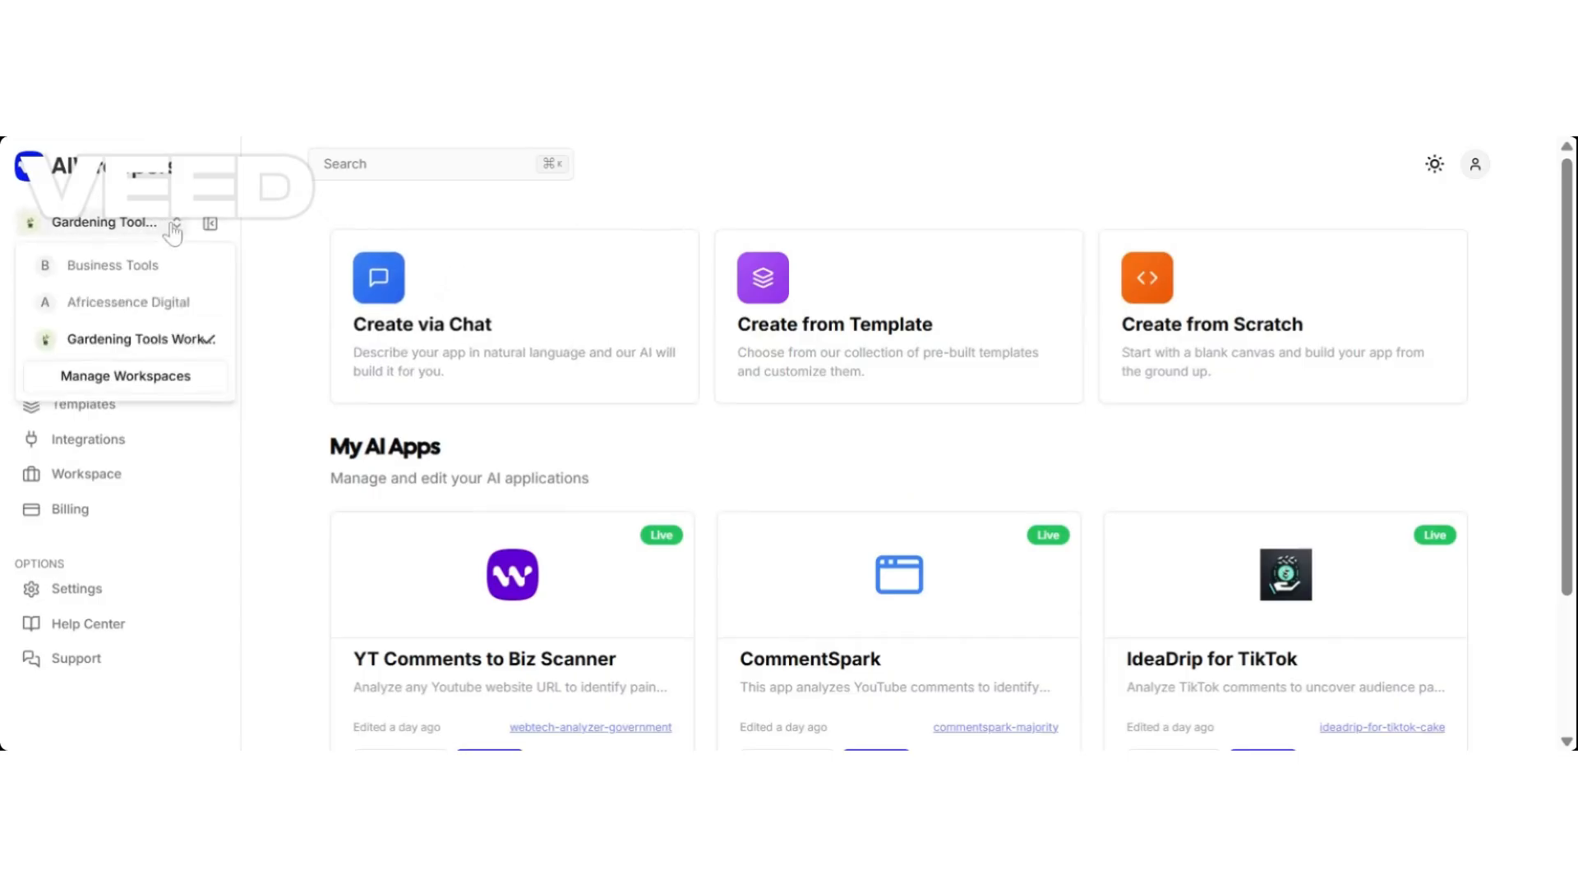
pyautogui.click(144, 275)
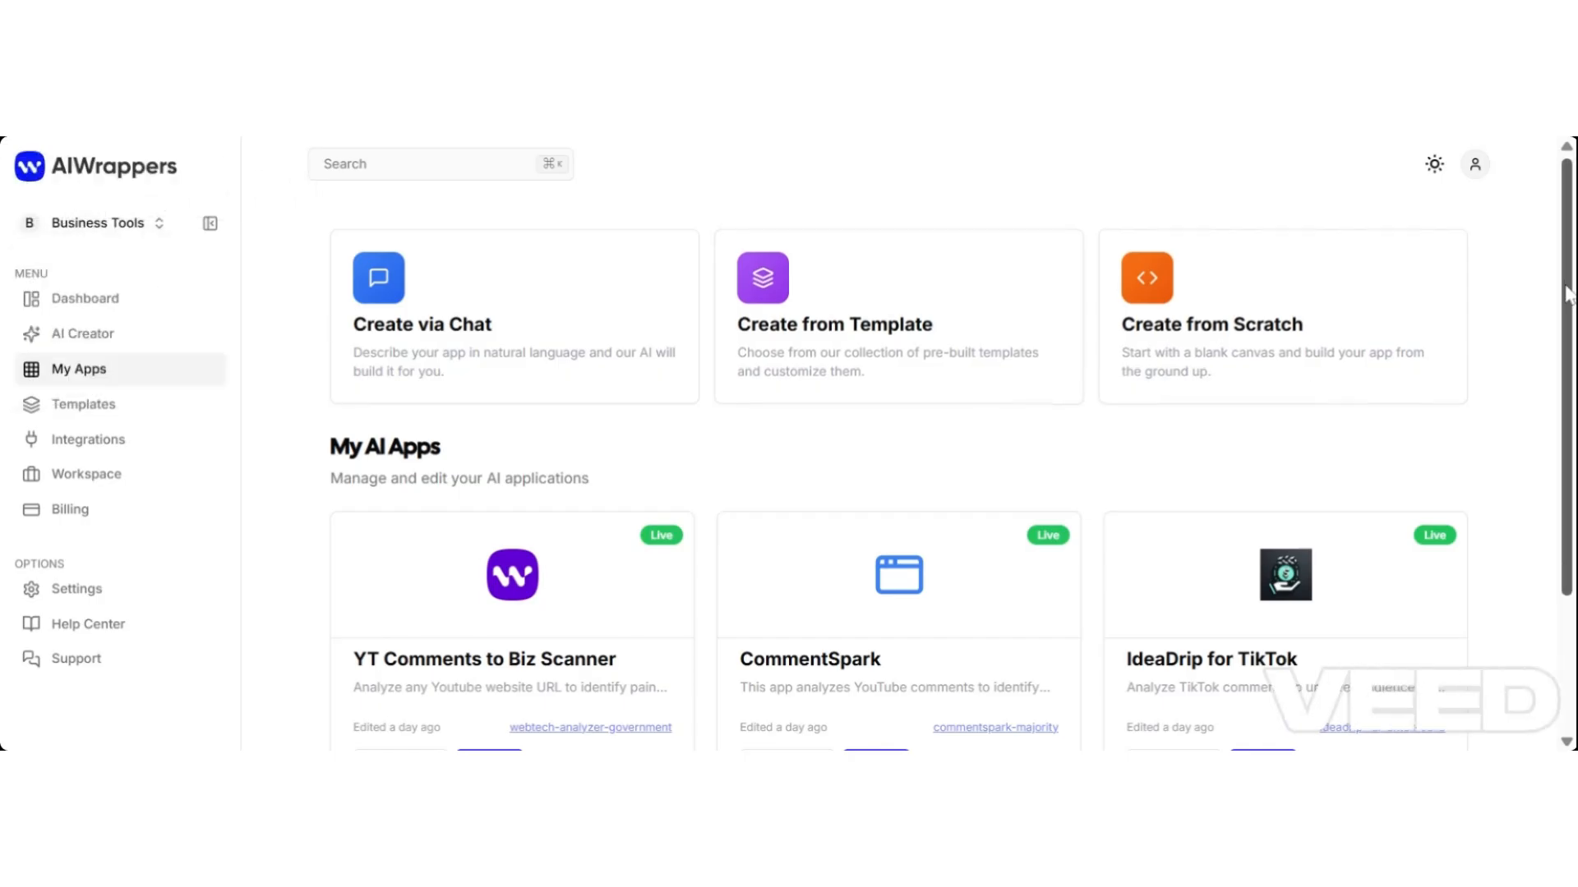
pyautogui.moveTo(1568, 295); pyautogui.dragTo(1572, 408)
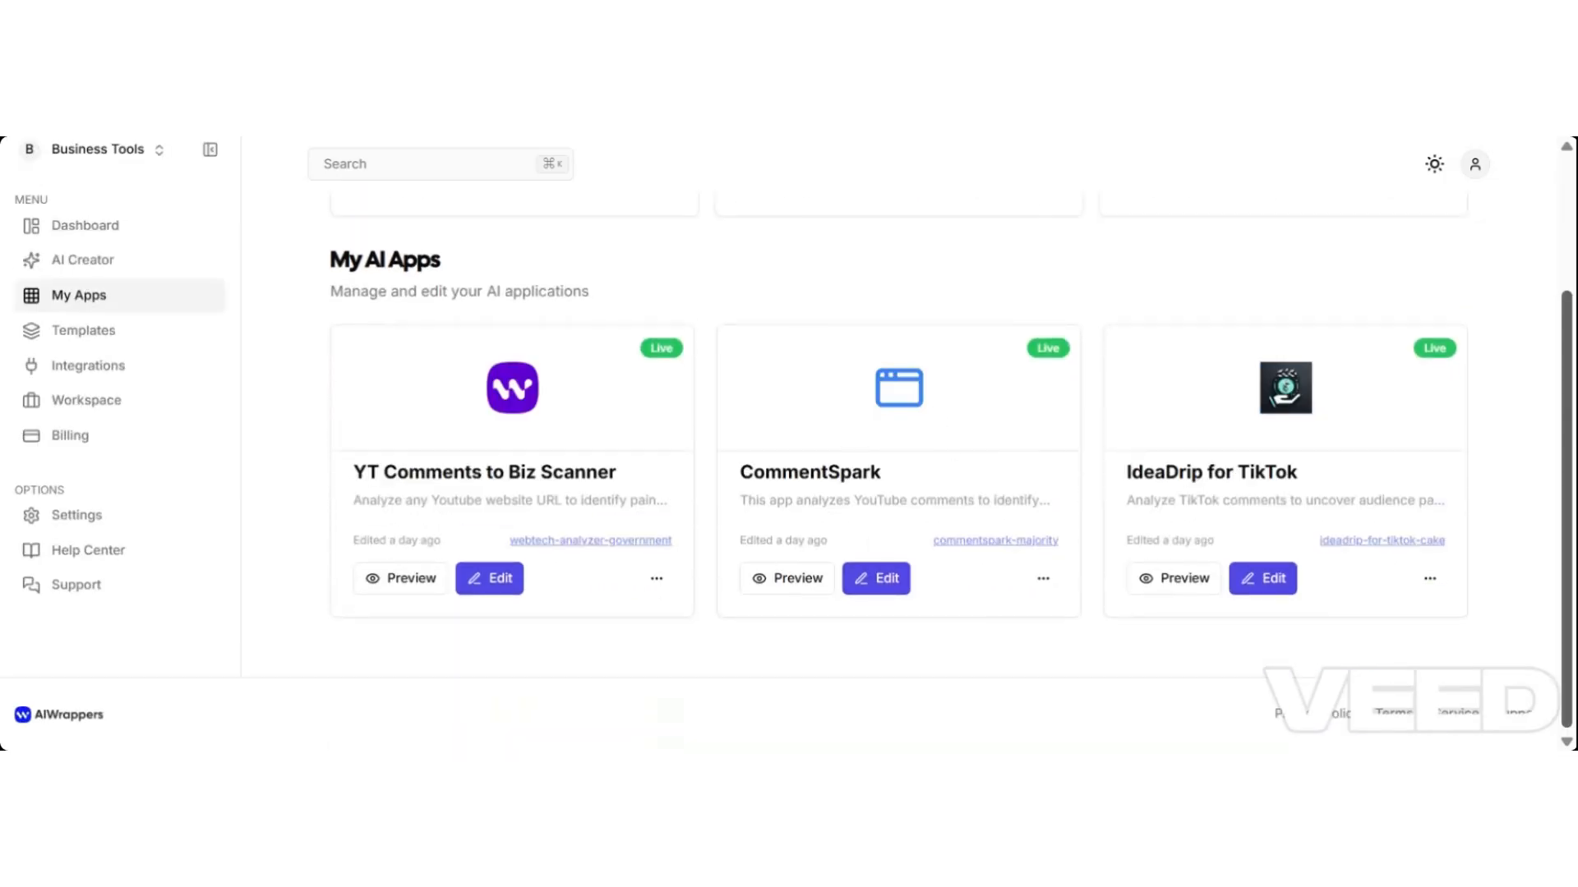
# Switch to the Gardening Tools workspace and scroll its apps CropDoc, Plant Time and WaterWise.
pyautogui.moveTo(1568, 409); pyautogui.dragTo(1553, 274)
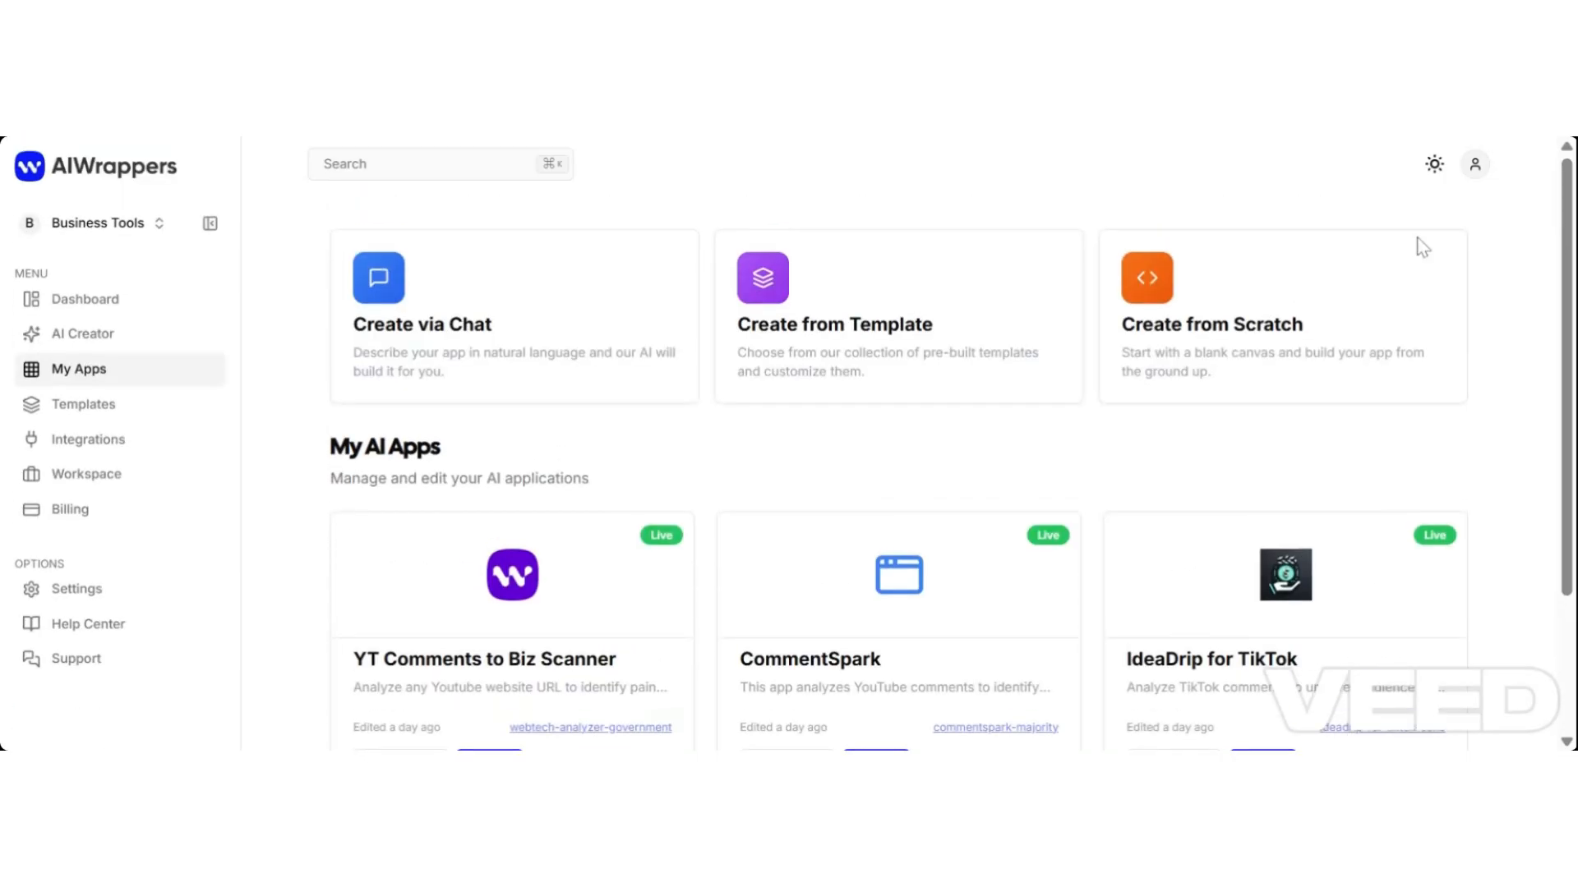
pyautogui.click(155, 226)
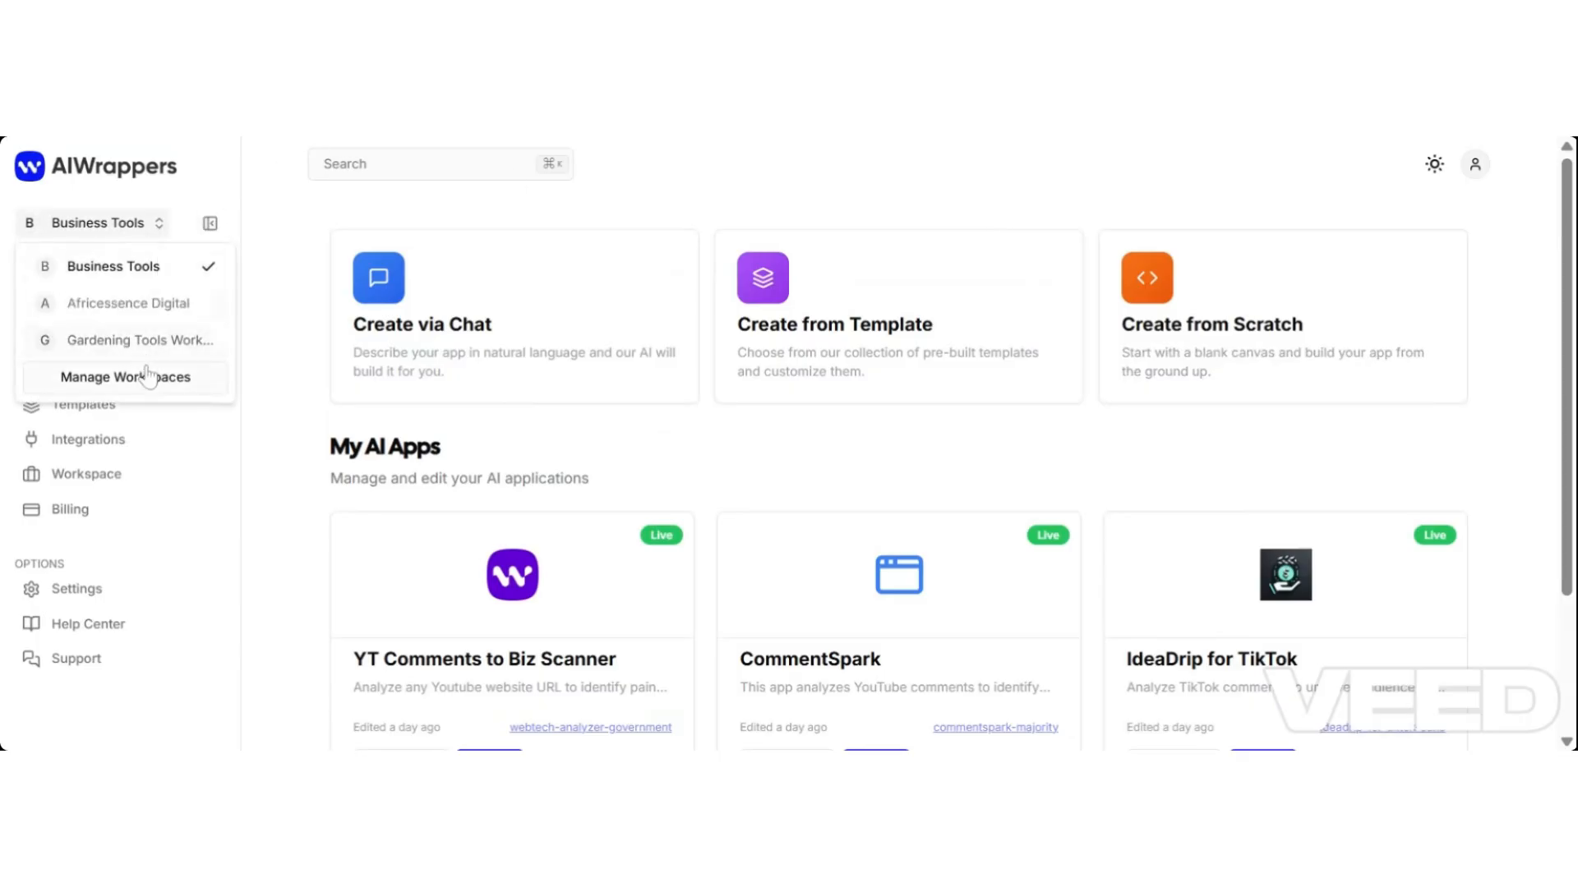
pyautogui.click(173, 352)
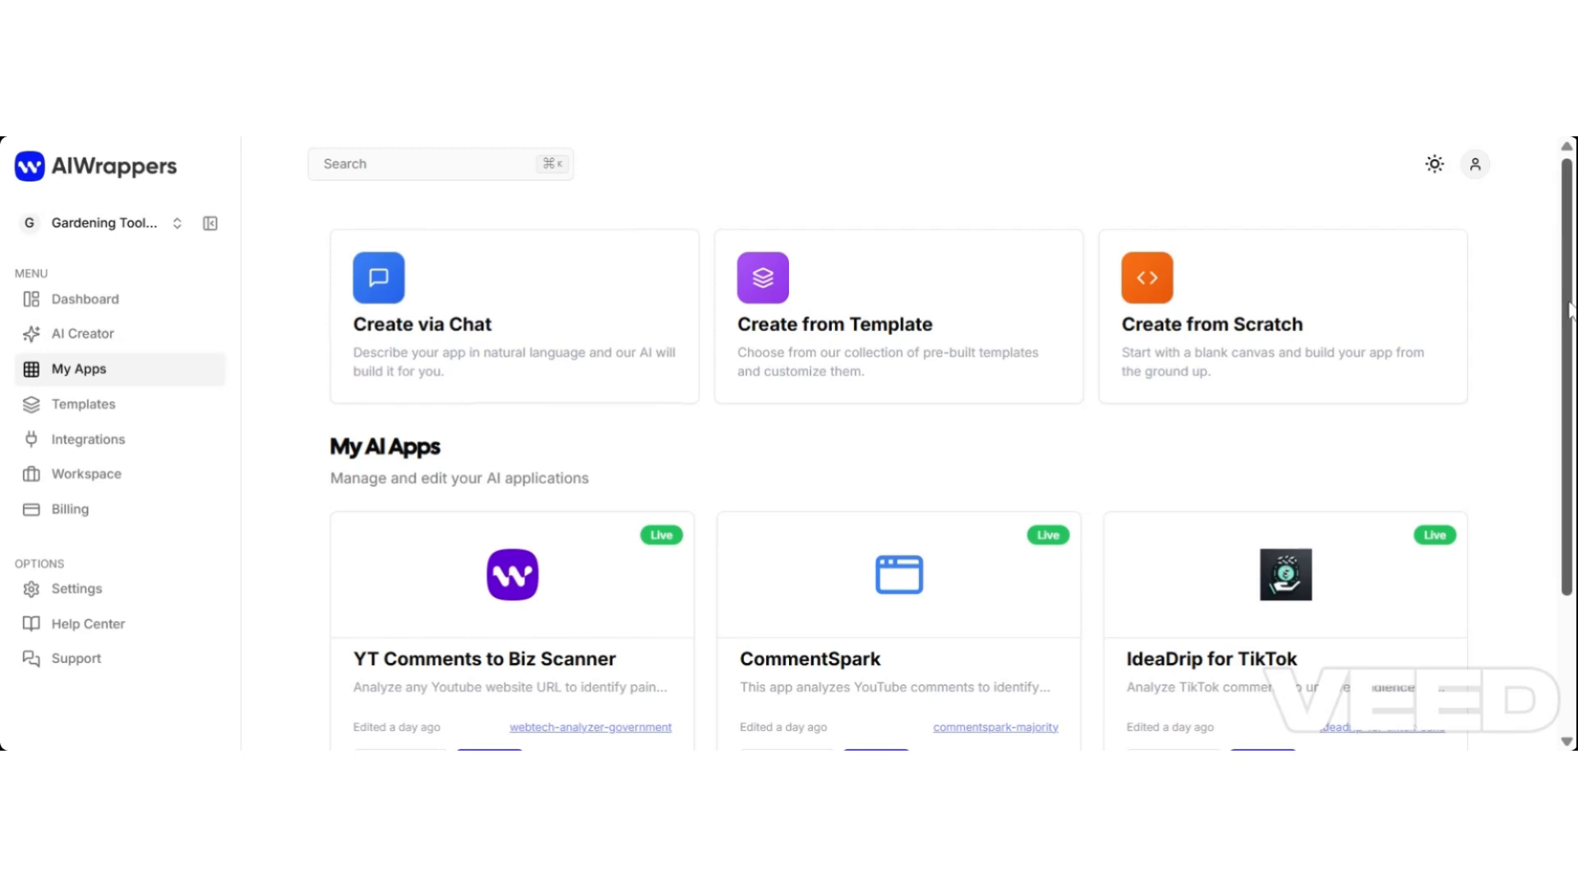
pyautogui.moveTo(1567, 321); pyautogui.dragTo(1564, 447)
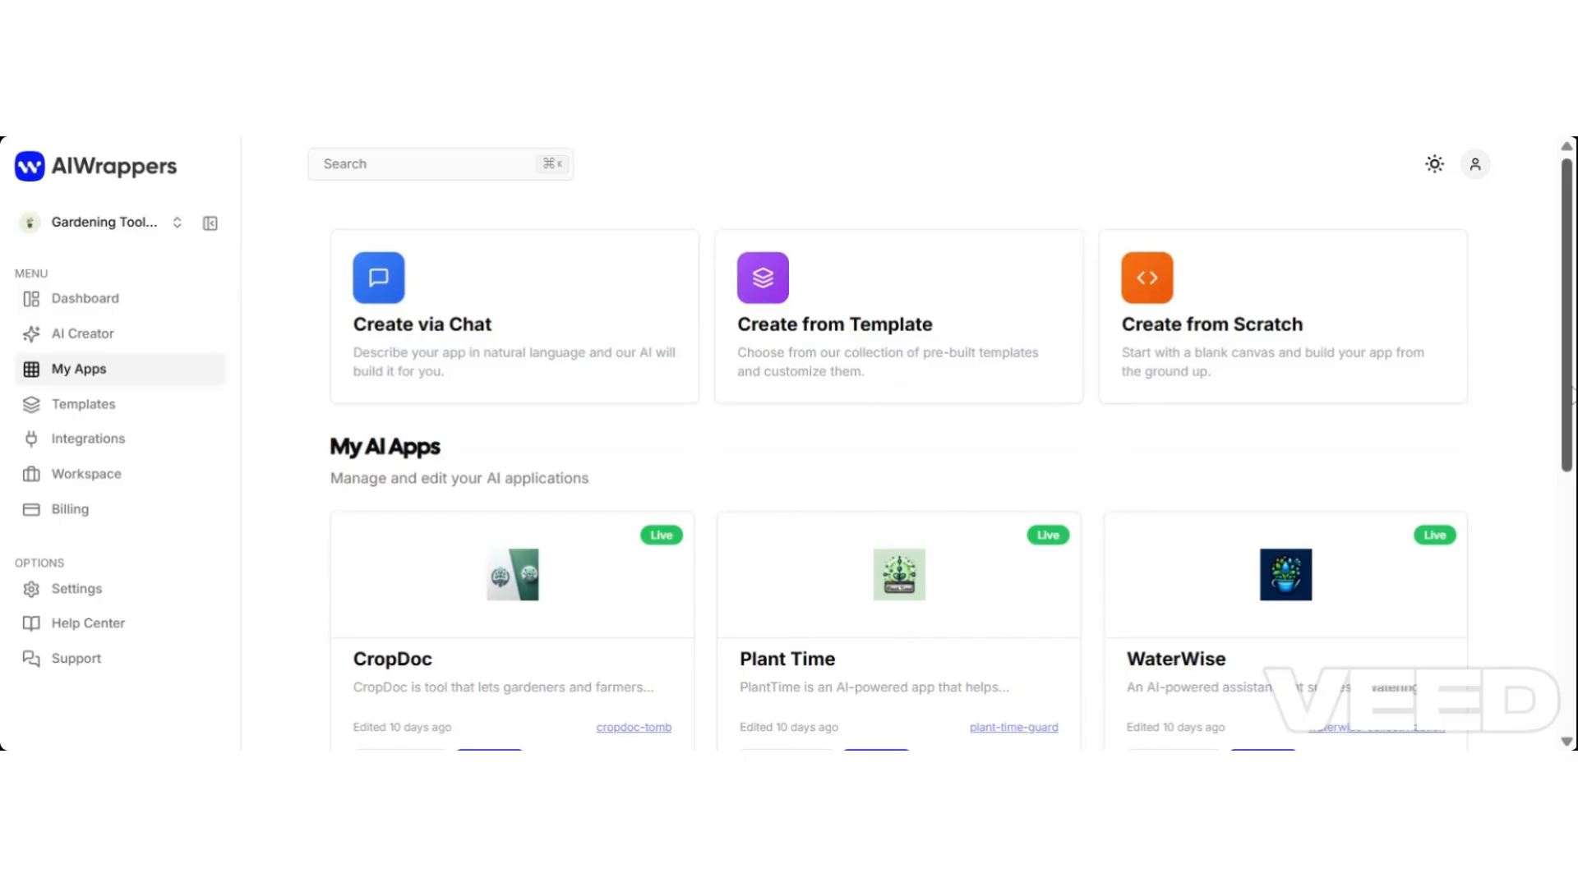
pyautogui.moveTo(1569, 338); pyautogui.dragTo(1566, 471)
pyautogui.scroll(5, 645, 331)
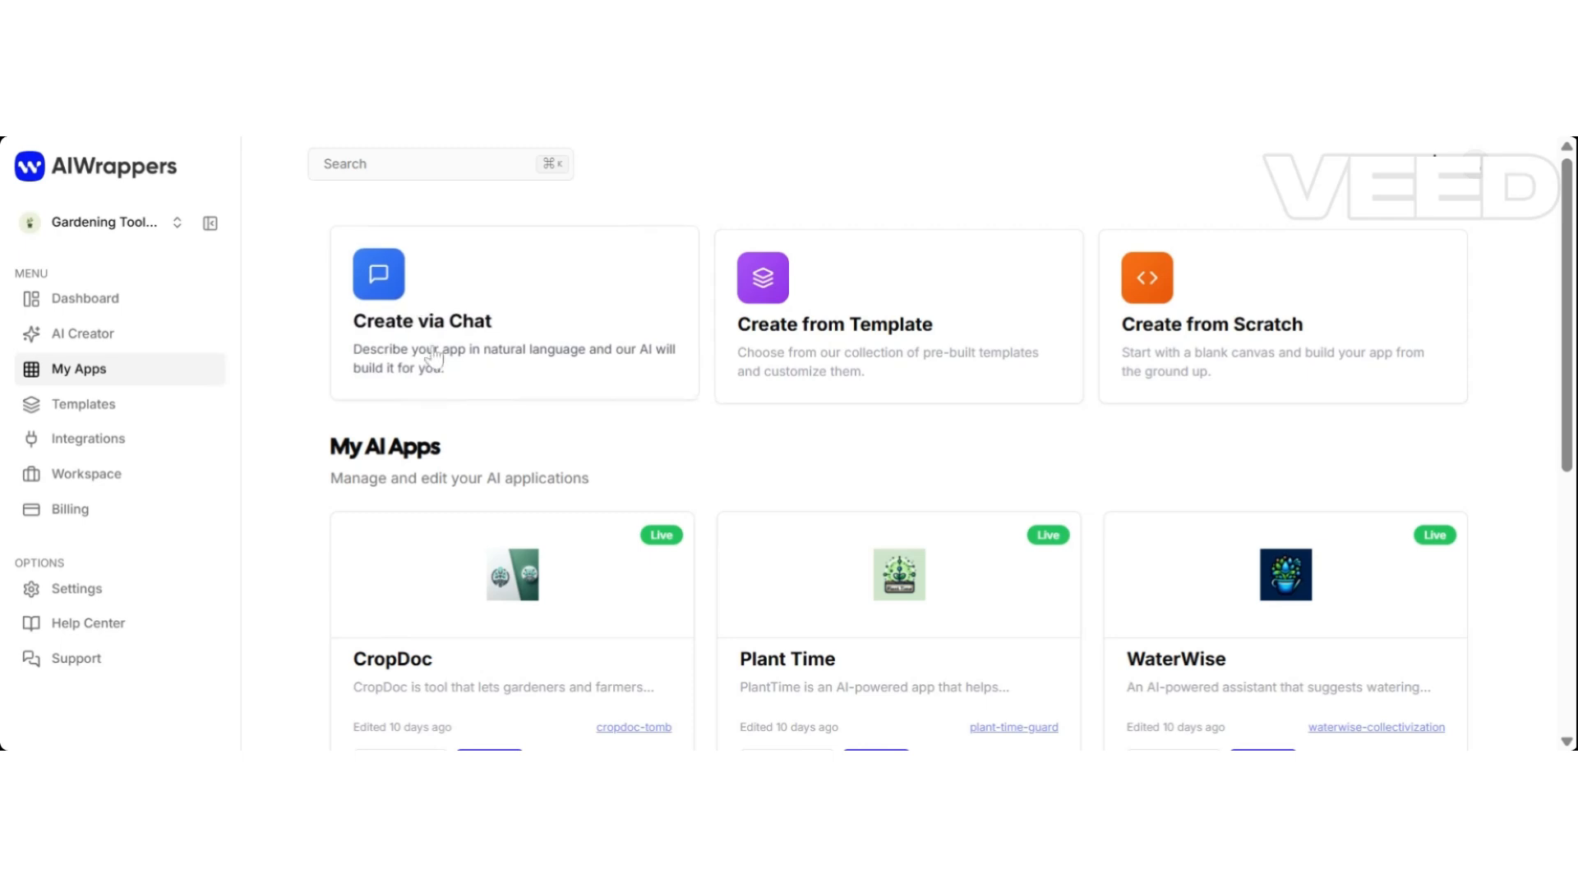
# Return to the AI Creator Studio and start a new app under Create New App.
pyautogui.click(409, 326)
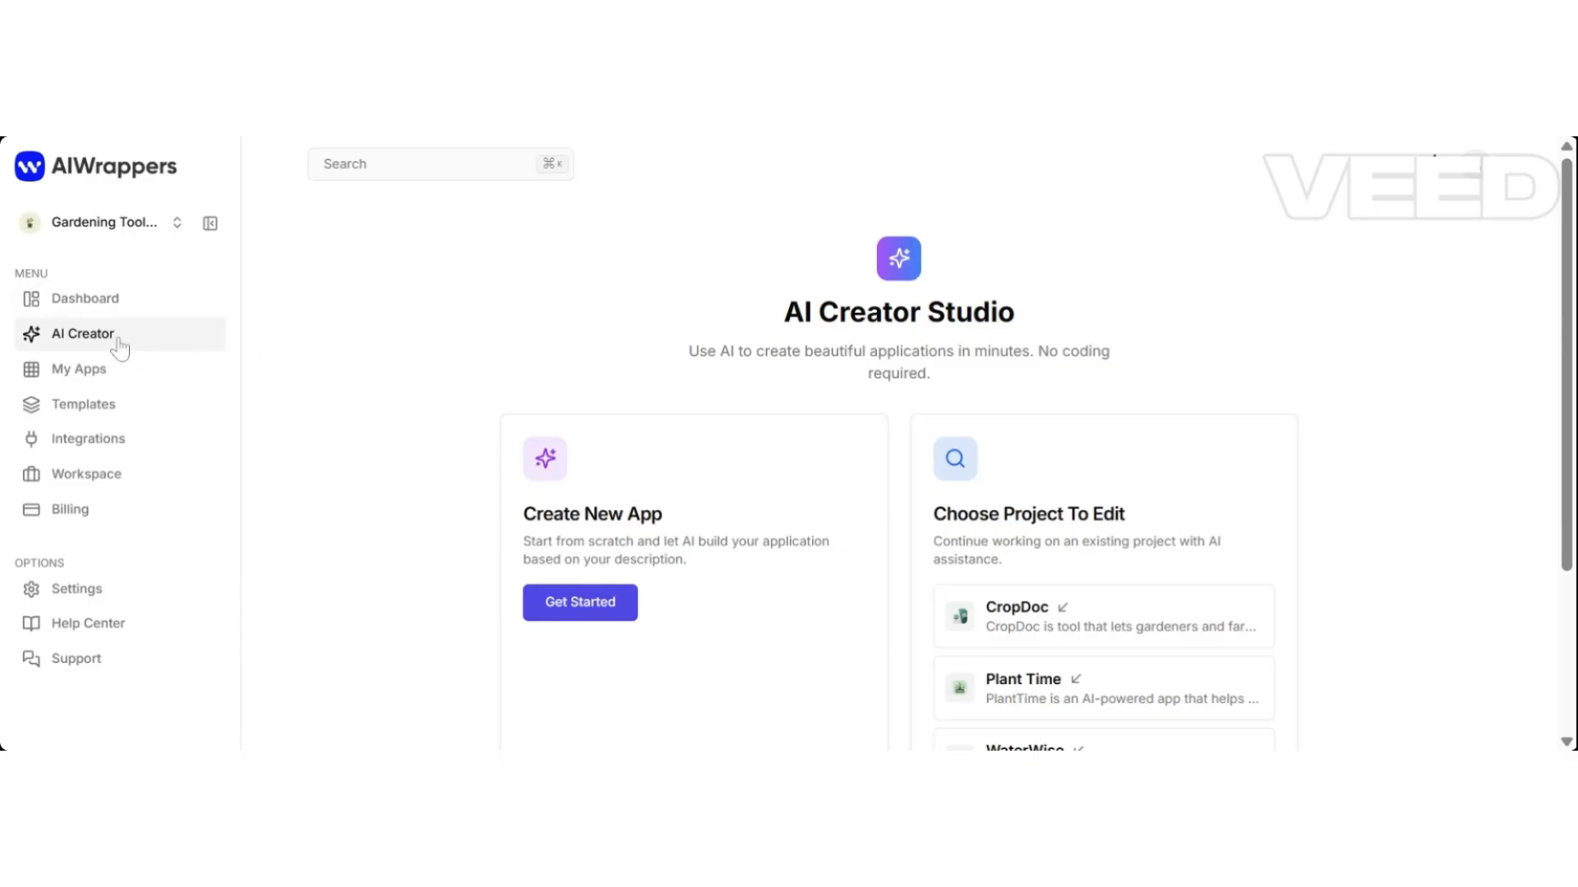
pyautogui.click(105, 308)
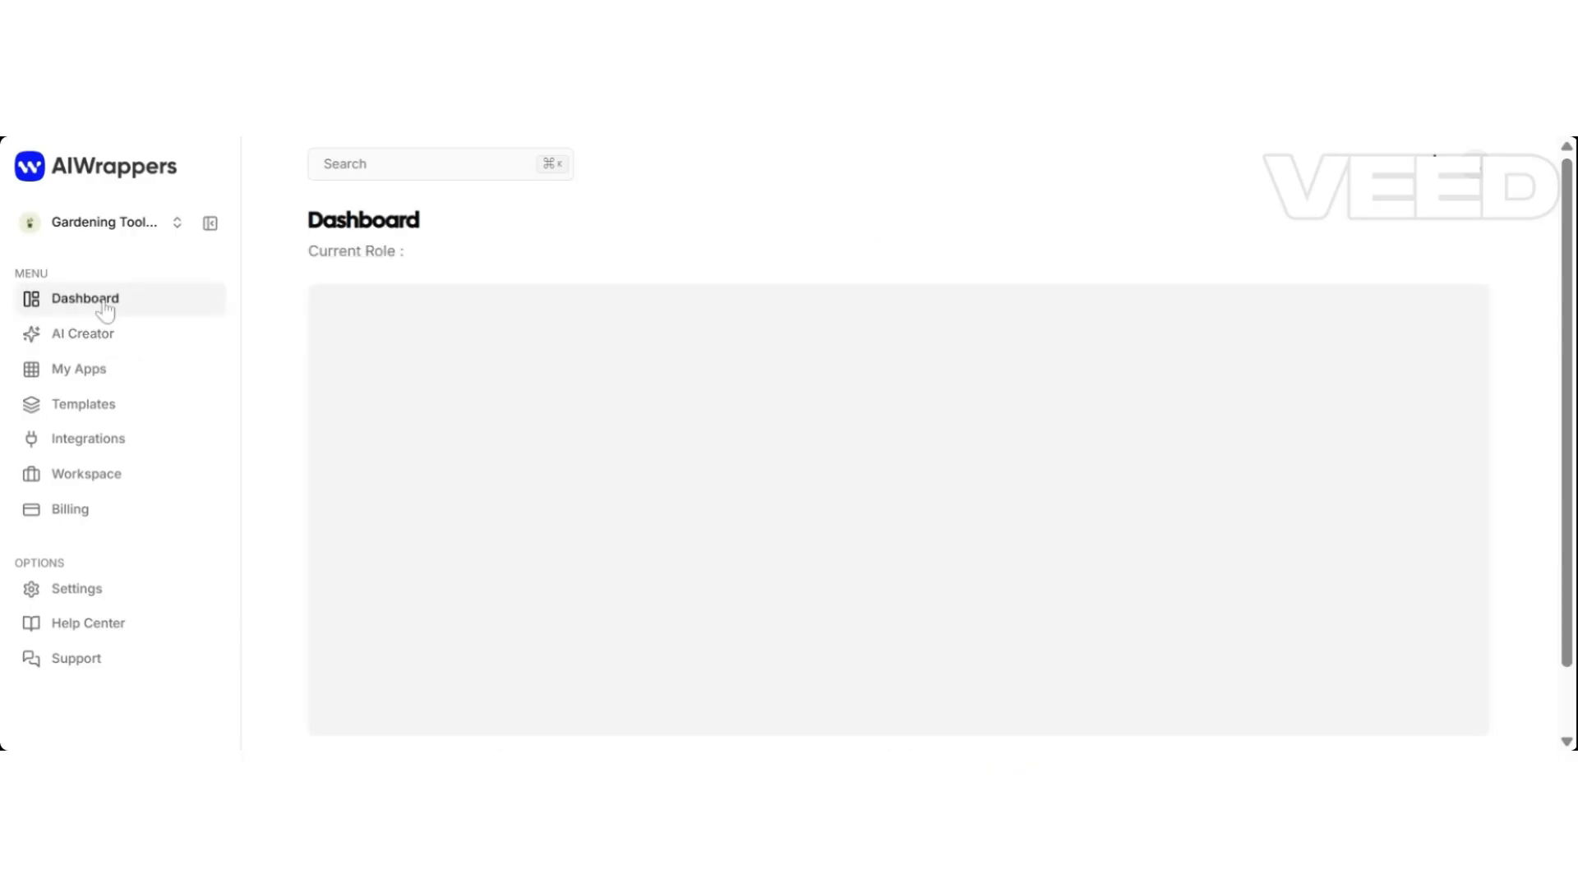
pyautogui.click(103, 343)
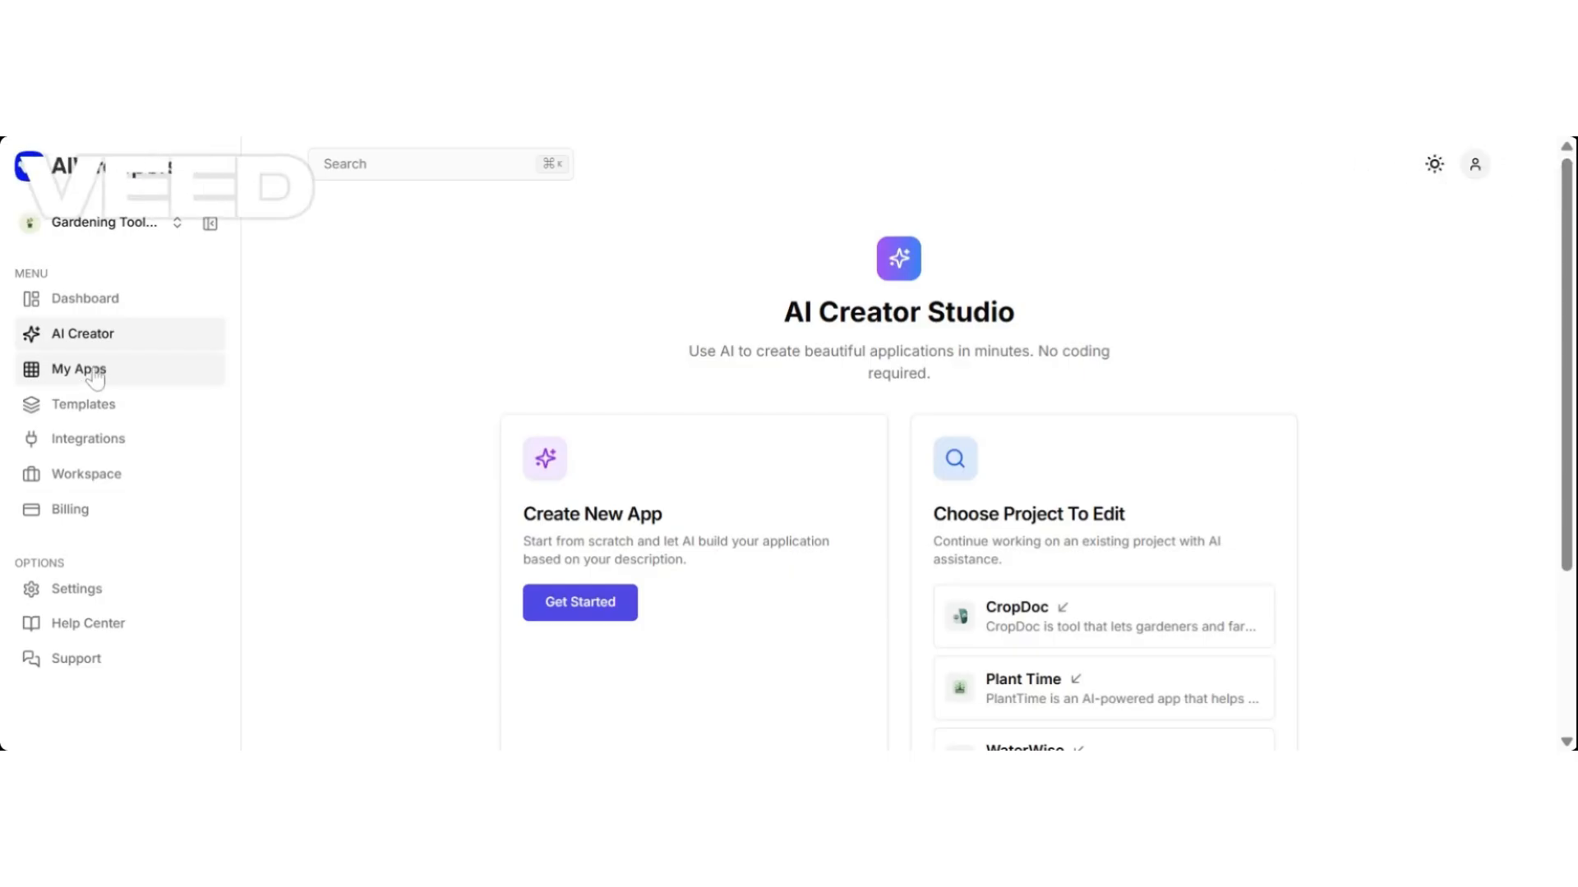
pyautogui.click(95, 378)
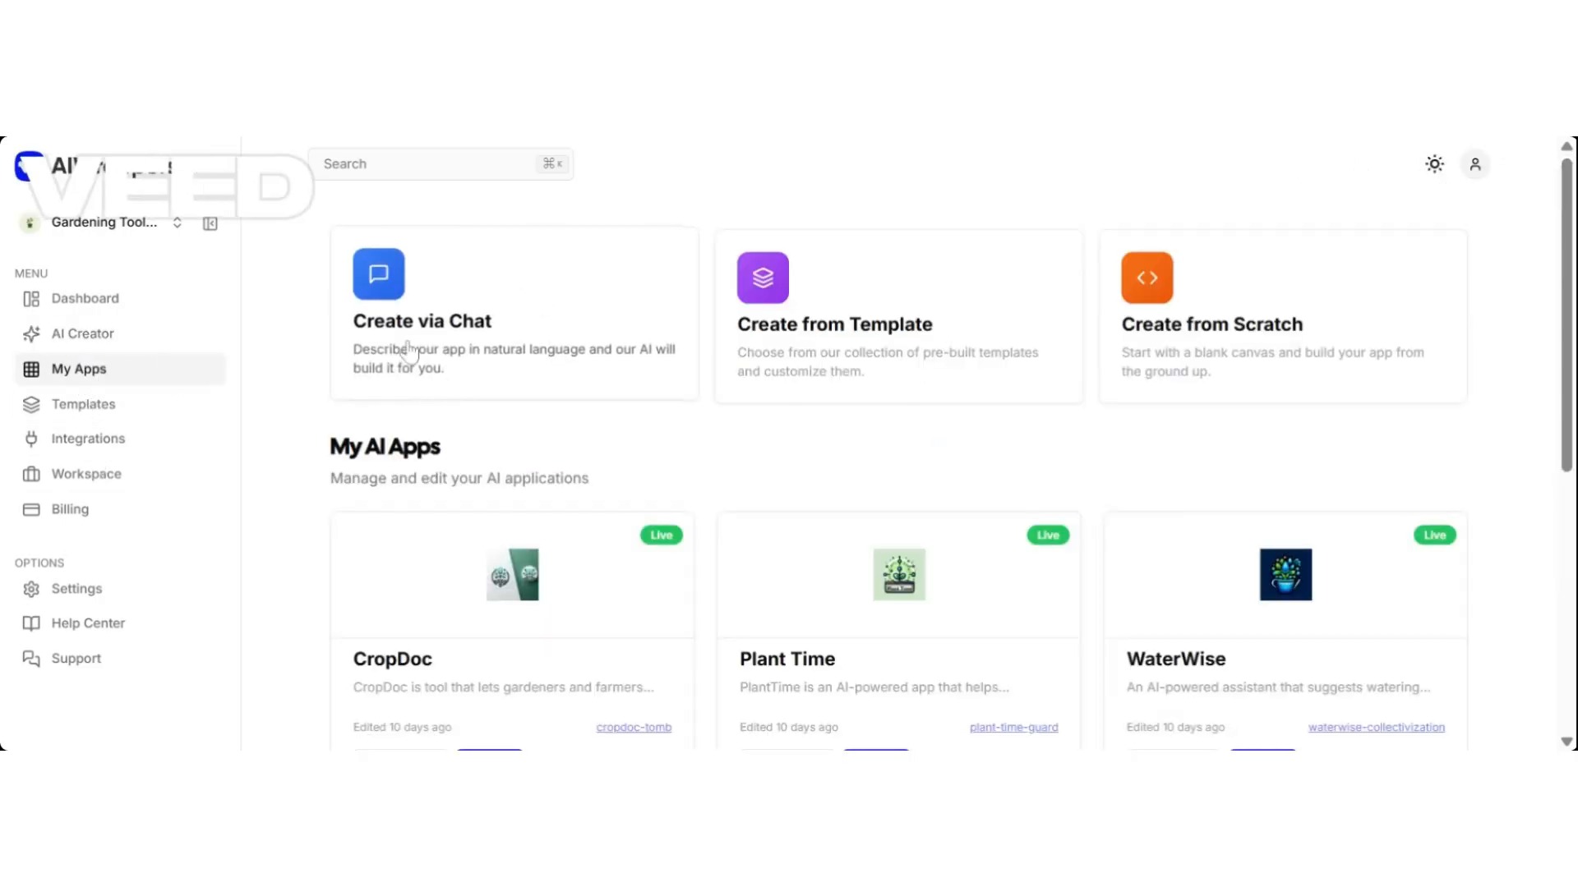
pyautogui.click(465, 351)
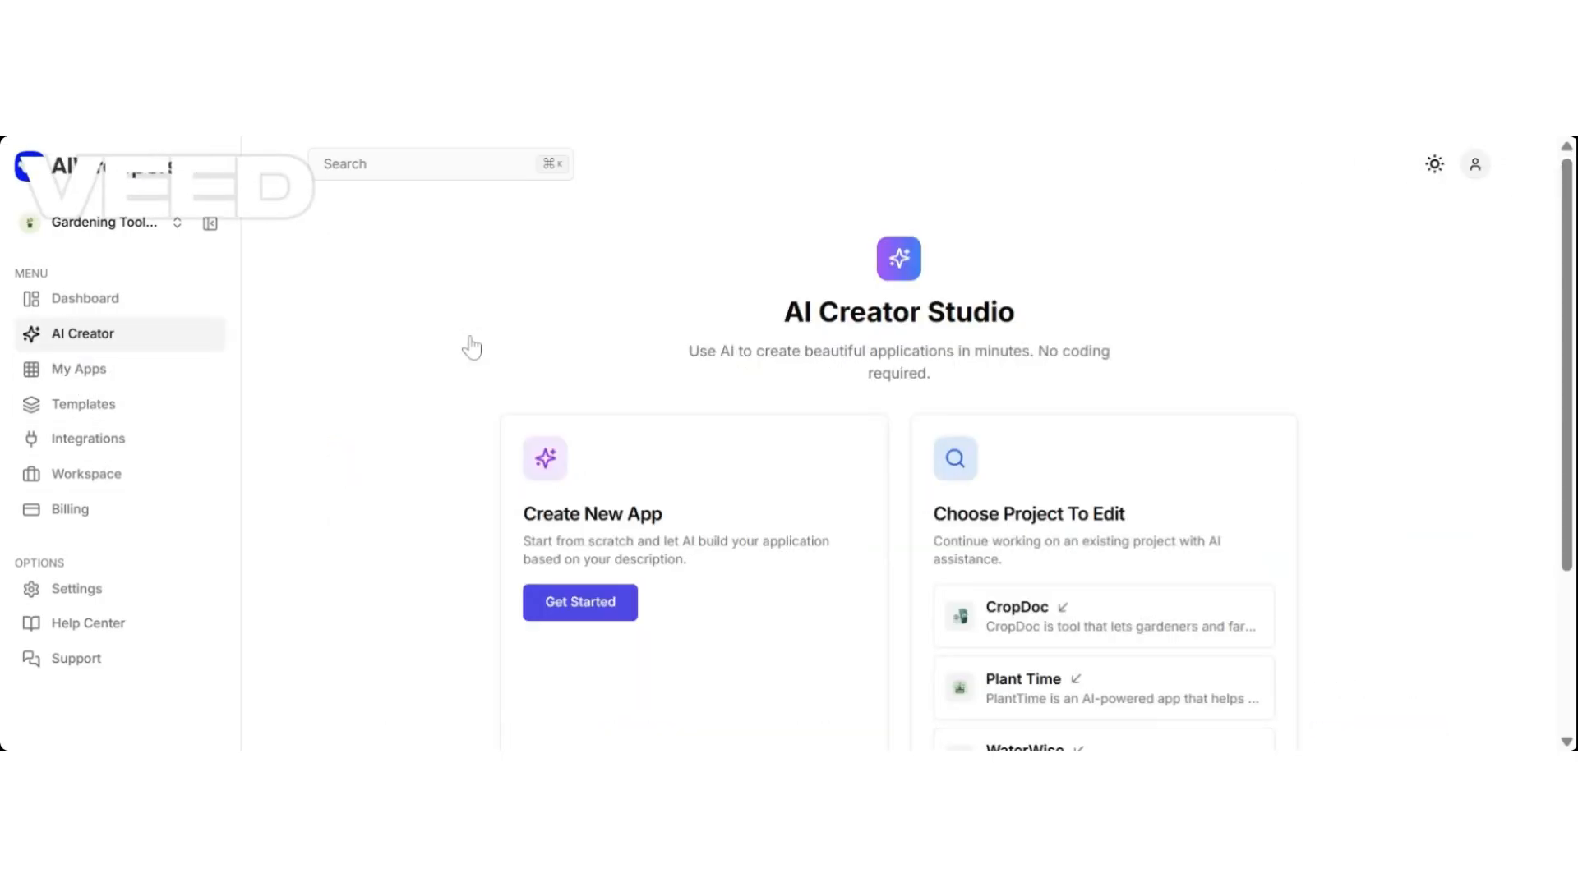
pyautogui.click(579, 604)
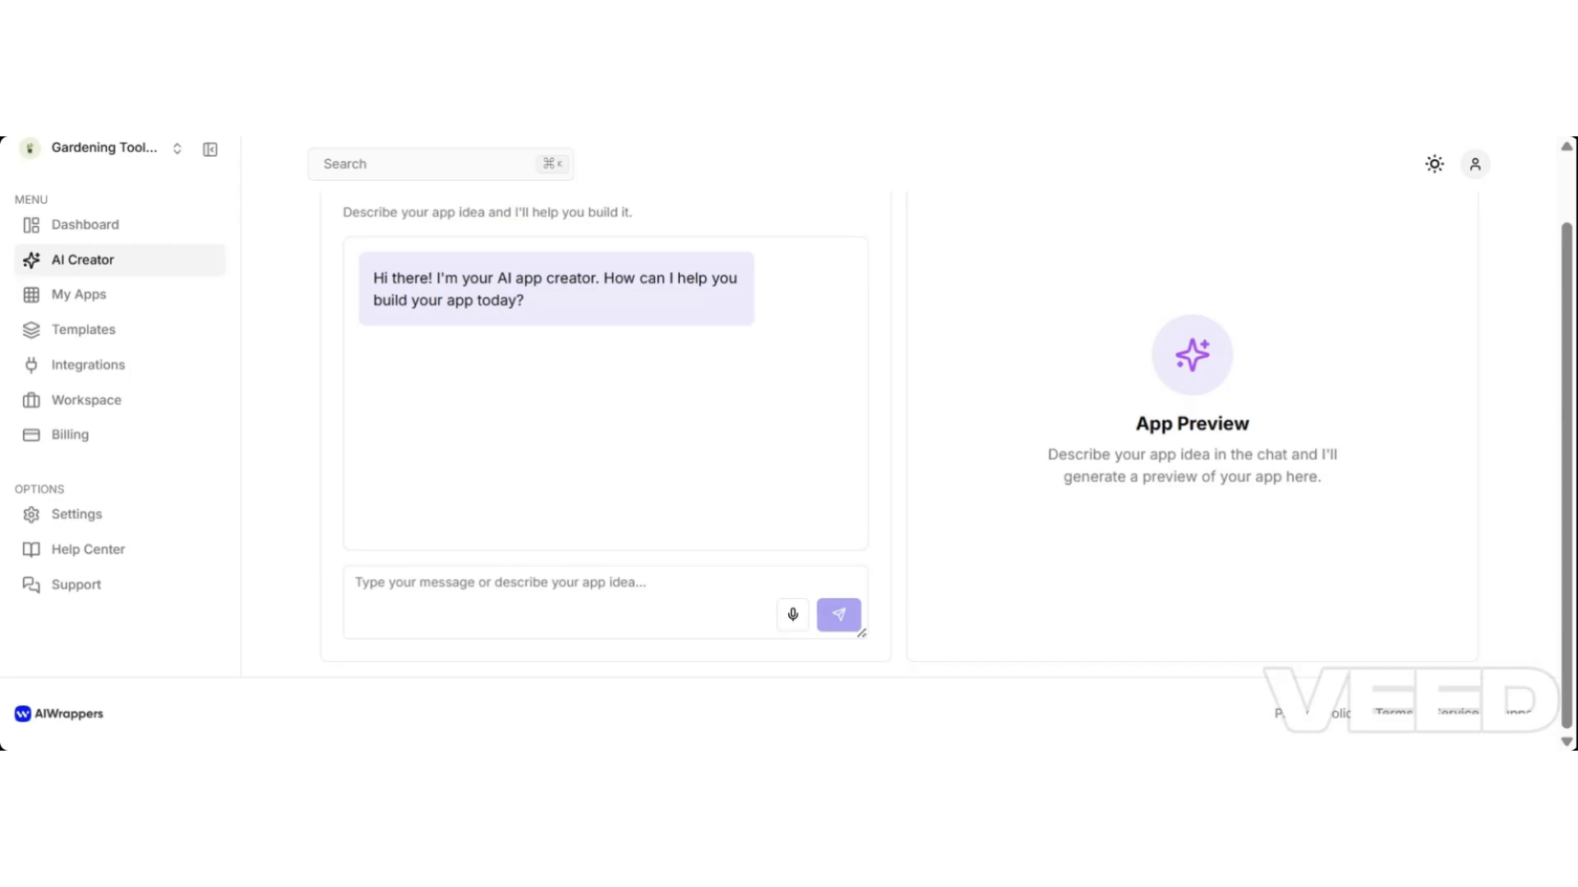
# Send the AI Creator a request for a News summariser app that summarises news from a pasted website URL.
pyautogui.click(356, 582)
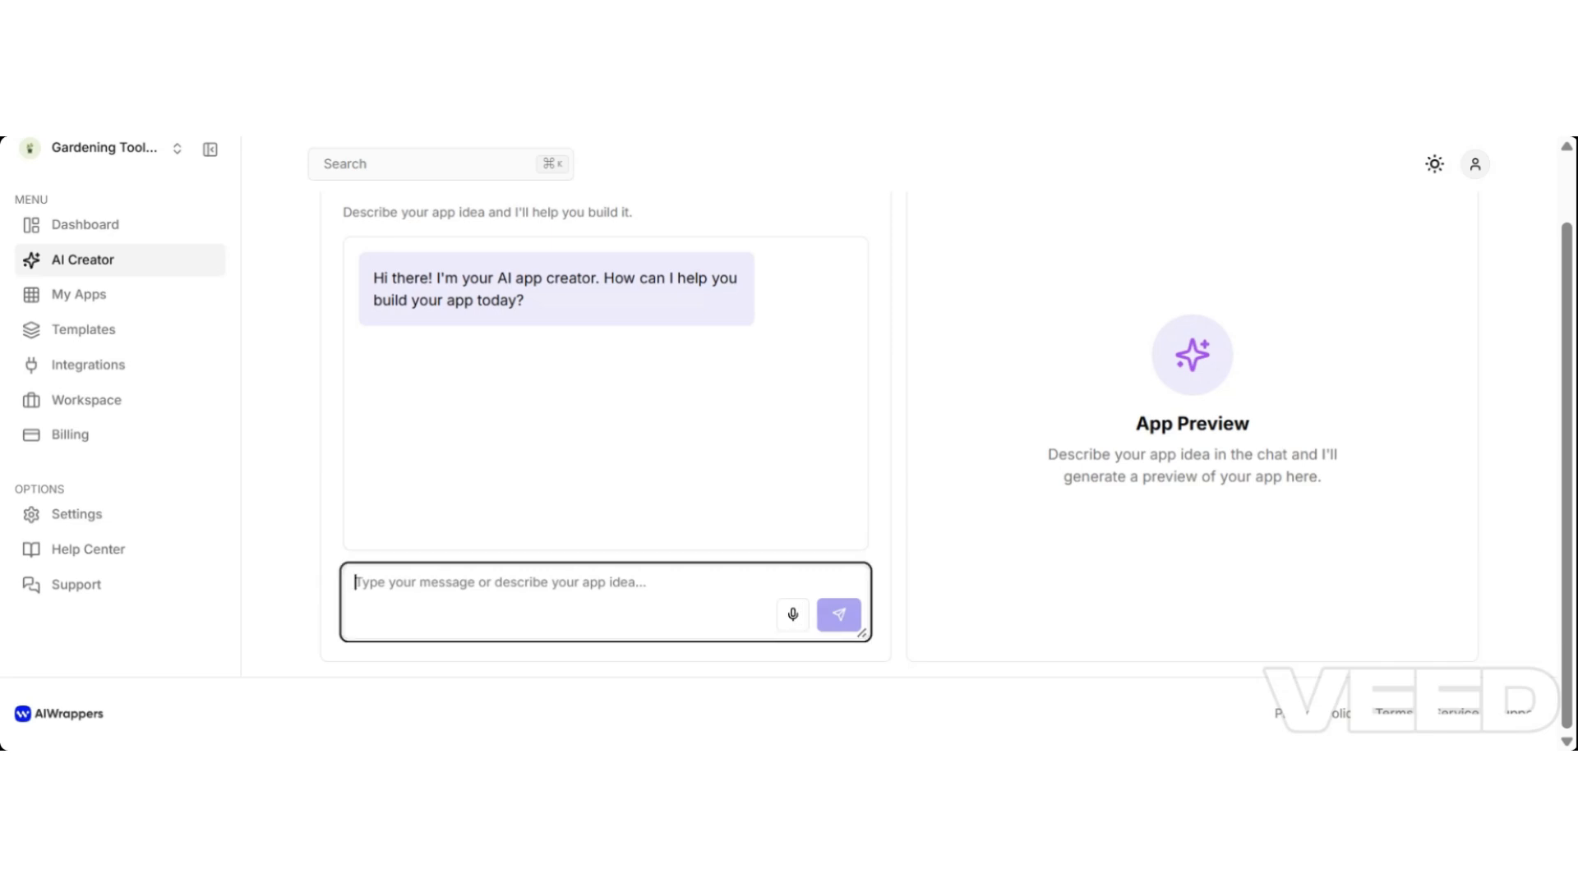
pyautogui.write('I want to c')
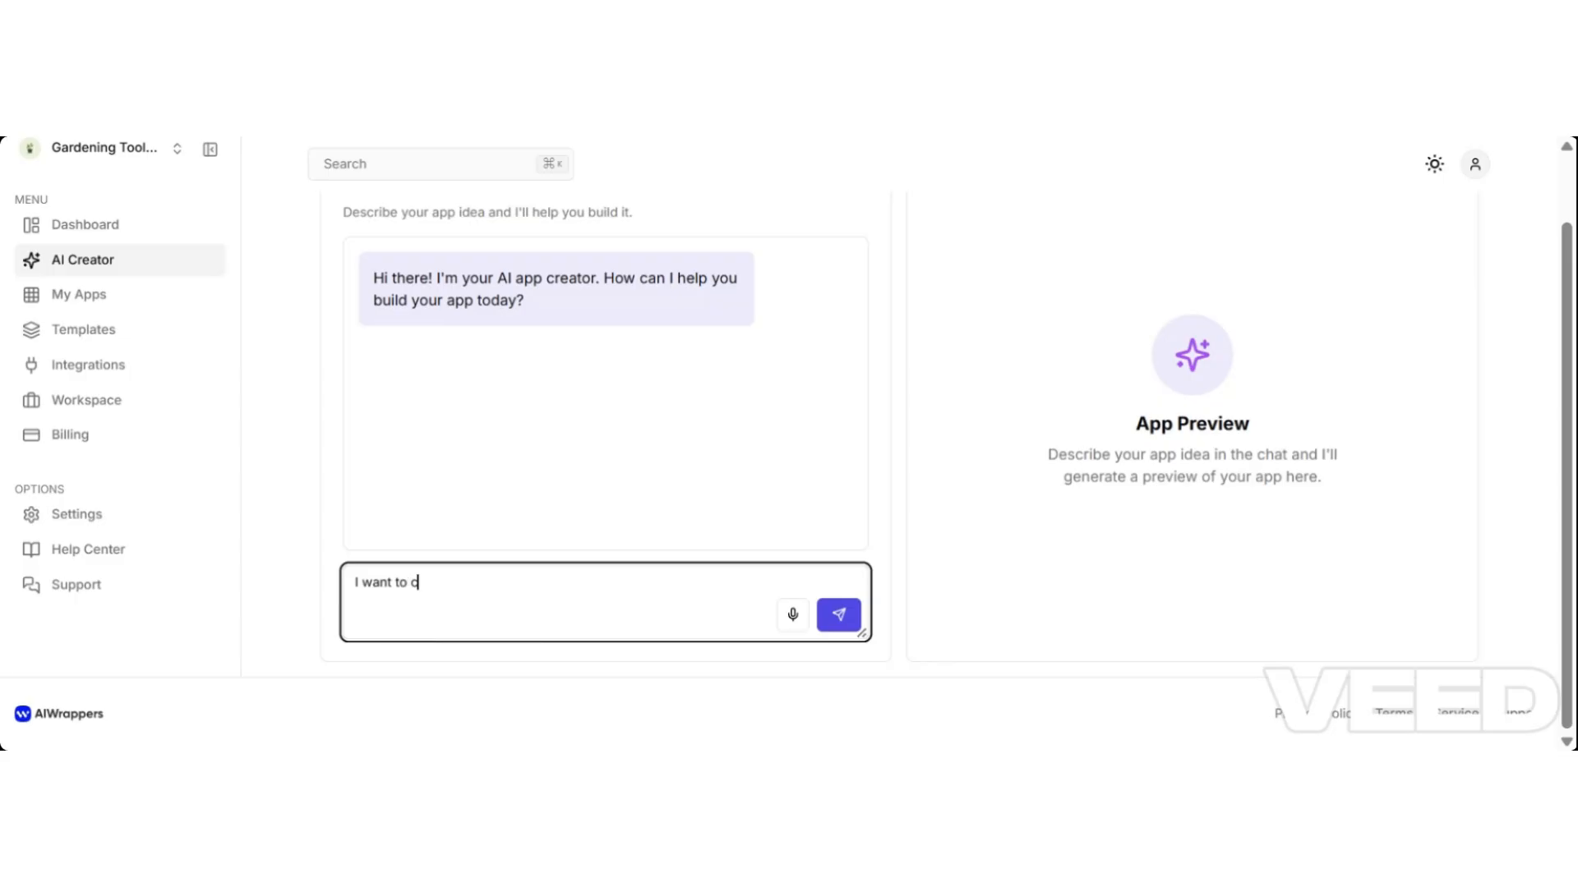
pyautogui.write('reate a News summariser and')
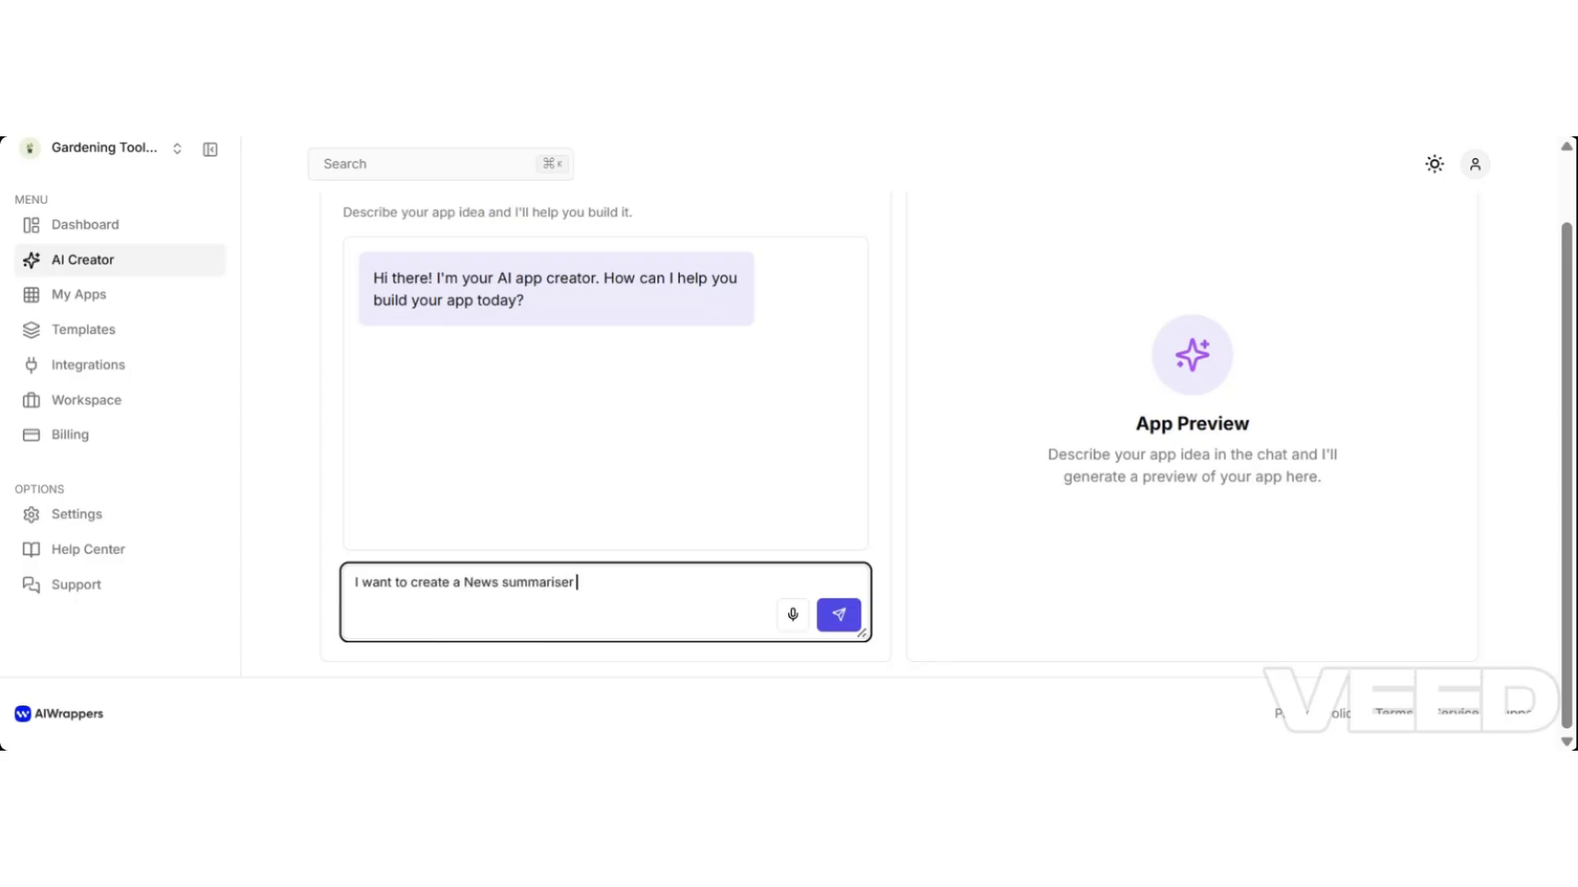
pyautogui.press('BackSpace')
pyautogui.press('BackSpace')
pyautogui.write('pp where I can out fi')
pyautogui.press('BackSpace')
pyautogui.press('BackSpace')
pyautogui.press('BackSpace')
pyautogui.press('BackSpace')
pyautogui.press('BackSpace')
pyautogui.press('BackSpace')
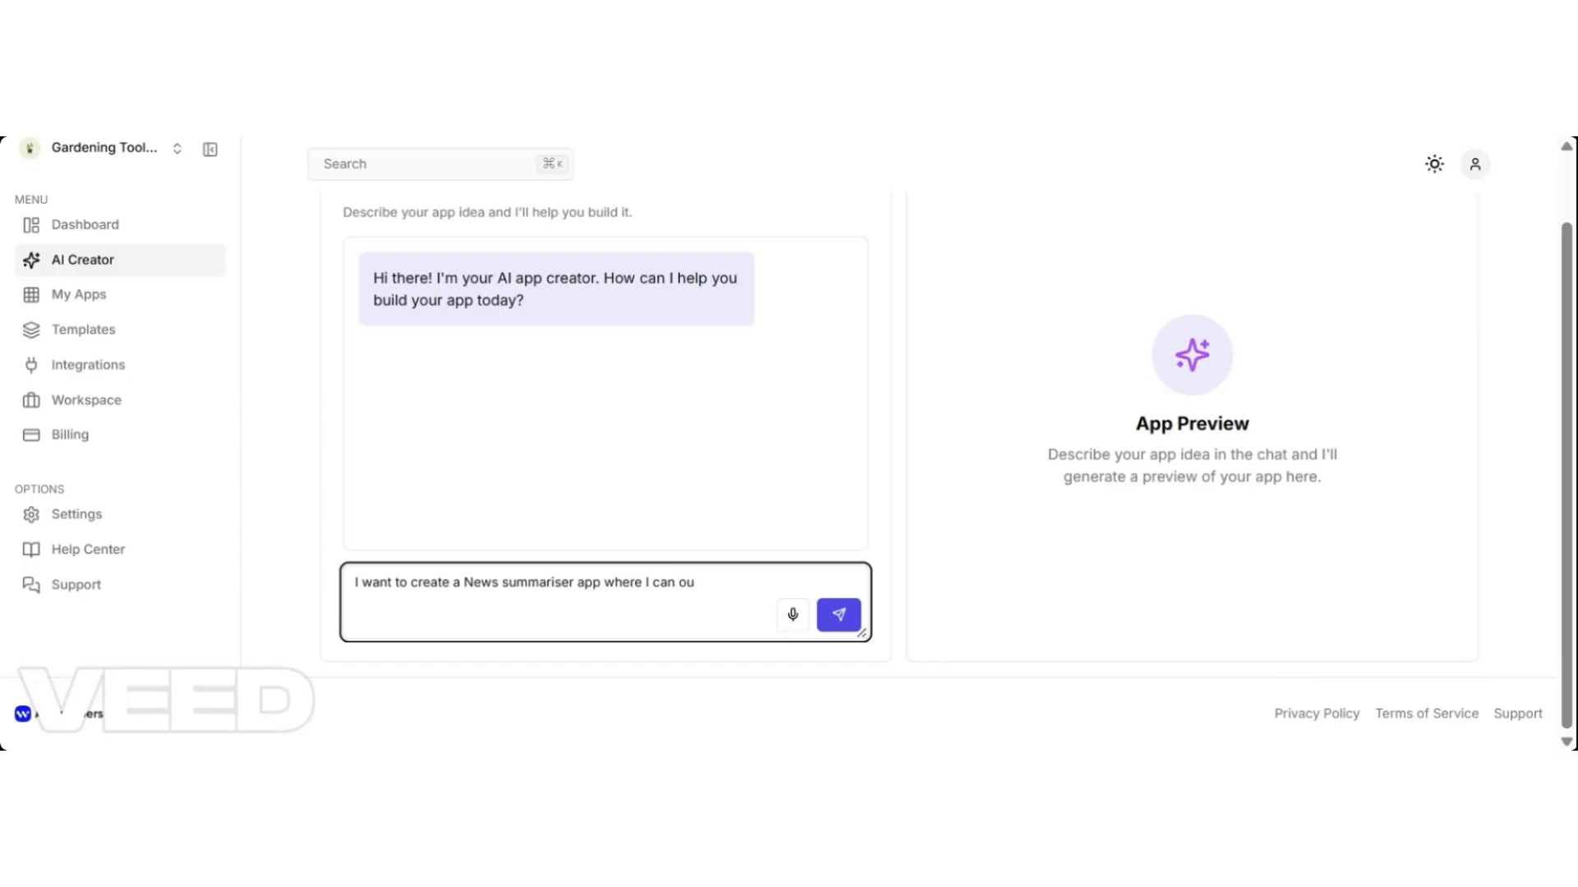
pyautogui.write('put the news website url and')
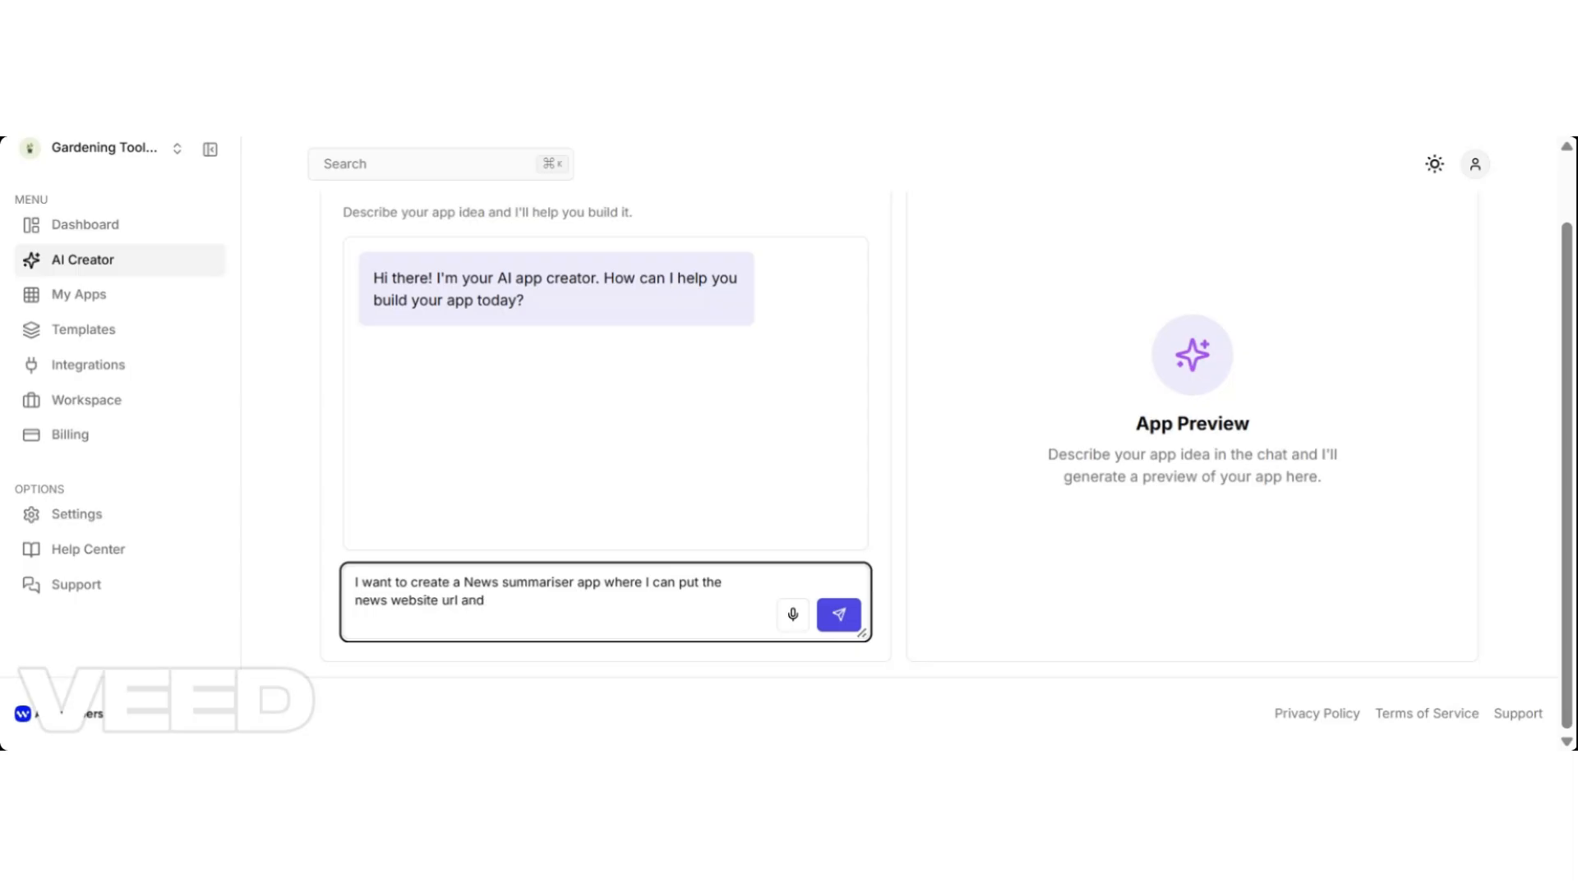
pyautogui.write(' it will summarise the news for me')
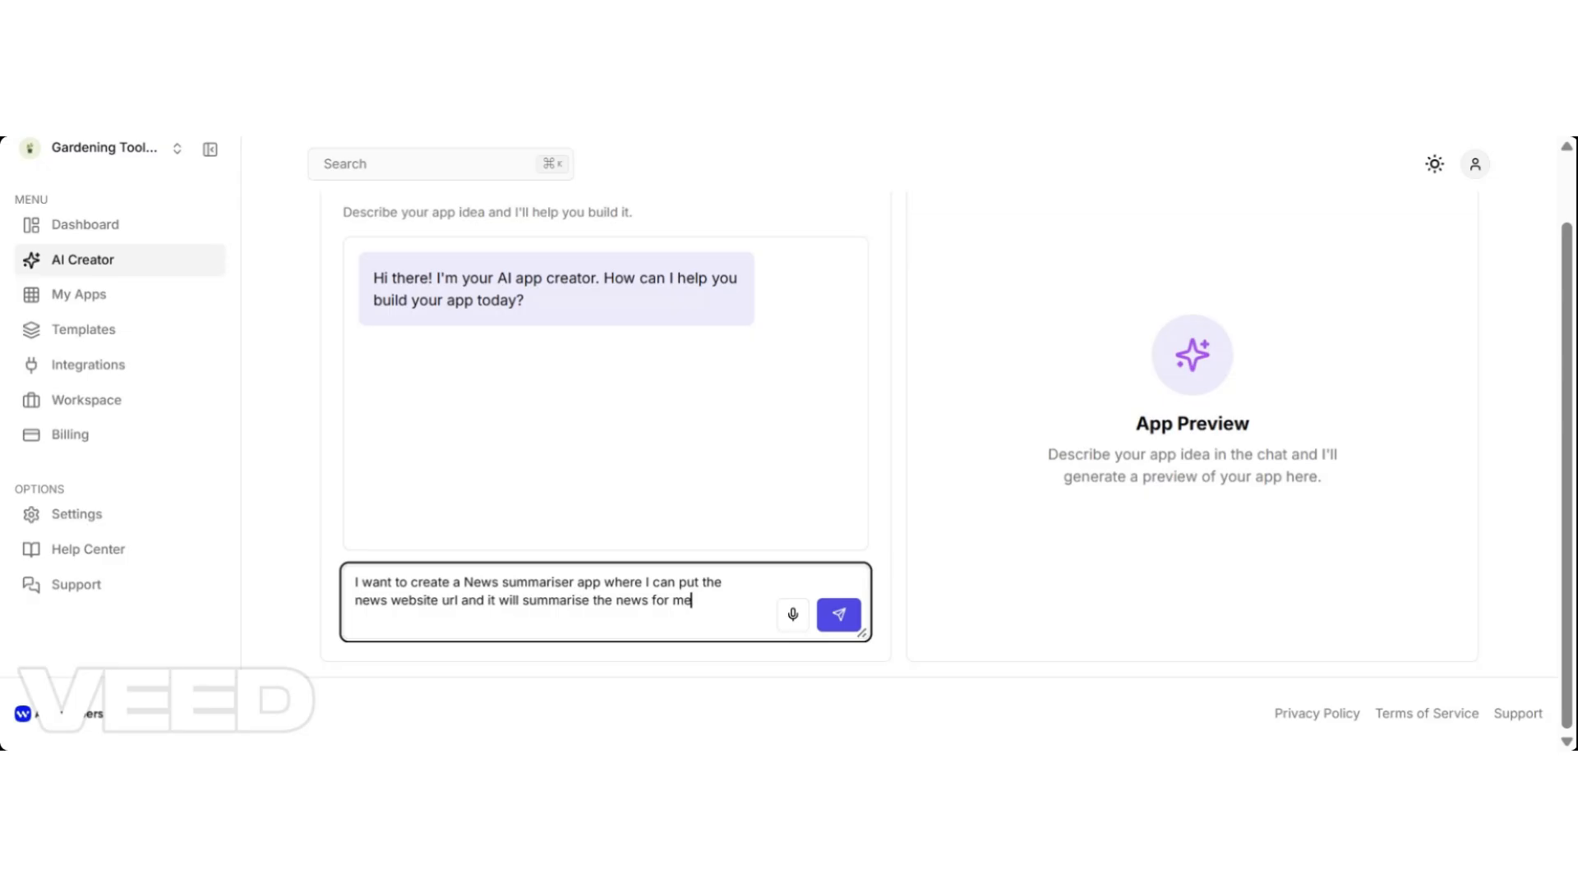
pyautogui.write('.')
pyautogui.press('Return')
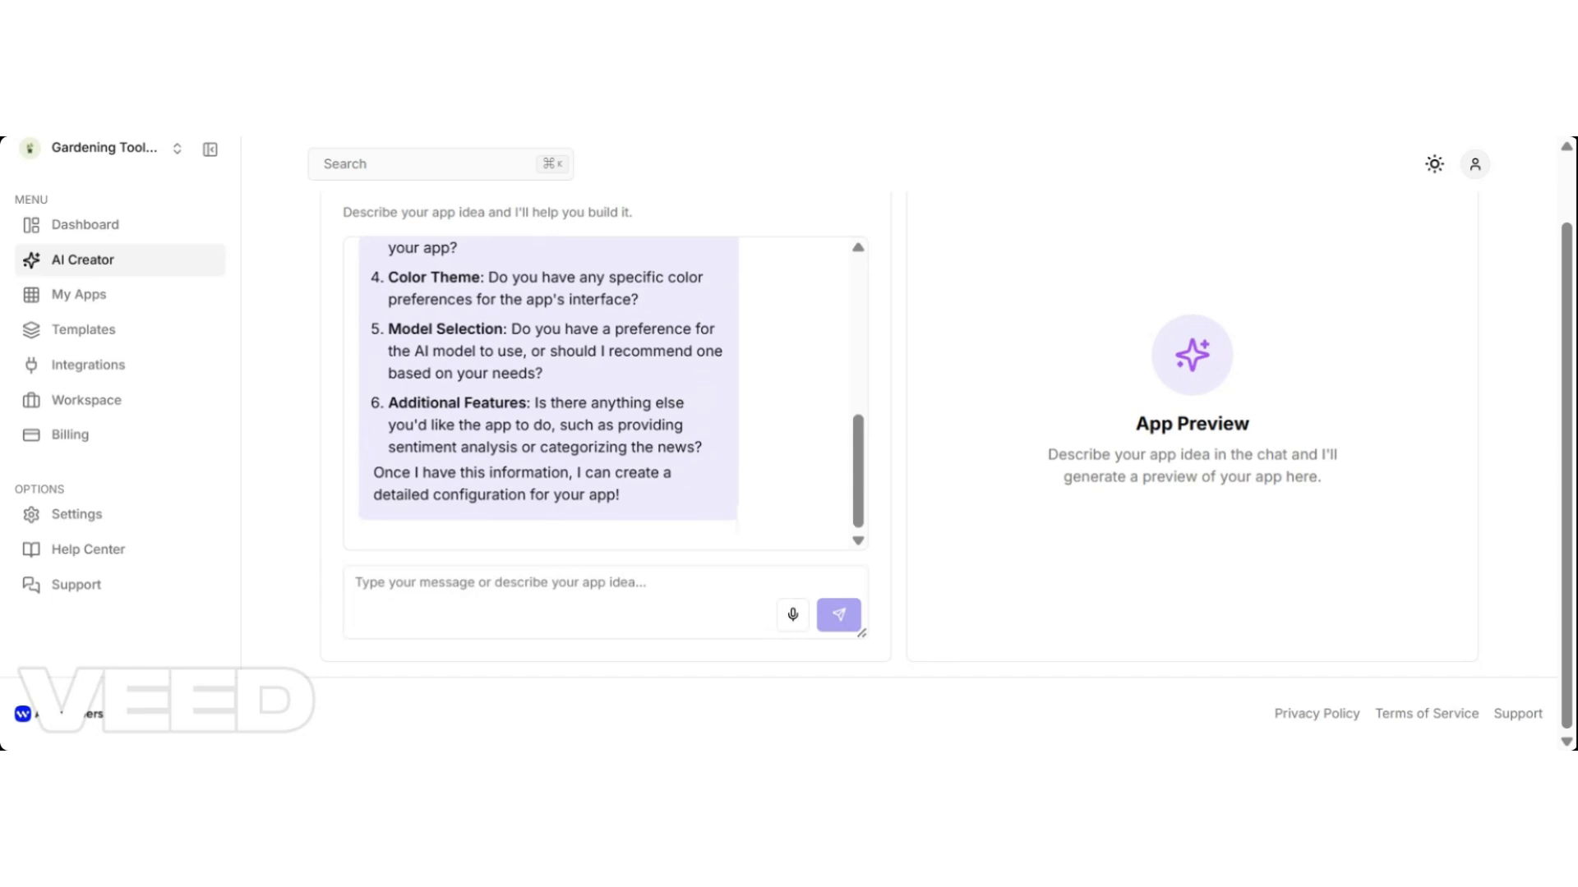
pyautogui.moveTo(854, 526); pyautogui.dragTo(859, 434)
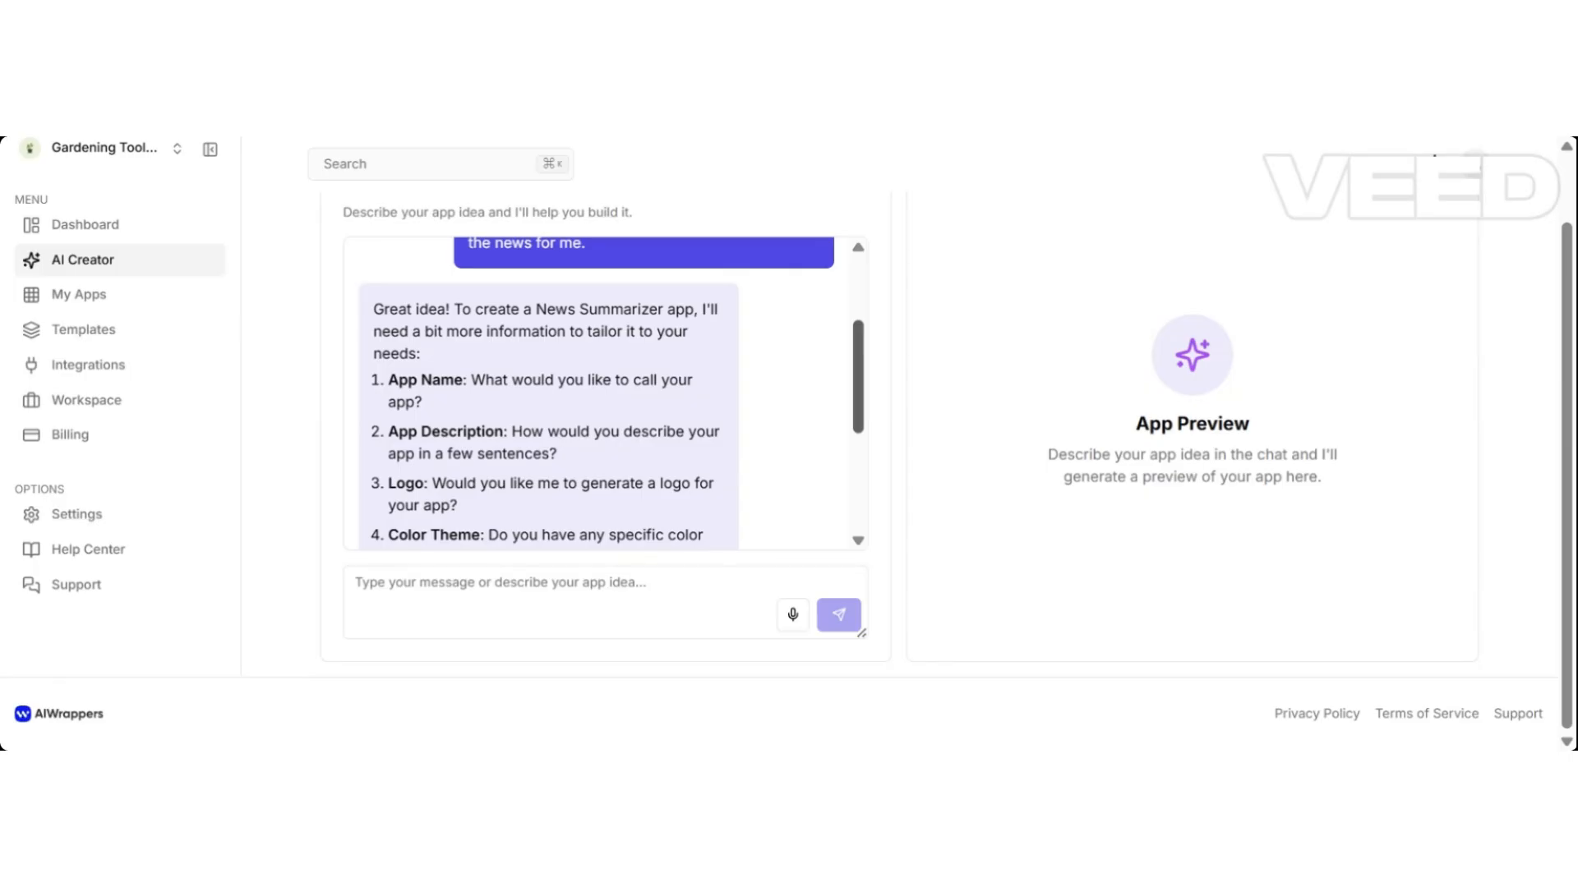
pyautogui.scroll(-5, 870, 479)
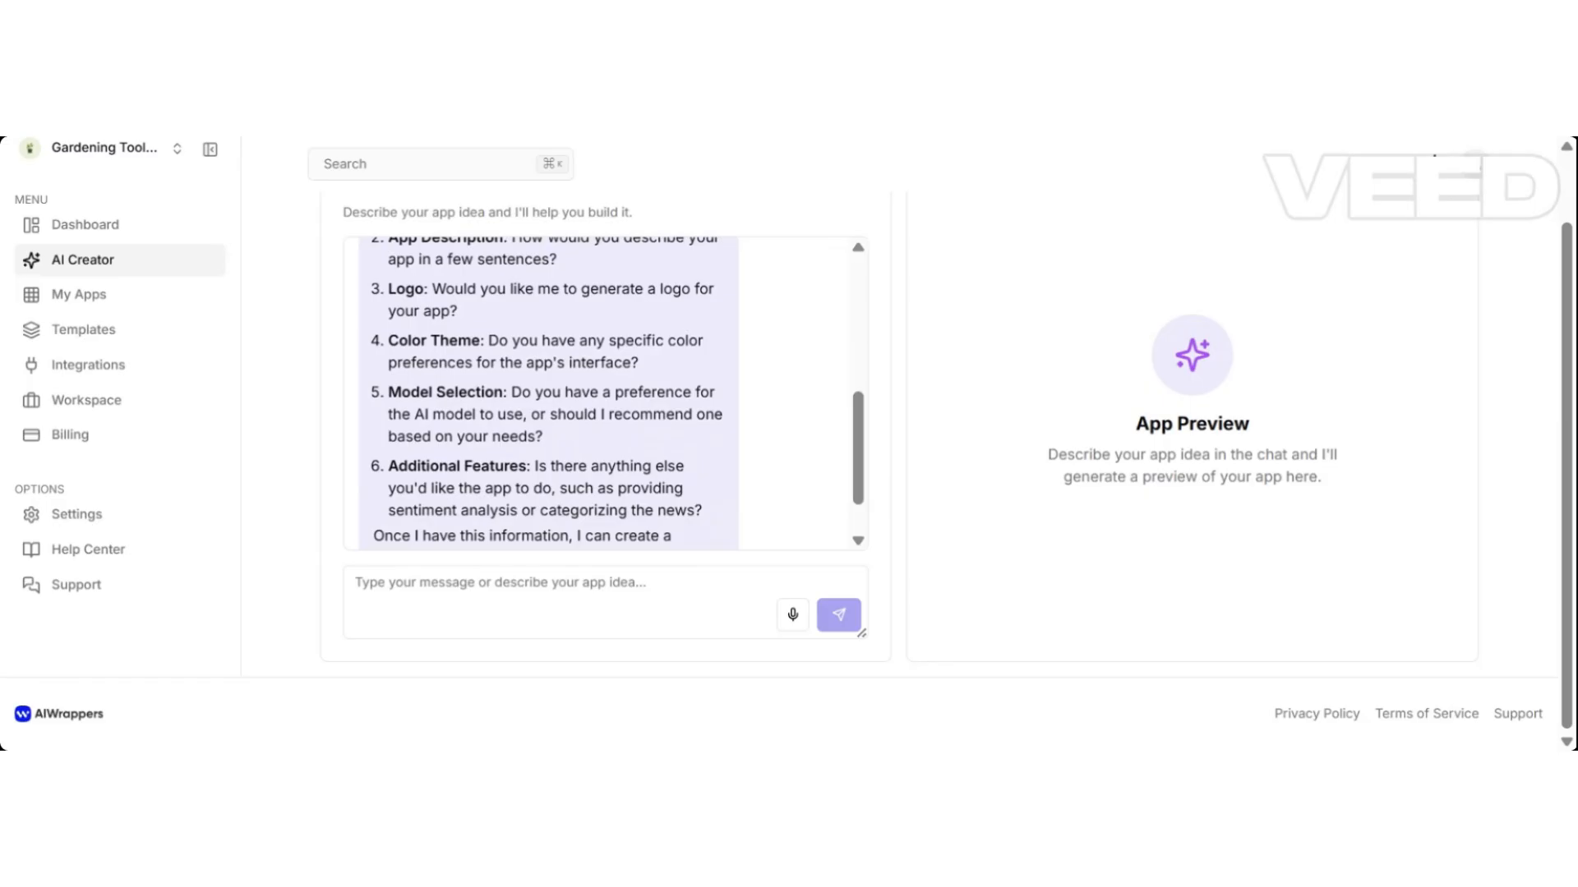
pyautogui.scroll(6, 863, 400)
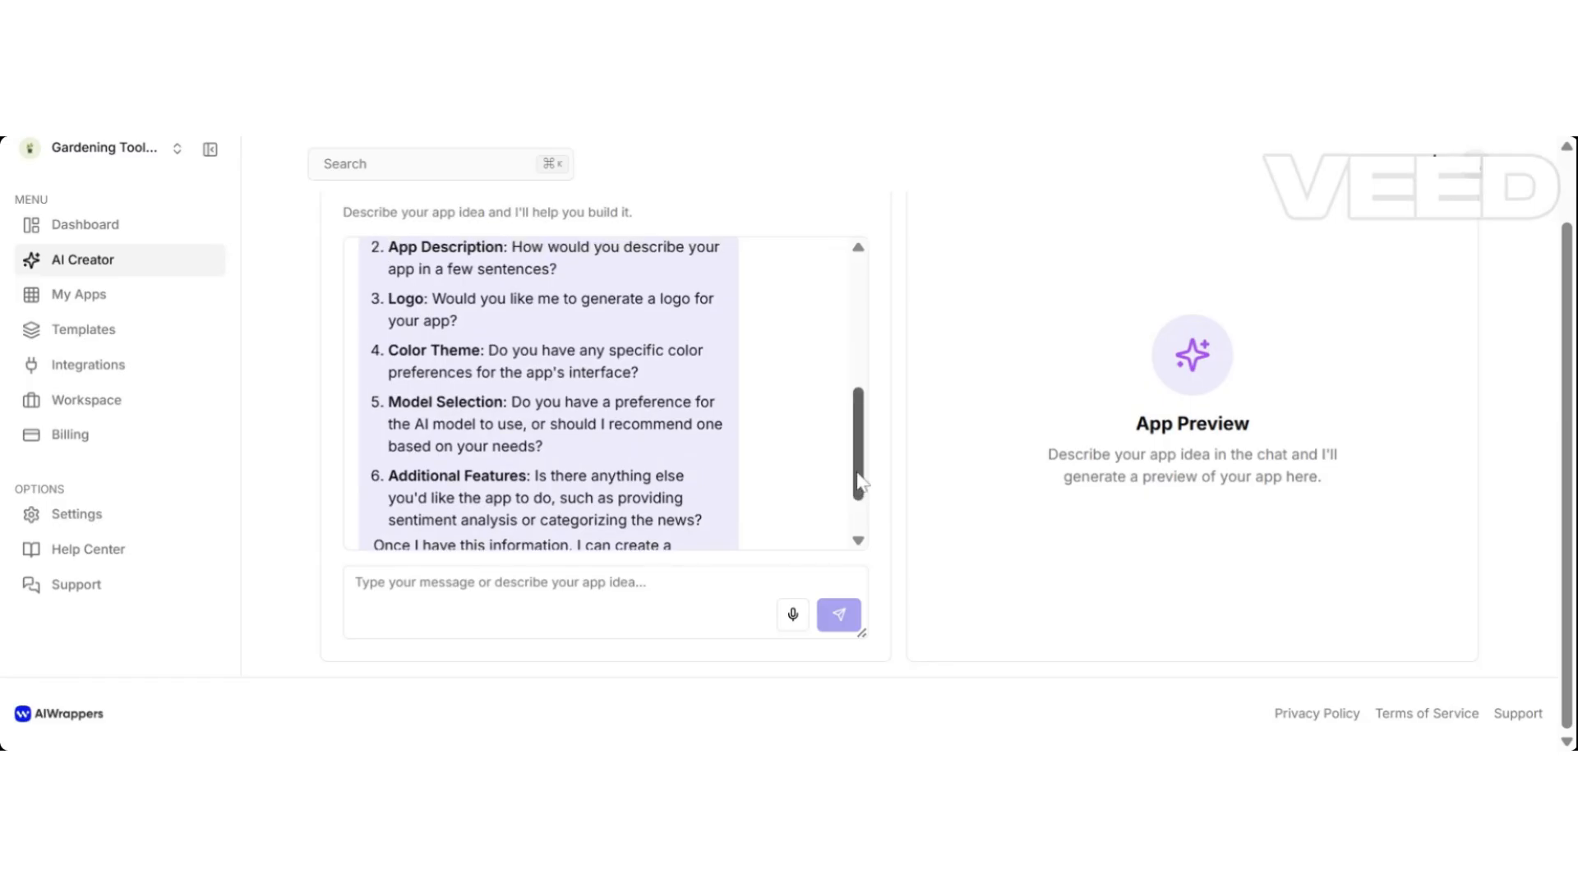
pyautogui.moveTo(861, 400); pyautogui.dragTo(860, 431)
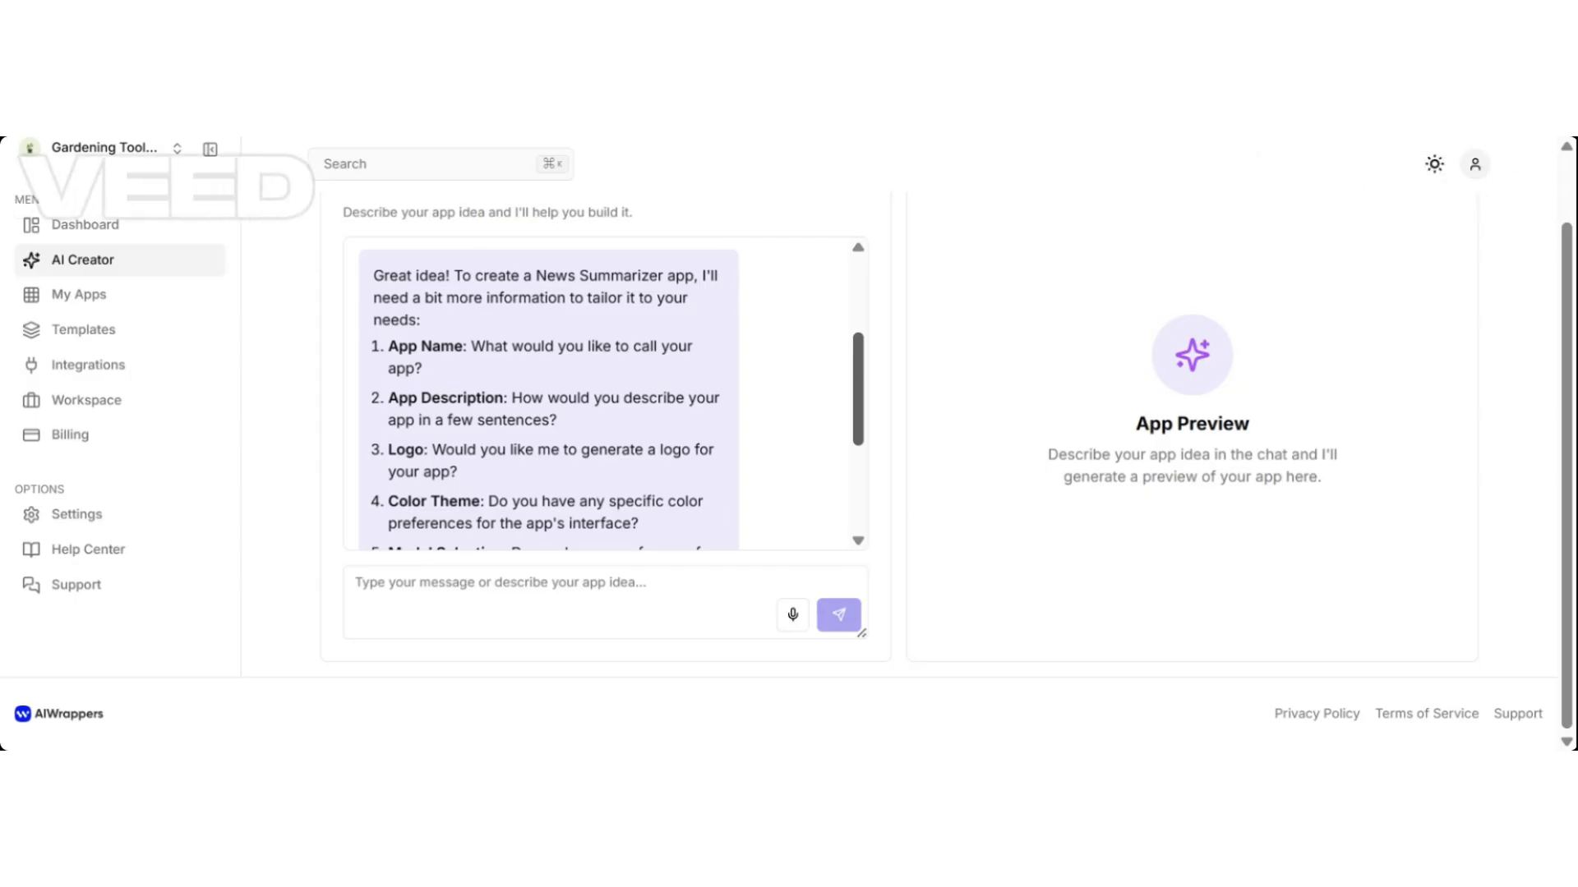
pyautogui.scroll(-3, 606, 395)
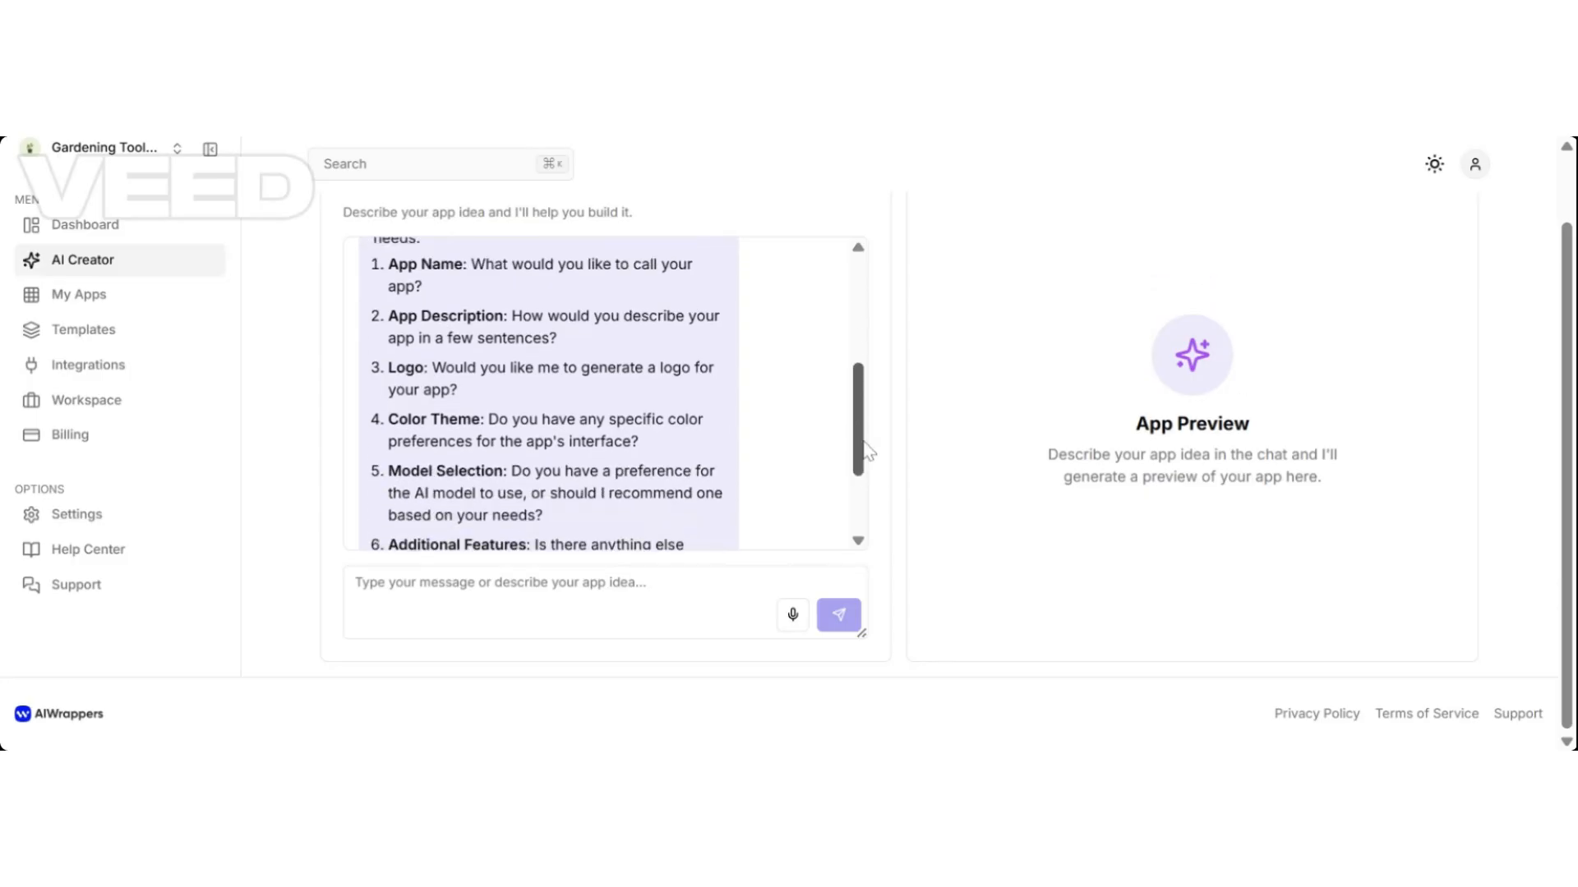
pyautogui.moveTo(877, 464); pyautogui.dragTo(877, 380)
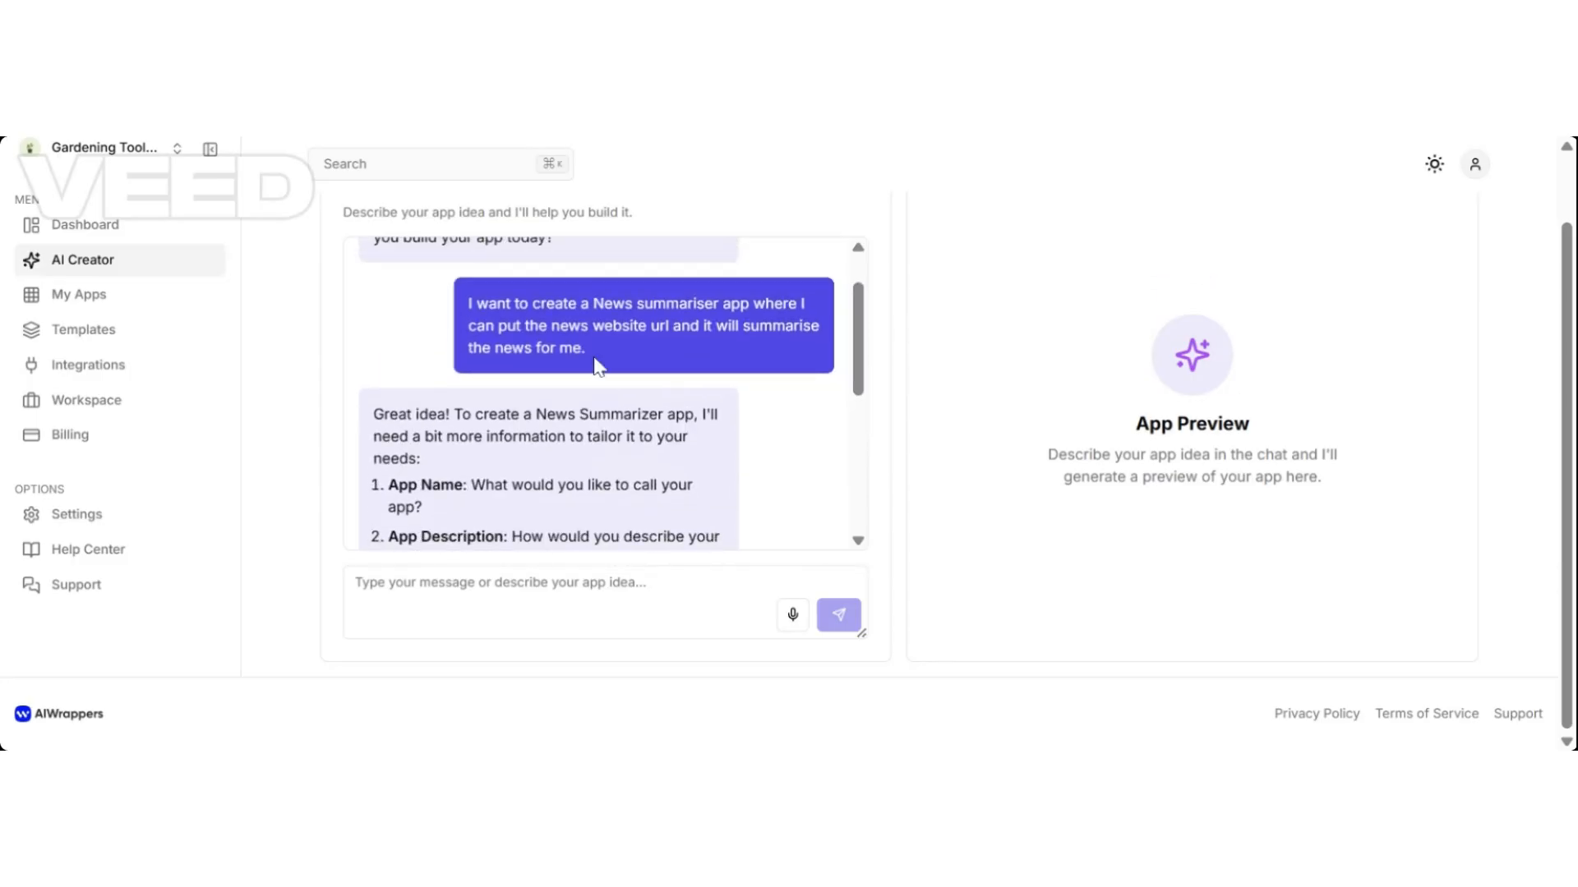
pyautogui.moveTo(596, 346); pyautogui.dragTo(470, 313)
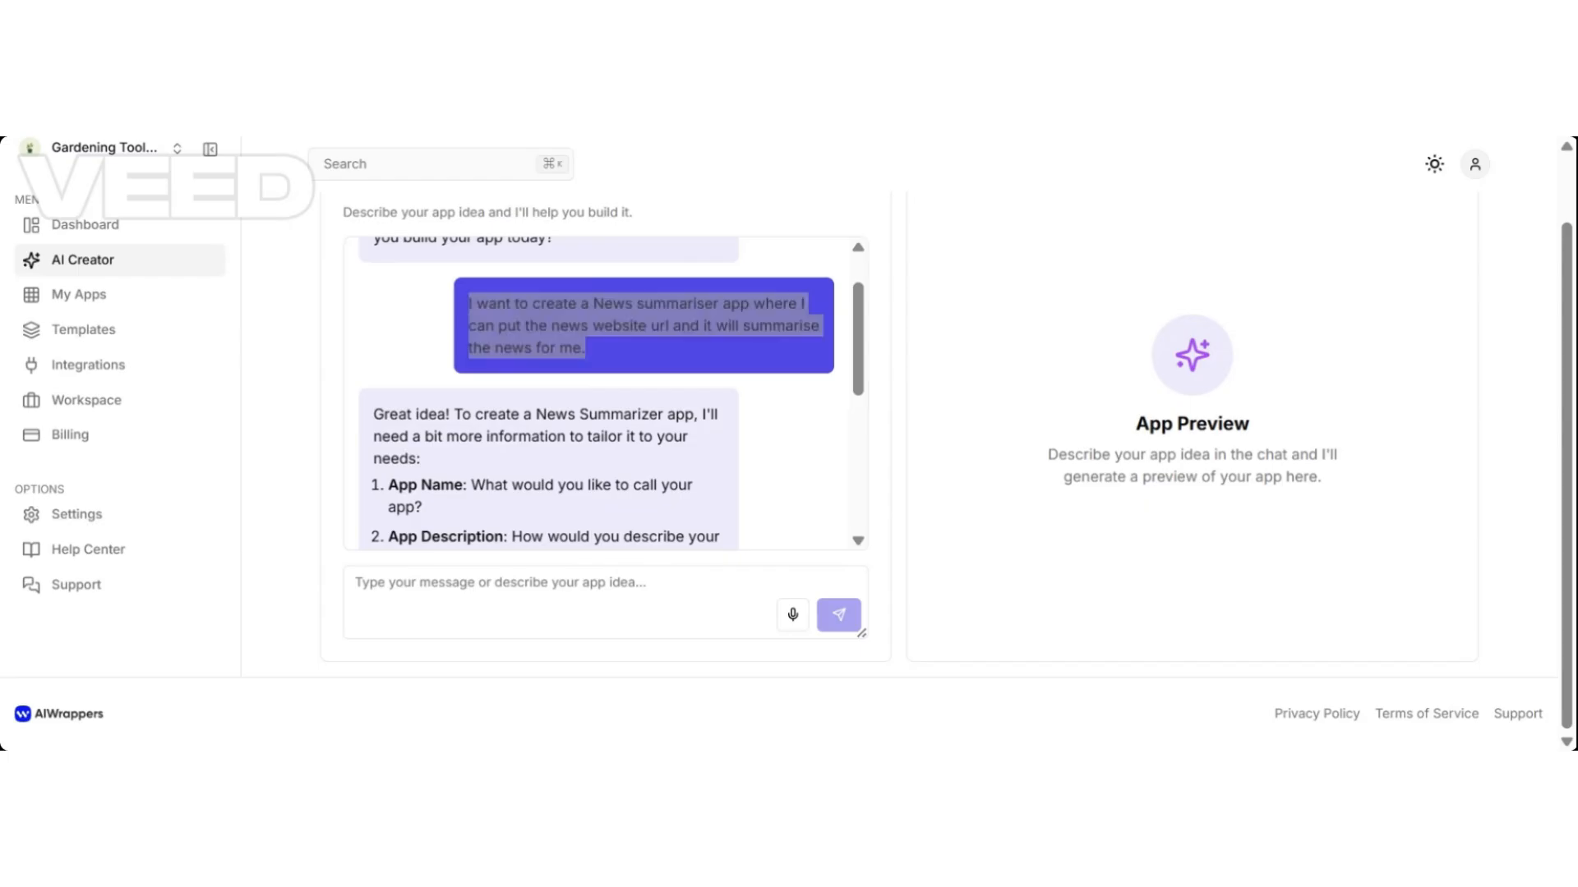
pyautogui.scroll(-5, 605, 393)
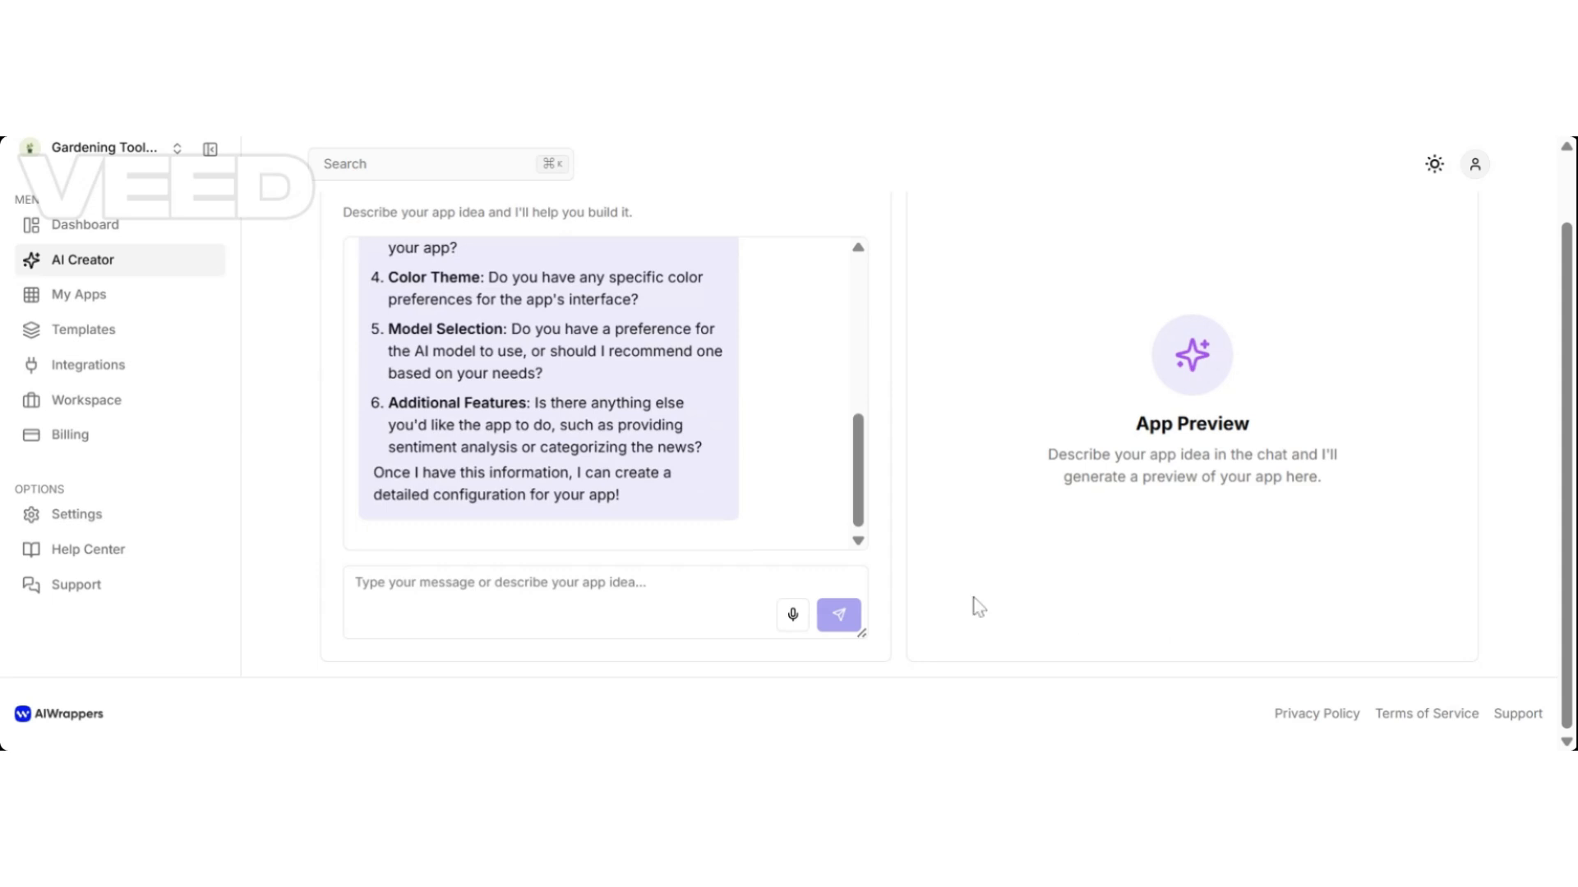
pyautogui.scroll(10, 838, 411)
pyautogui.scroll(-2, 838, 411)
pyautogui.scroll(-3, 838, 411)
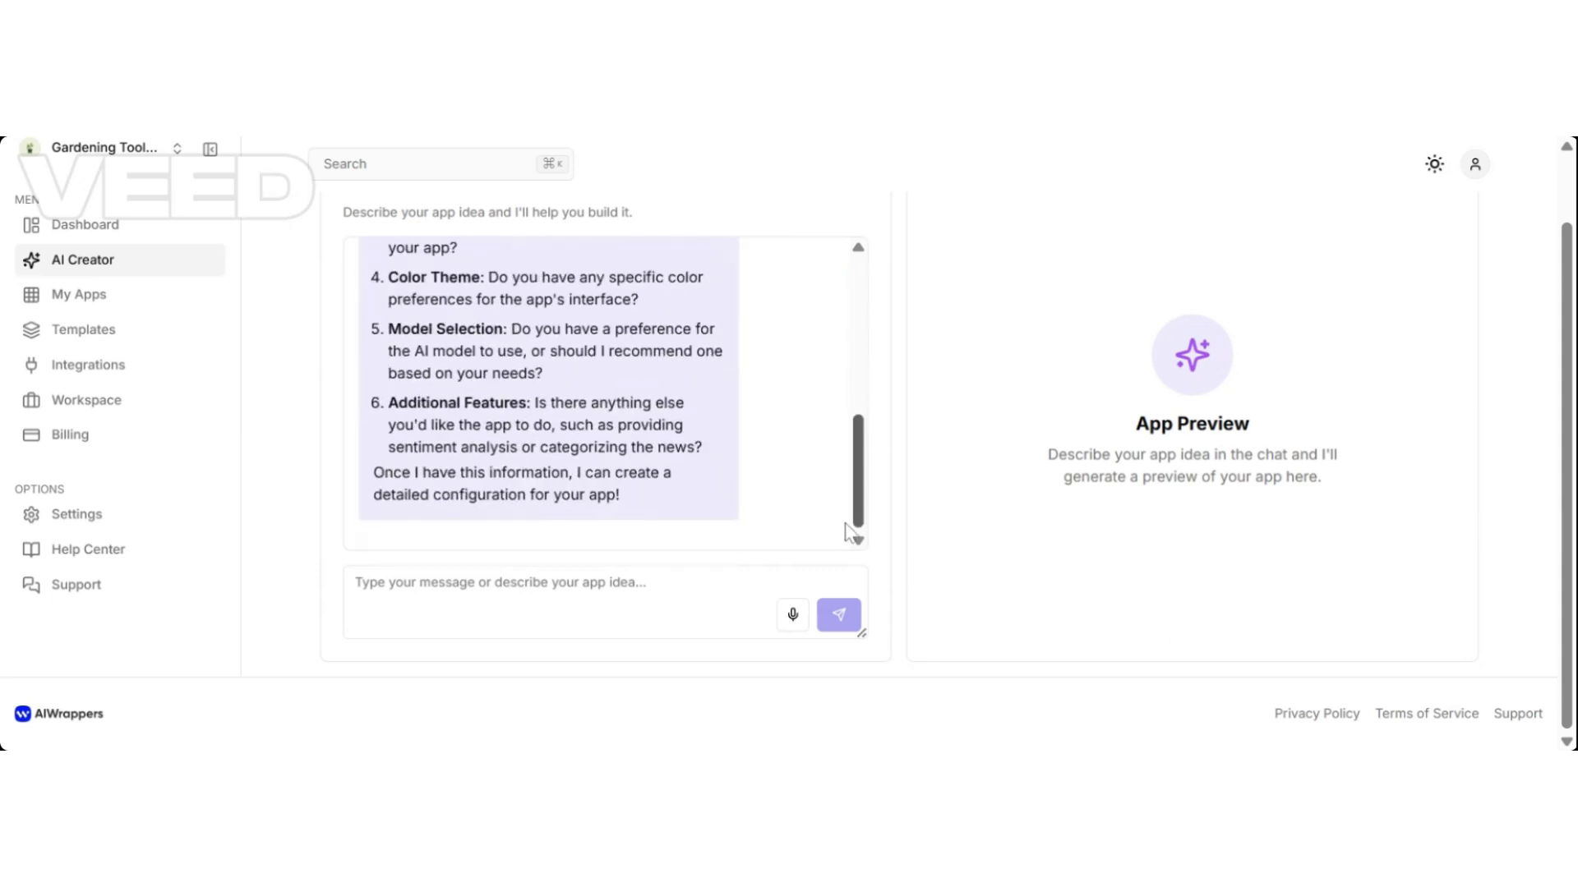
pyautogui.scroll(3, 863, 460)
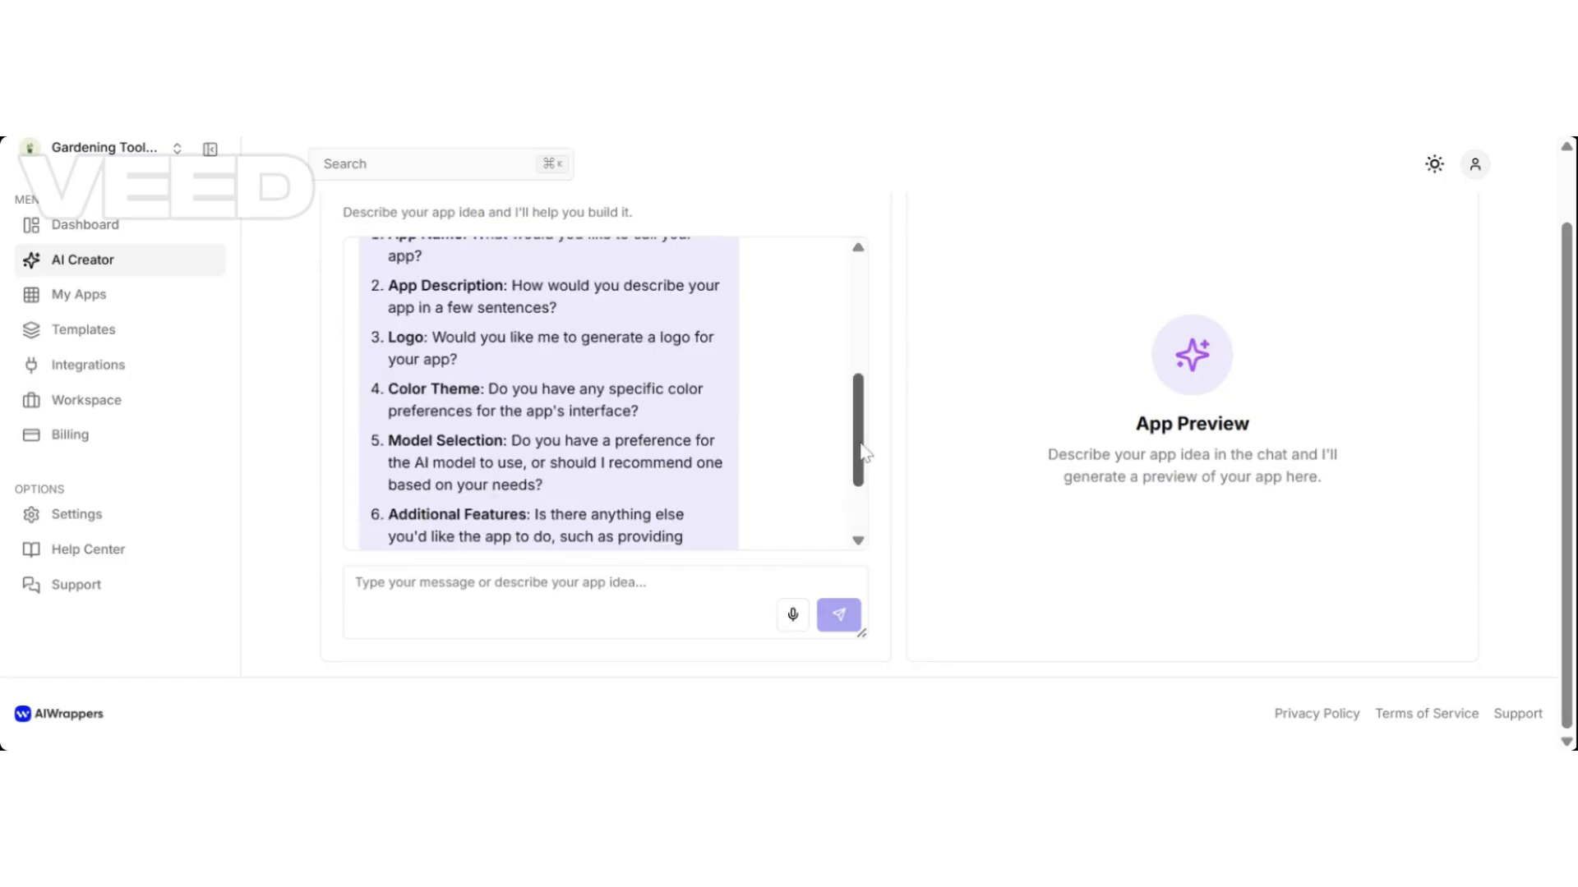
# Answer '1. Quick News' and paste a '2.' description, deleting the words 'lightweight' and 'AI-generated'.
pyautogui.click(355, 583)
pyautogui.write('1')
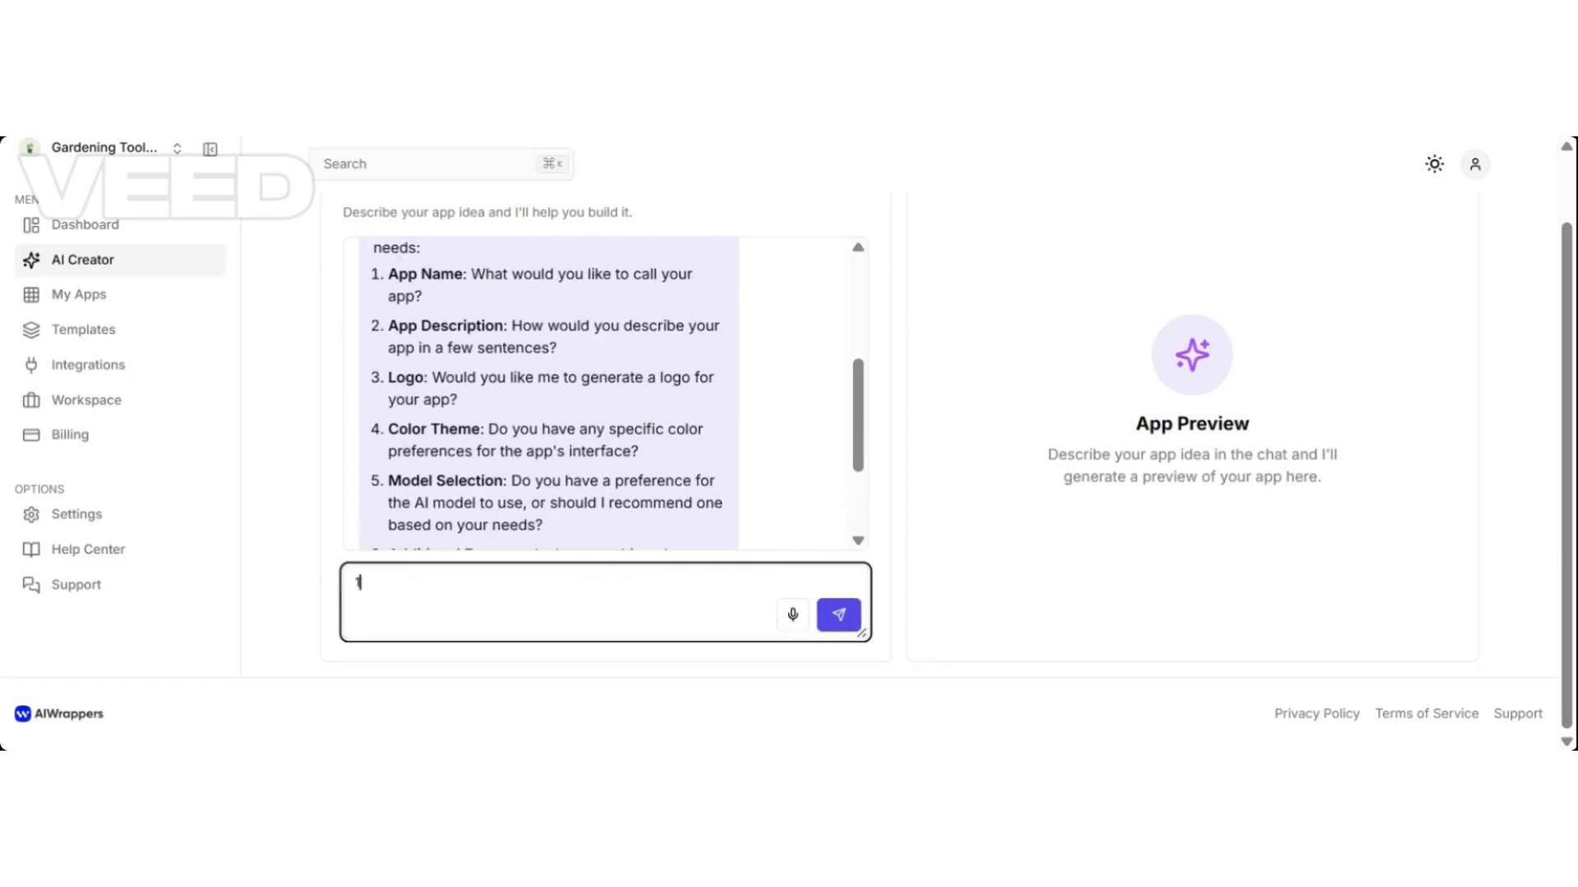
pyautogui.write('. Quick News')
pyautogui.hotkey('shift', 'Return')
pyautogui.write('2.')
pyautogui.write('Quick News is a lightweight app that allows users to input any news article URL and receive a concise, AI-generated summary instantly. Ideal for busy readers on the go.')
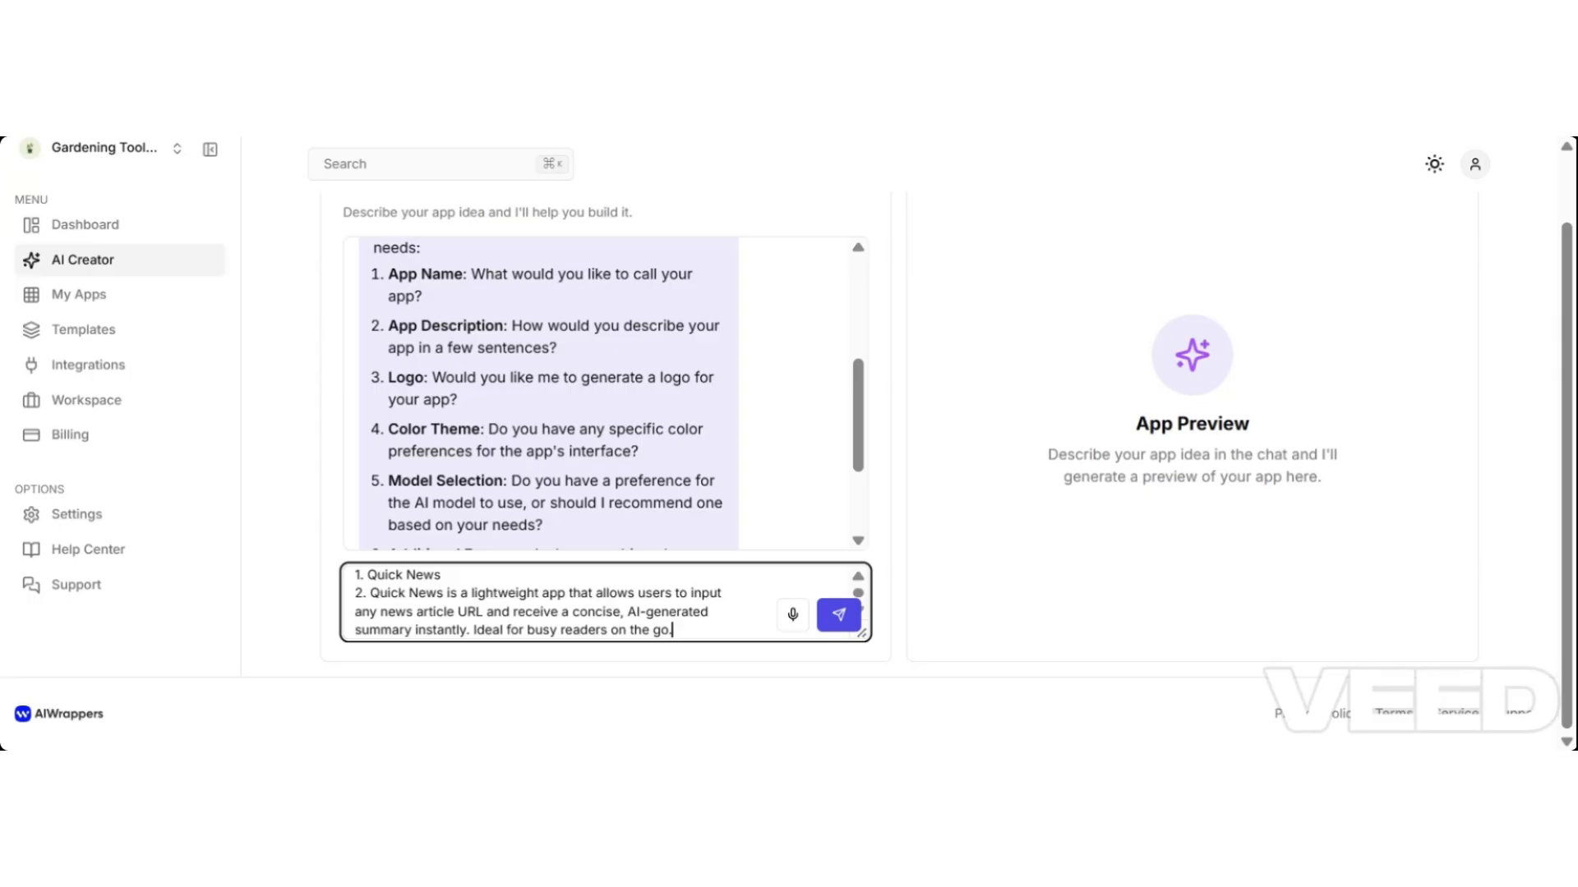
pyautogui.click(542, 592)
pyautogui.press('BackSpace')
pyautogui.press('BackSpace')
pyautogui.press('BackSpace')
pyautogui.press('BackSpace')
pyautogui.press('BackSpace')
pyautogui.press('BackSpace')
pyautogui.press('BackSpace')
pyautogui.press('BackSpace')
pyautogui.press('BackSpace')
pyautogui.press('BackSpace')
pyautogui.press('BackSpace')
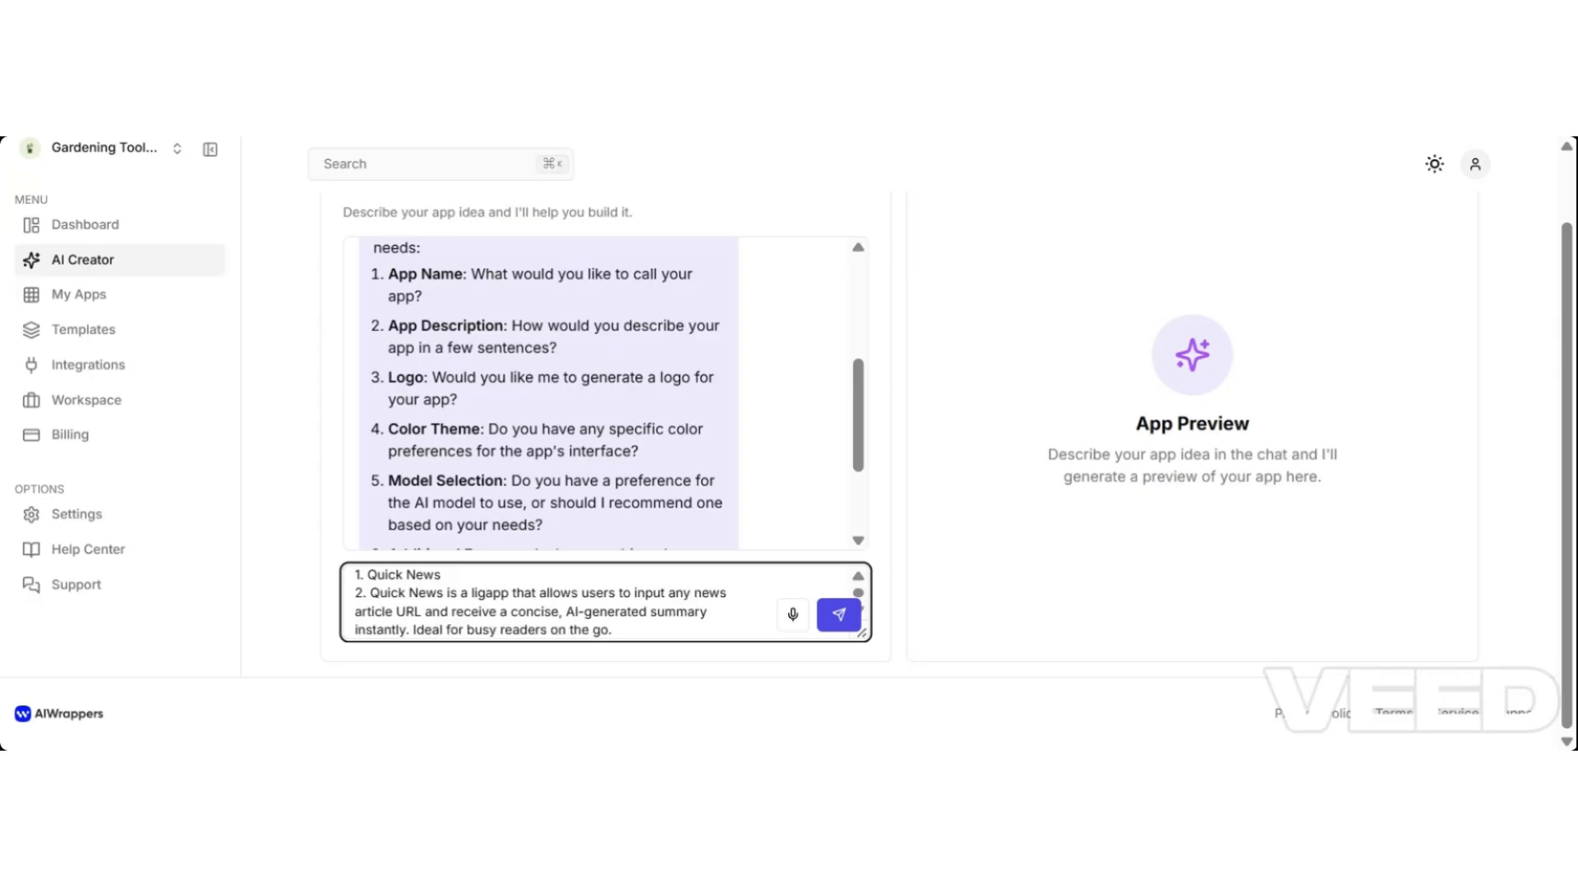
pyautogui.press('BackSpace')
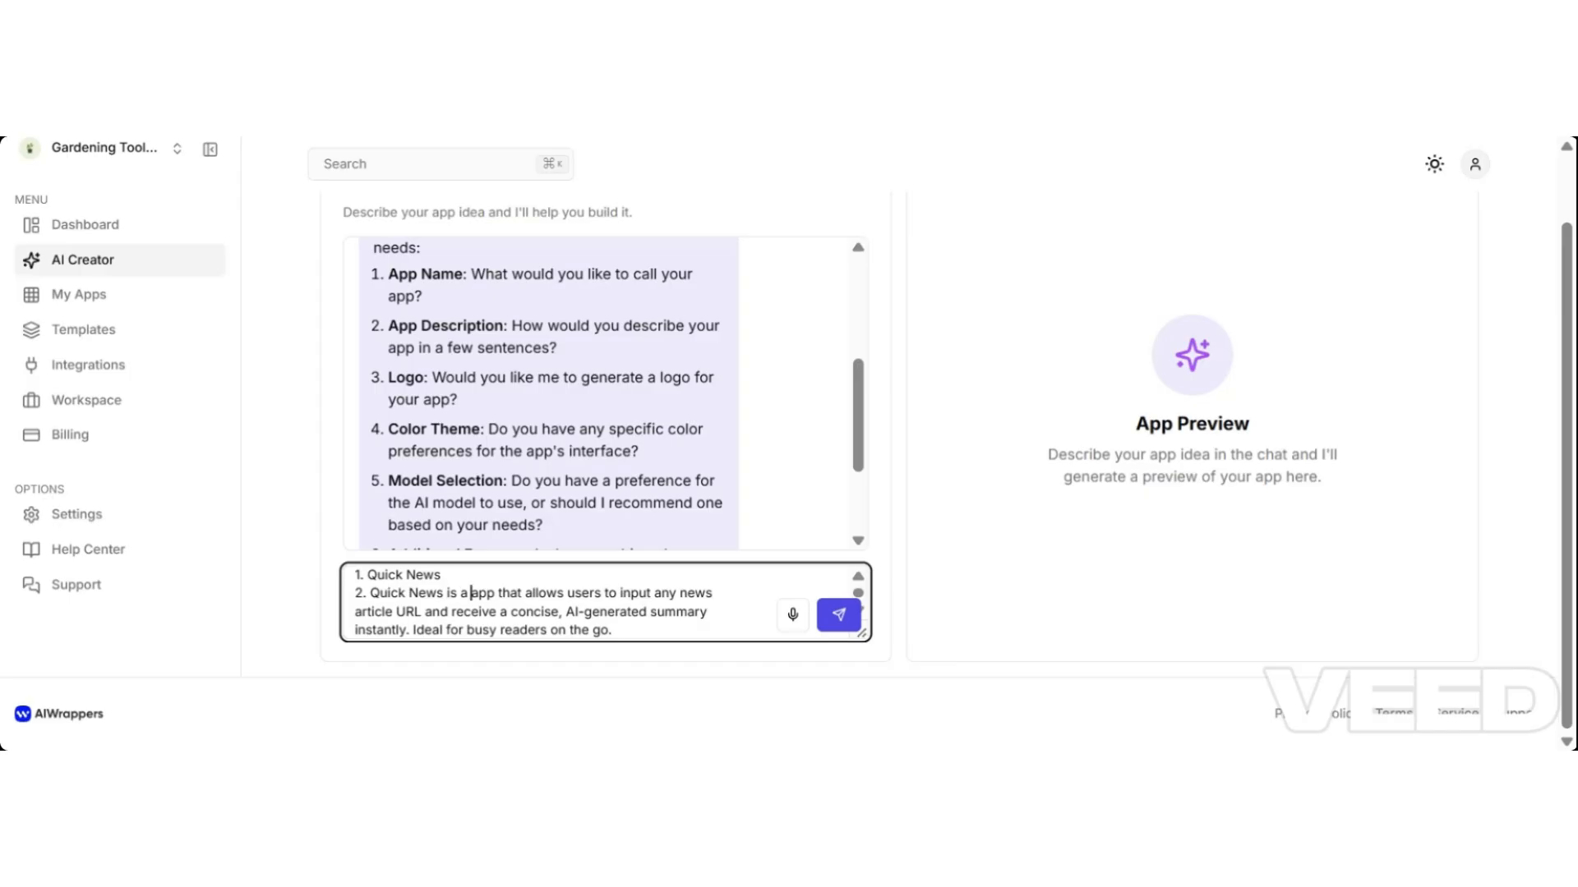
pyautogui.click(649, 611)
pyautogui.press('BackSpace')
pyautogui.press('BackSpace')
pyautogui.press('BackSpace')
pyautogui.press('BackSpace')
pyautogui.press('BackSpace')
pyautogui.press('BackSpace')
pyautogui.press('BackSpace')
pyautogui.press('BackSpace')
pyautogui.press('BackSpace')
pyautogui.press('BackSpace')
pyautogui.press('BackSpace')
pyautogui.press('BackSpace')
pyautogui.press('BackSpace')
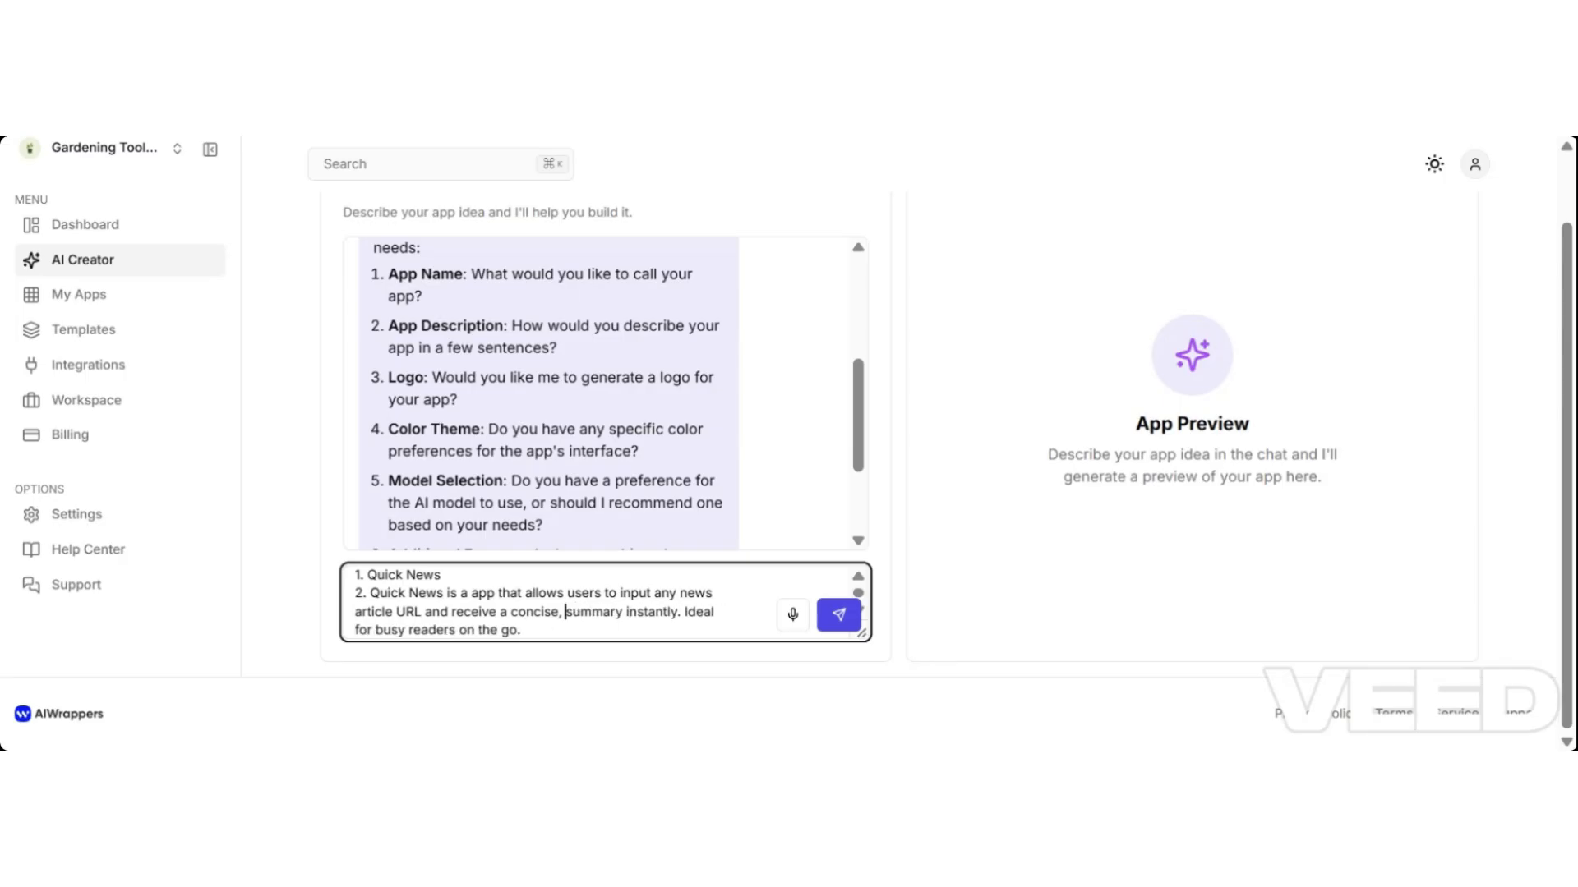
pyautogui.press('BackSpace')
pyautogui.press('BackSpace')
# Add the remaining answers: '3. Yes', '4. Blue and white', '5. No preference'.
pyautogui.press('Return')
pyautogui.write('3.')
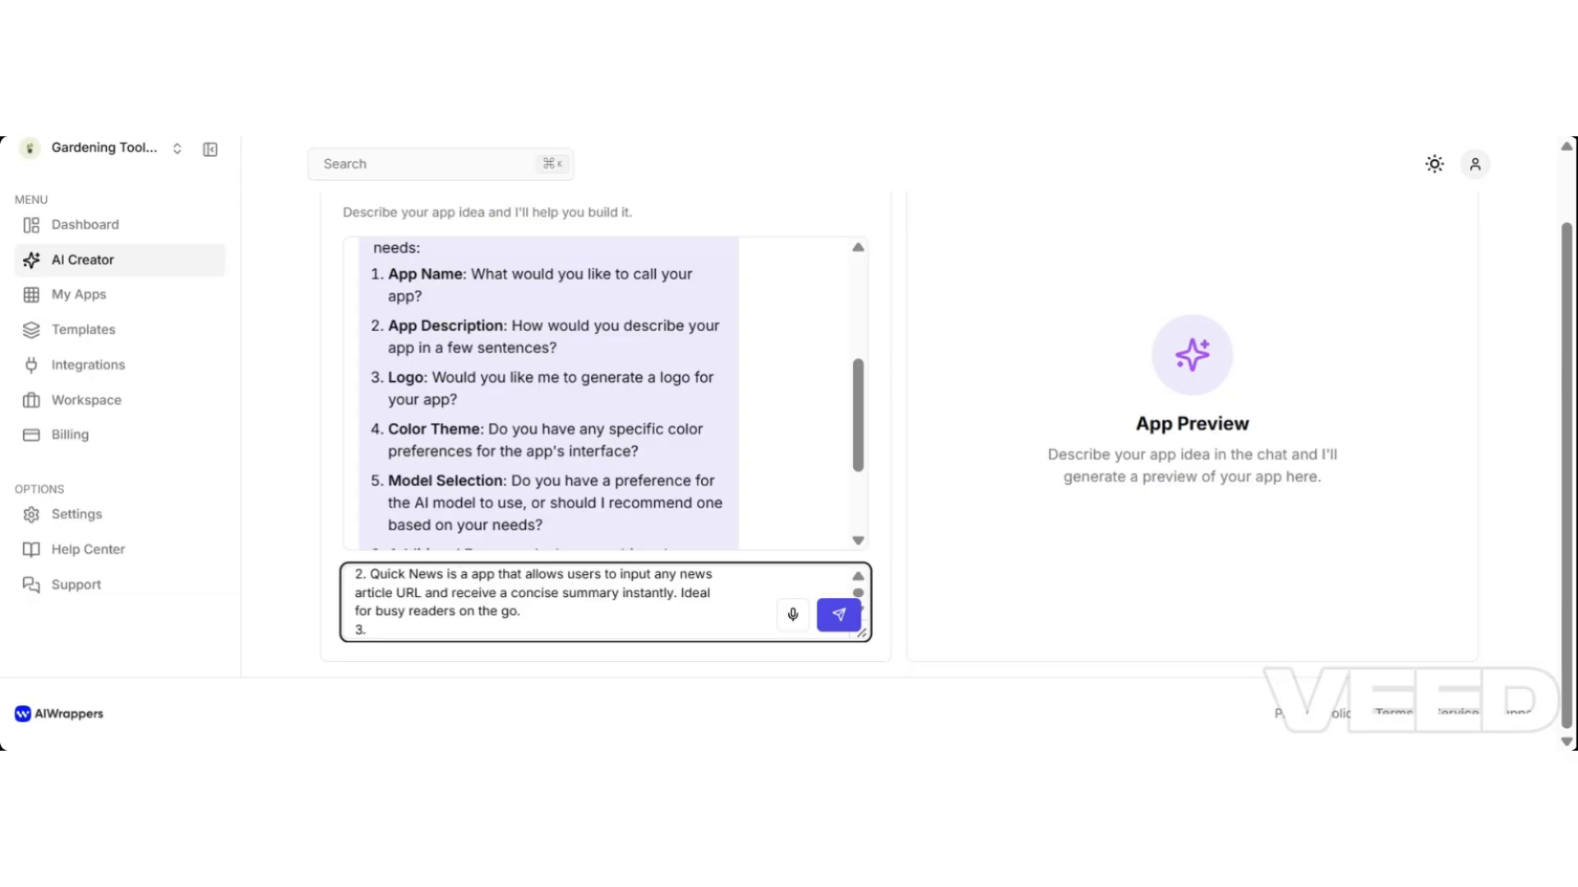
pyautogui.write(' Yes')
pyautogui.press('Return')
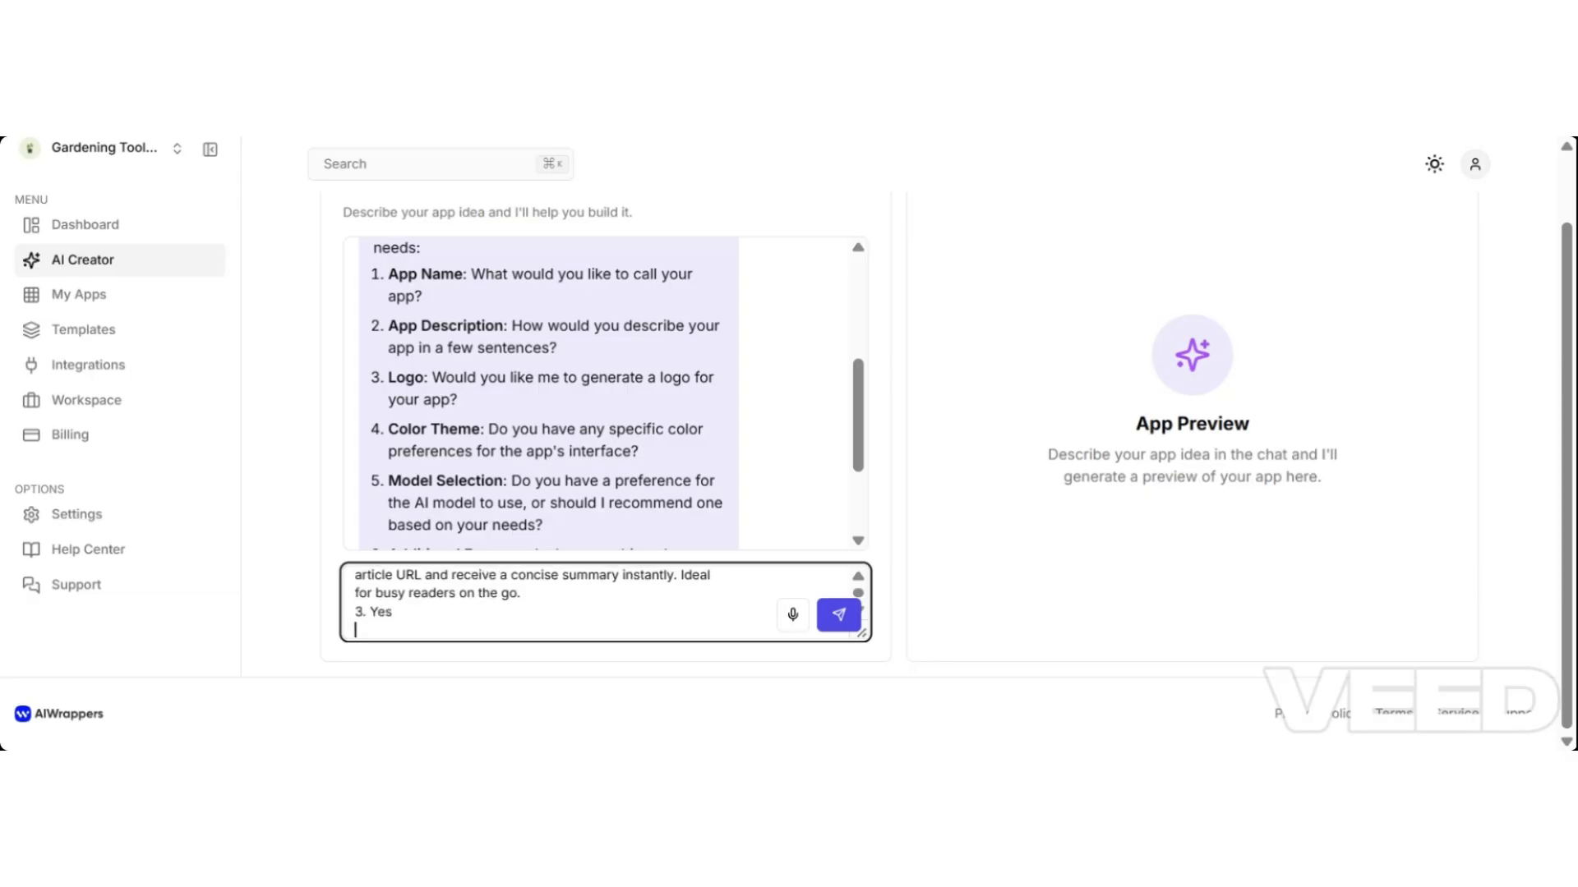
pyautogui.write('4')
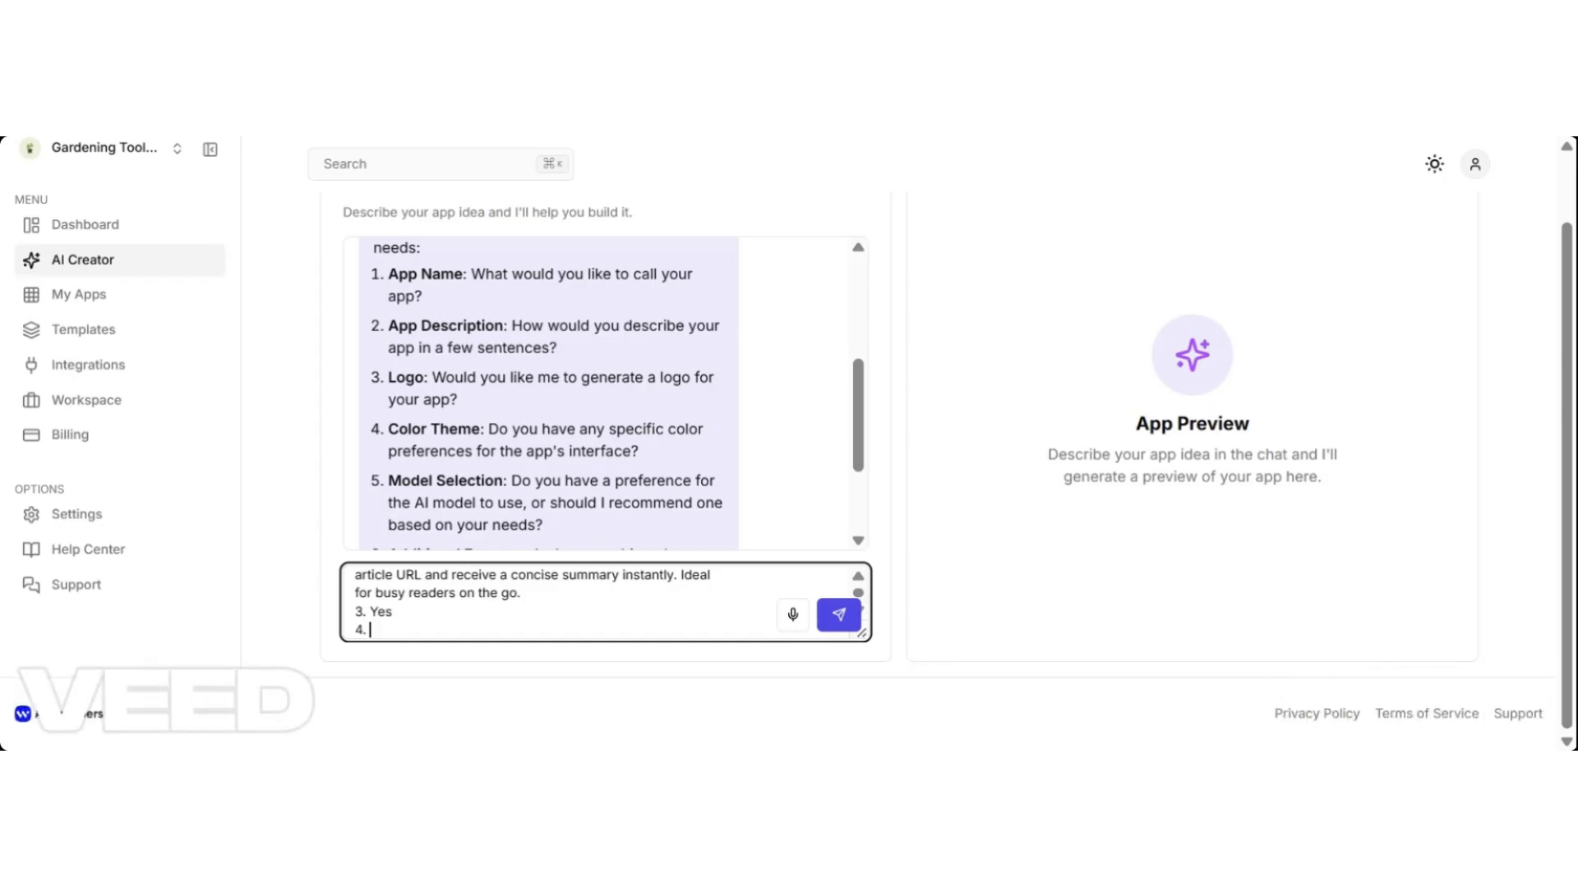
pyautogui.write('. Blue and white')
pyautogui.hotkey('shift', 'Return')
pyautogui.write('5.')
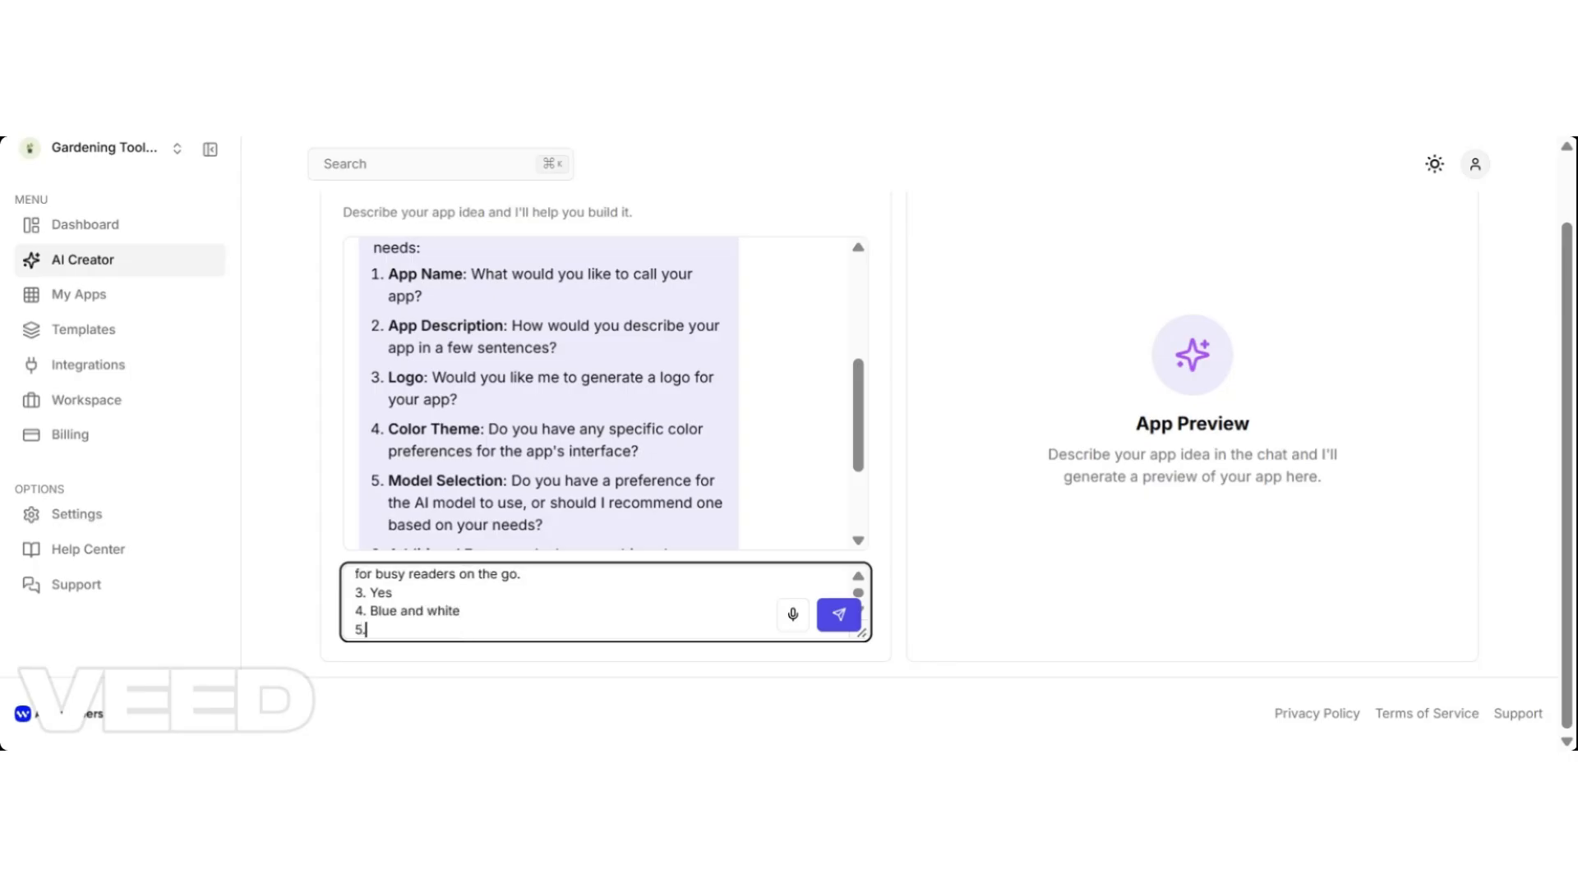
pyautogui.moveTo(854, 419); pyautogui.dragTo(865, 487)
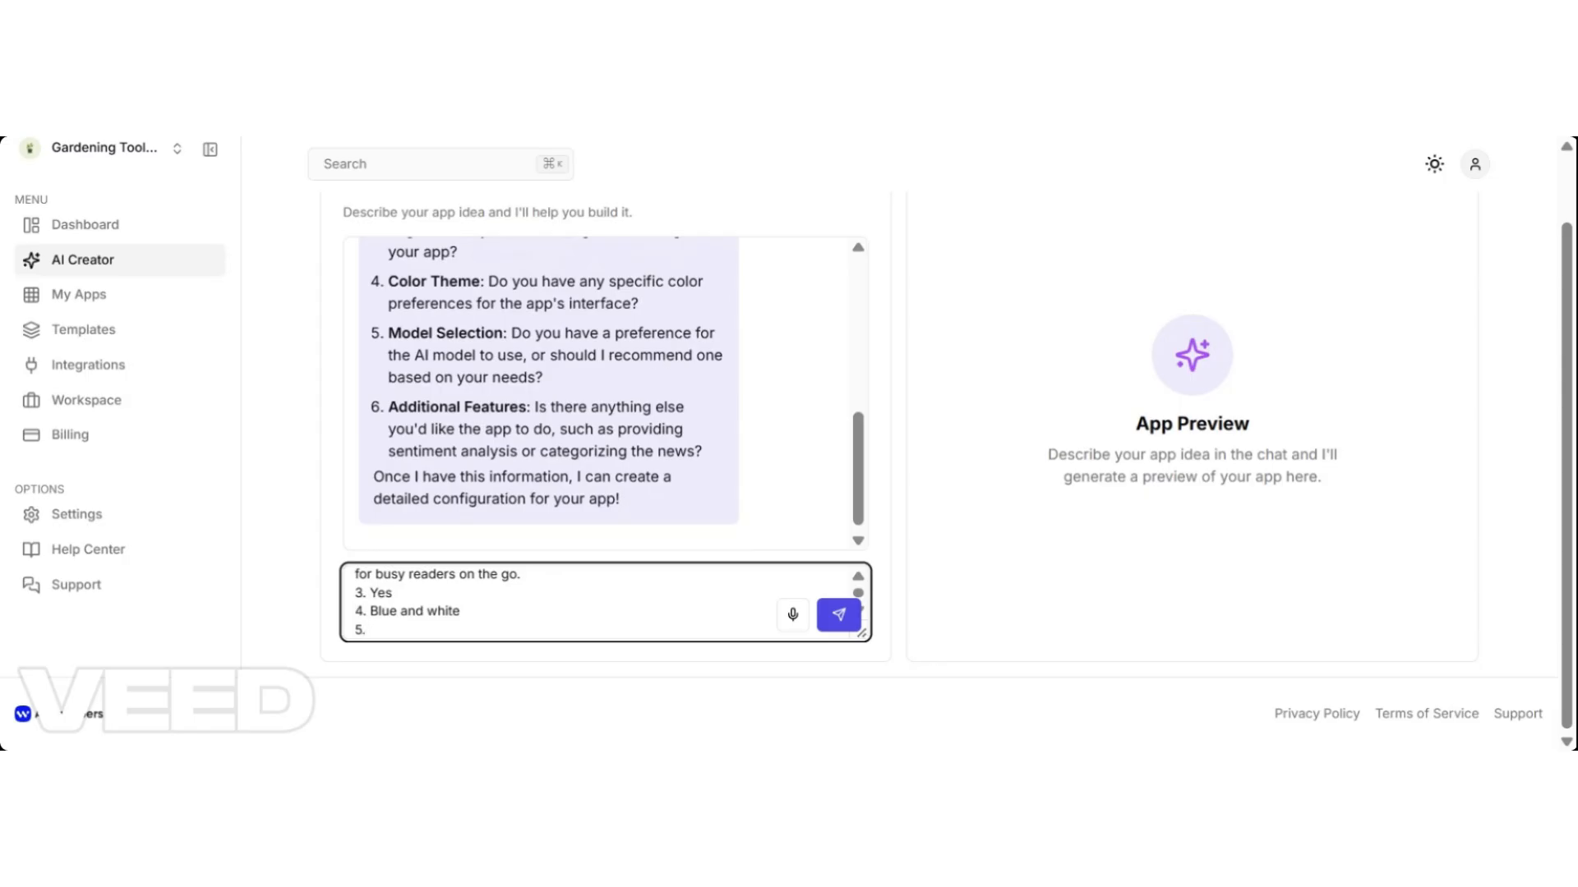
pyautogui.write('No preference')
pyautogui.hotkey('shift', 'Return')
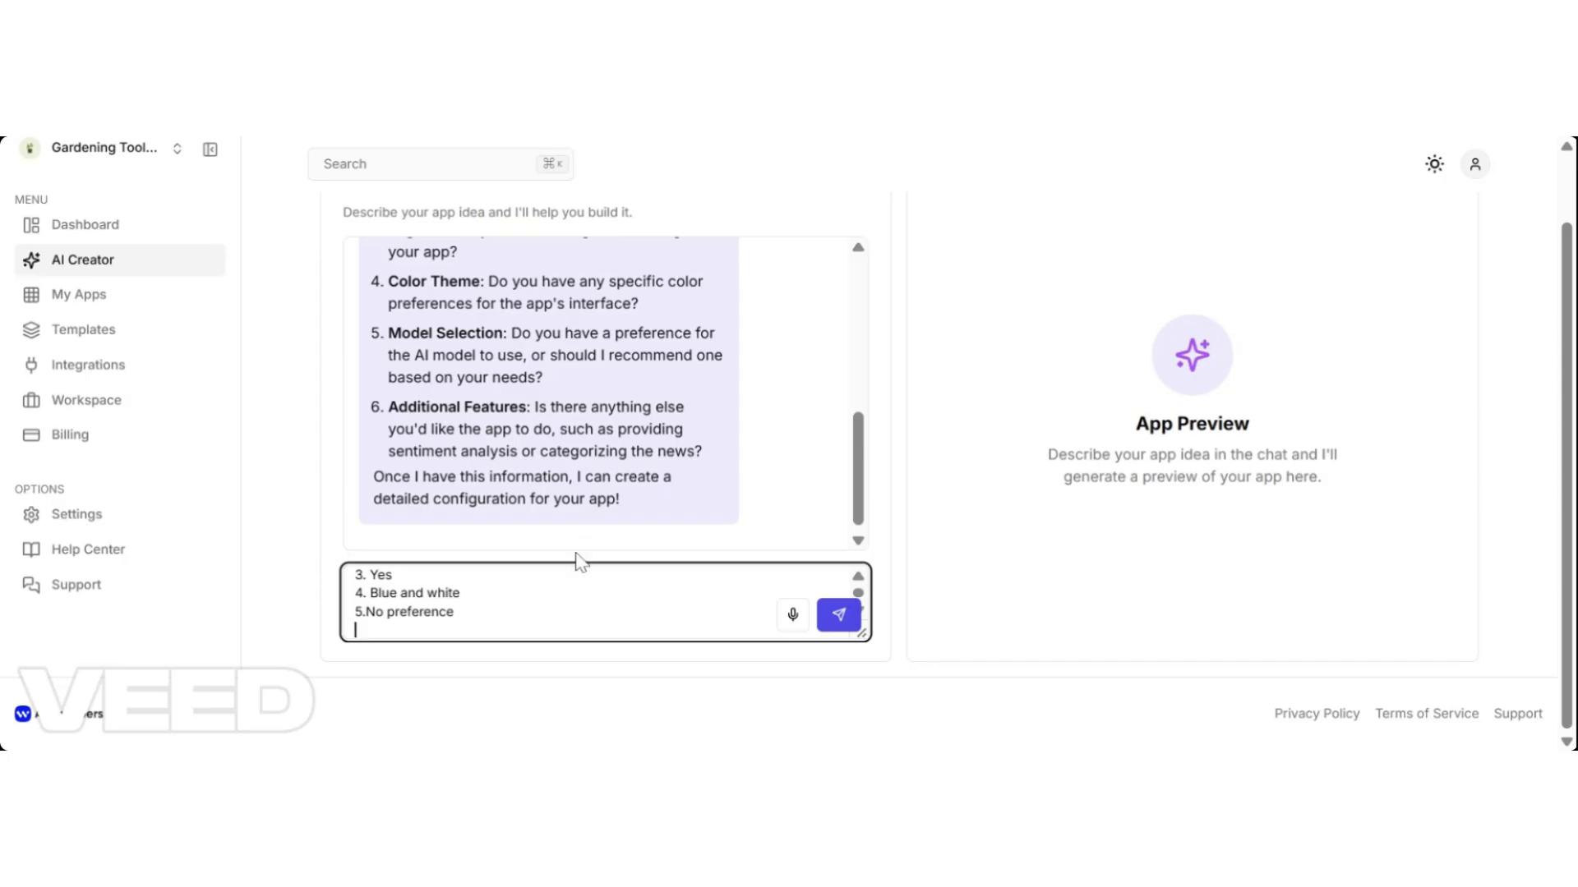
pyautogui.press('Left')
pyautogui.press('Up')
pyautogui.press('Up')
pyautogui.press('Up')
pyautogui.press('Up')
pyautogui.press('Up')
pyautogui.press('Up')
pyautogui.press('Up')
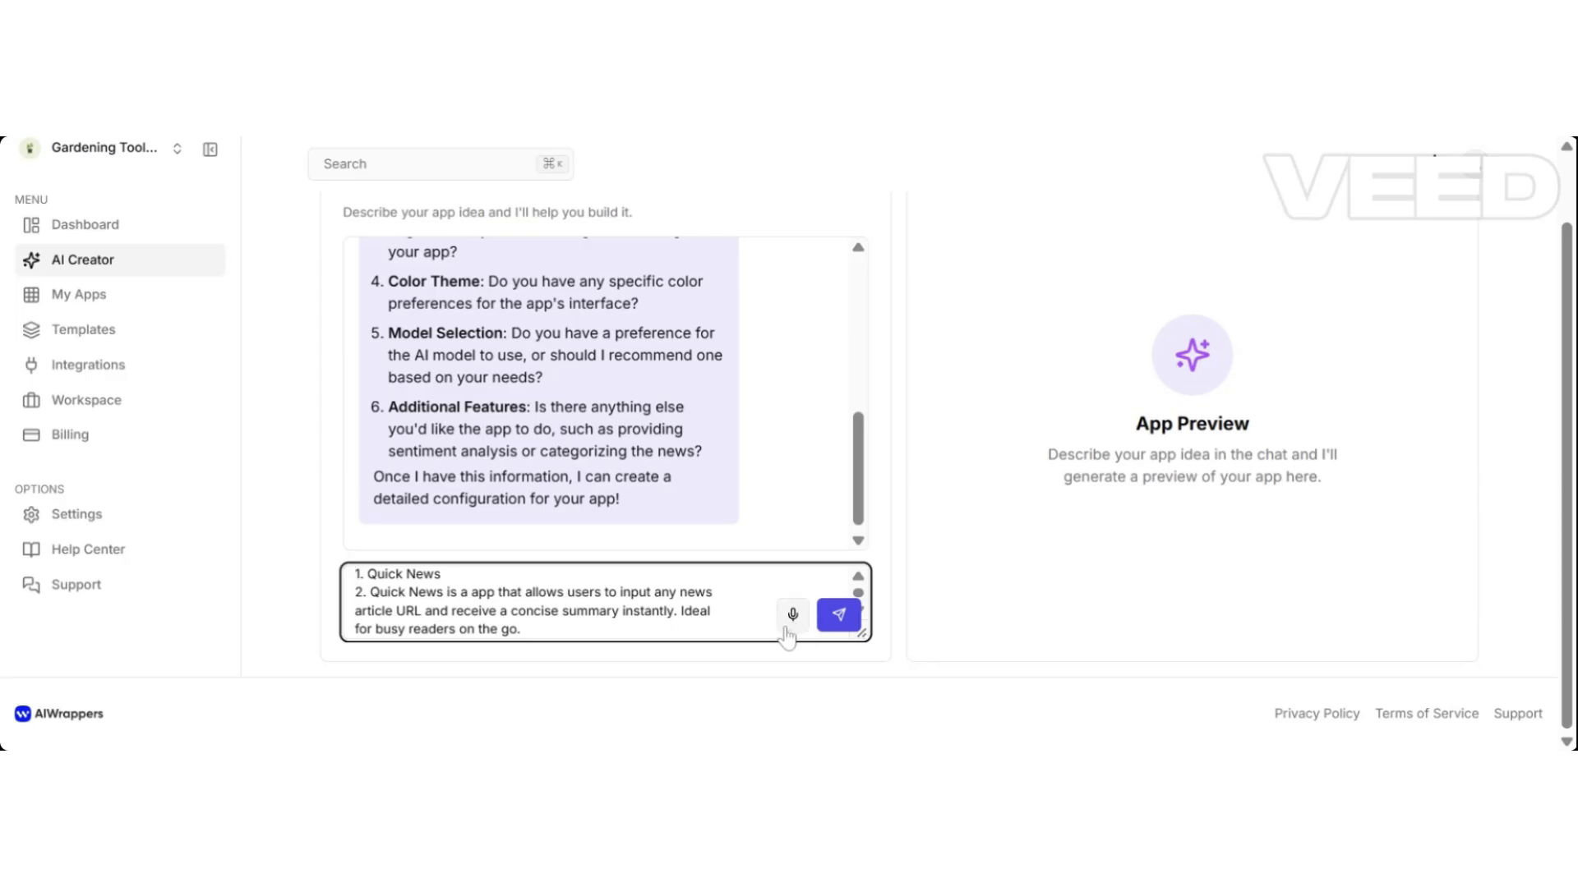
pyautogui.click(839, 618)
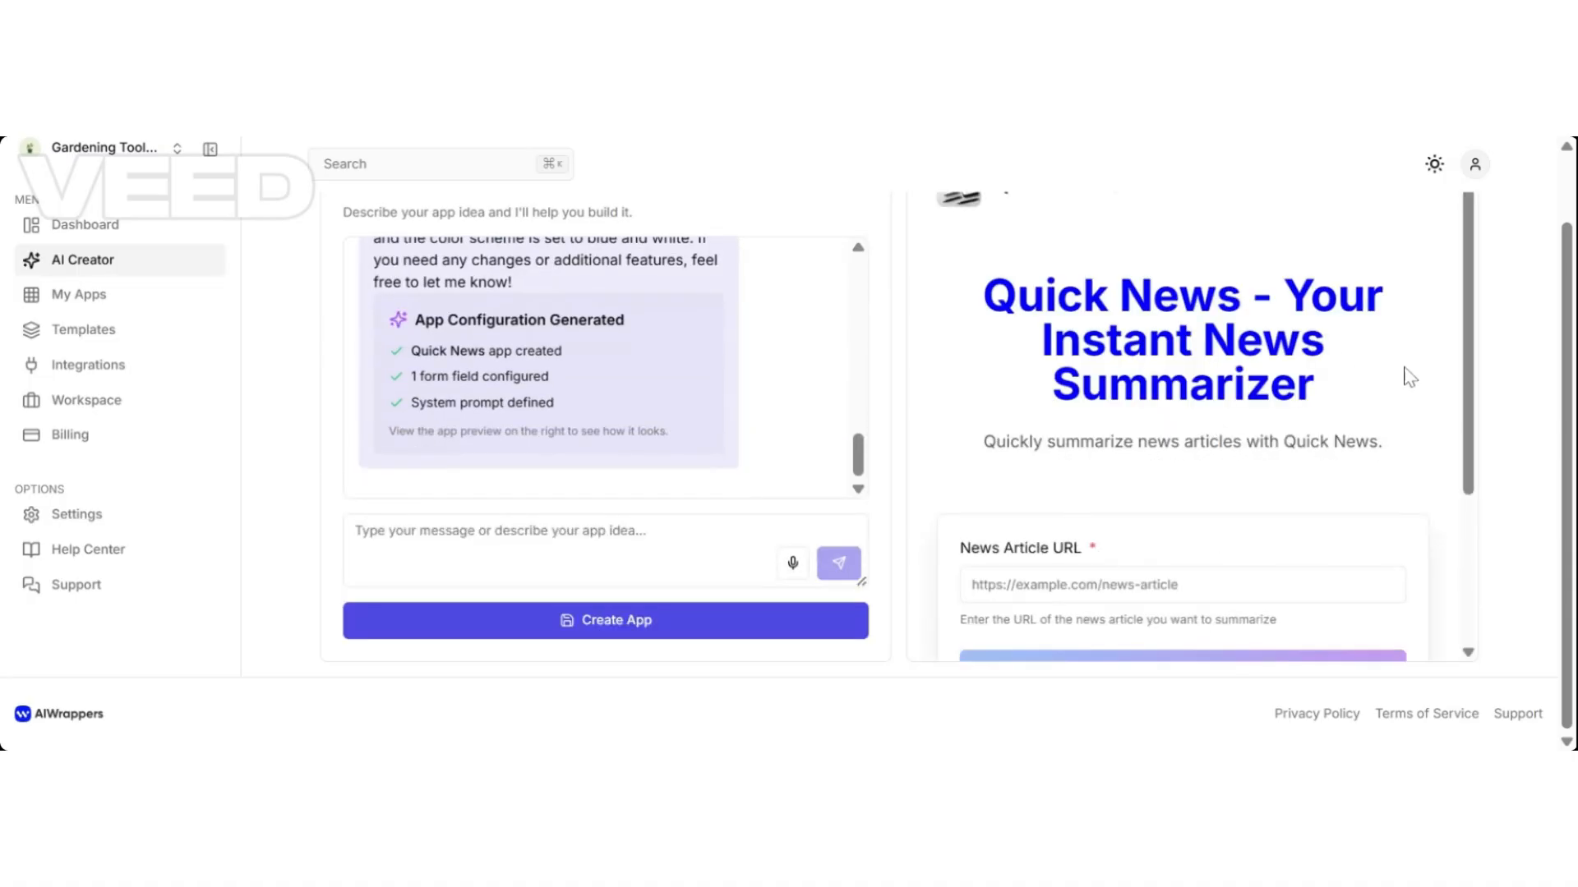
pyautogui.scroll(2, 1553, 305)
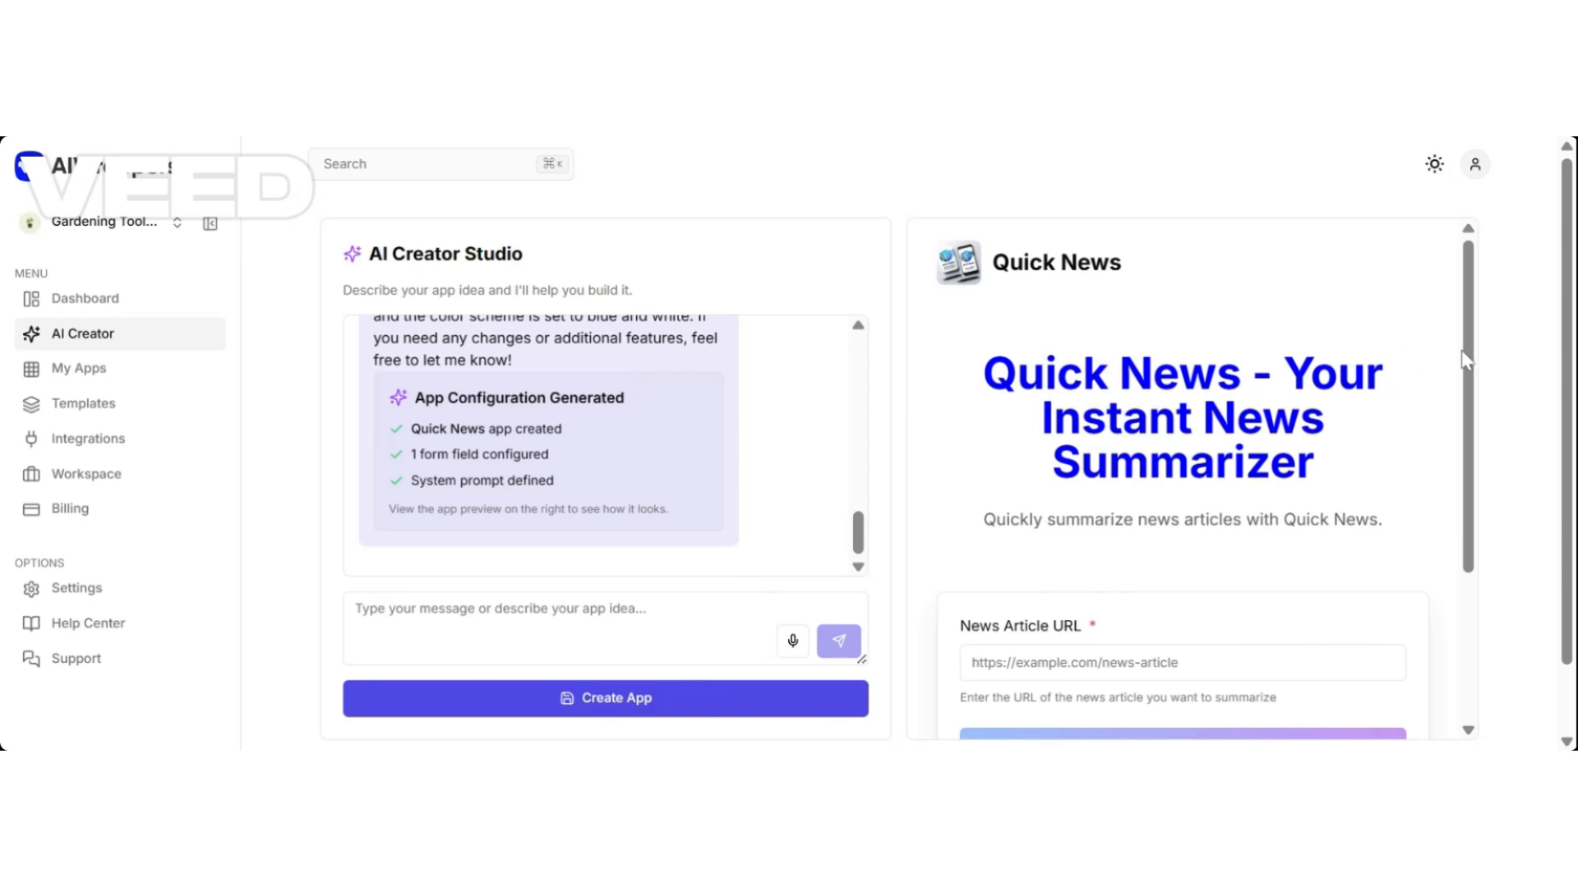
pyautogui.moveTo(1467, 360); pyautogui.dragTo(1314, 482)
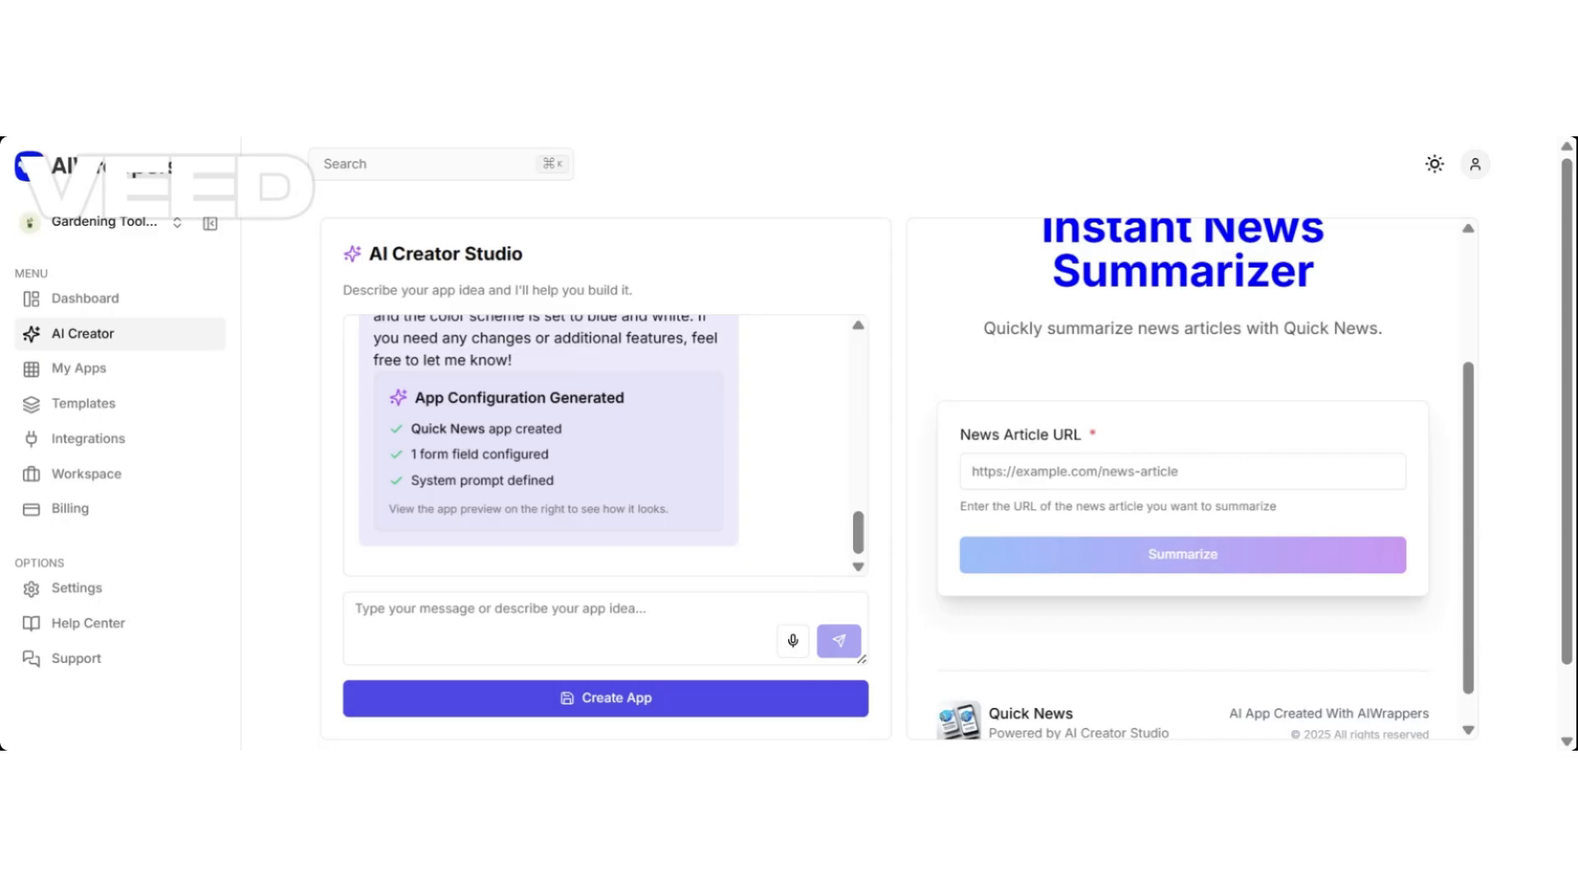
pyautogui.click(575, 629)
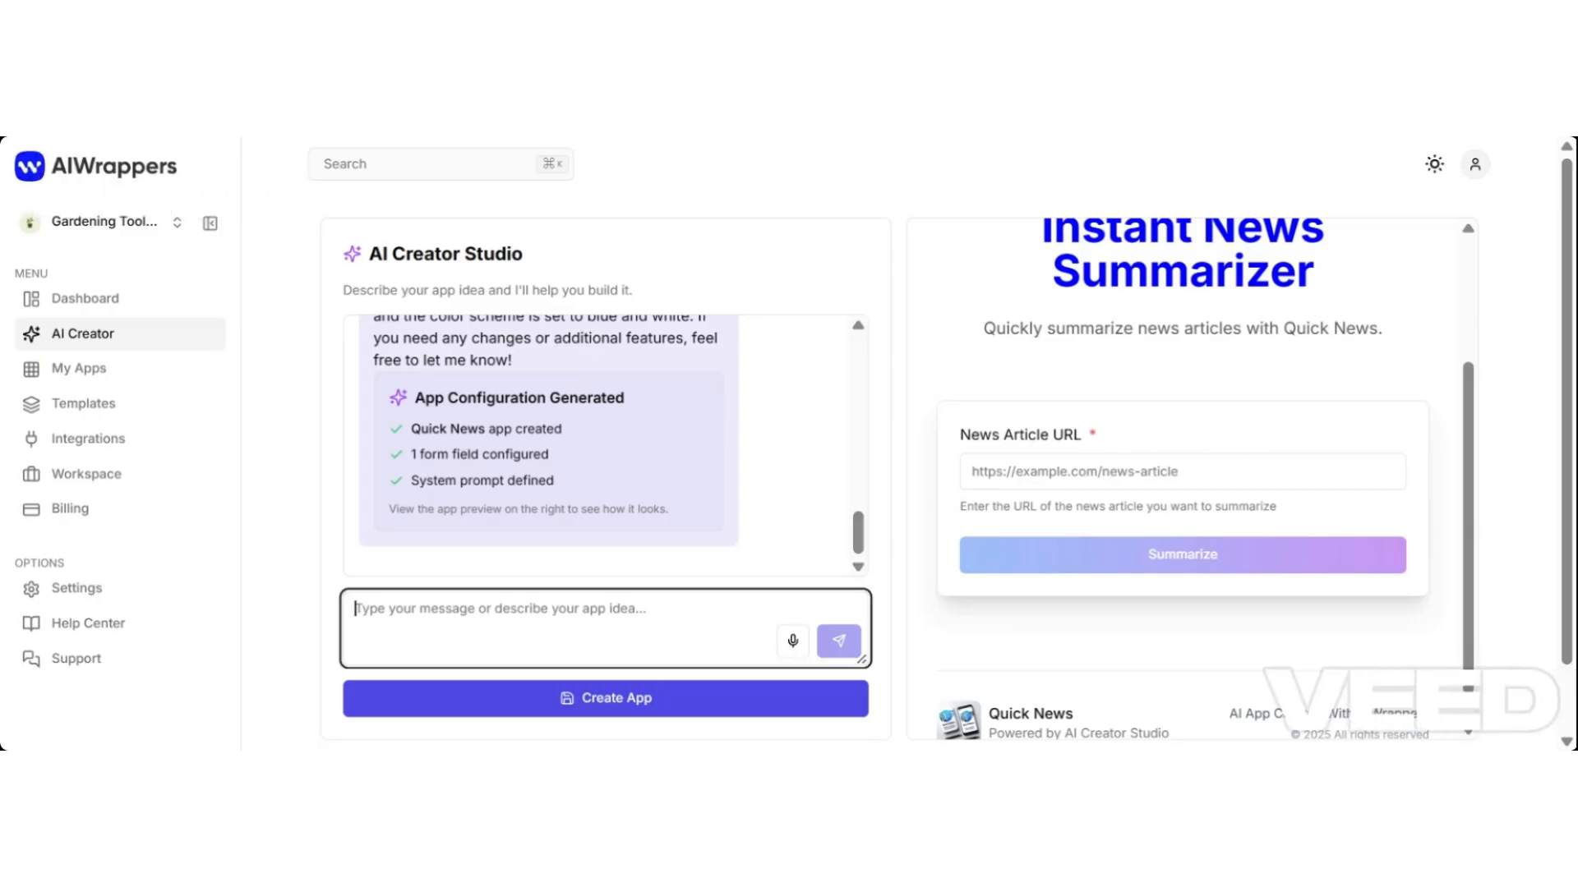
pyautogui.scroll(3, 1474, 534)
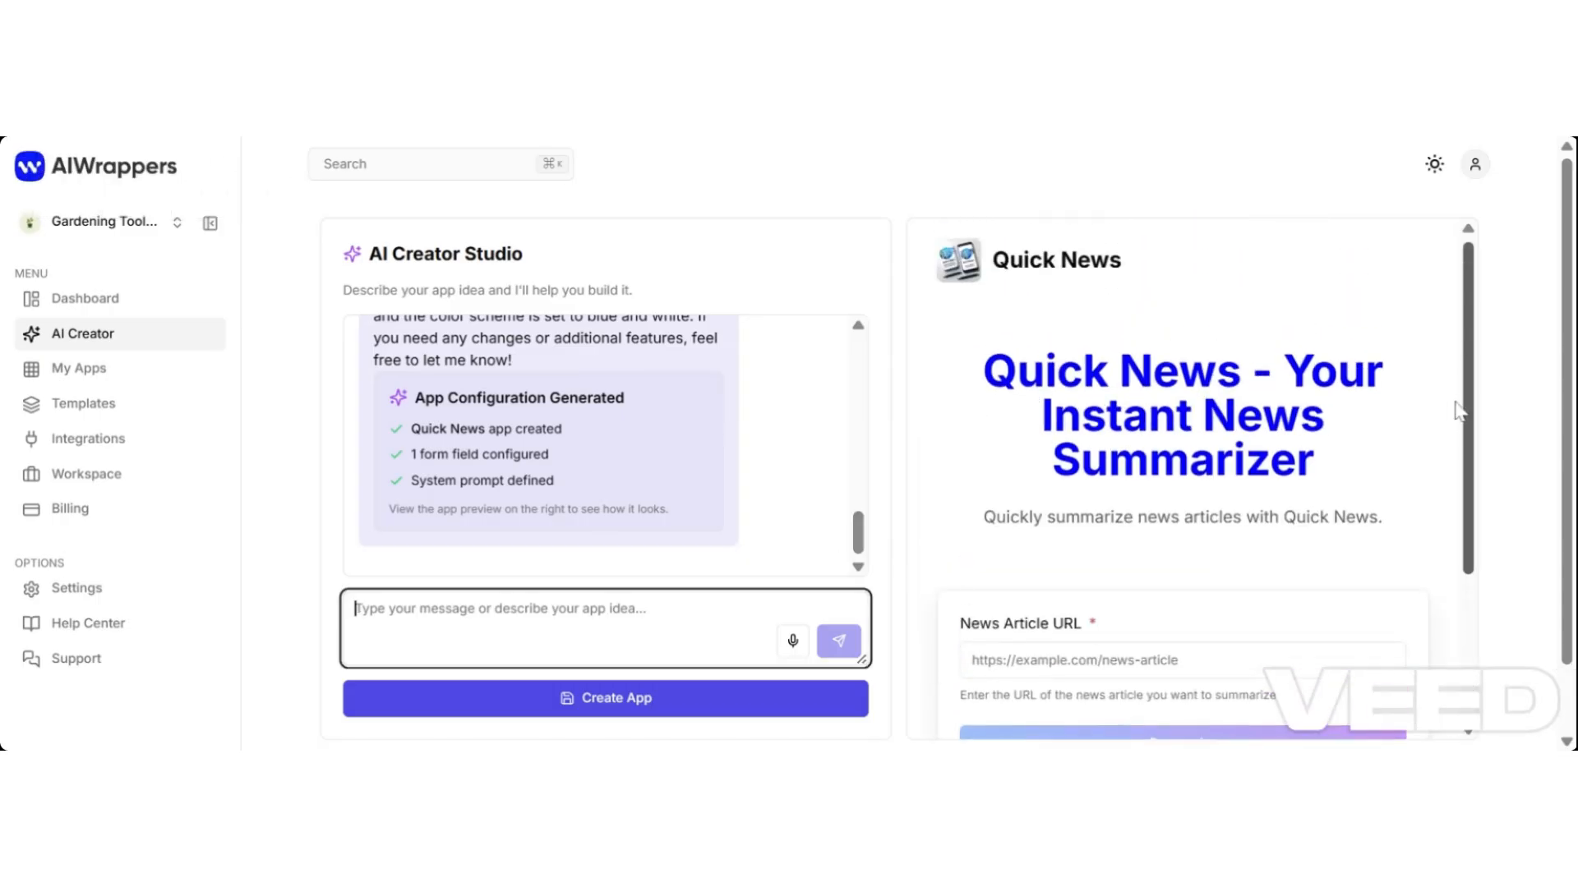
pyautogui.scroll(-2, 1455, 456)
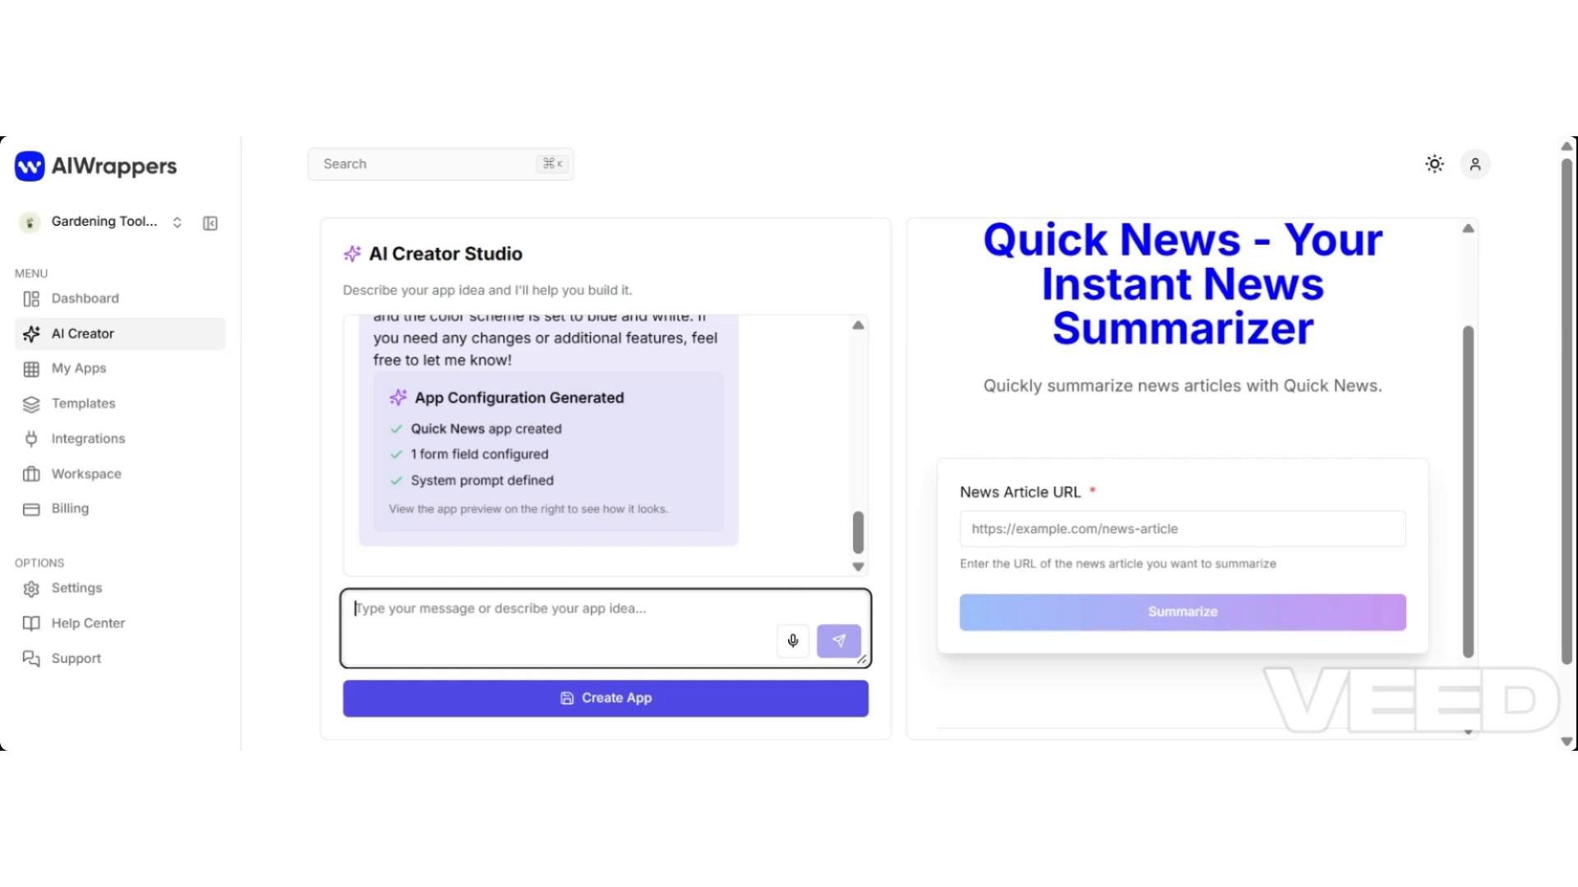
# Ask the AI Creator to add an email address section before the news article URL.
pyautogui.write('Add')
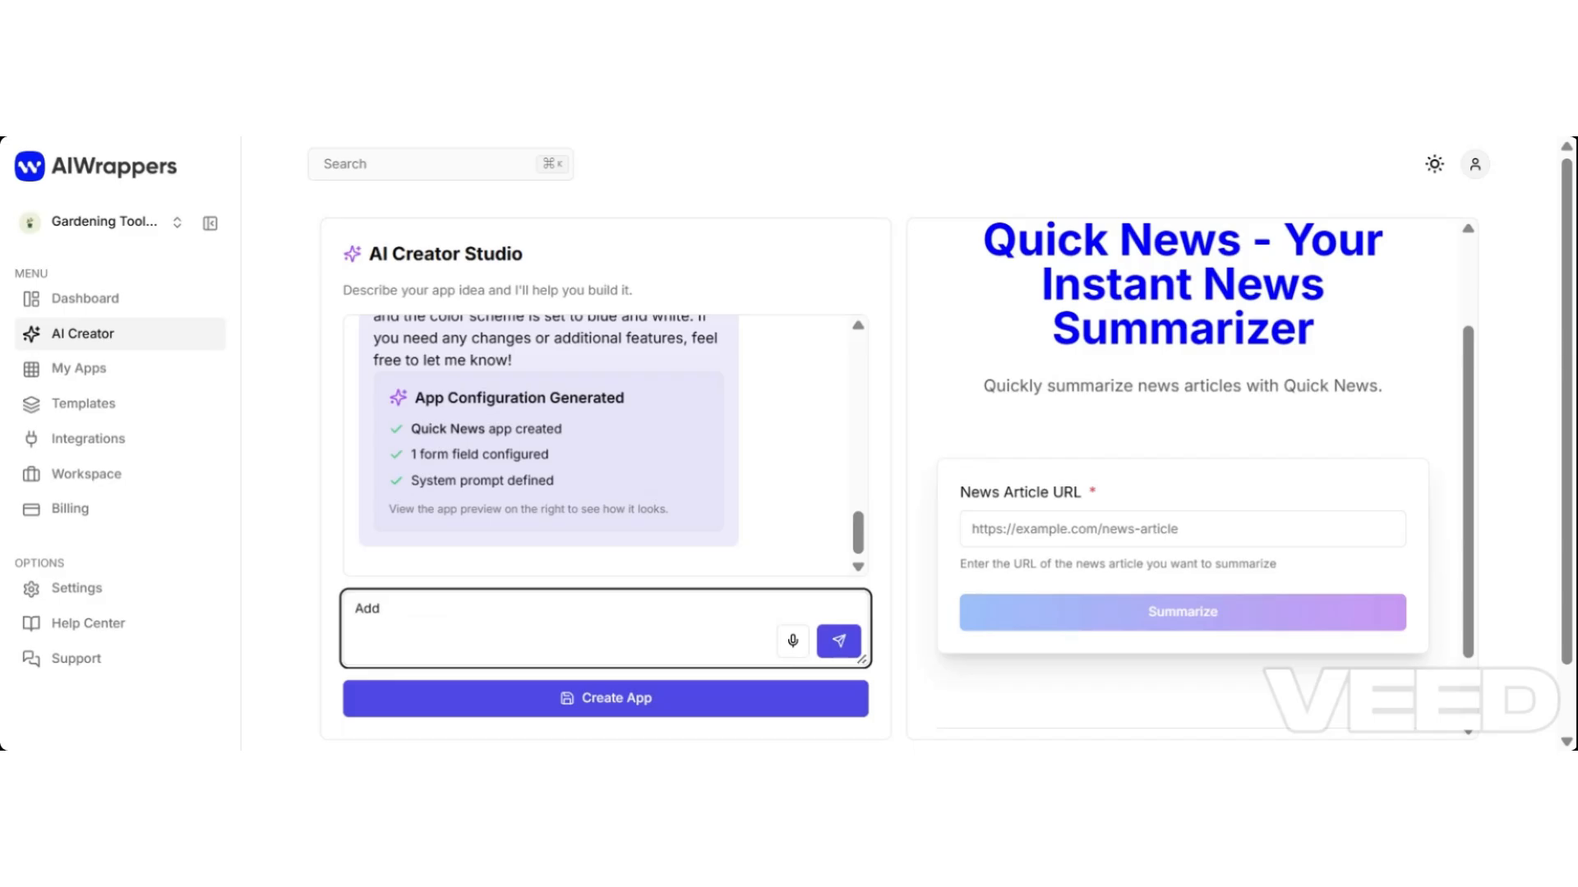
pyautogui.write(' a email address section befo')
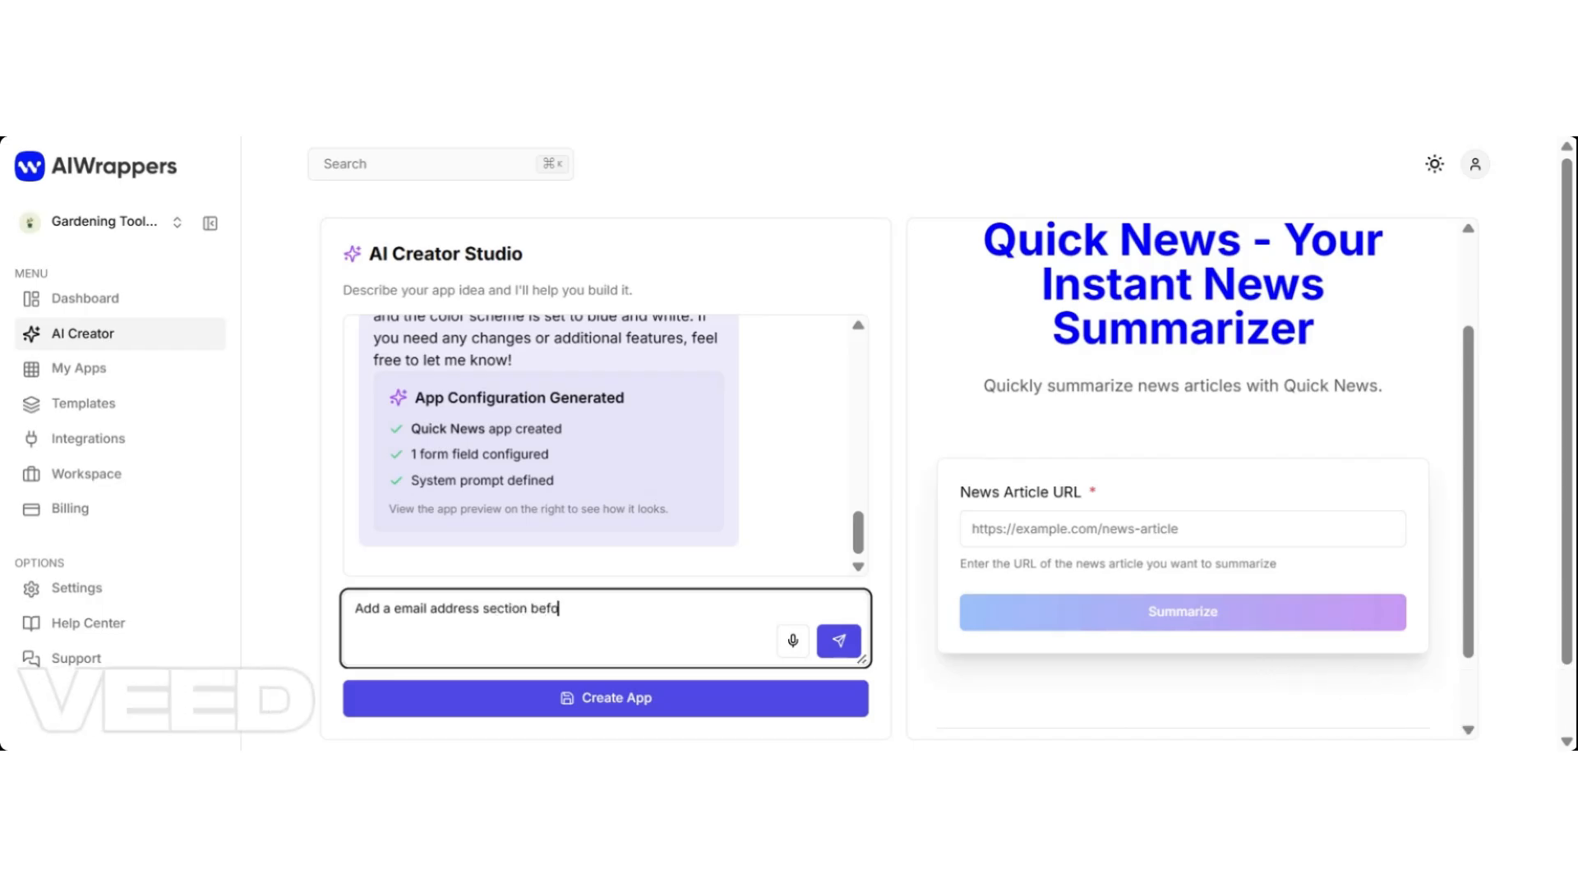
pyautogui.write('re the news article url')
pyautogui.press('Return')
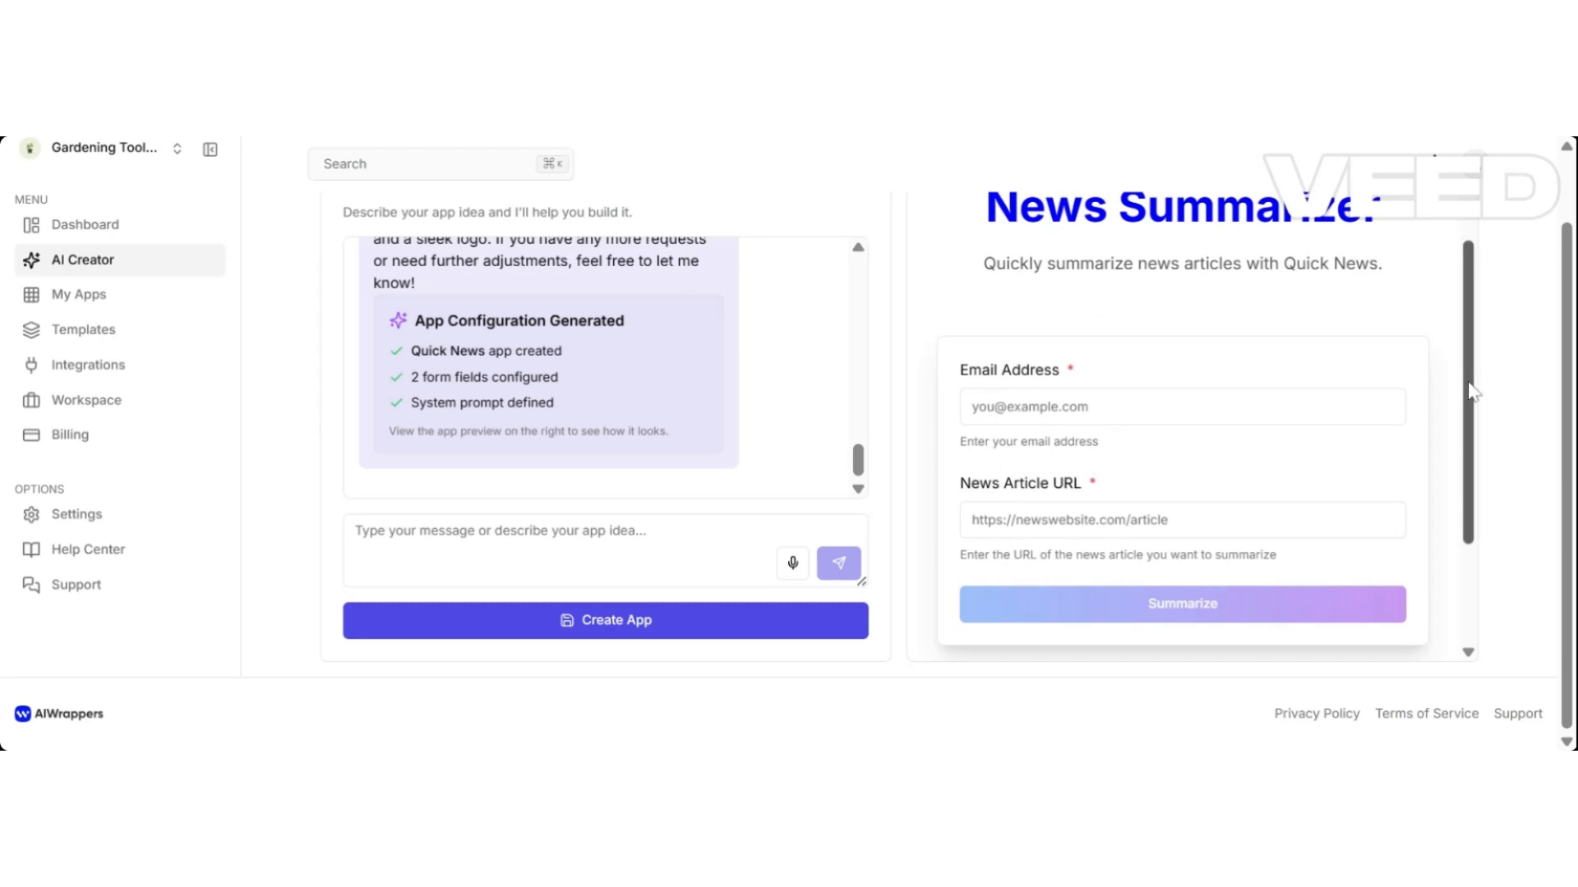
pyautogui.moveTo(1468, 386); pyautogui.dragTo(1456, 331)
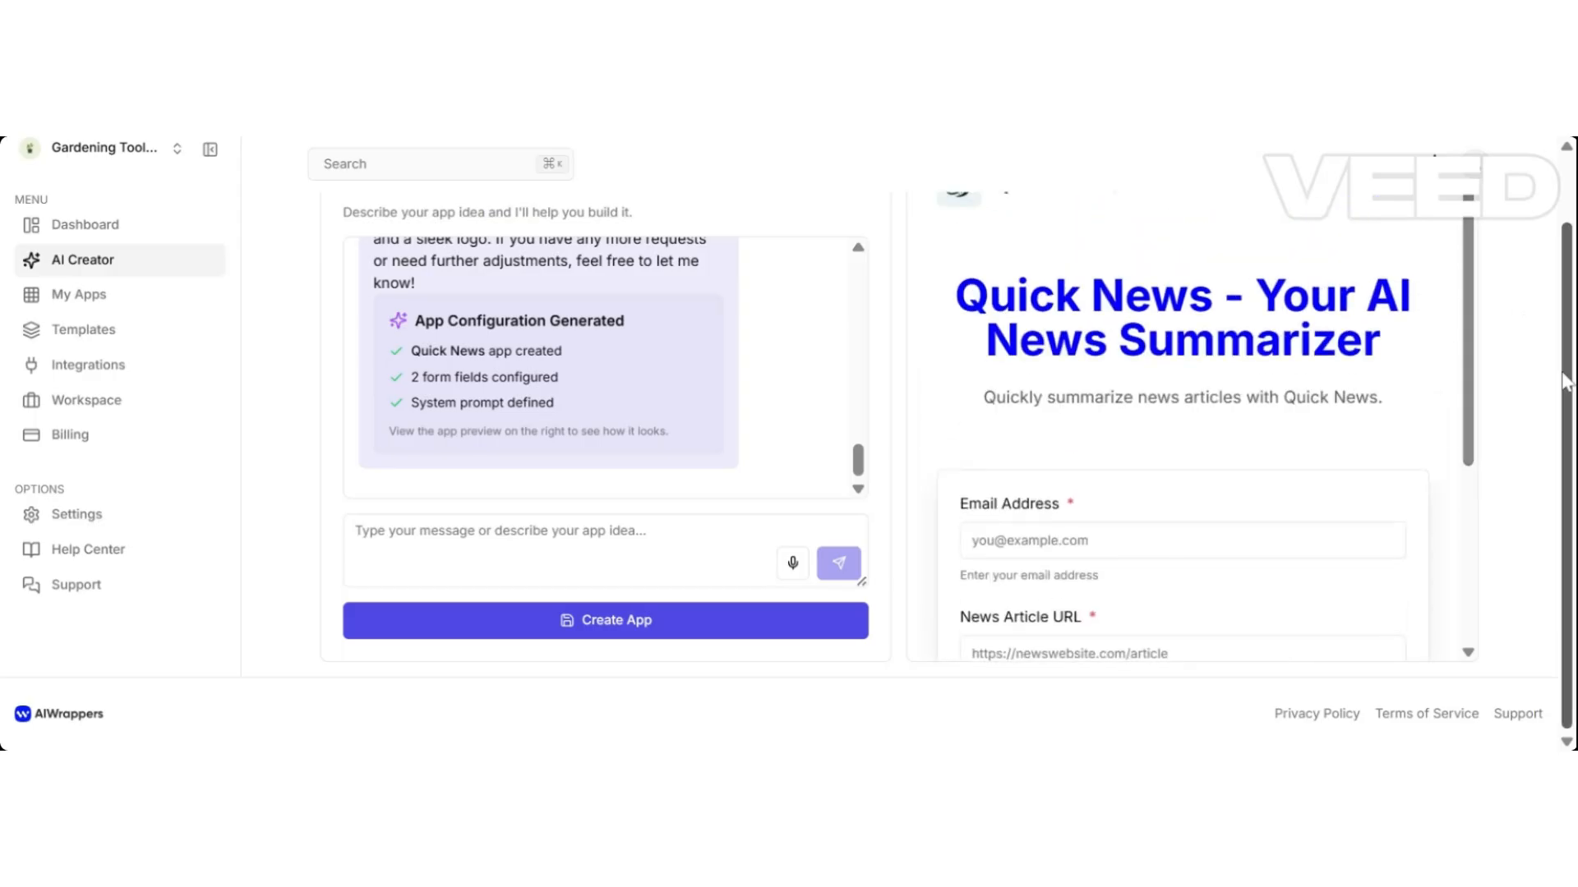
pyautogui.moveTo(1561, 368); pyautogui.dragTo(1564, 300)
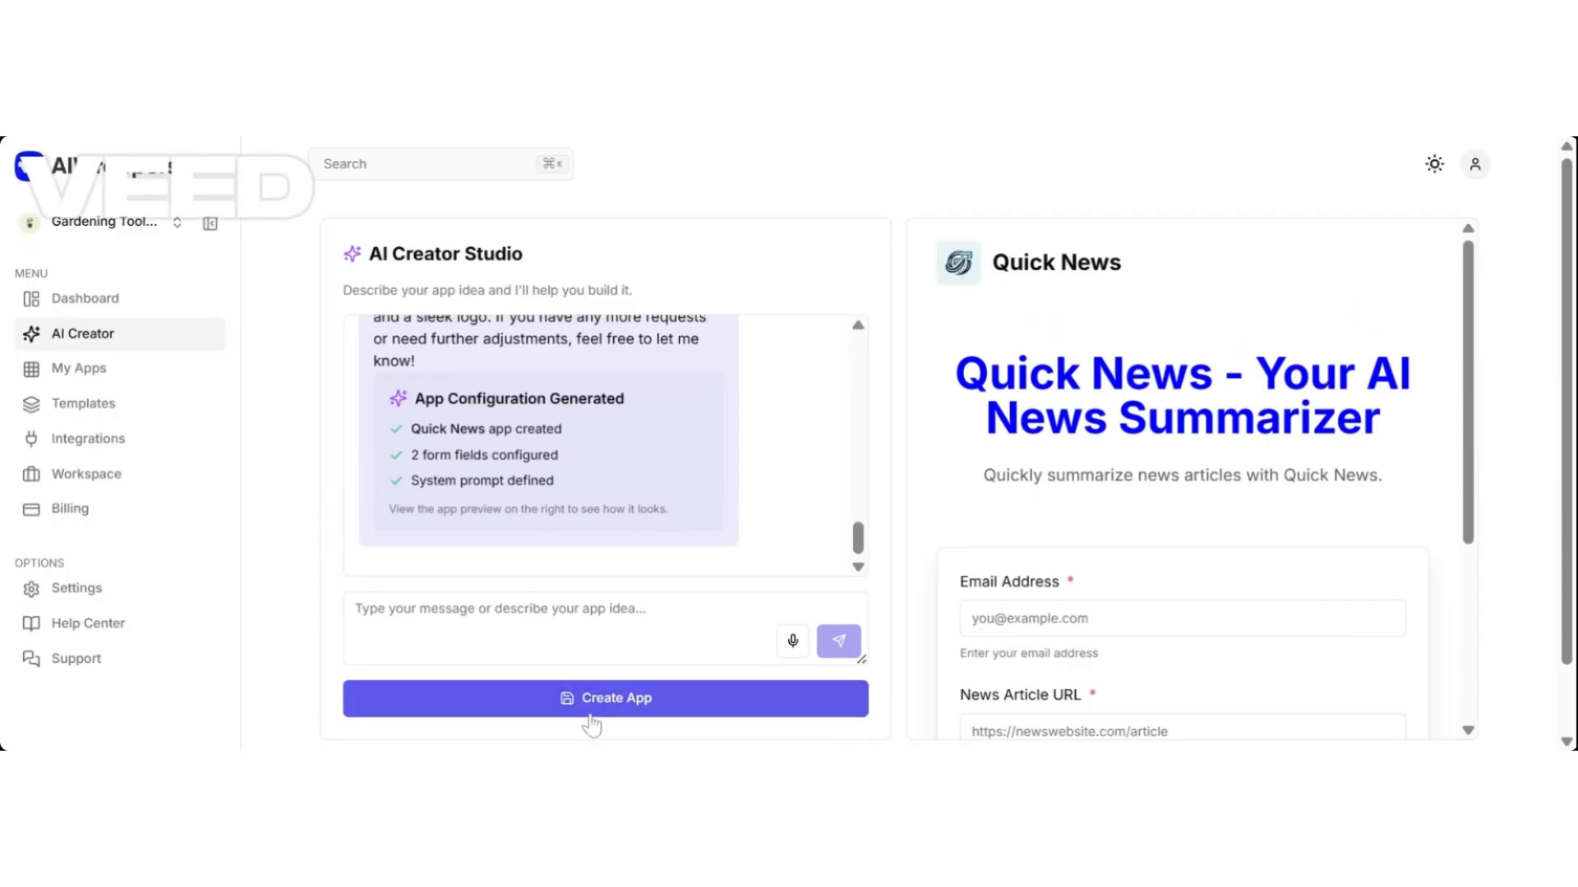
# Create the Quick News app and copy its live share link.
pyautogui.click(643, 705)
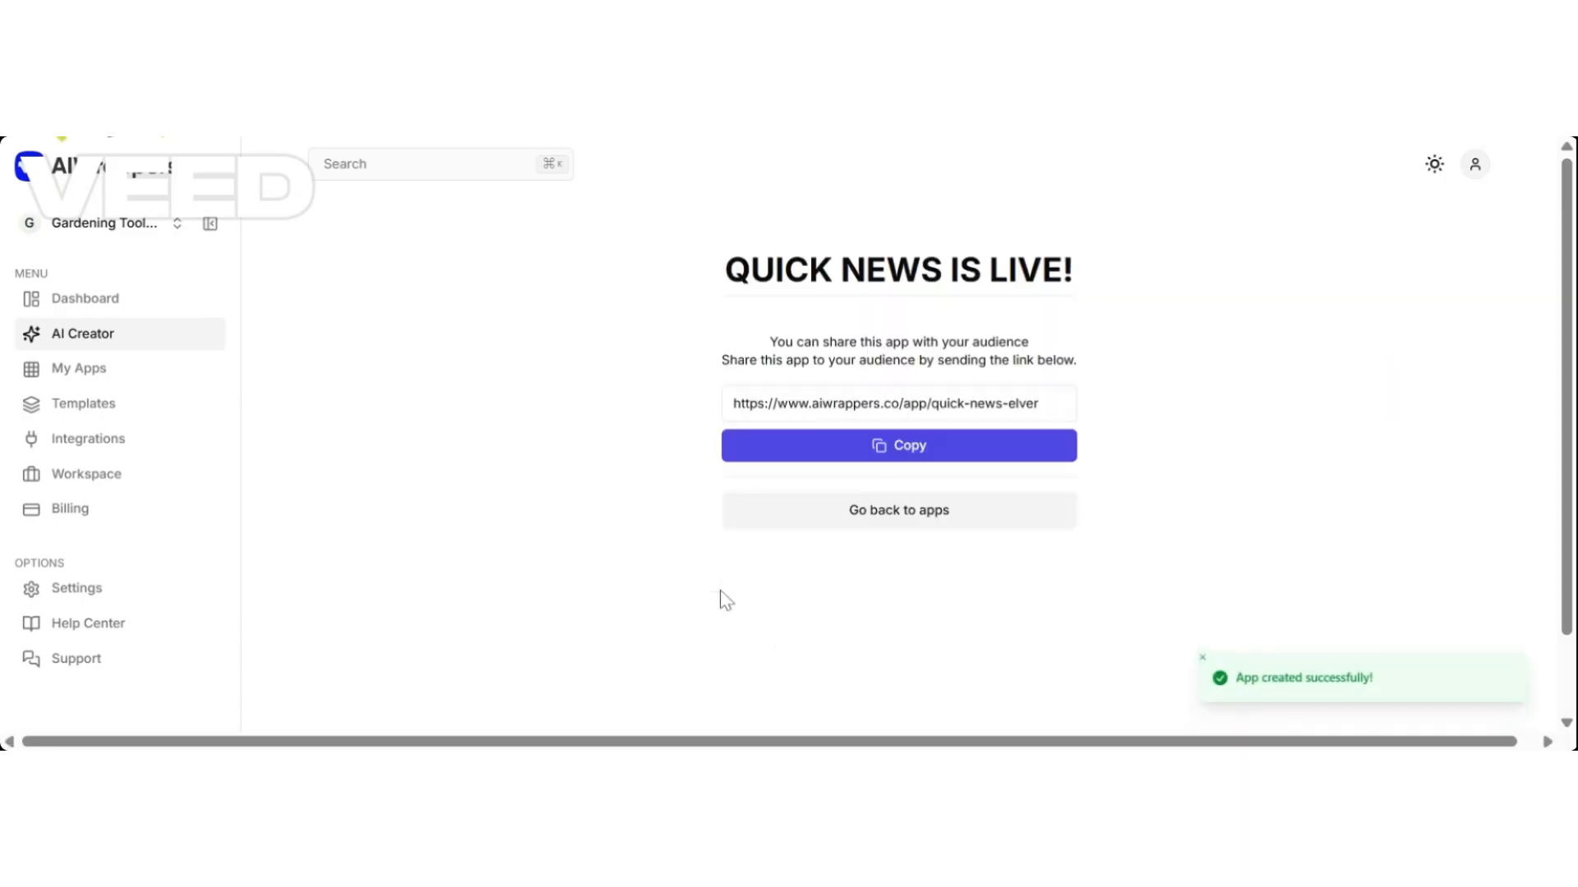
pyautogui.click(890, 456)
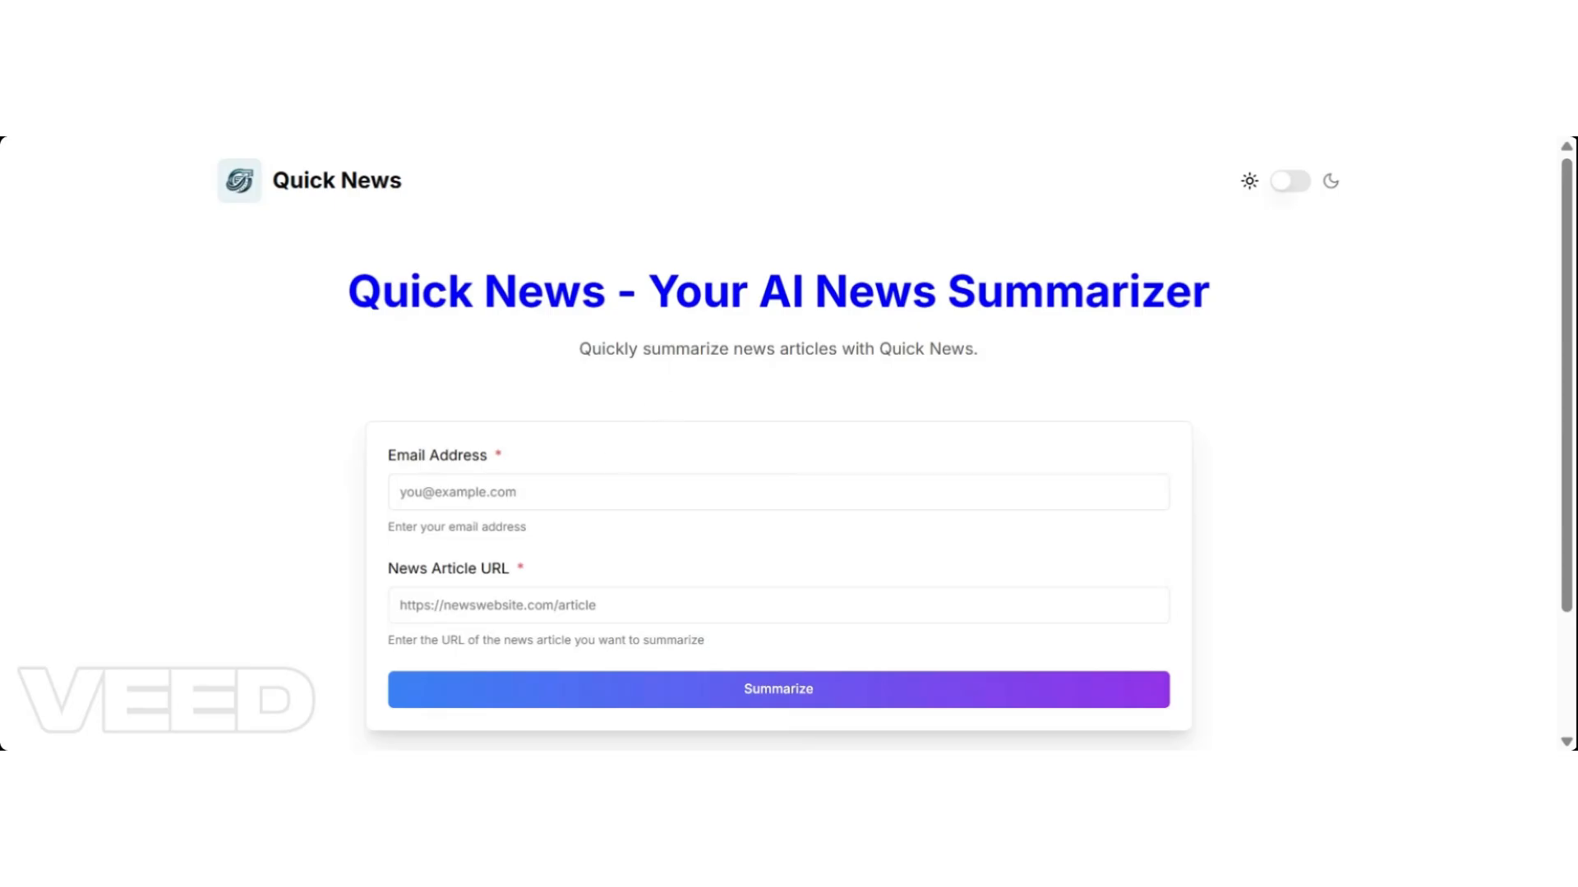
# Paste the Al Jazeera article URL, enter a Gmail address, and request the summary.
pyautogui.click(578, 590)
pyautogui.hotkey('ctrl', 'v')
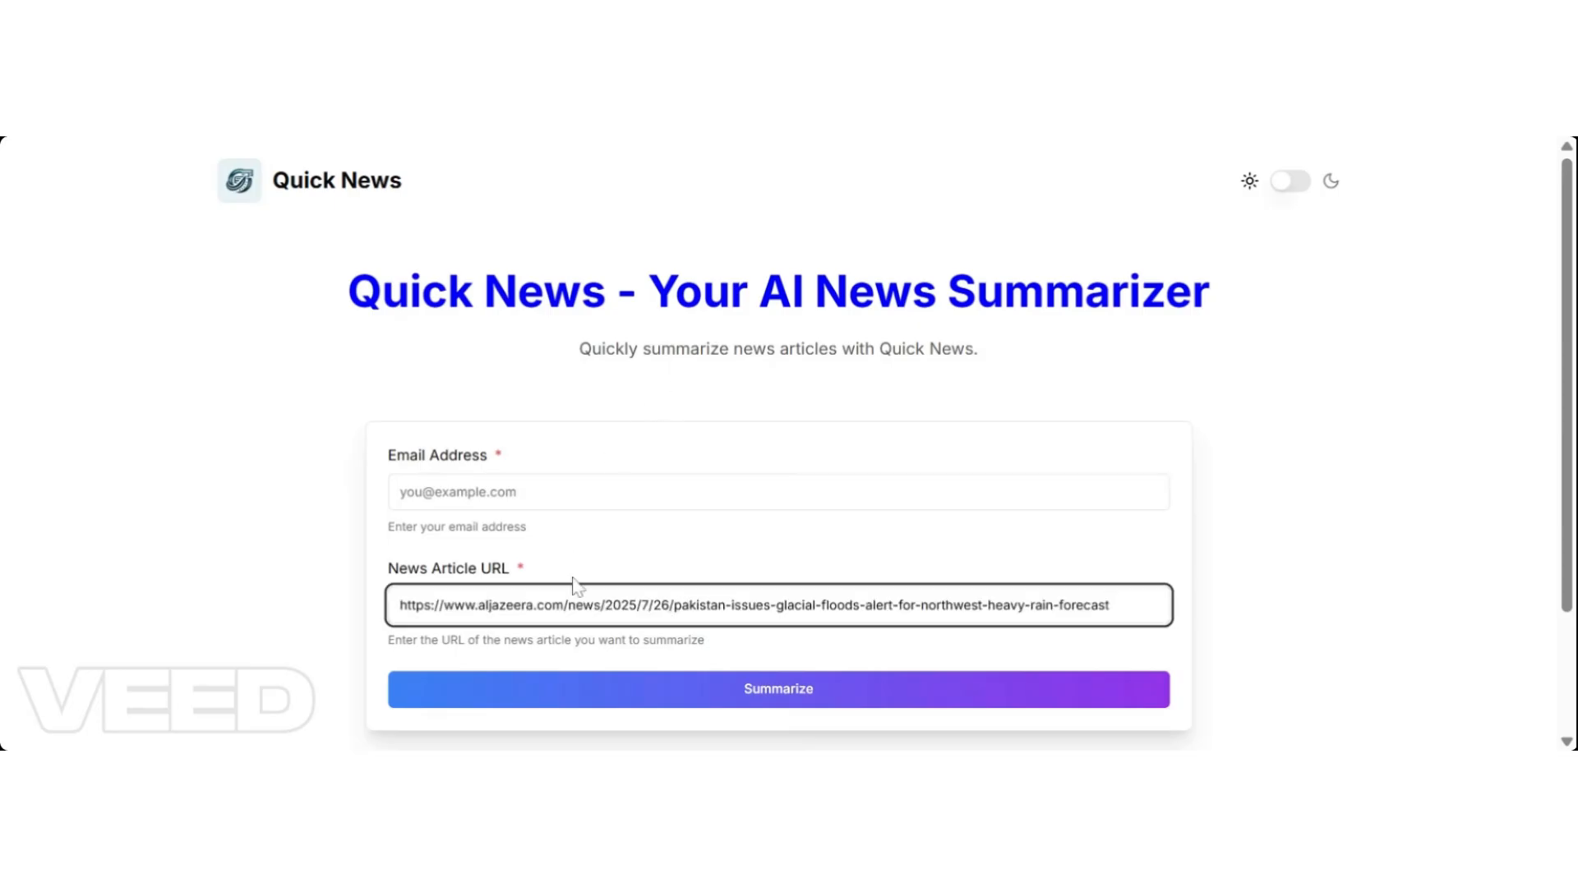
pyautogui.click(400, 491)
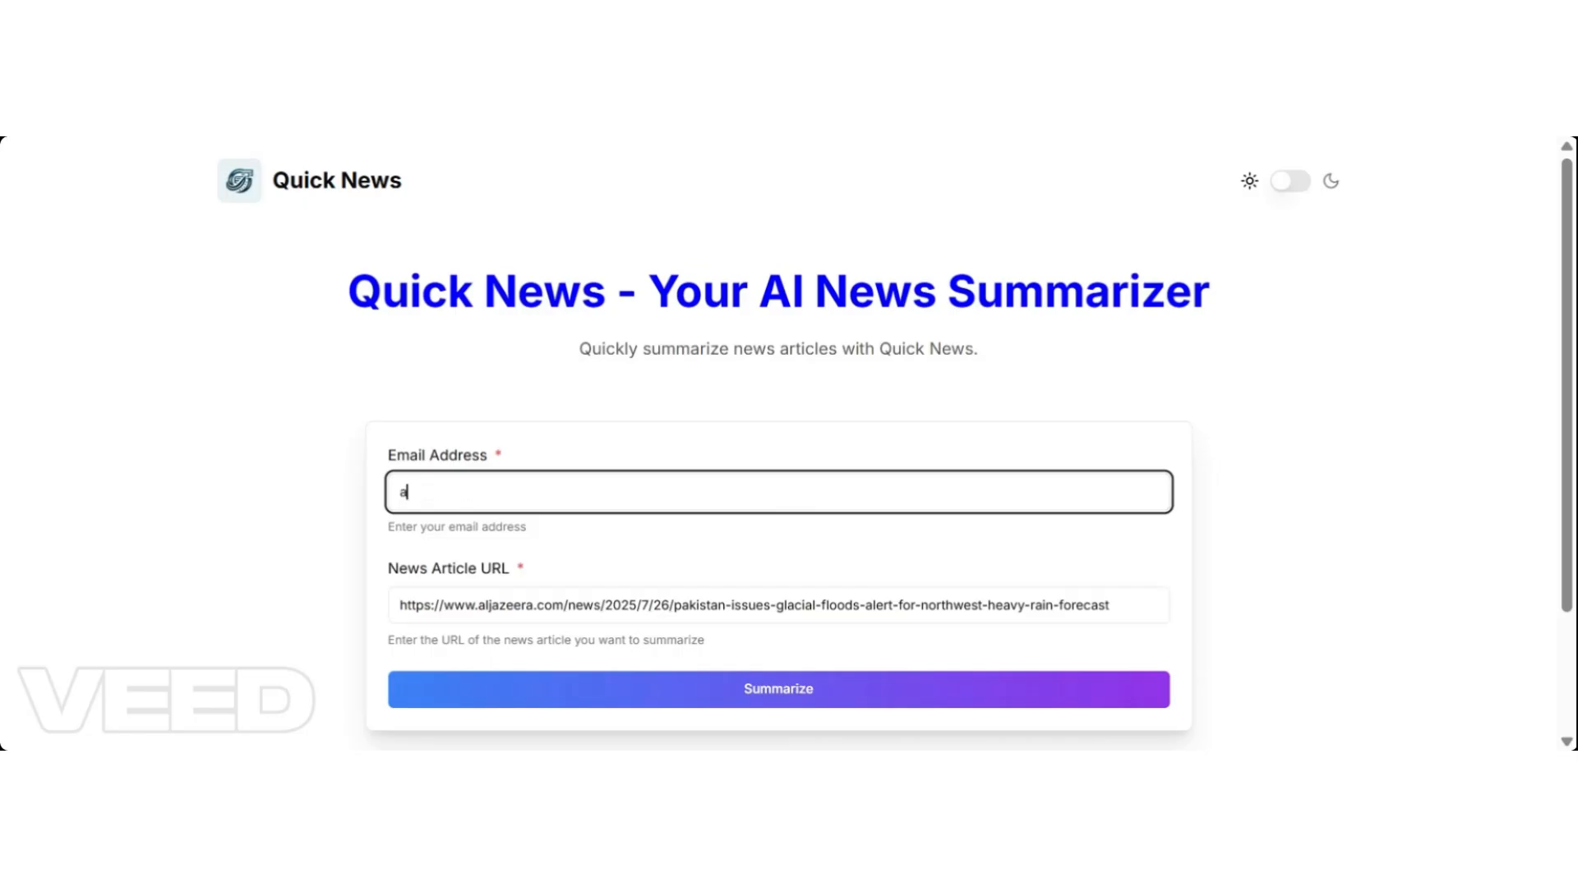
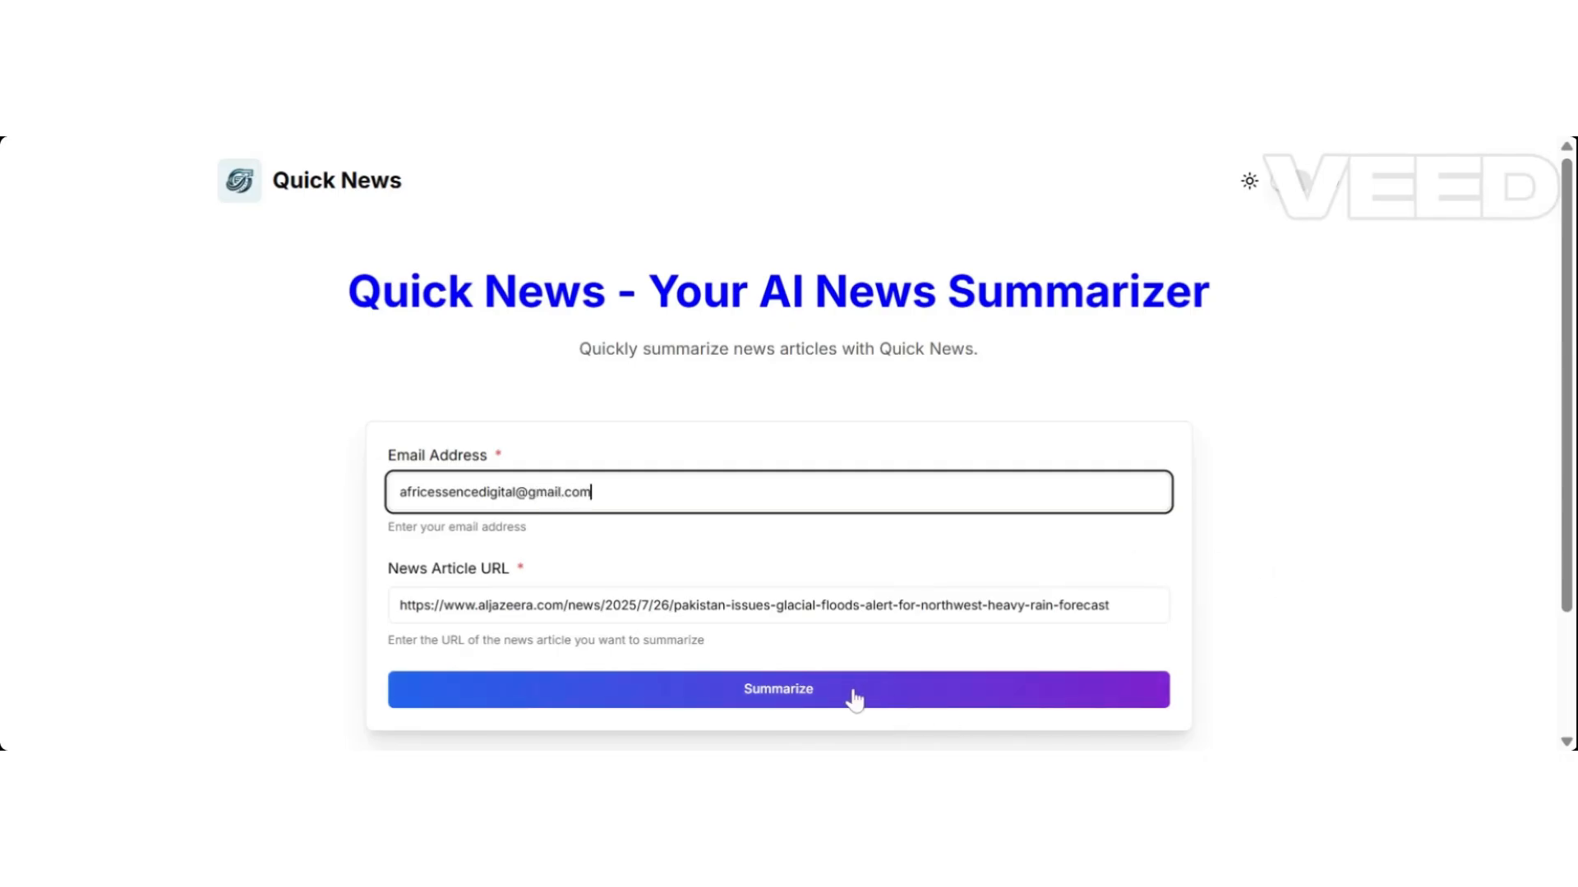
pyautogui.click(788, 697)
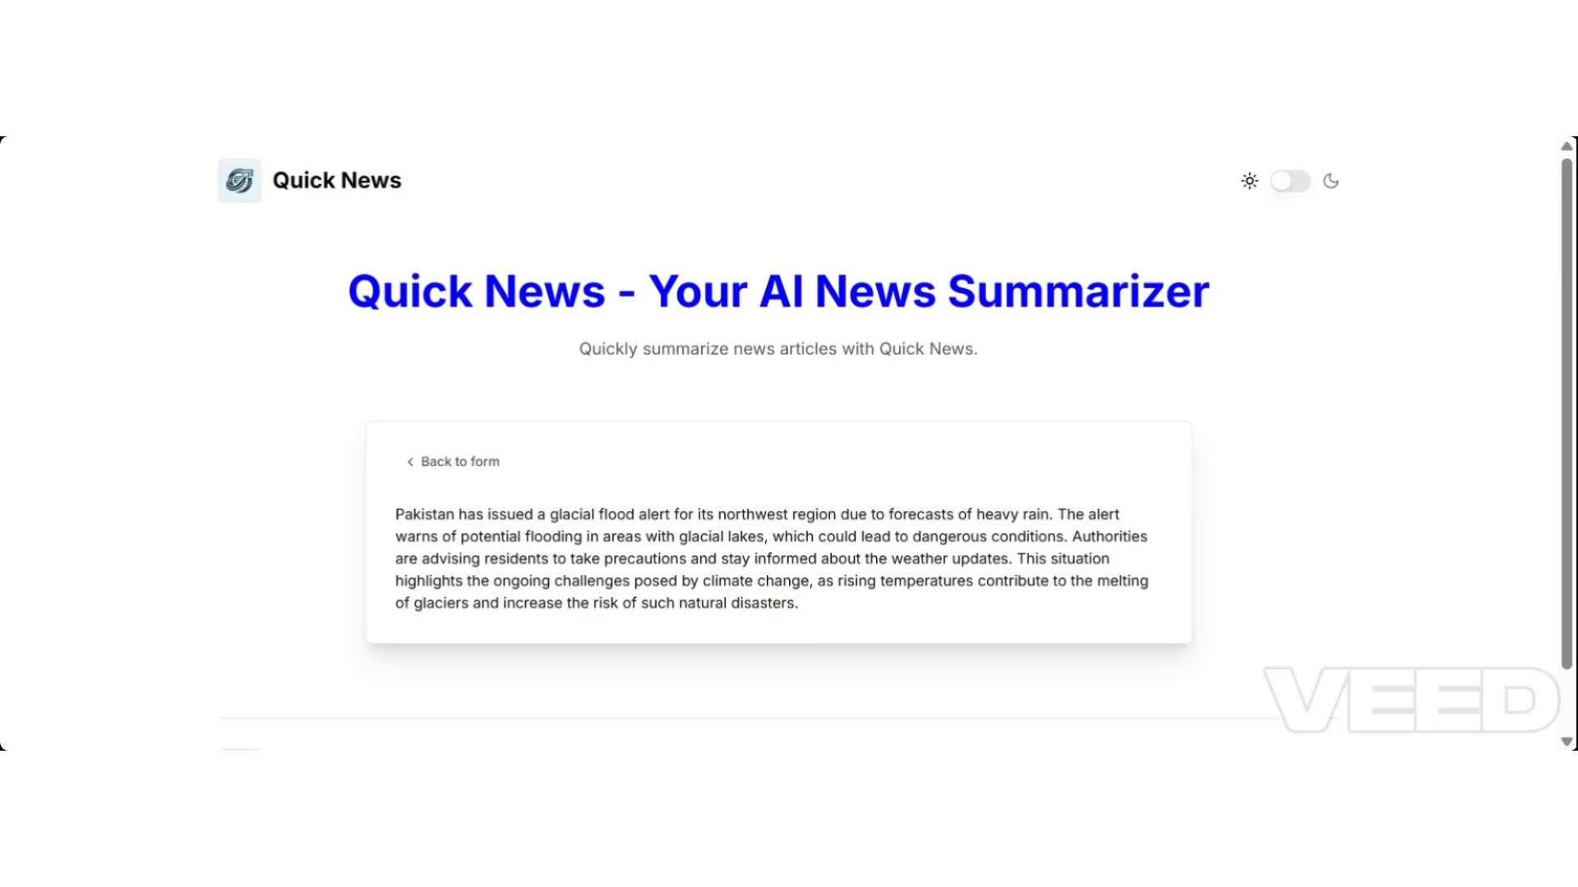
# Toggle the app between dark and light themes twice, ending in light theme.
pyautogui.click(1291, 185)
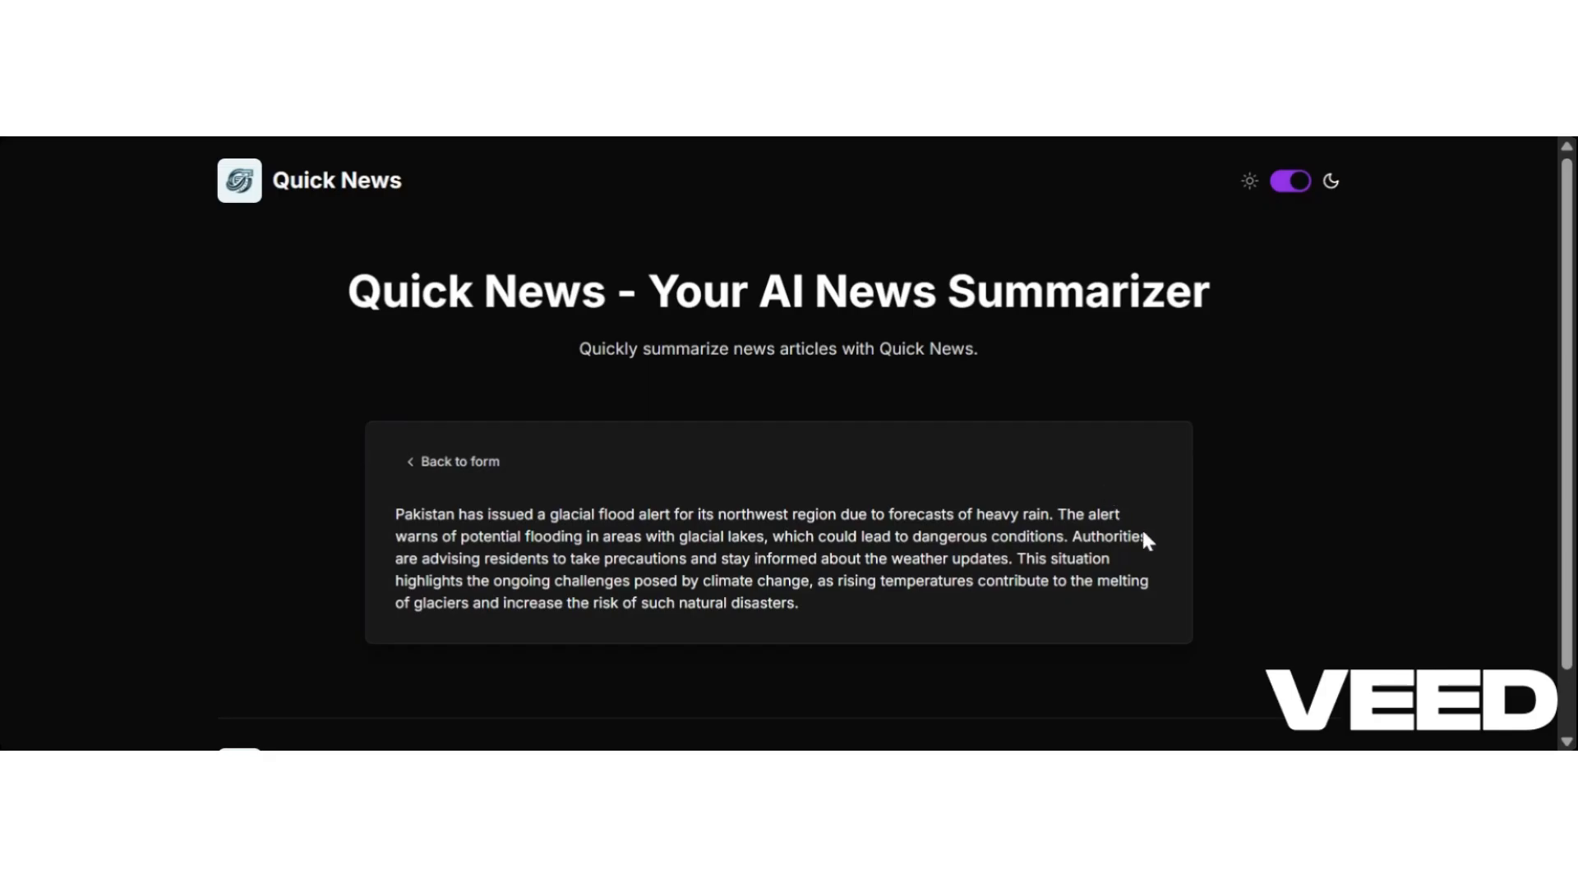
pyautogui.click(1279, 201)
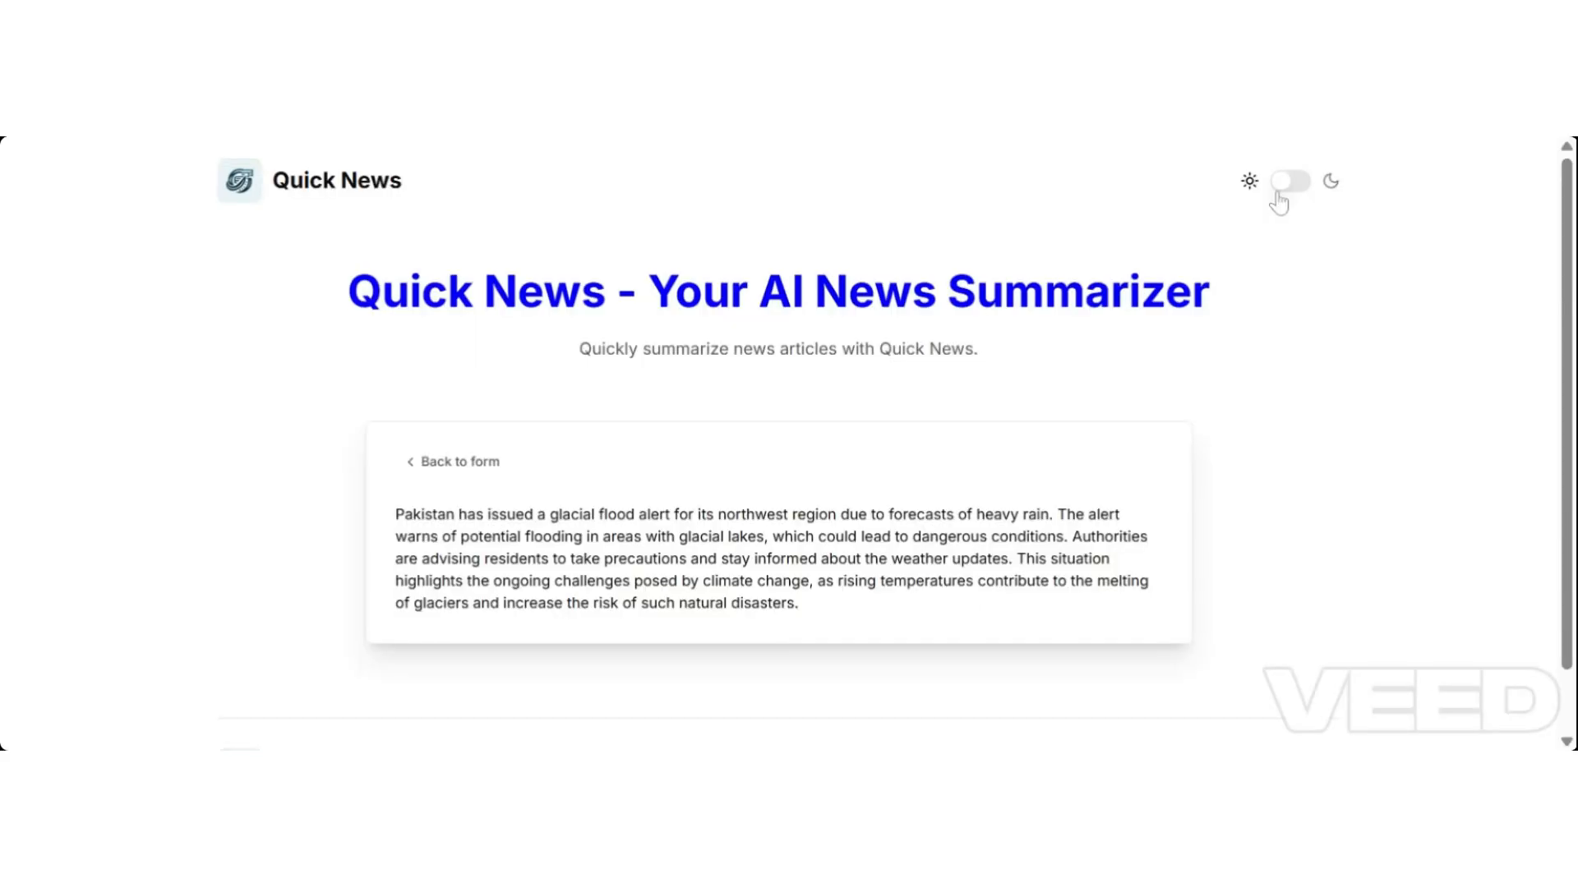
pyautogui.click(1297, 201)
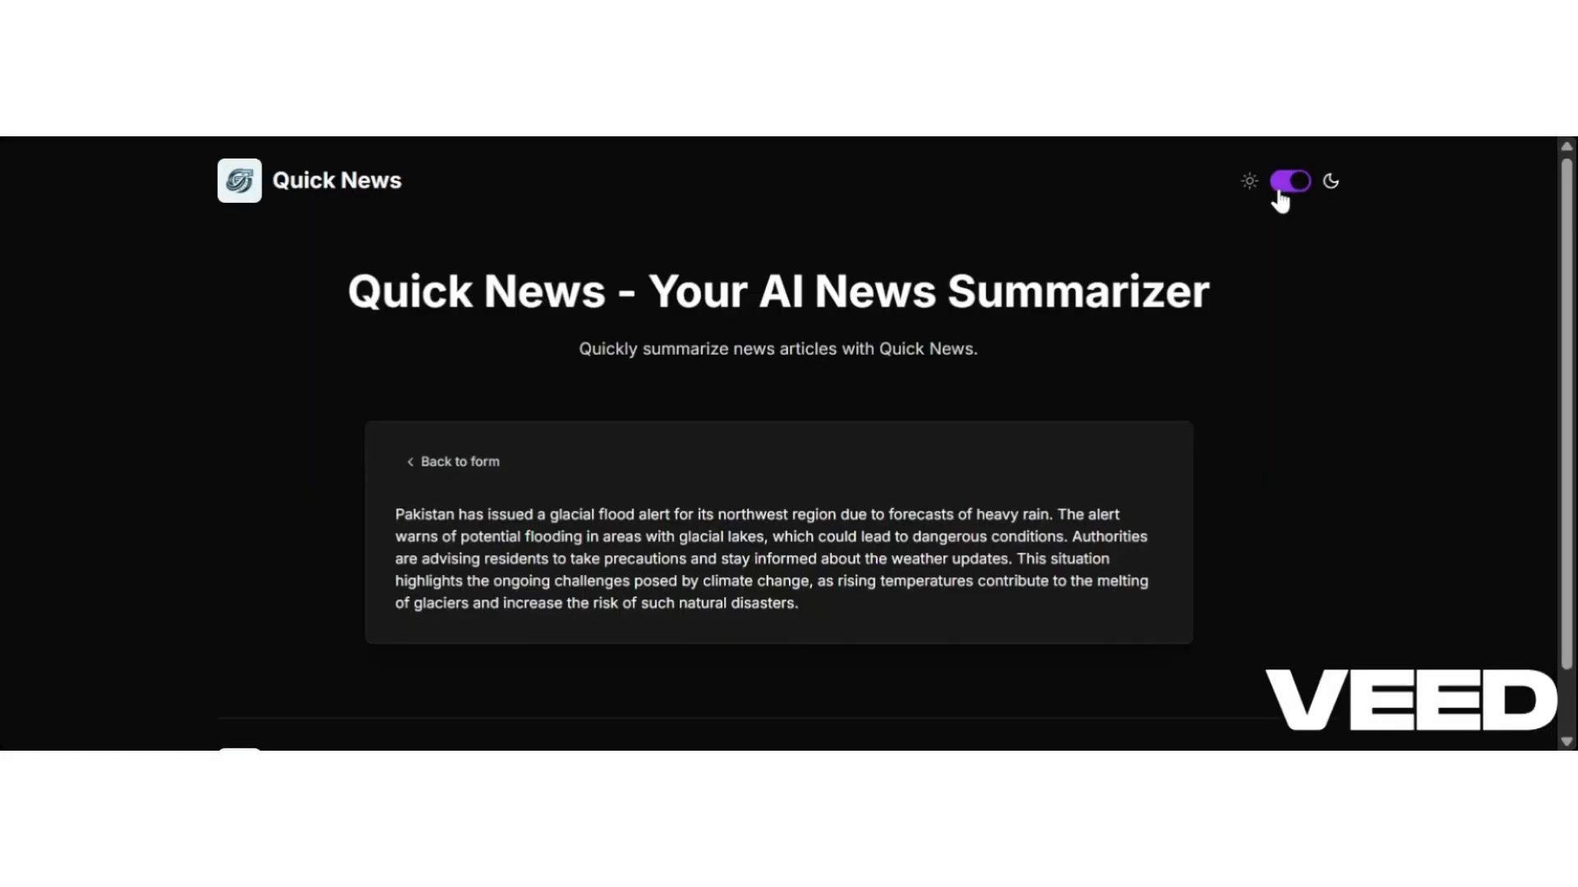
pyautogui.click(1280, 201)
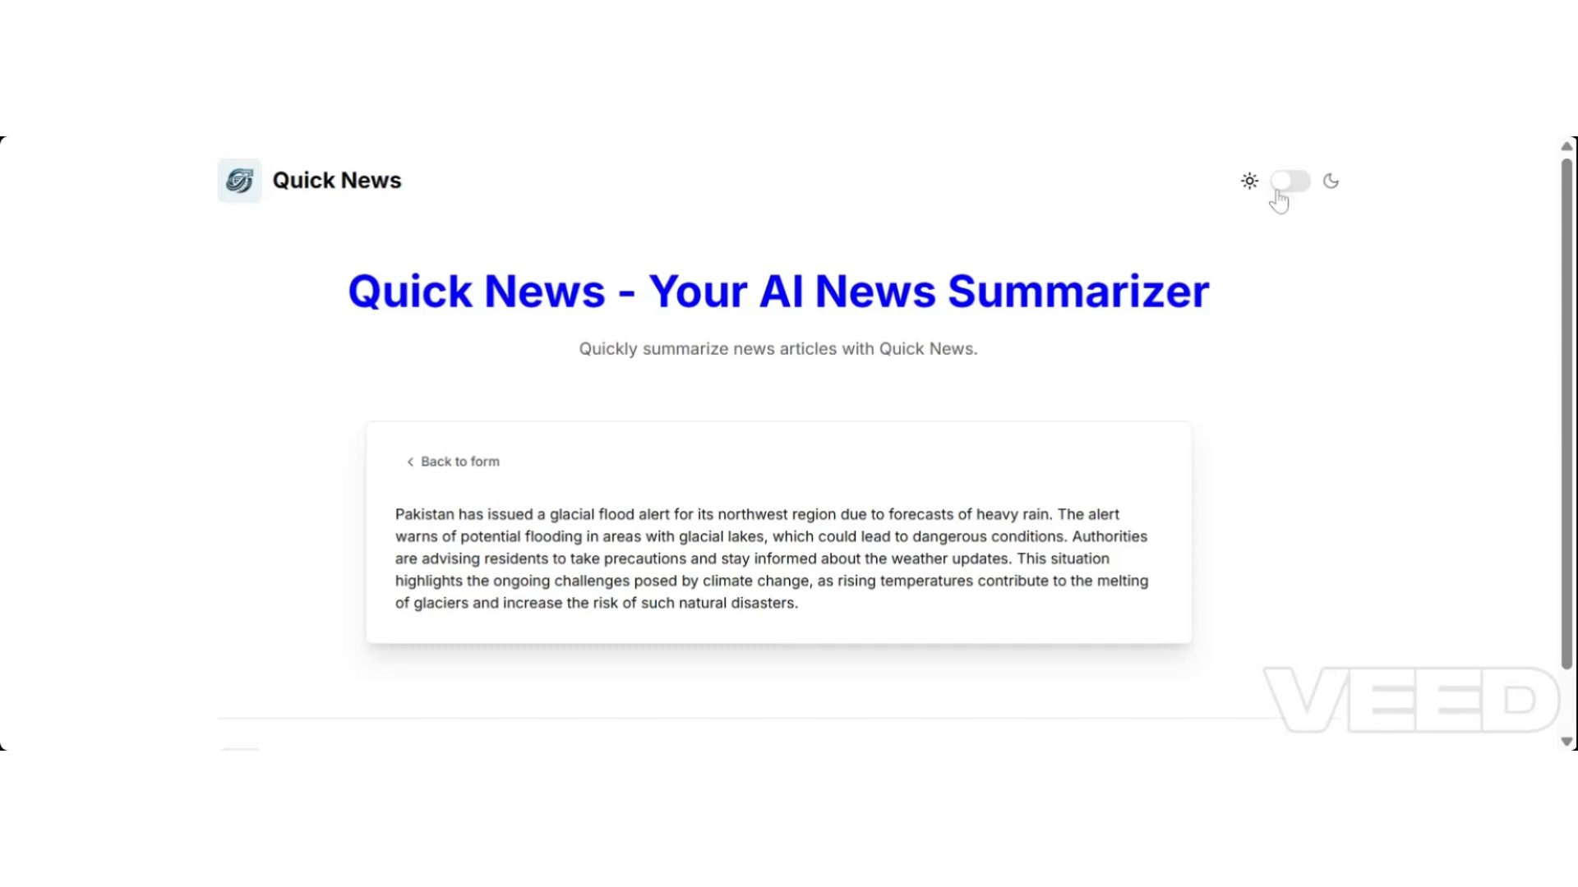
# Go back to the form and clear the article URL and email address fields.
pyautogui.click(429, 465)
pyautogui.click(787, 606)
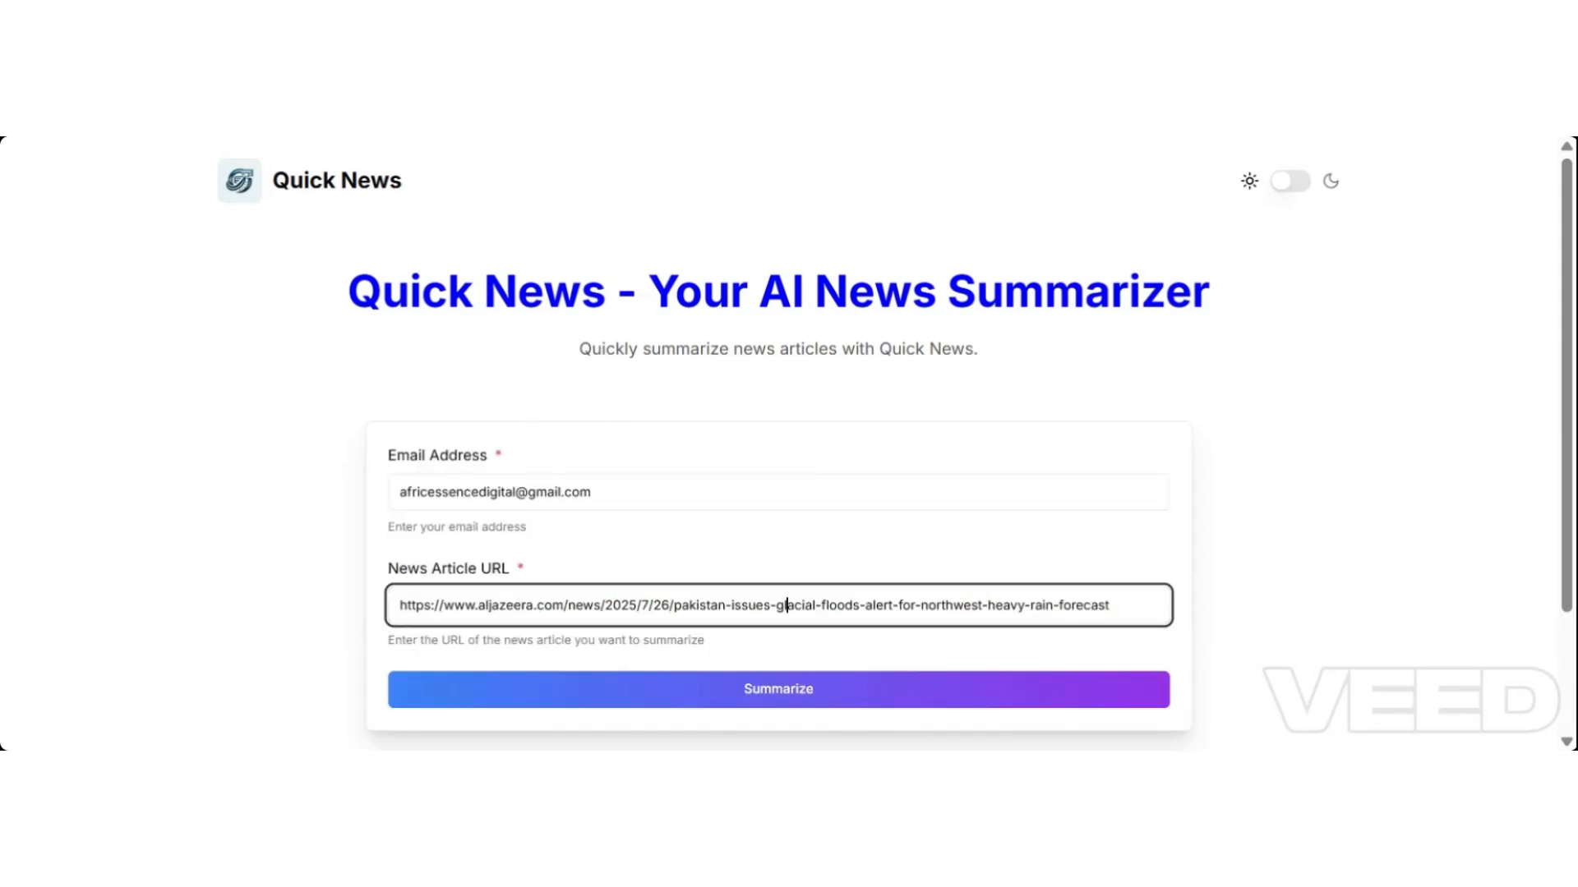
pyautogui.hotkey('ctrl', 'a')
pyautogui.press('BackSpace')
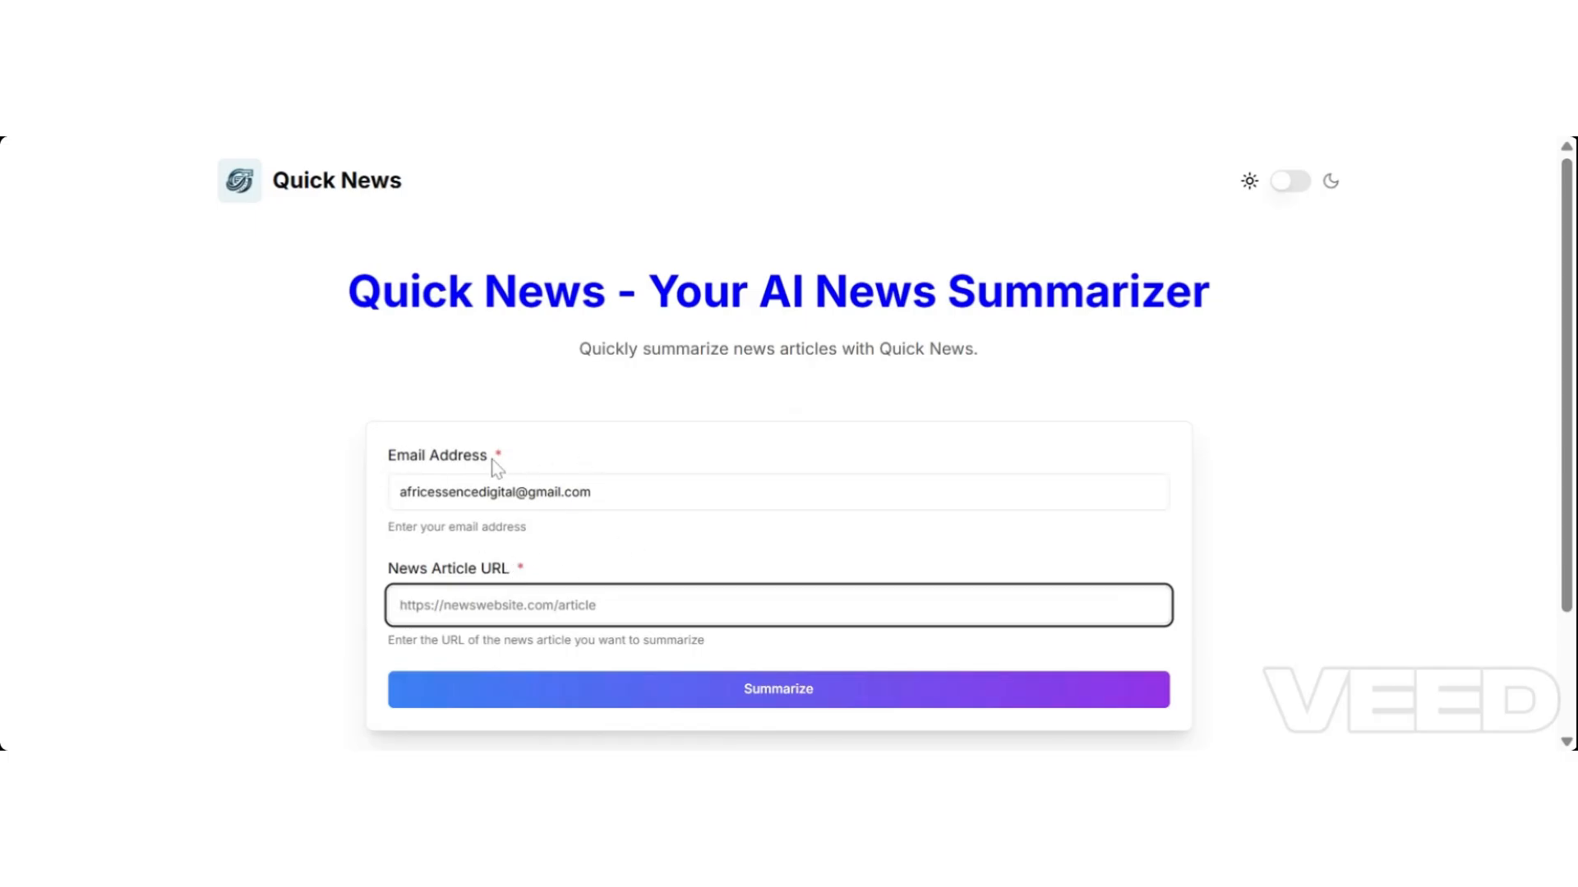
pyautogui.click(590, 492)
pyautogui.hotkey('ctrl', 'a')
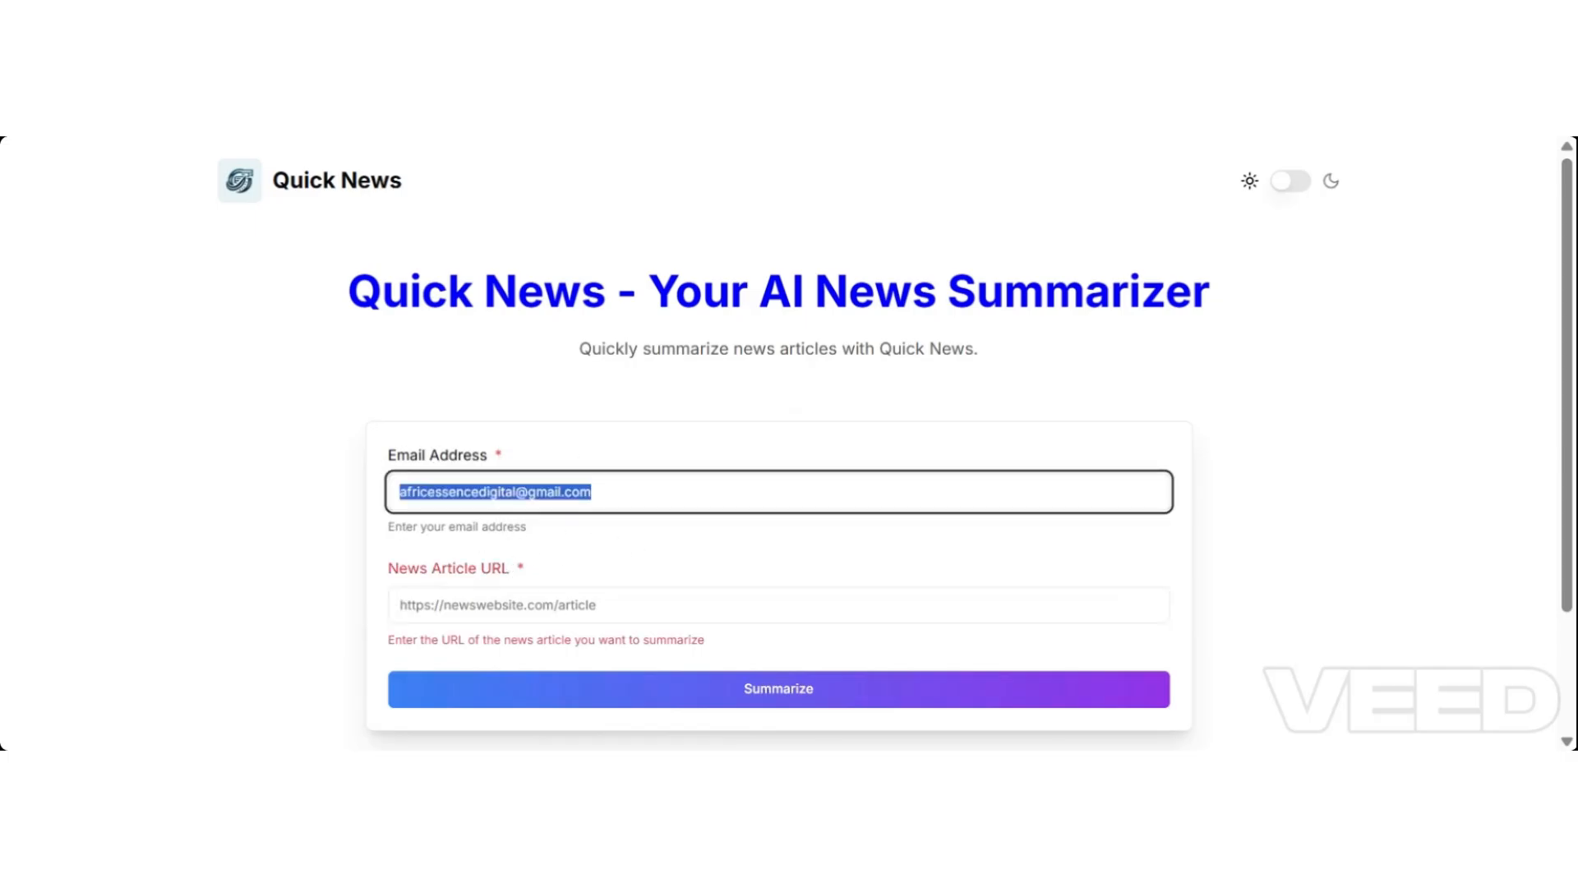
pyautogui.press('BackSpace')
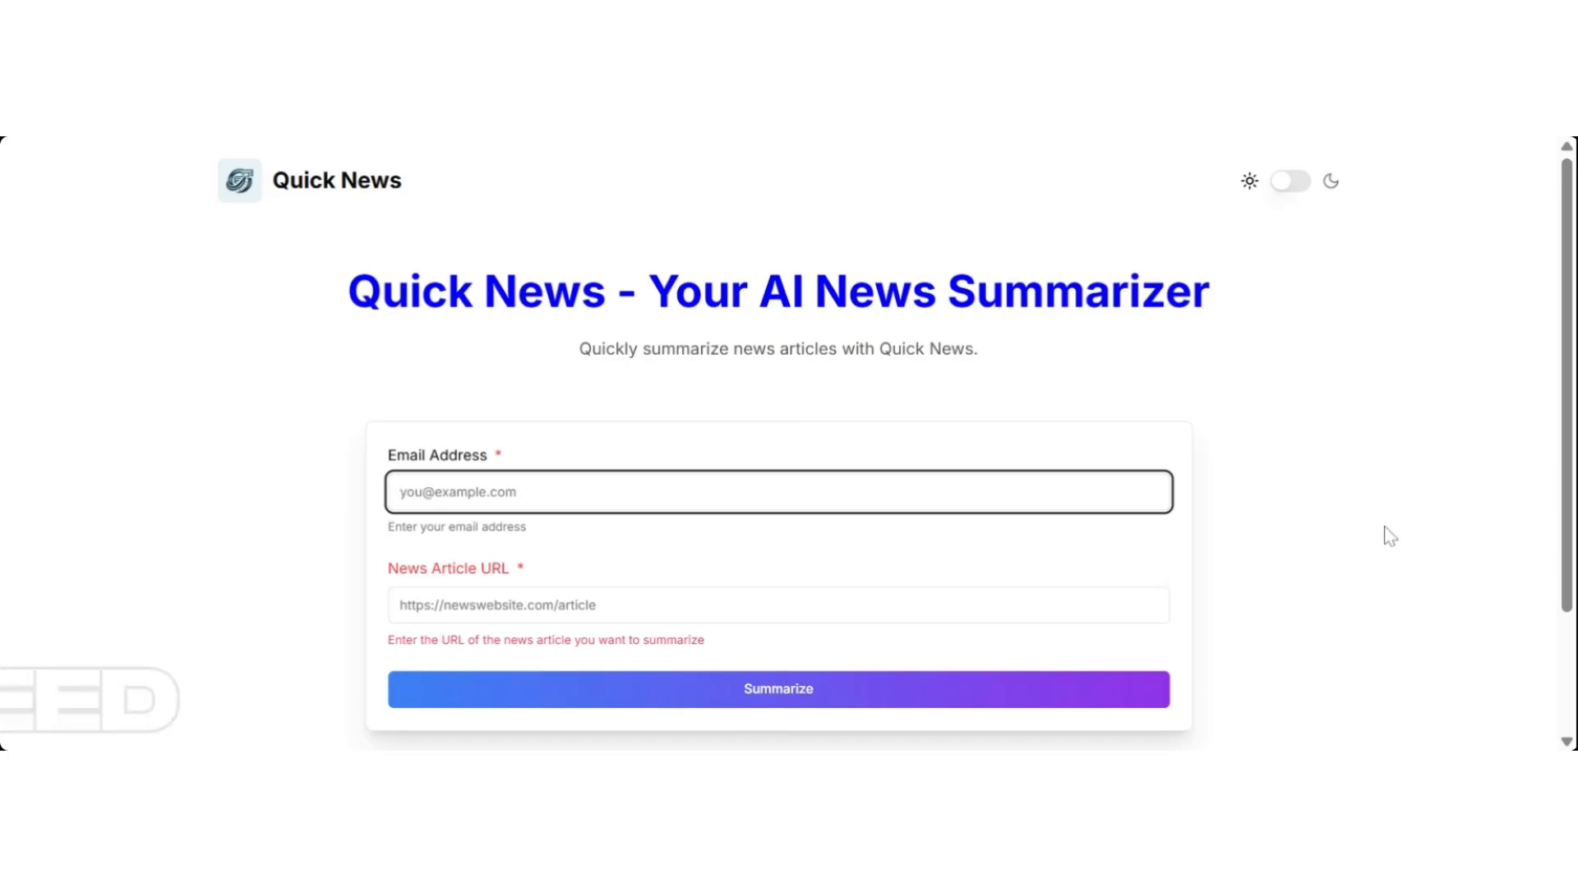
pyautogui.click(1389, 535)
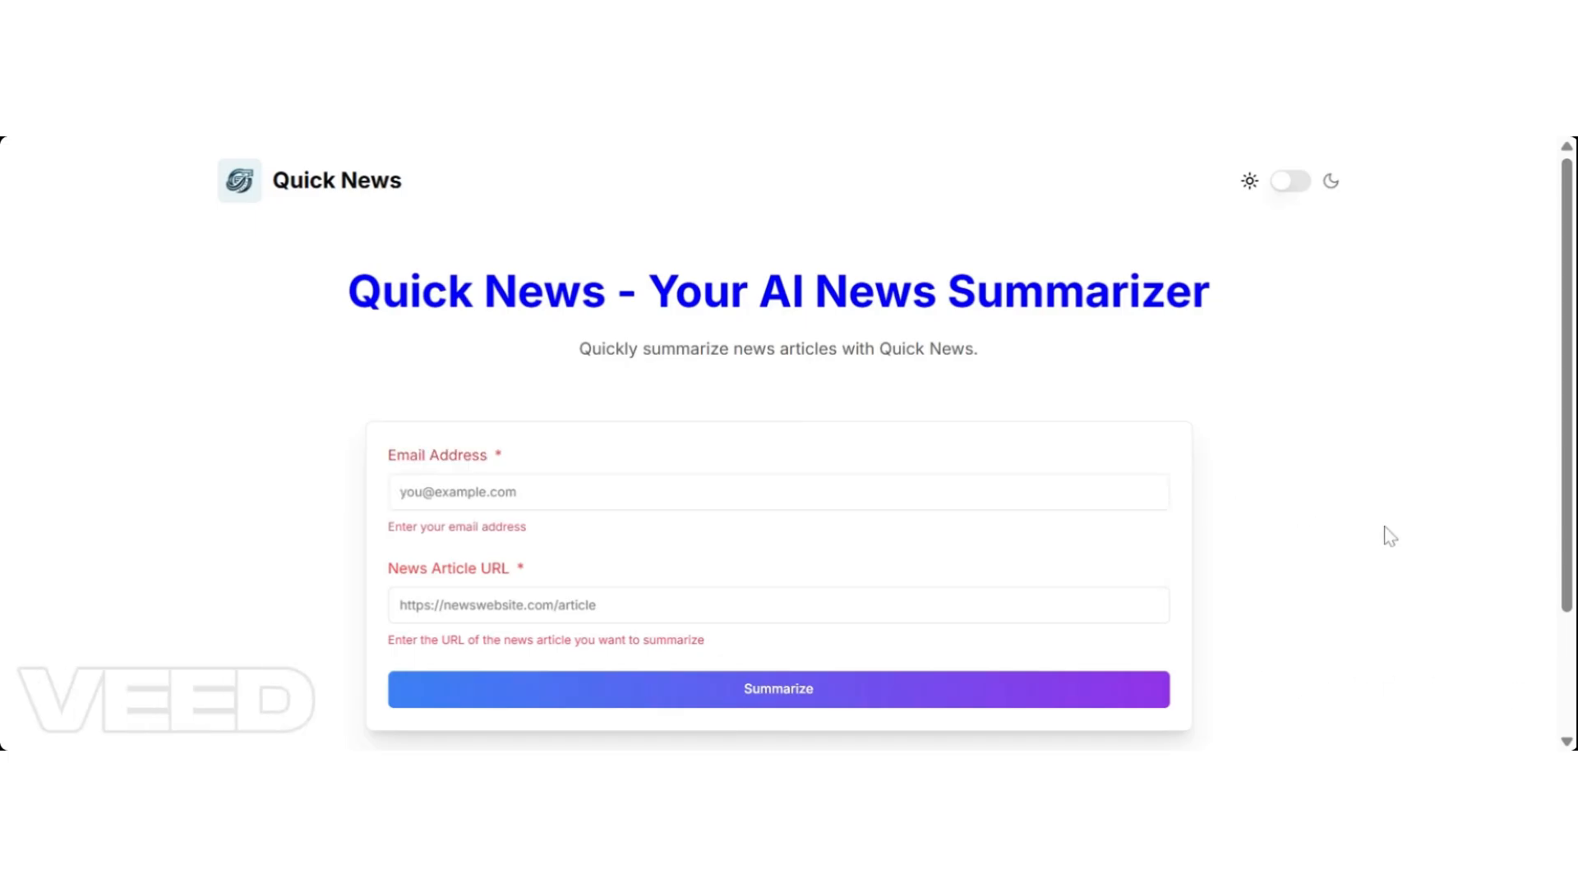
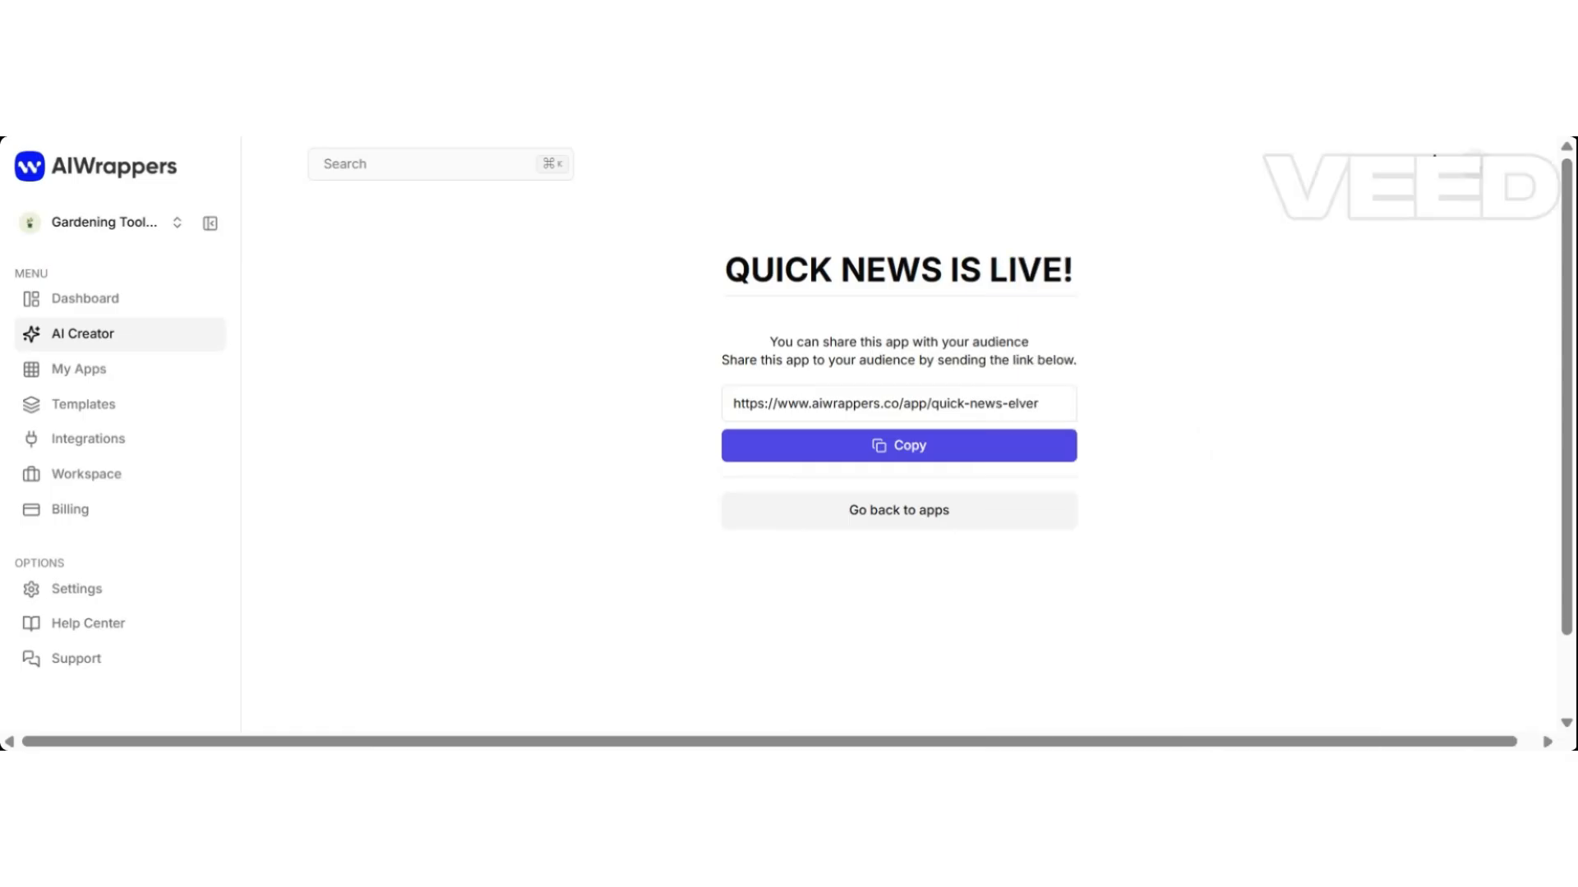
# Return to the My AI Apps list and glance at the Quick News card's options menu, then close it.
pyautogui.click(925, 531)
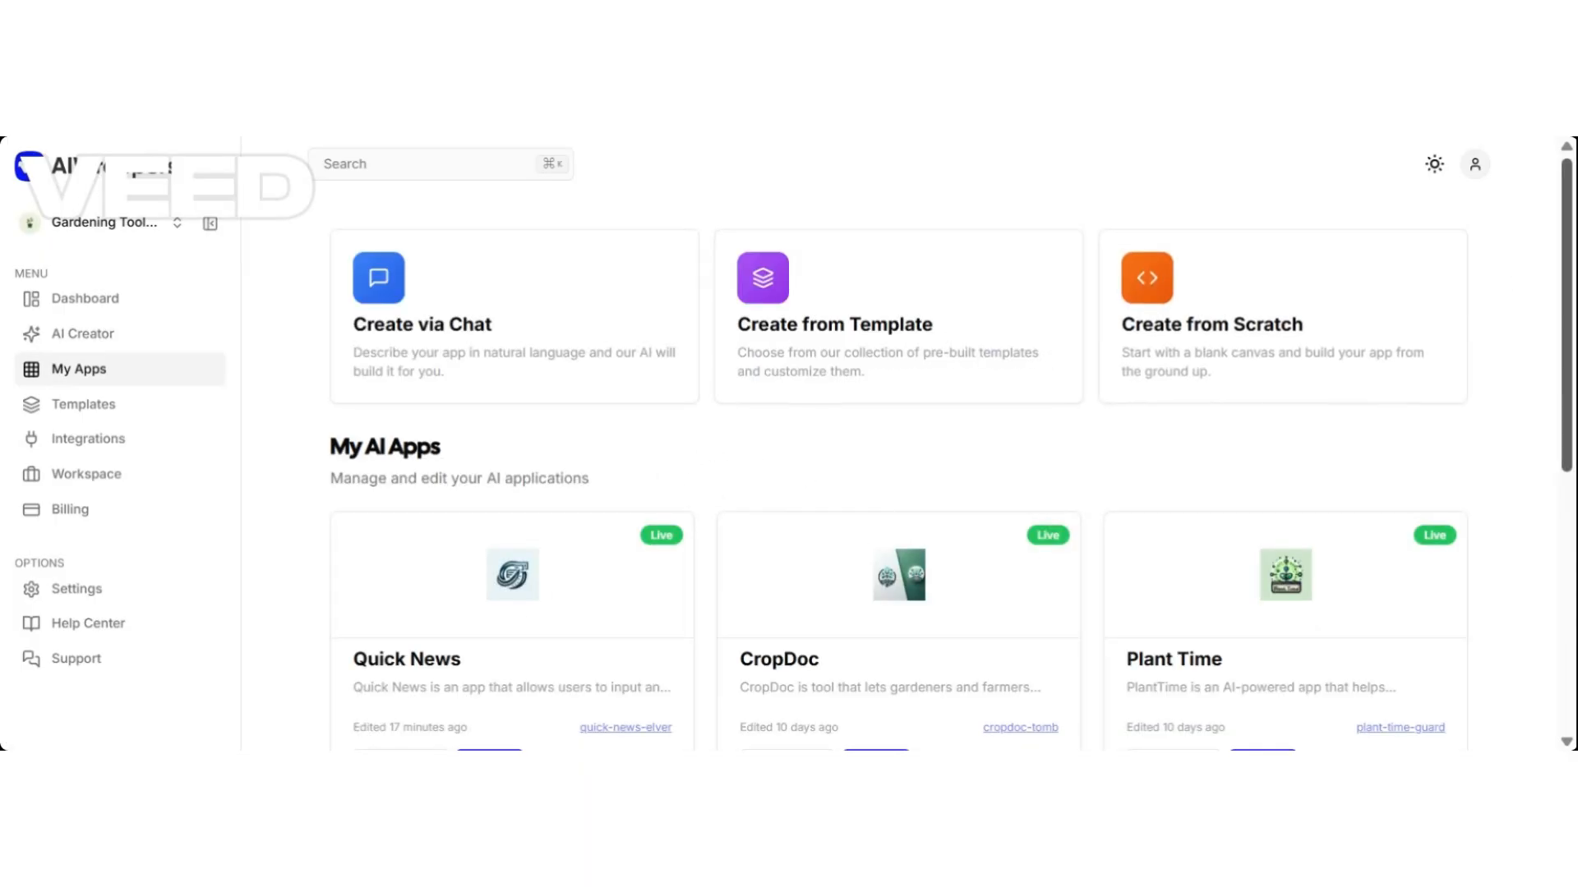
pyautogui.scroll(-5, 1544, 261)
pyautogui.scroll(3, 543, 595)
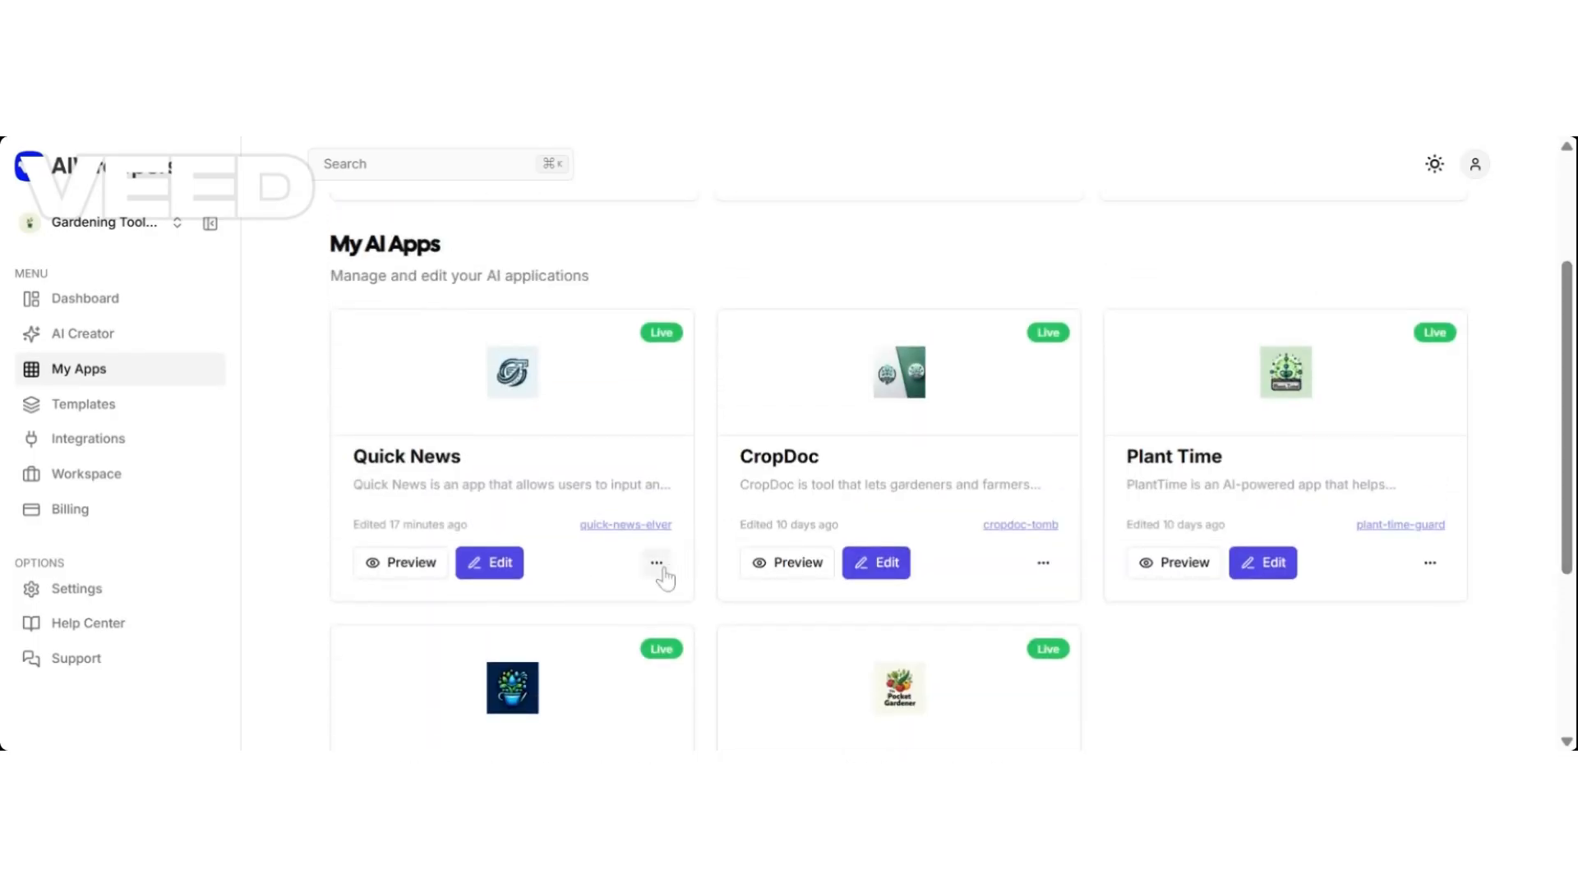
pyautogui.click(657, 564)
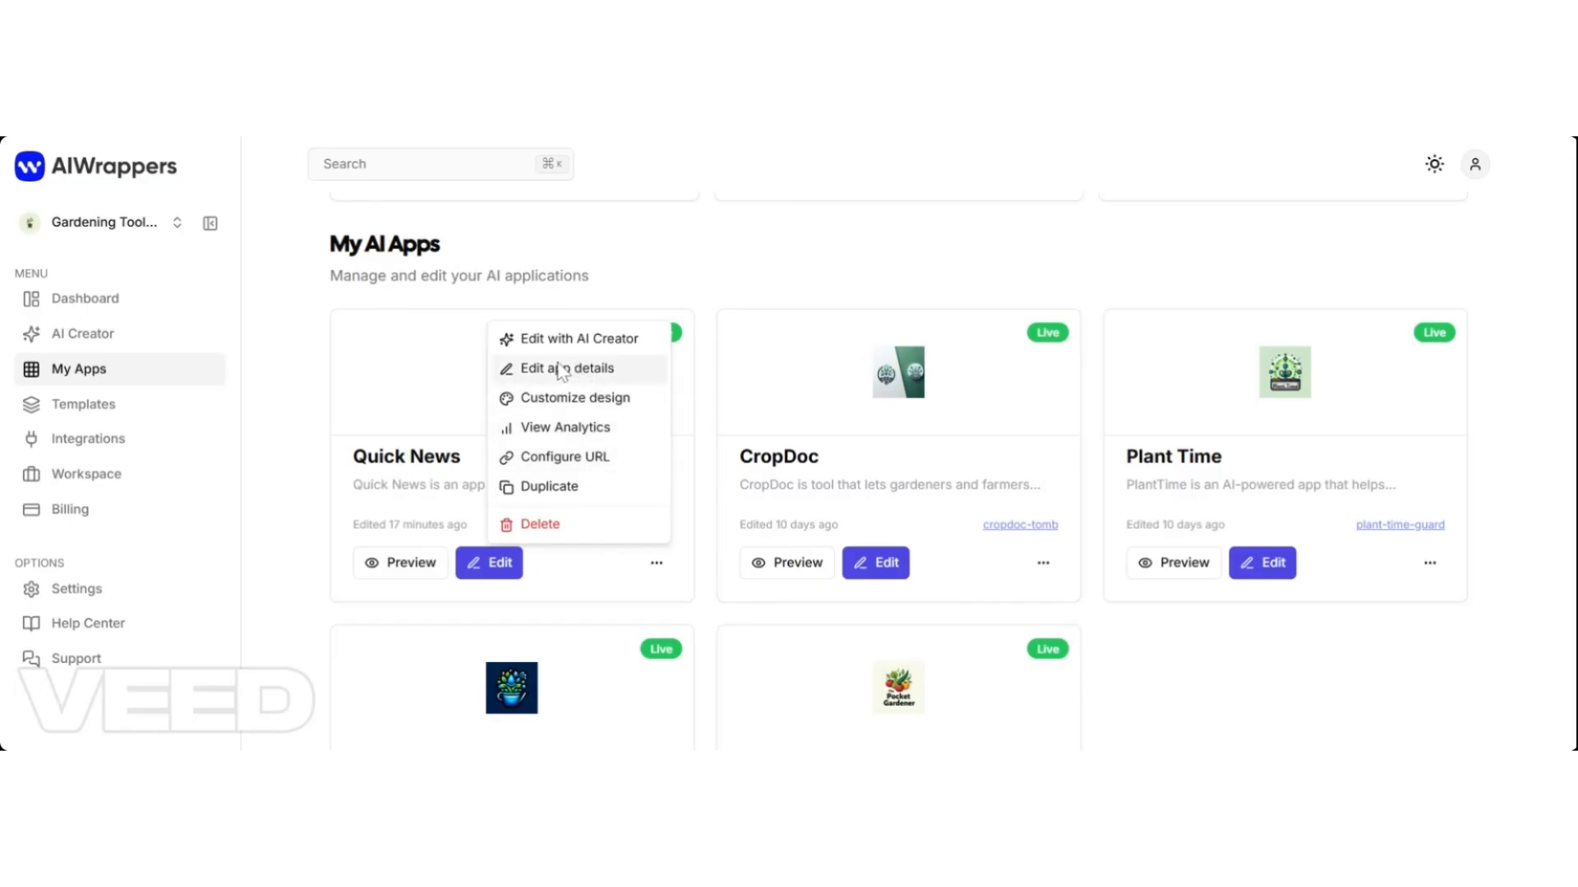
pyautogui.press('Escape')
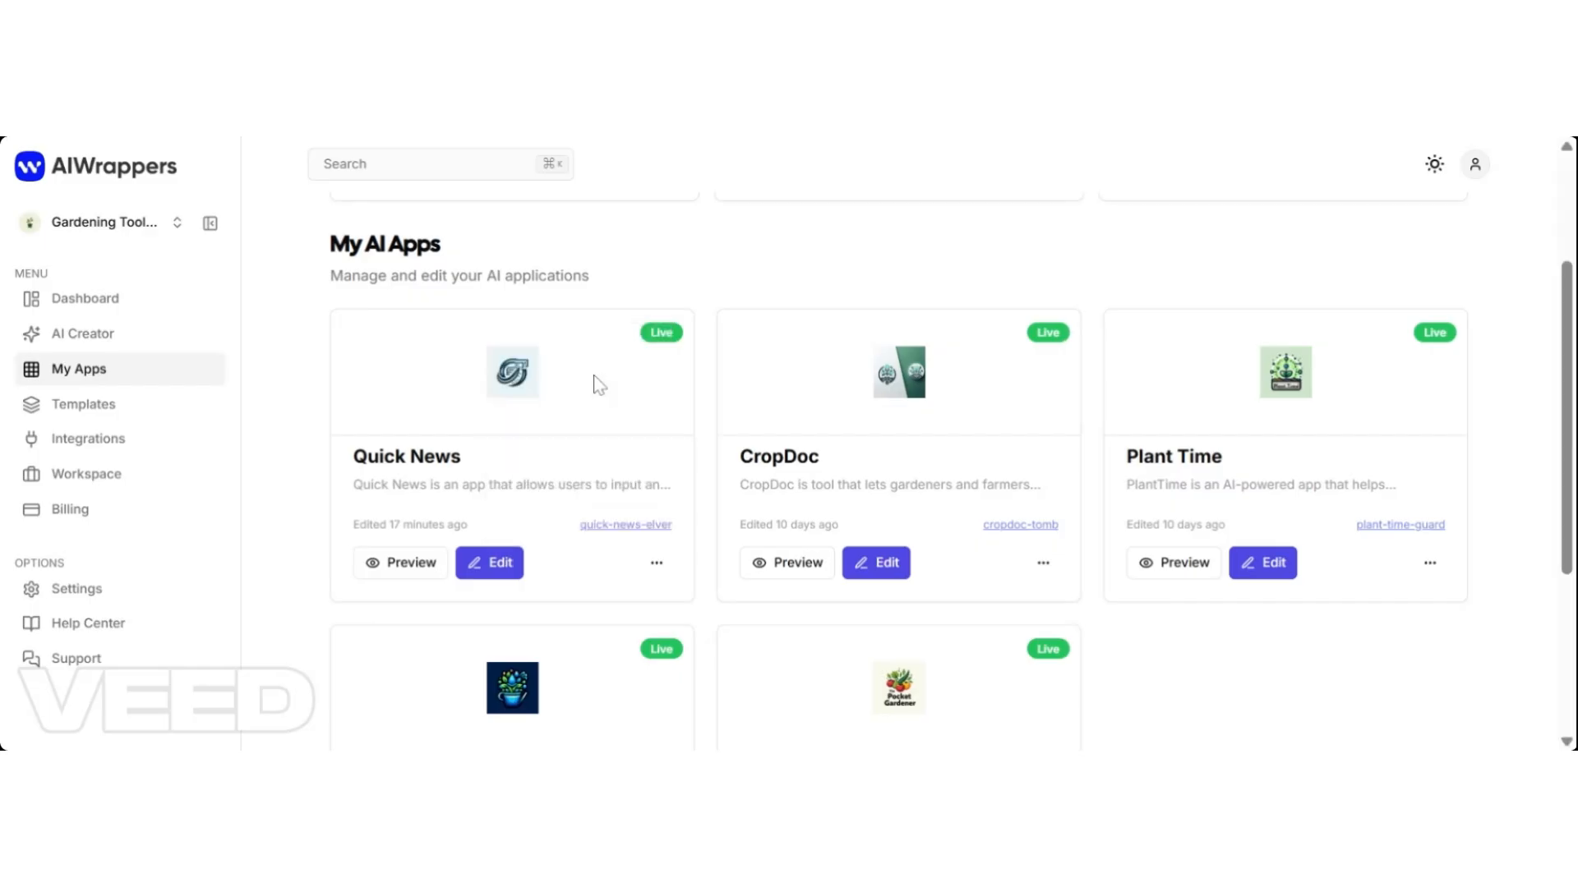
# Open the Quick News edit form and review its description, leaving it unchanged.
pyautogui.click(647, 345)
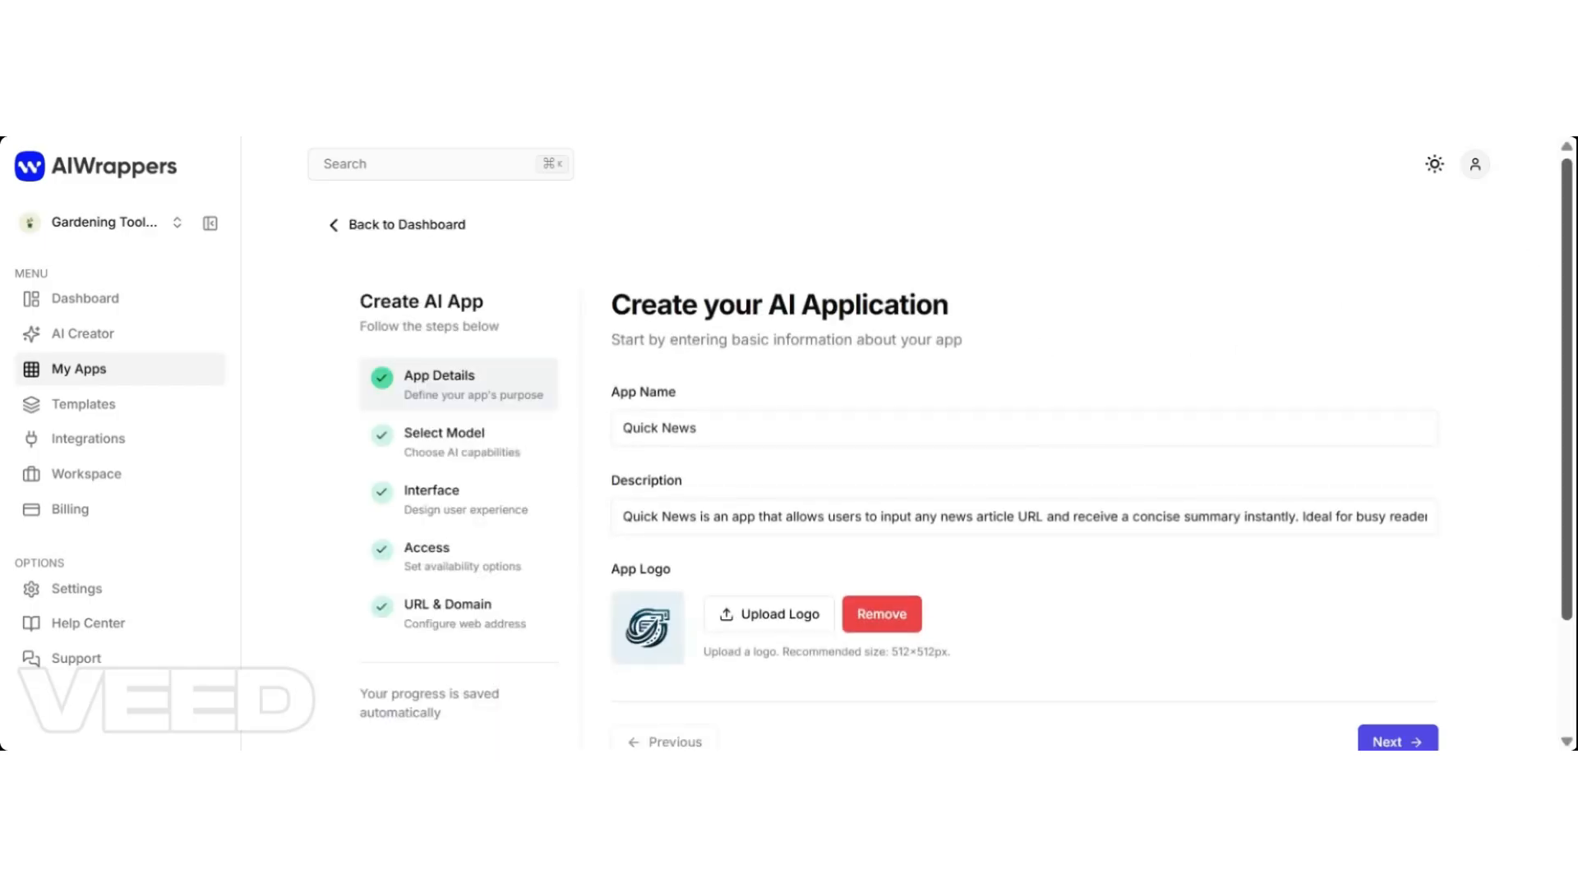
pyautogui.scroll(-1, 1568, 201)
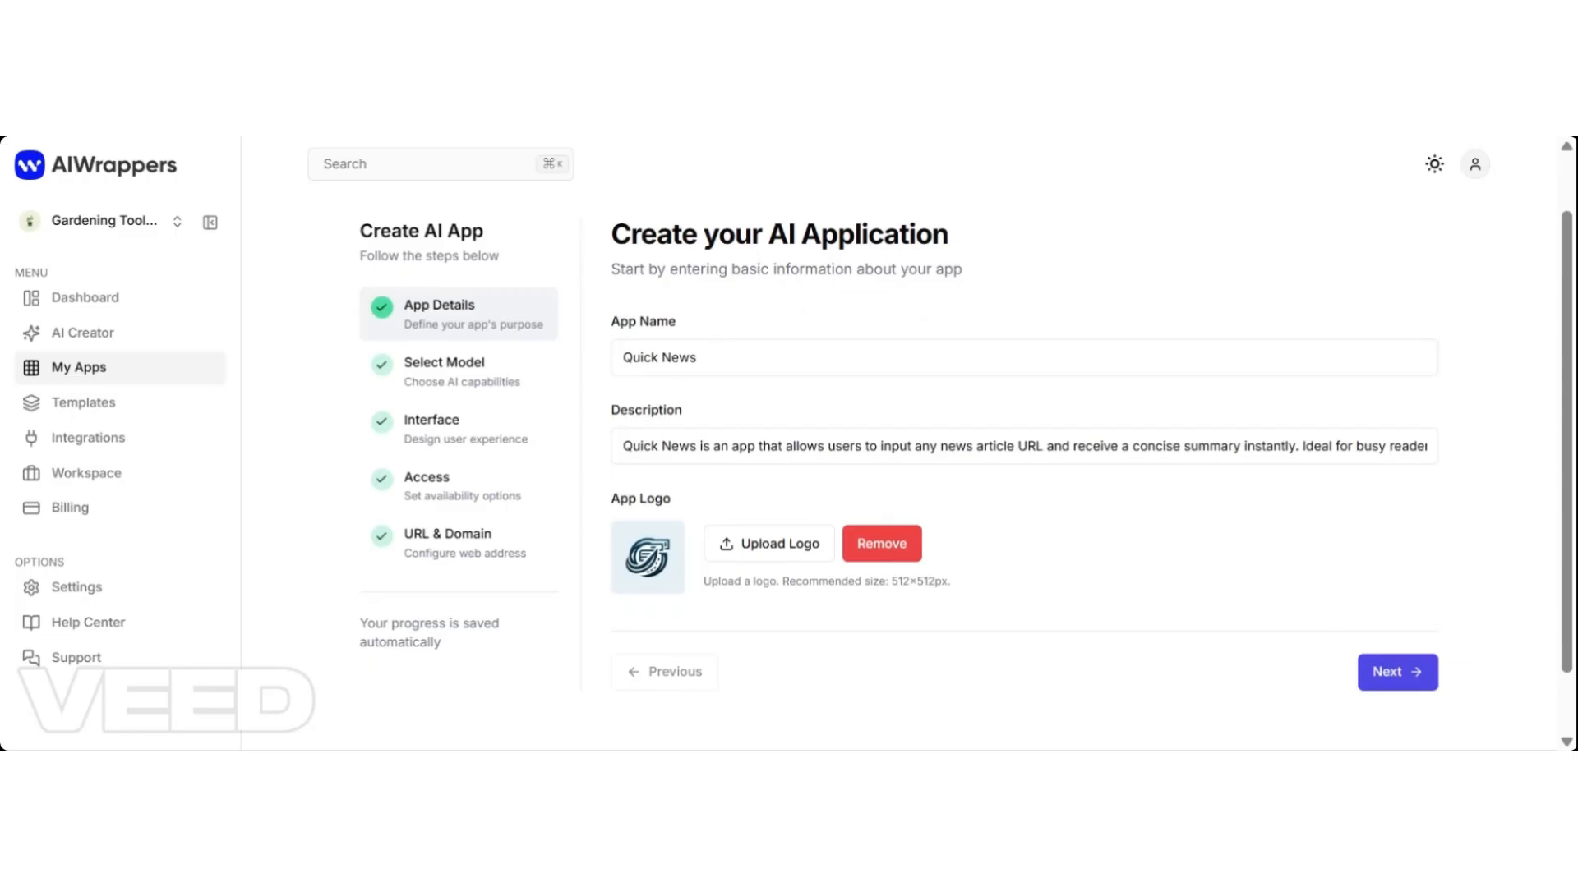
pyautogui.click(828, 446)
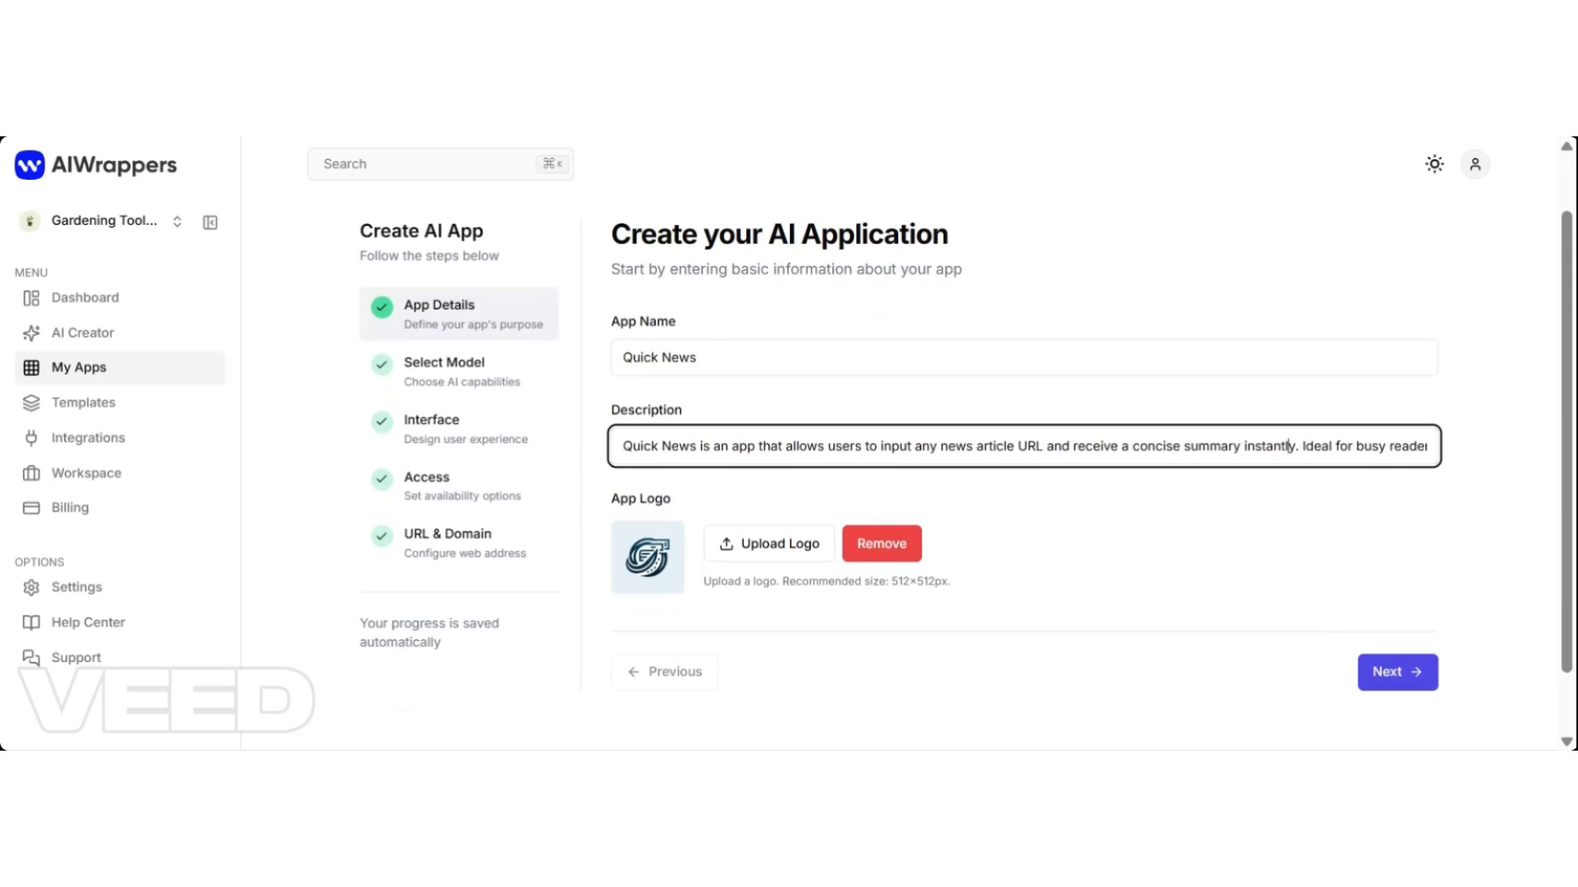
pyautogui.press('super+Right')
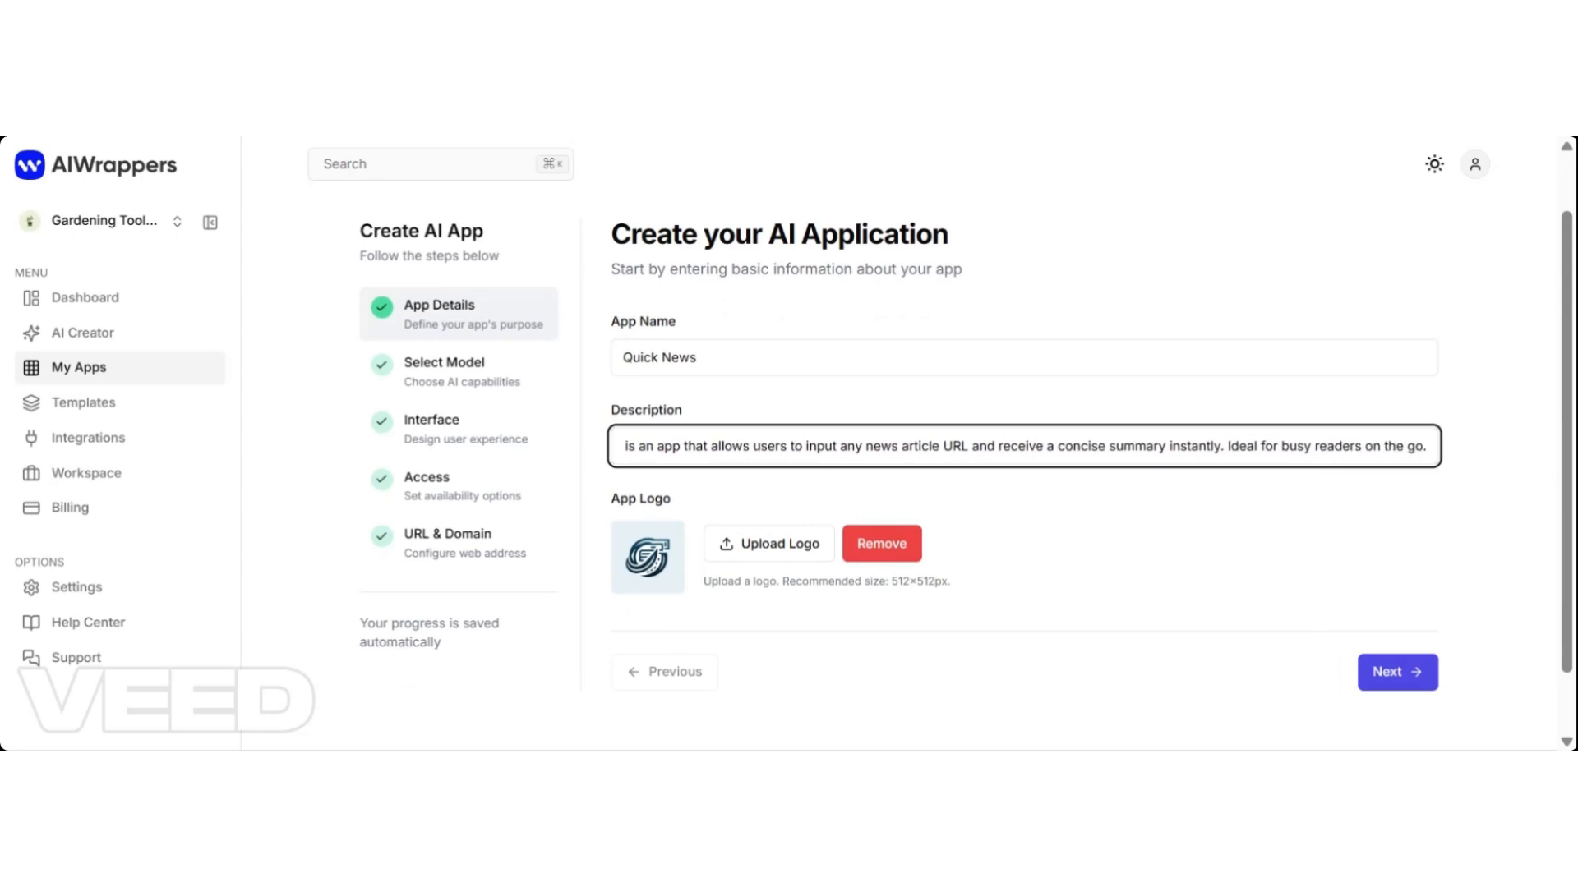
pyautogui.press('super+a')
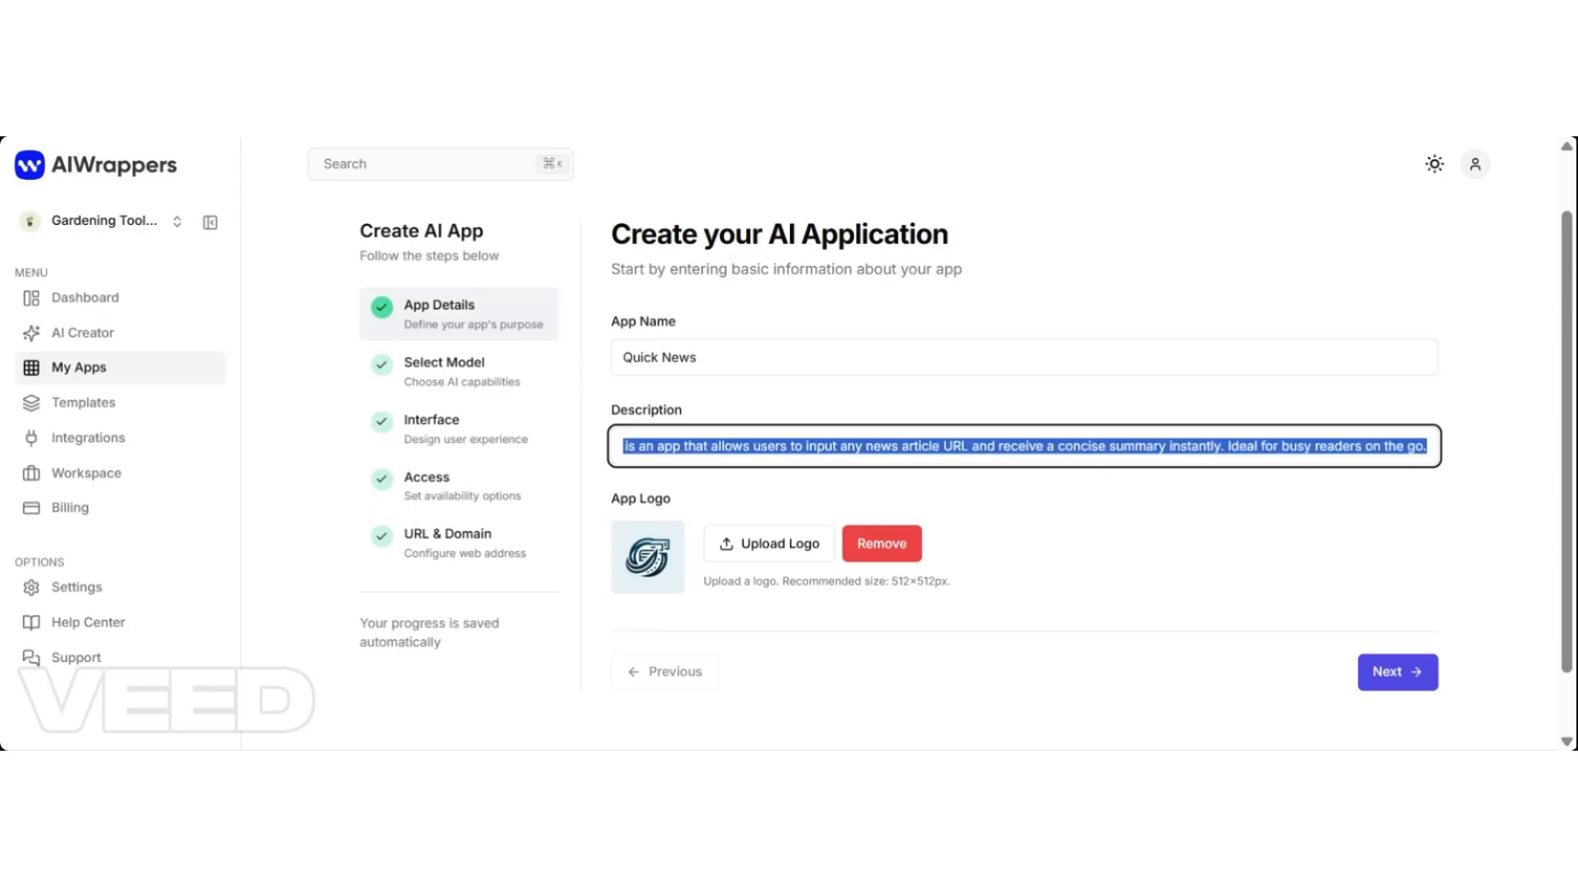
pyautogui.click(1515, 486)
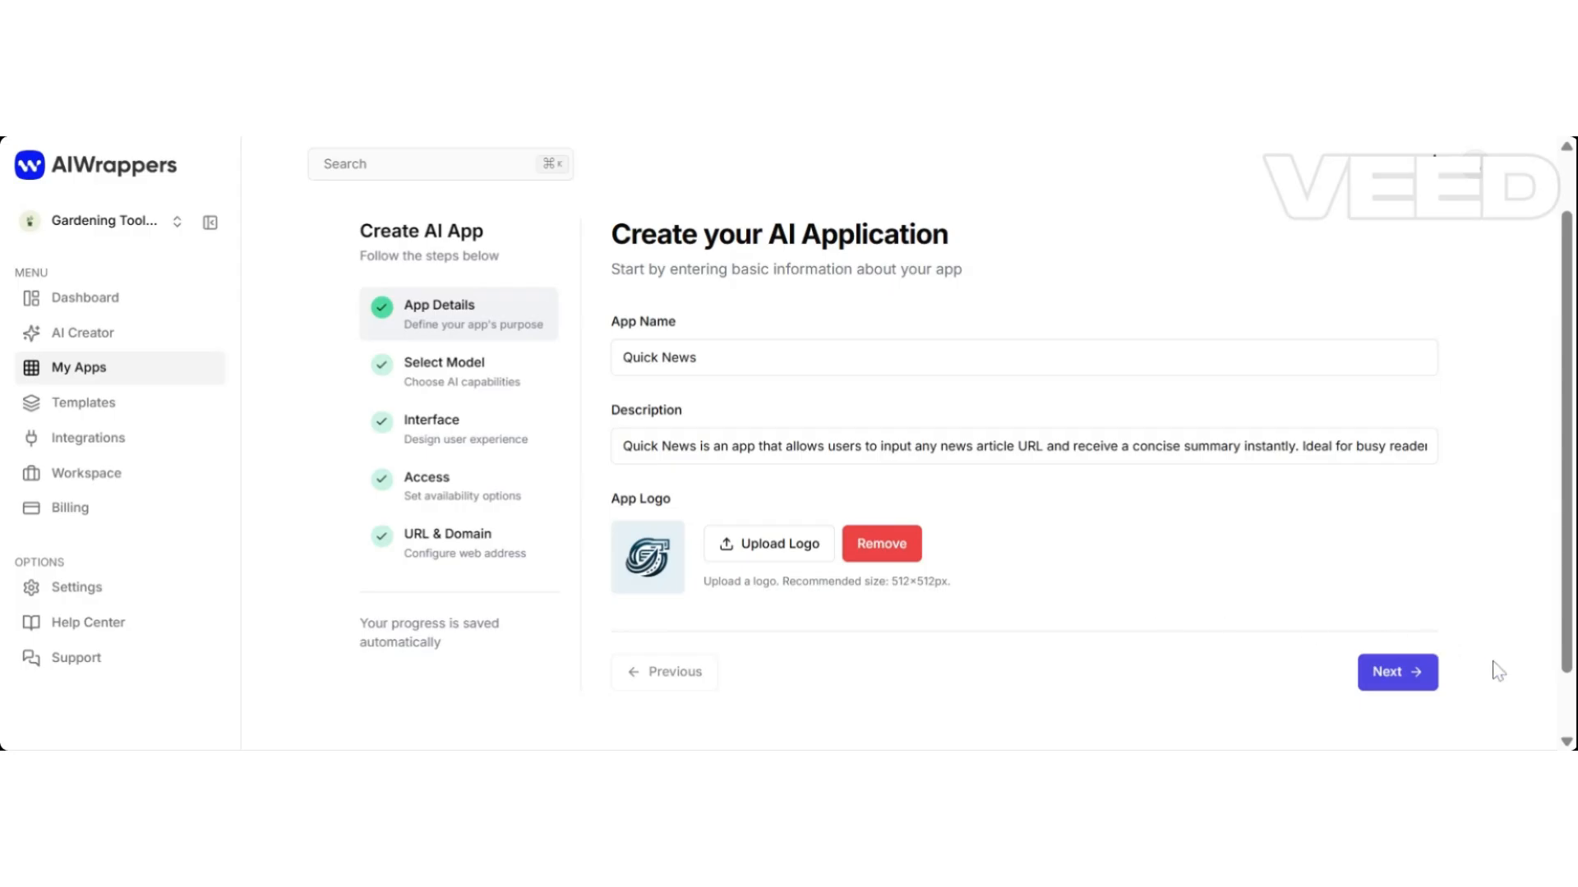
# Advance to Select AI Model and scroll through the cards to the news-summary system prompt.
pyautogui.click(1362, 674)
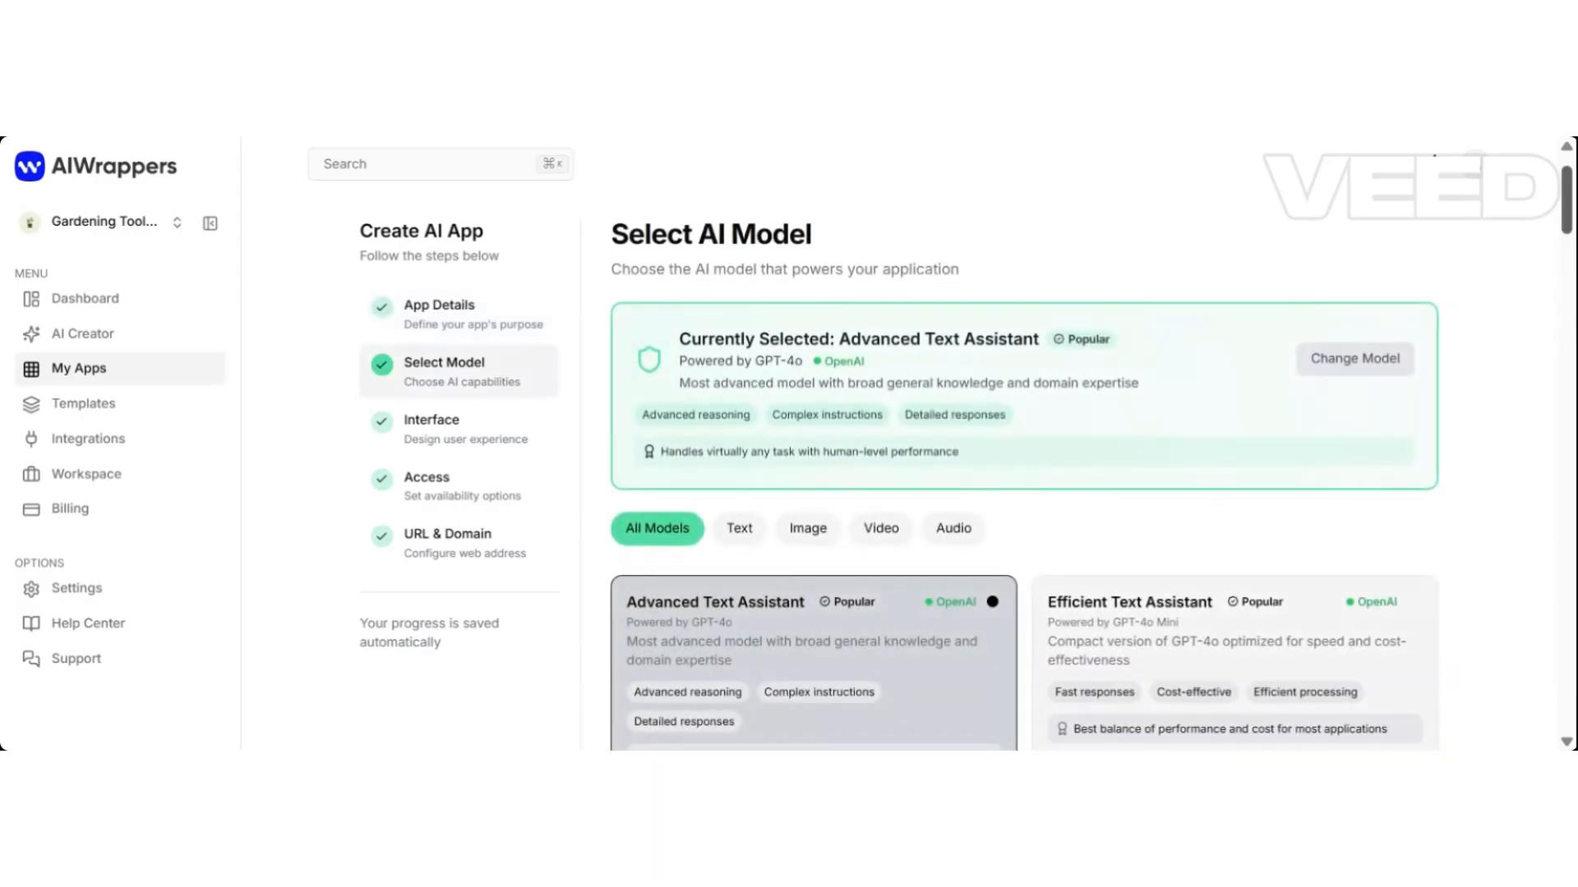
pyautogui.moveTo(1571, 222)
pyautogui.mouseDown()
pyautogui.moveTo(1571, 244)
pyautogui.moveTo(1571, 222)
pyautogui.mouseUp()
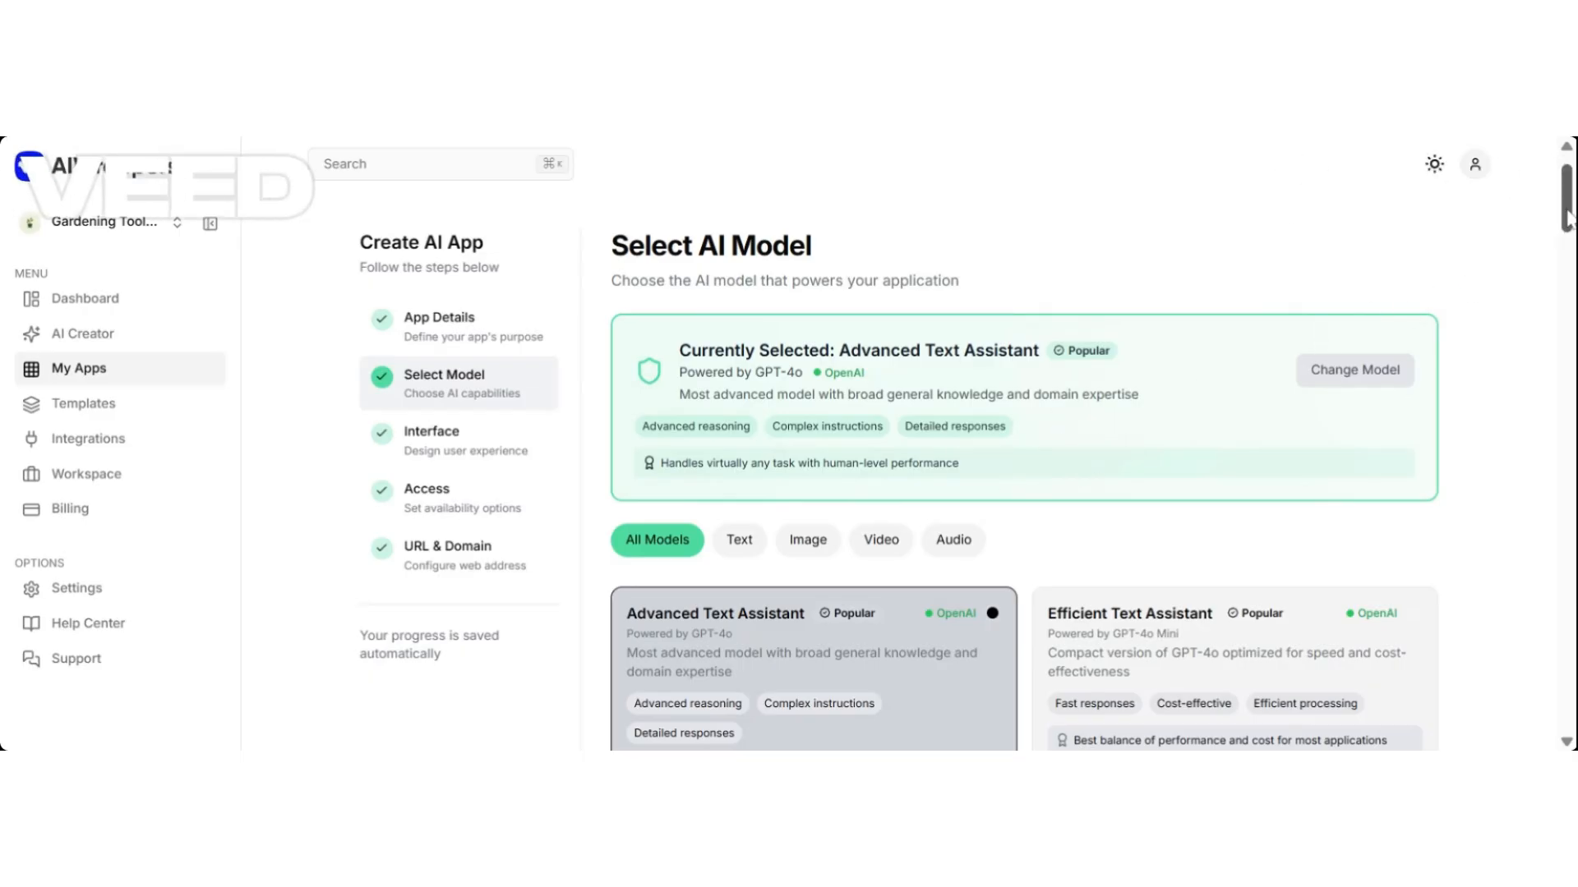
pyautogui.moveTo(1568, 220); pyautogui.dragTo(1566, 428)
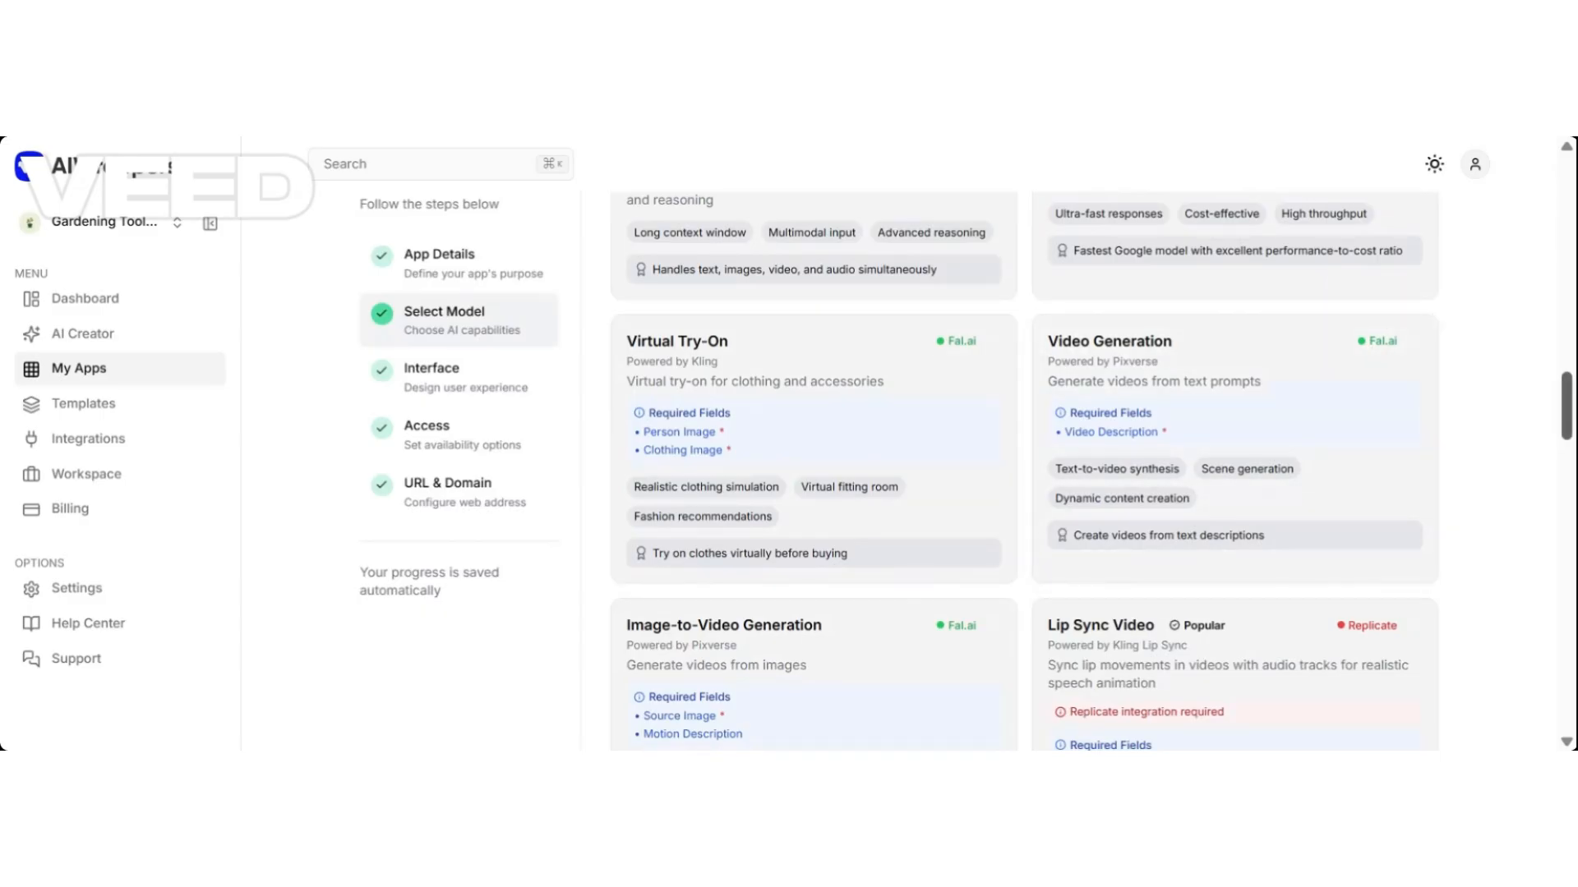
pyautogui.moveTo(1566, 406); pyautogui.dragTo(1568, 198)
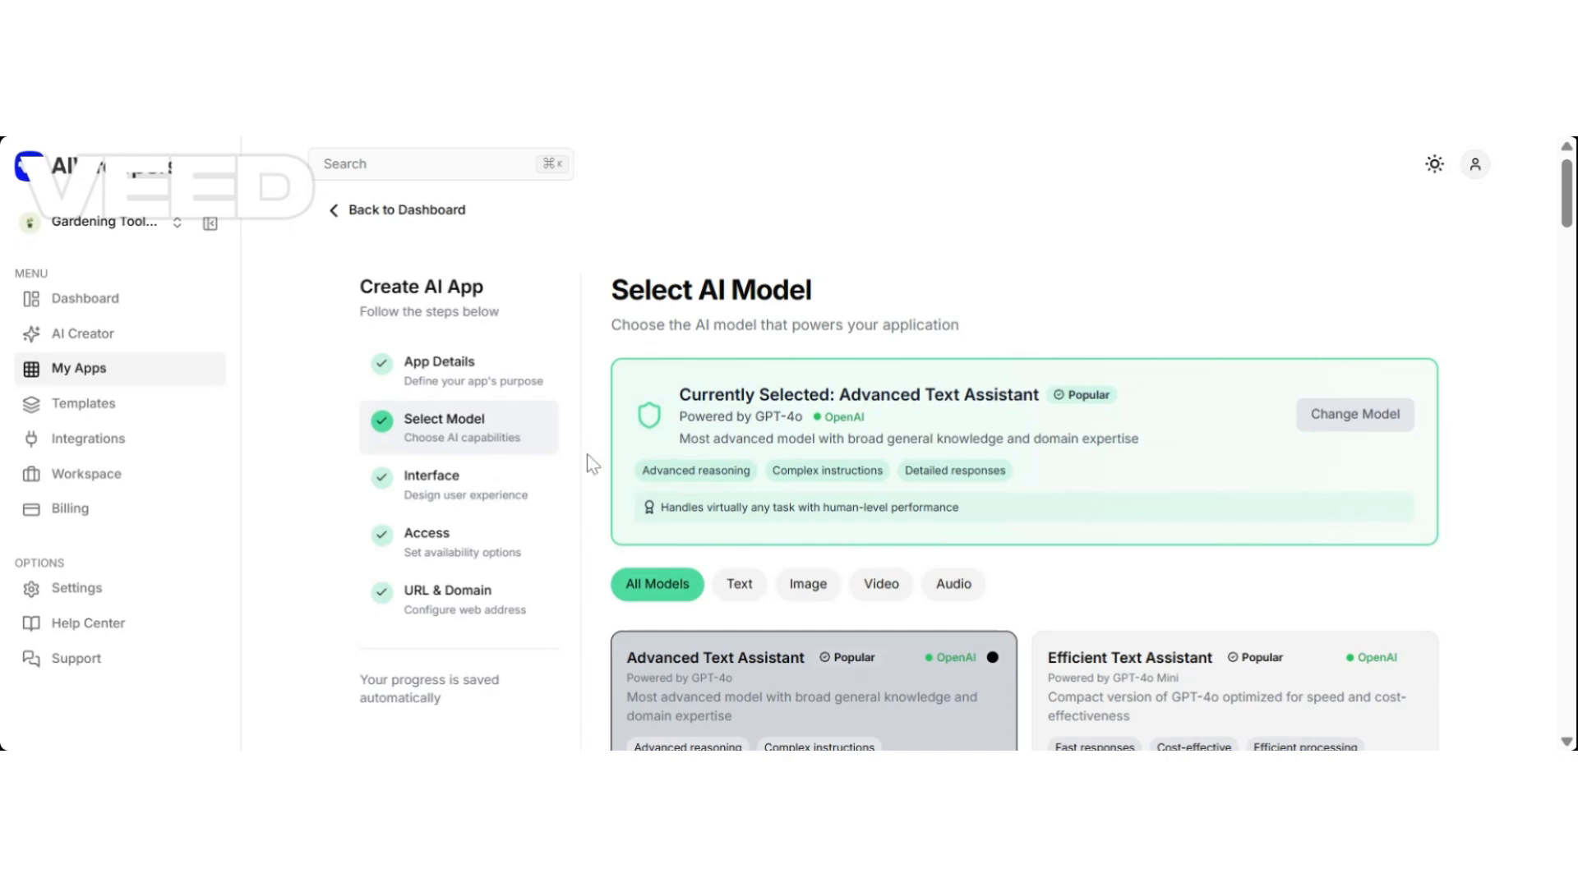
pyautogui.moveTo(1568, 222); pyautogui.dragTo(1569, 689)
pyautogui.scroll(-1, 1170, 514)
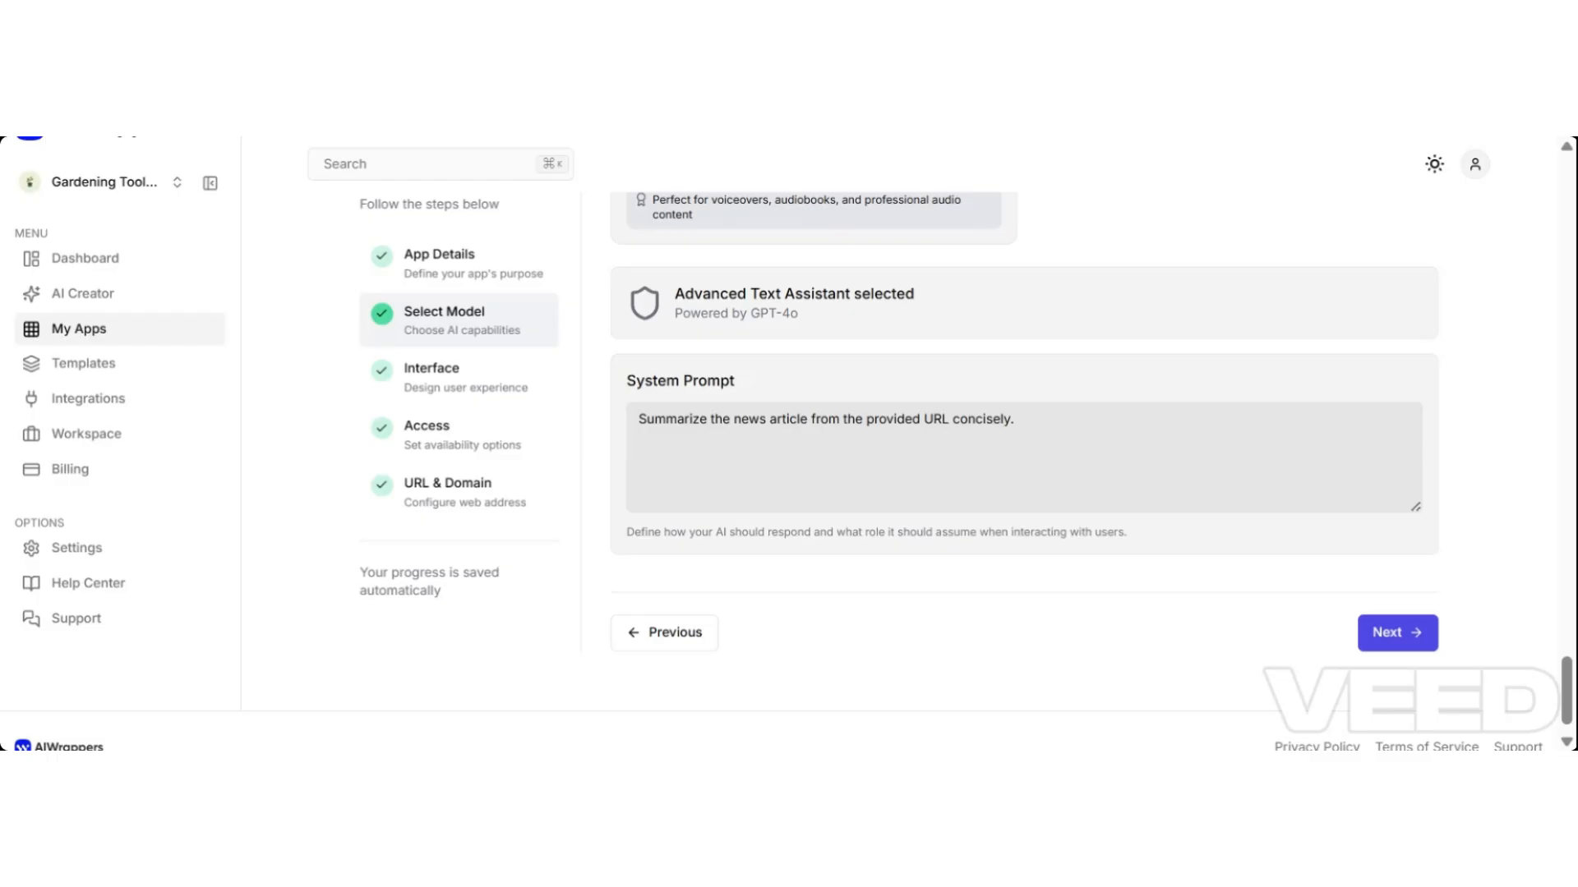
# Move on to the Interface step and remove 'AI' from the page title.
pyautogui.click(1397, 635)
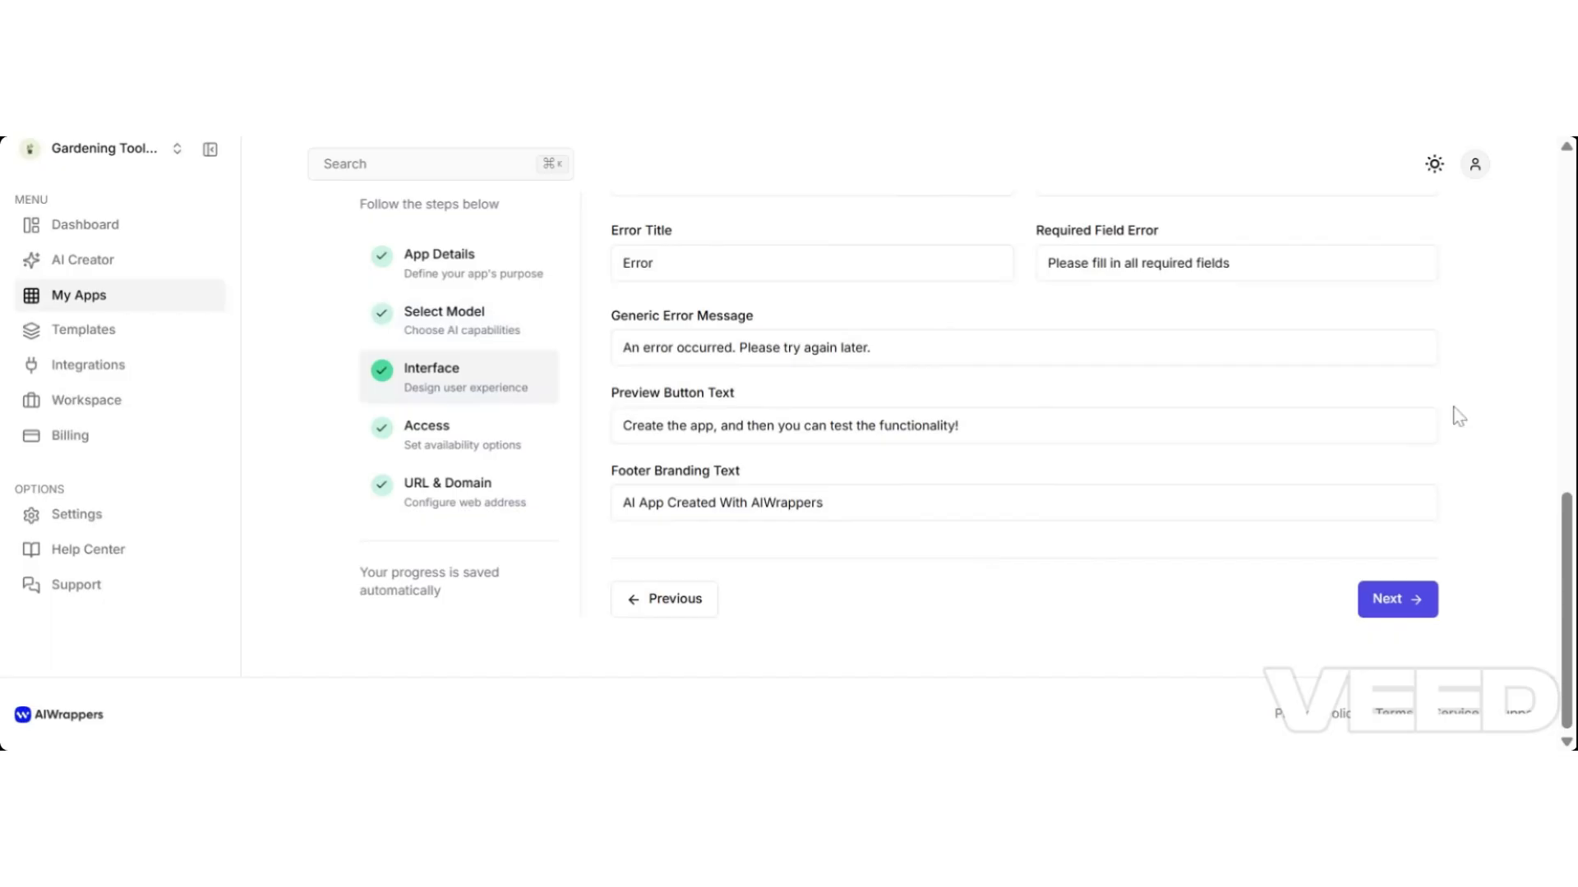
pyautogui.moveTo(1569, 522); pyautogui.dragTo(1553, 275)
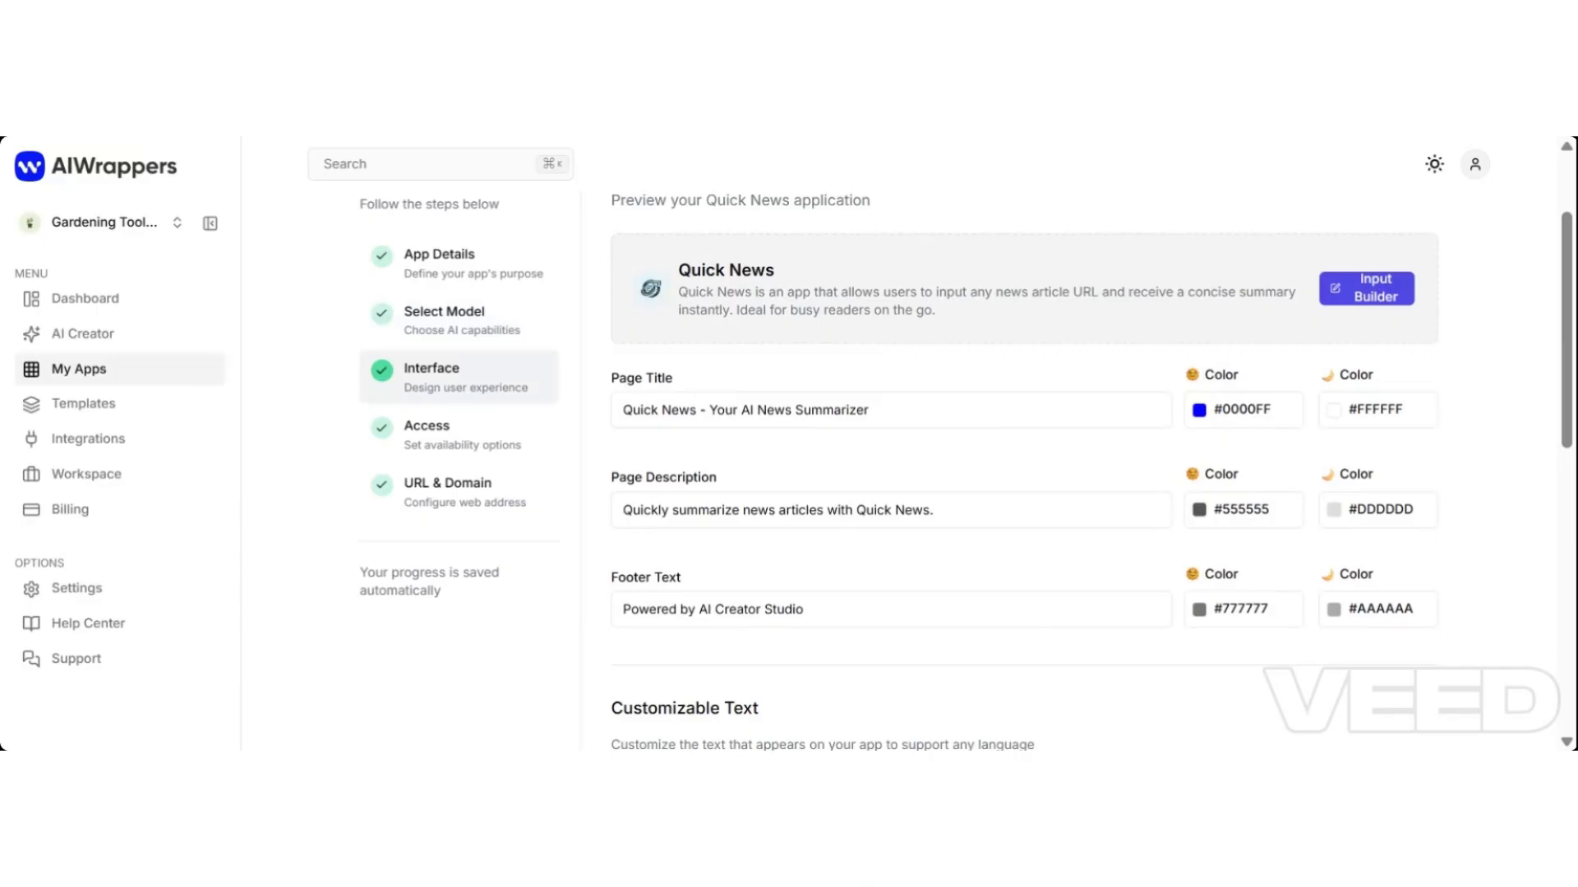
pyautogui.click(792, 409)
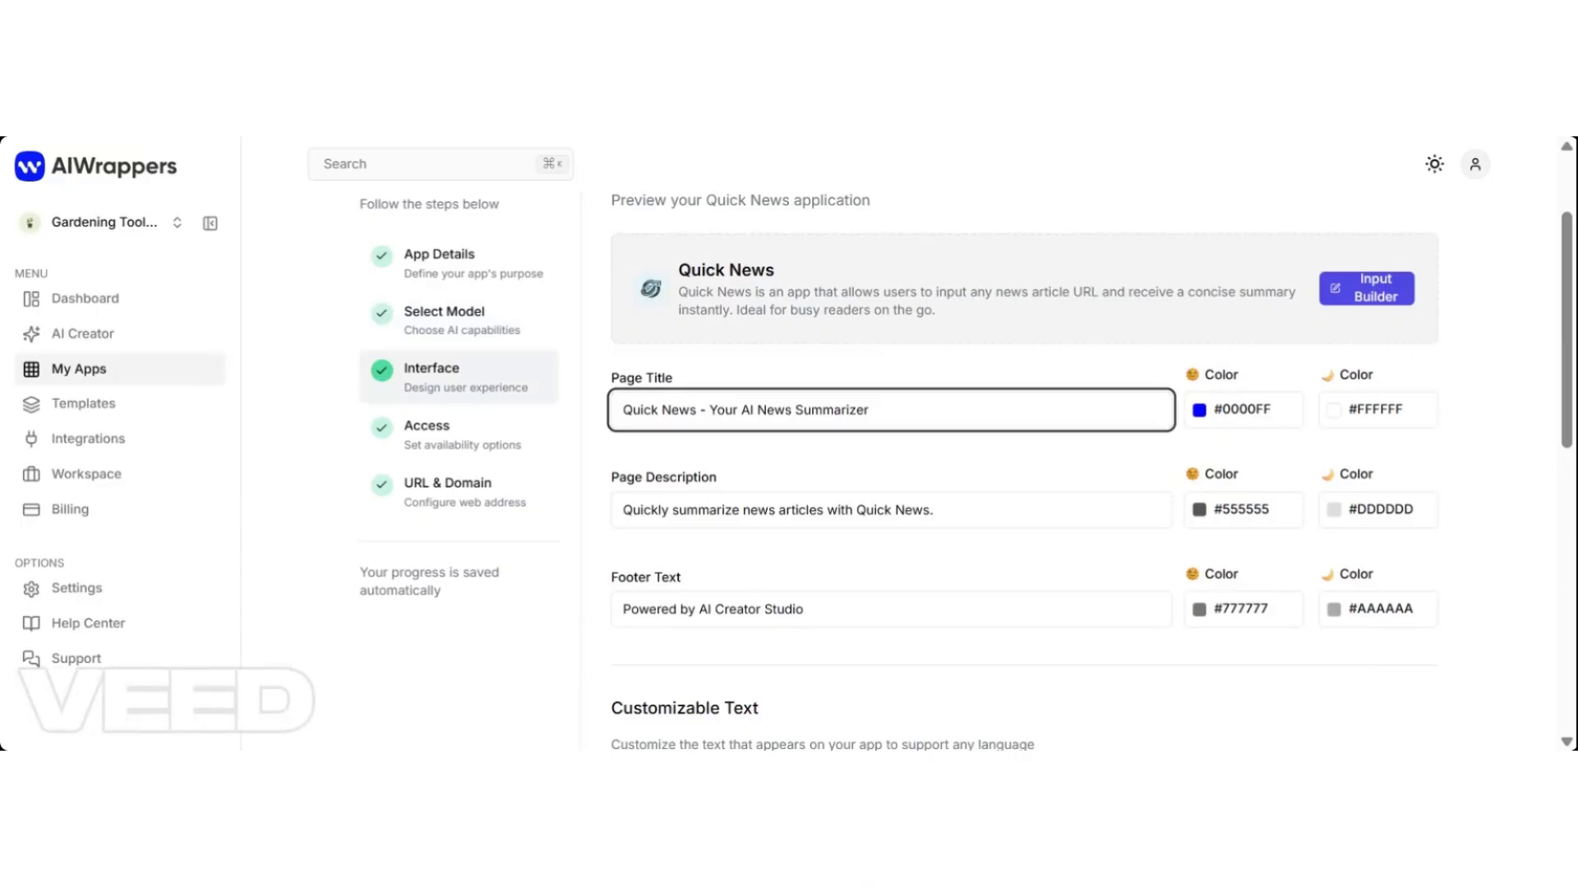
pyautogui.press('BackSpace')
pyautogui.press('BackSpace')
pyautogui.press('BackSpace')
pyautogui.press('BackSpace')
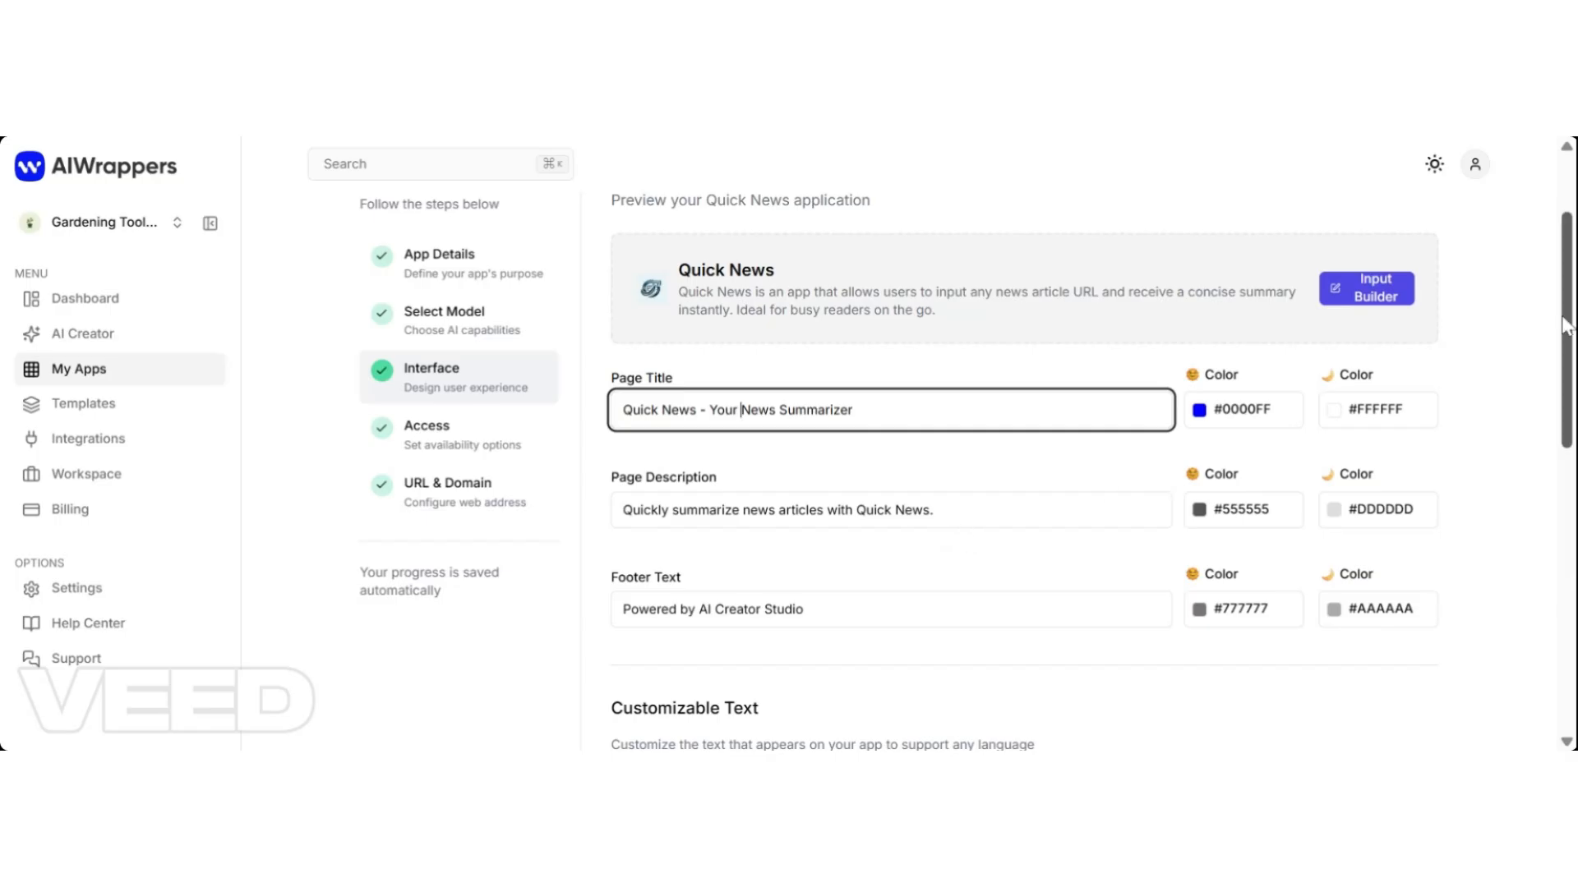
# Replace 'AI Creator Studio' in the footer credit with 'Next Level AI with' and the creator's name.
pyautogui.scroll(-3, 1566, 327)
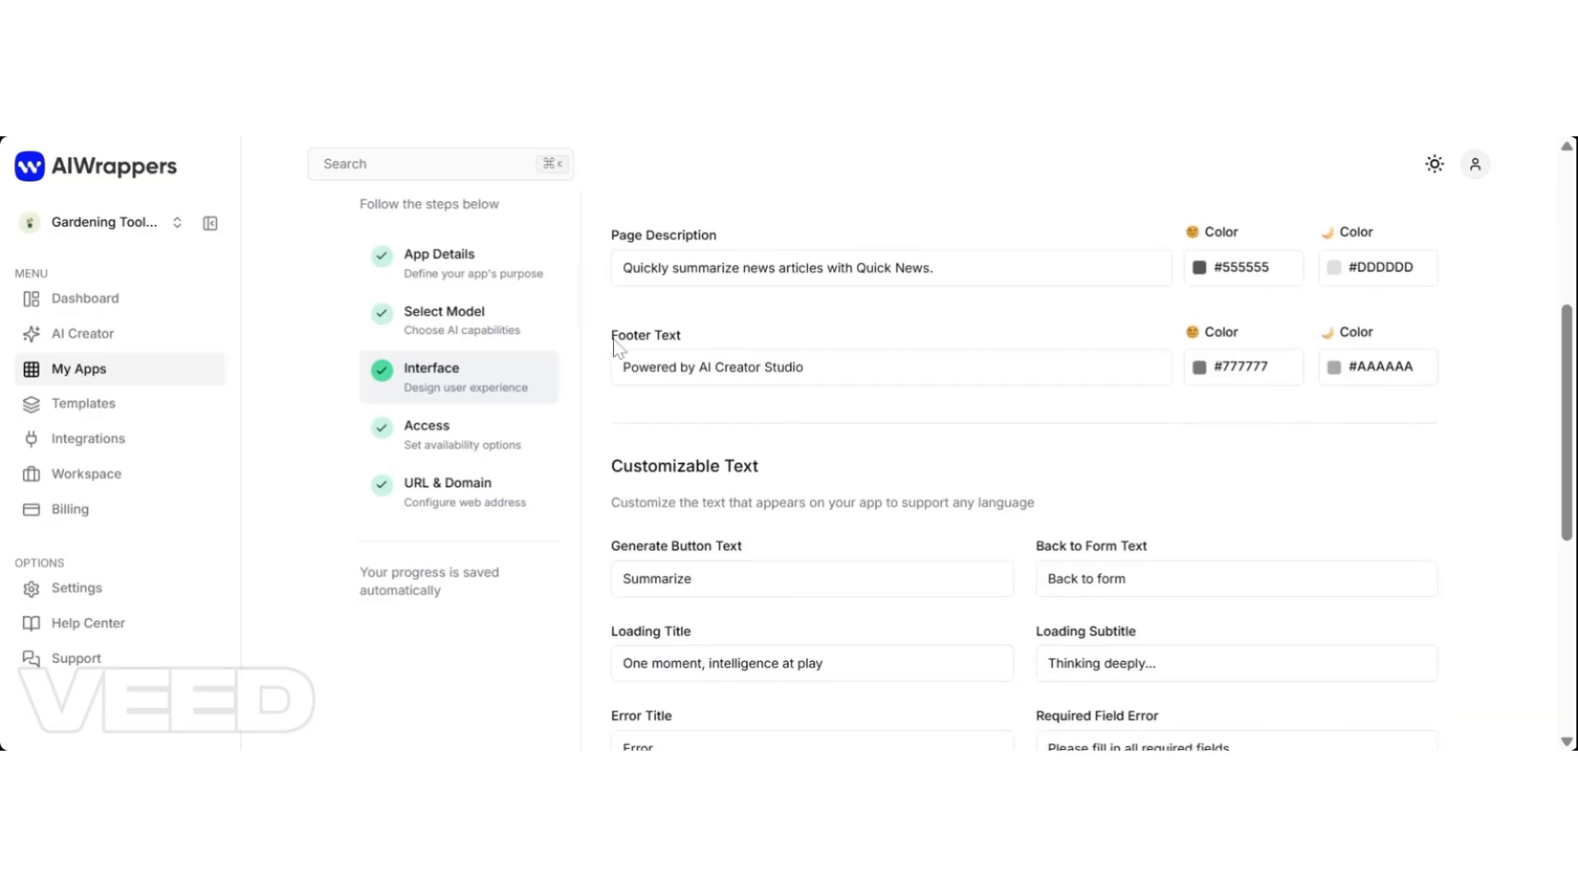
pyautogui.moveTo(804, 367); pyautogui.dragTo(699, 367)
pyautogui.press('BackSpace')
pyautogui.write('N')
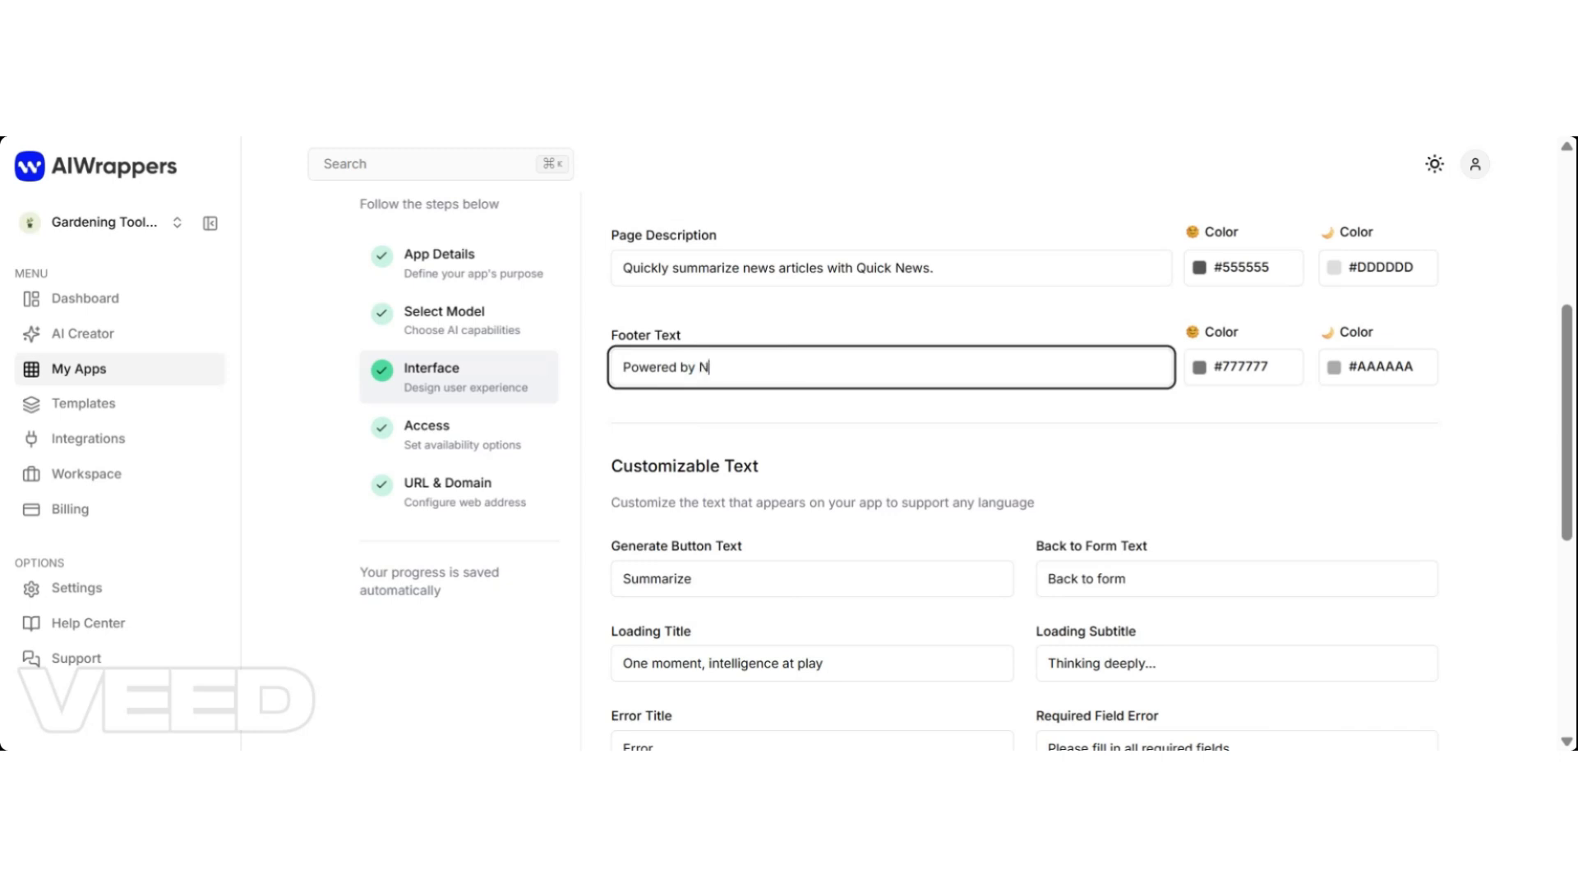
pyautogui.write('ext Level AI with Akosua')
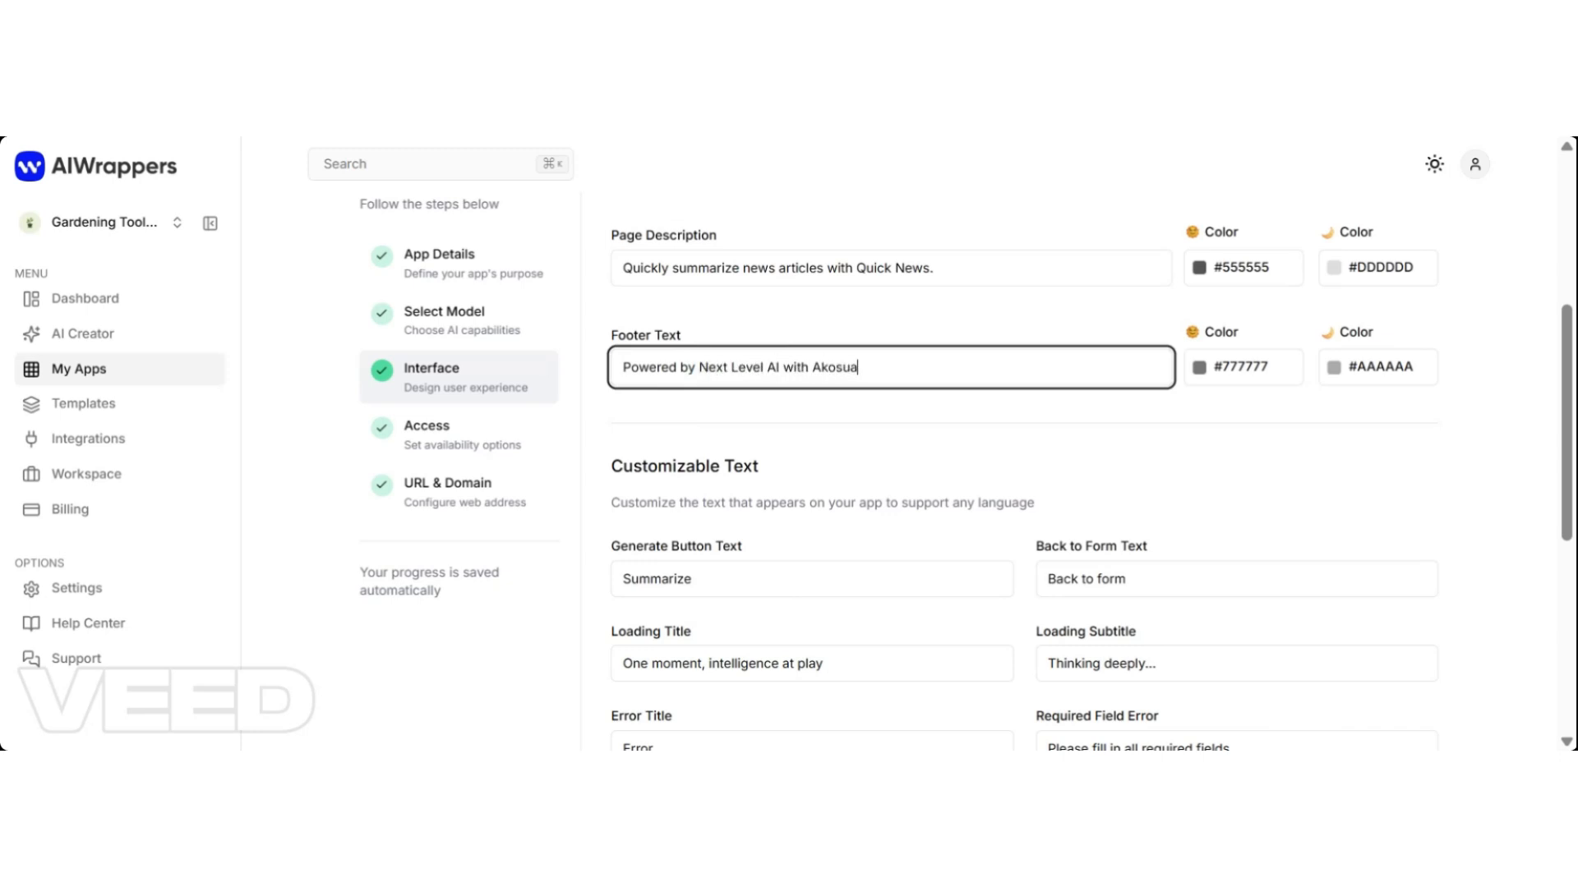
pyautogui.click(1037, 460)
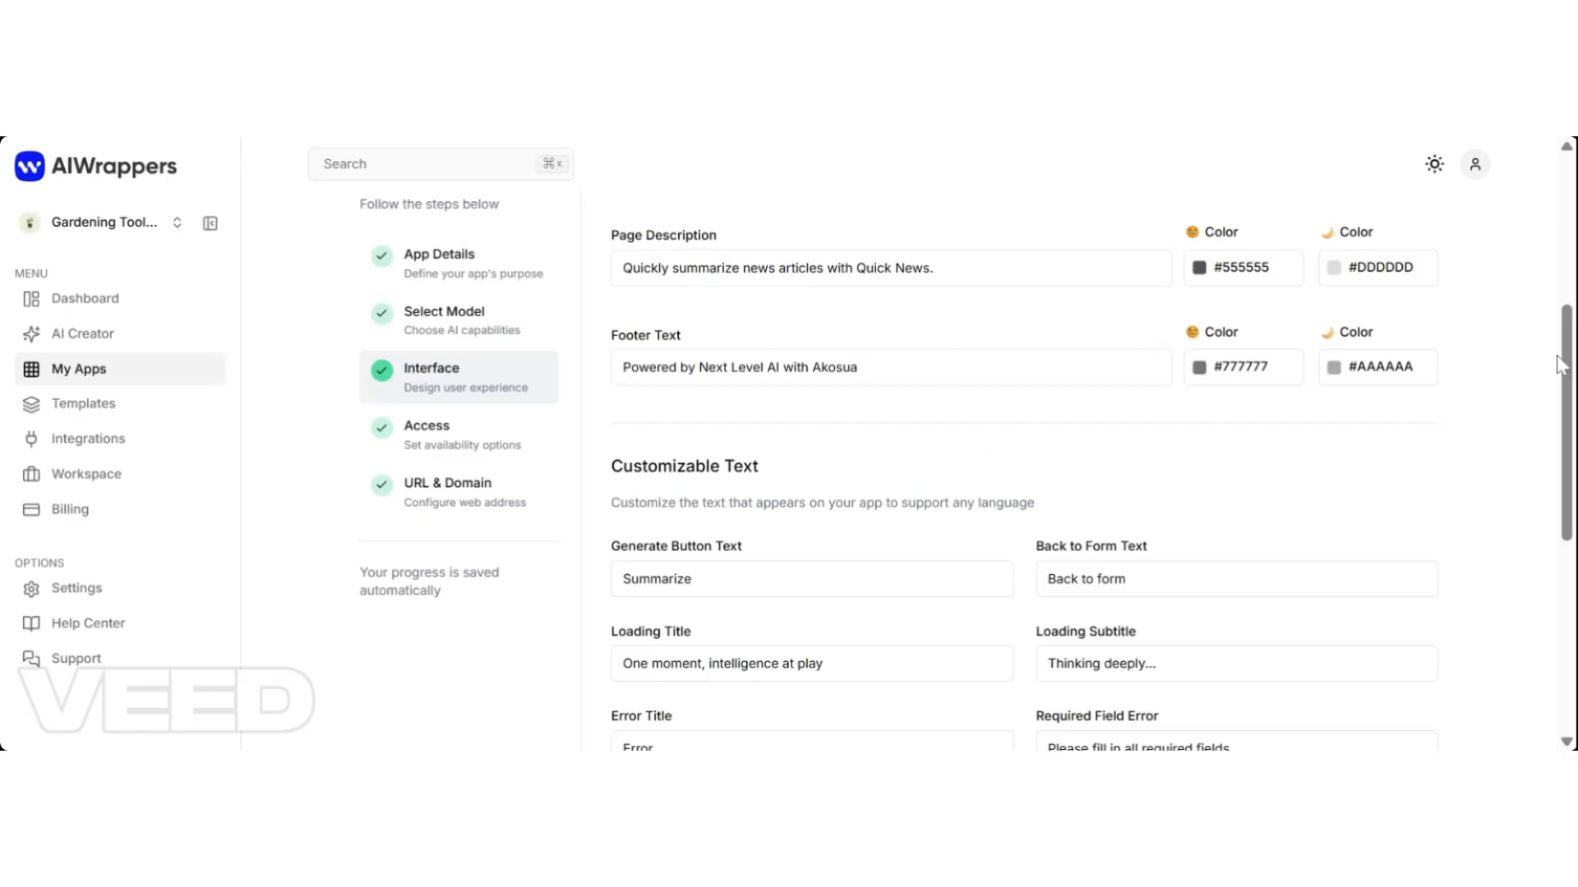
# Change the loading title to 'One moment, writing the perfect summary'.
pyautogui.moveTo(1563, 368); pyautogui.dragTo(1569, 458)
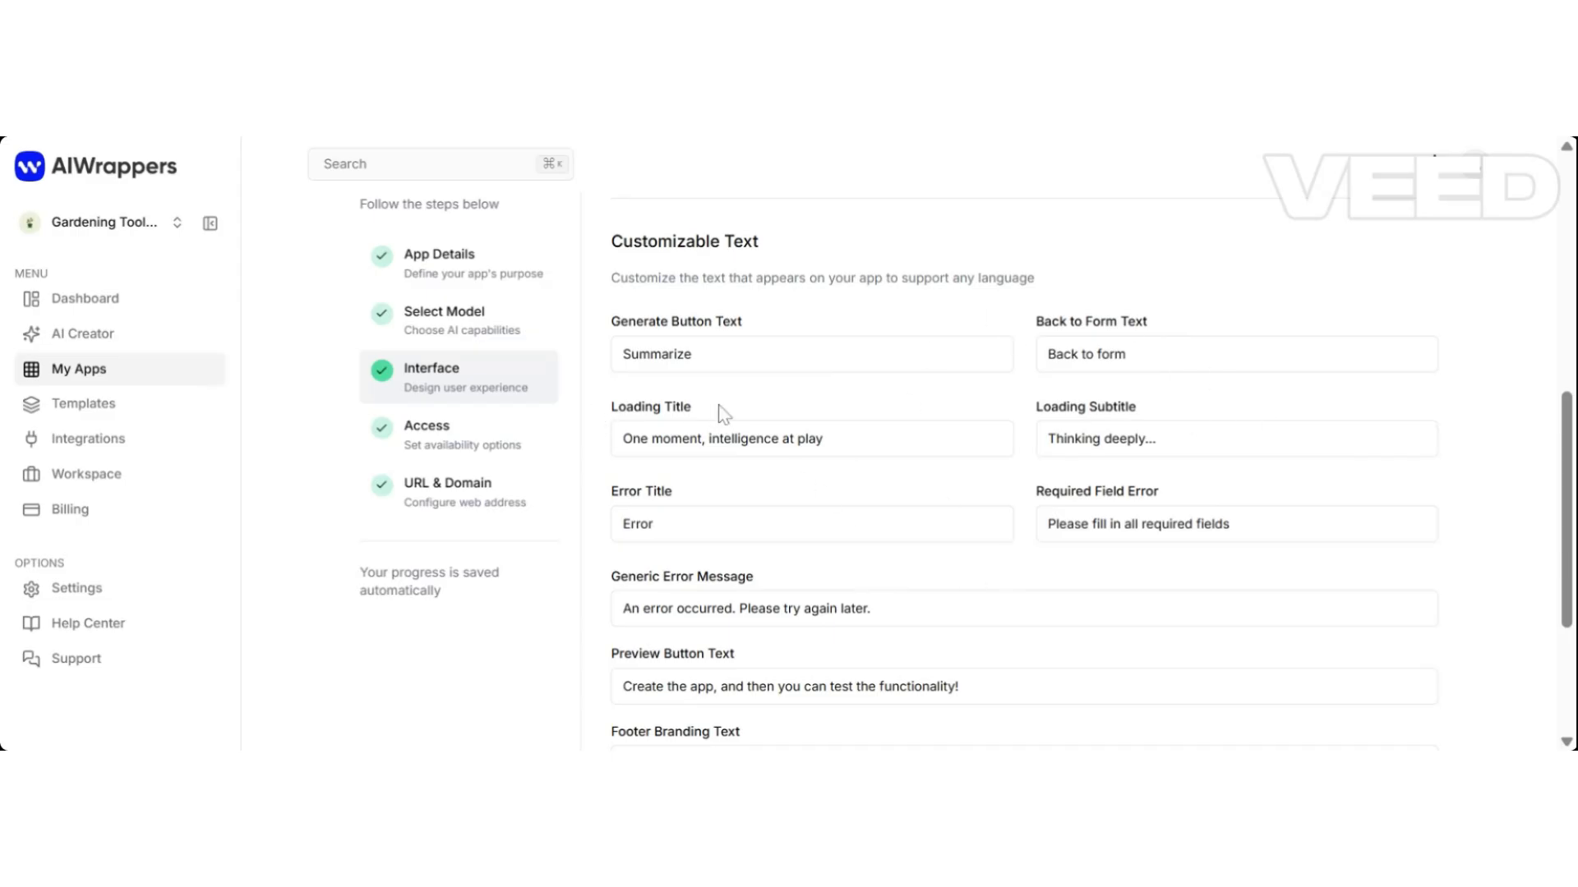
pyautogui.click(825, 439)
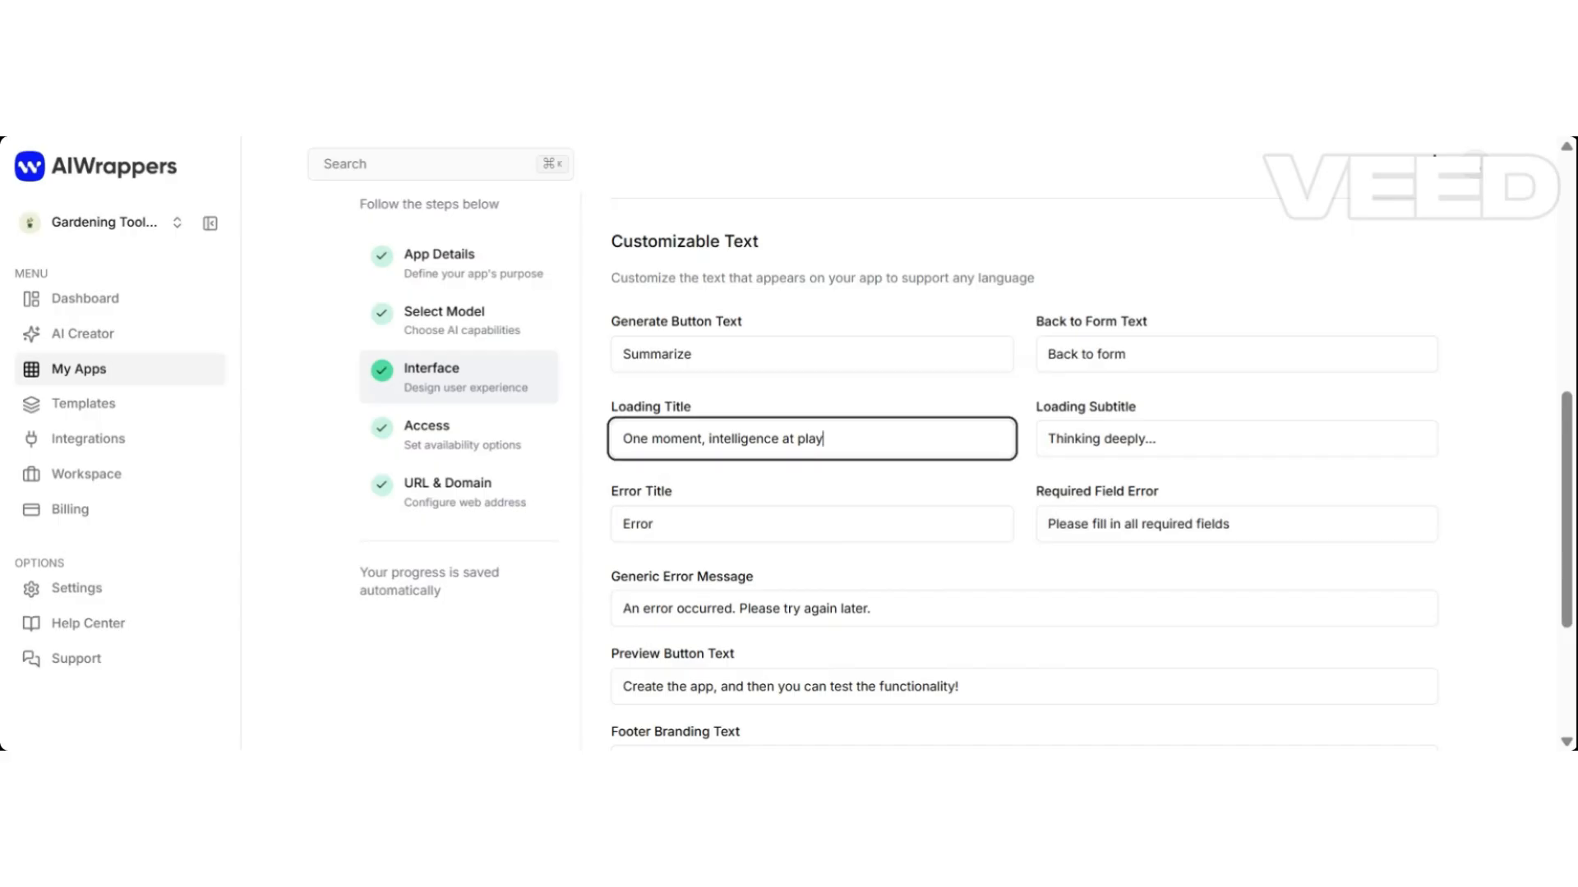
pyautogui.press('BackSpace')
pyautogui.press('BackSpace')
pyautogui.press('BackSpace')
pyautogui.press('BackSpace')
pyautogui.press('BackSpace')
pyautogui.press('BackSpace')
pyautogui.press('BackSpace')
pyautogui.press('BackSpace')
pyautogui.press('BackSpace')
pyautogui.press('BackSpace')
pyautogui.press('BackSpace')
pyautogui.press('BackSpace')
pyautogui.press('BackSpace')
pyautogui.press('BackSpace')
pyautogui.press('BackSpace')
pyautogui.press('BackSpace')
pyautogui.press('BackSpace')
pyautogui.press('BackSpace')
pyautogui.press('BackSpace')
pyautogui.press('BackSpace')
pyautogui.write('summary')
pyautogui.press('BackSpace')
pyautogui.press('BackSpace')
pyautogui.press('BackSpace')
pyautogui.press('BackSpace')
pyautogui.press('BackSpace')
pyautogui.press('BackSpace')
pyautogui.press('BackSpace')
pyautogui.write('writing the perfect summary')
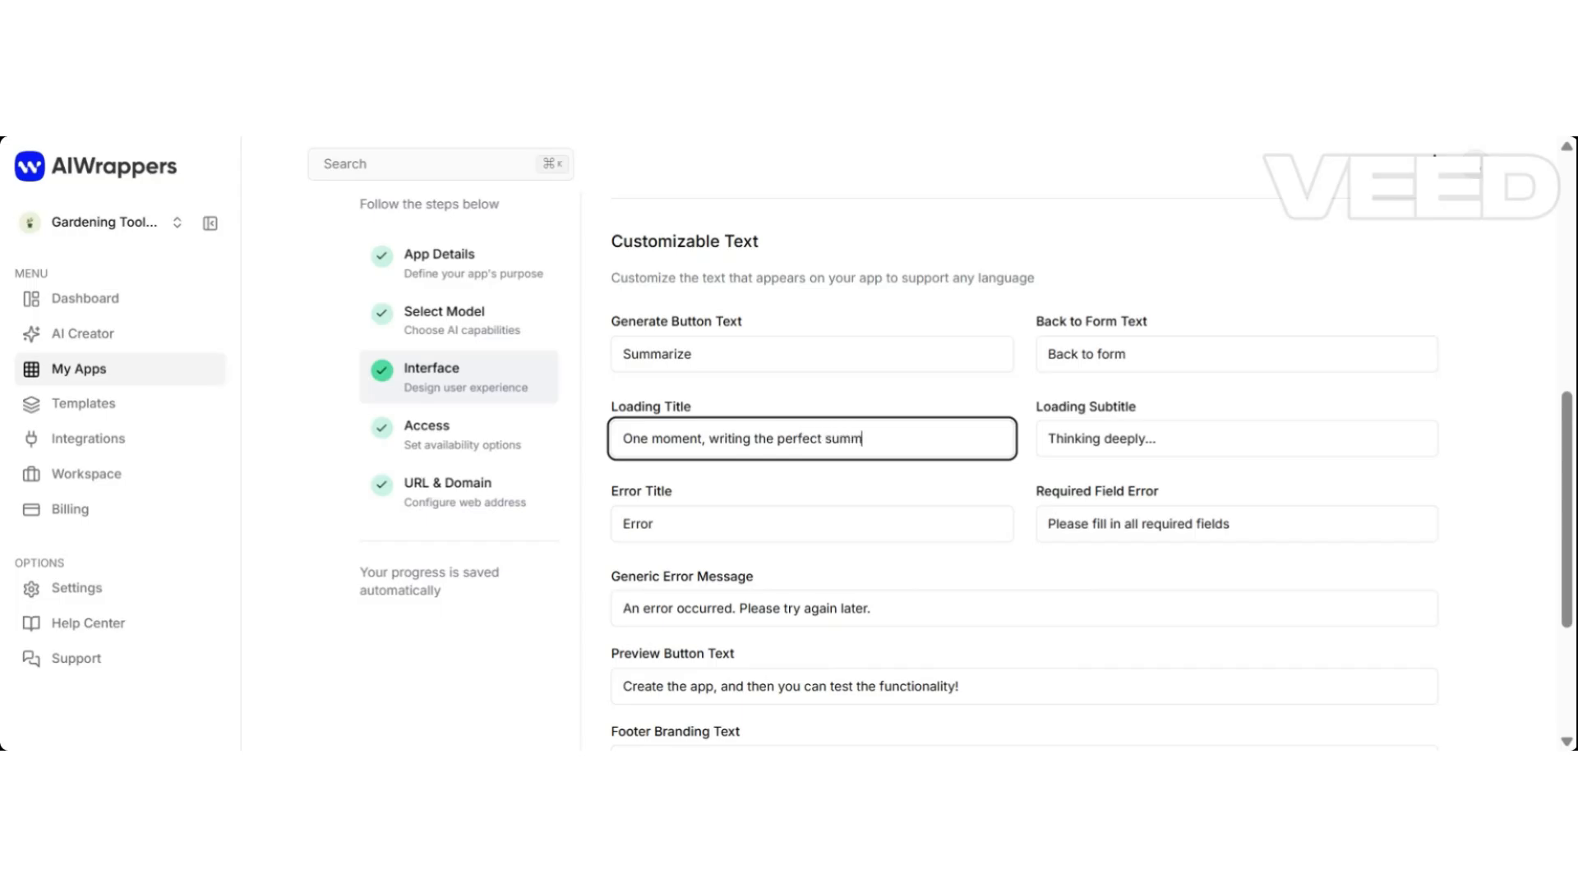
pyautogui.click(1467, 448)
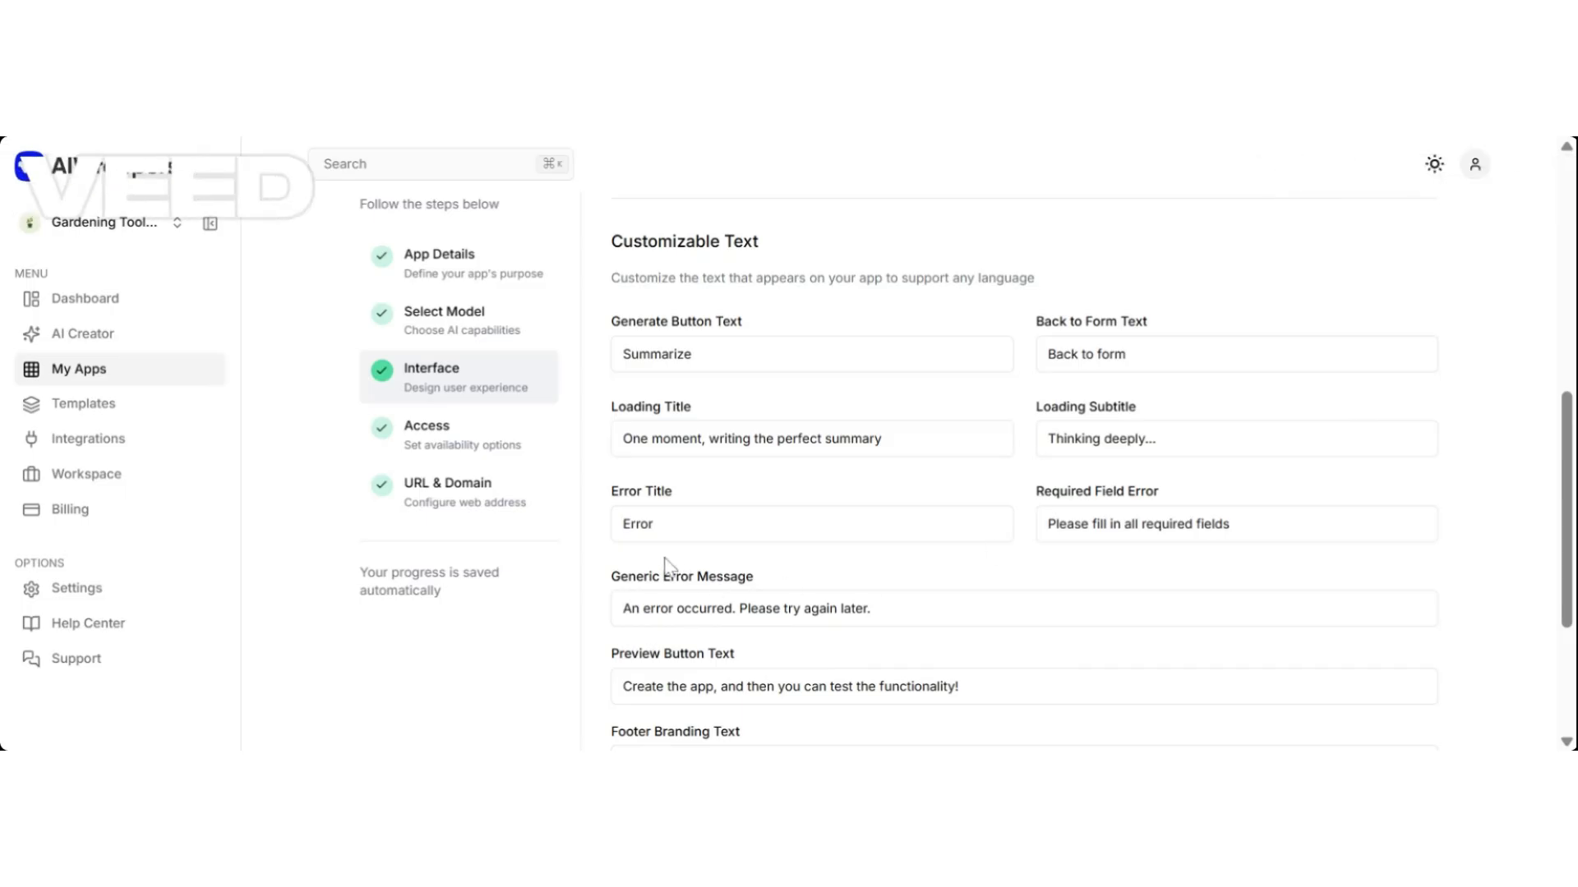
# Try appending ', try again' to the error title, then trim it back to 'Error'.
pyautogui.click(655, 524)
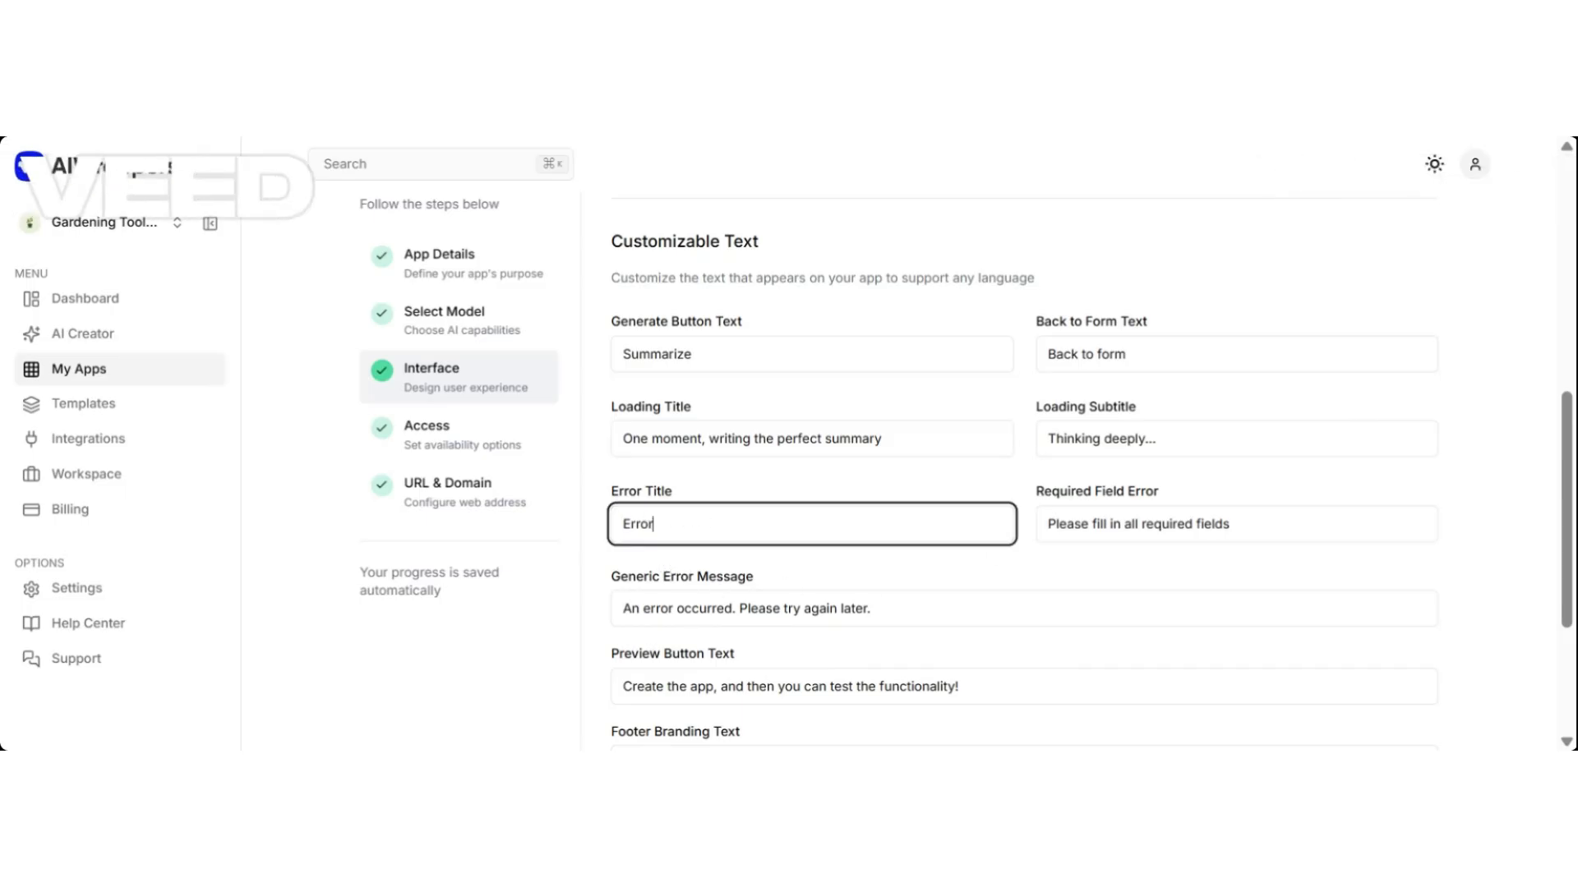
pyautogui.write(', try again')
pyautogui.click(1306, 607)
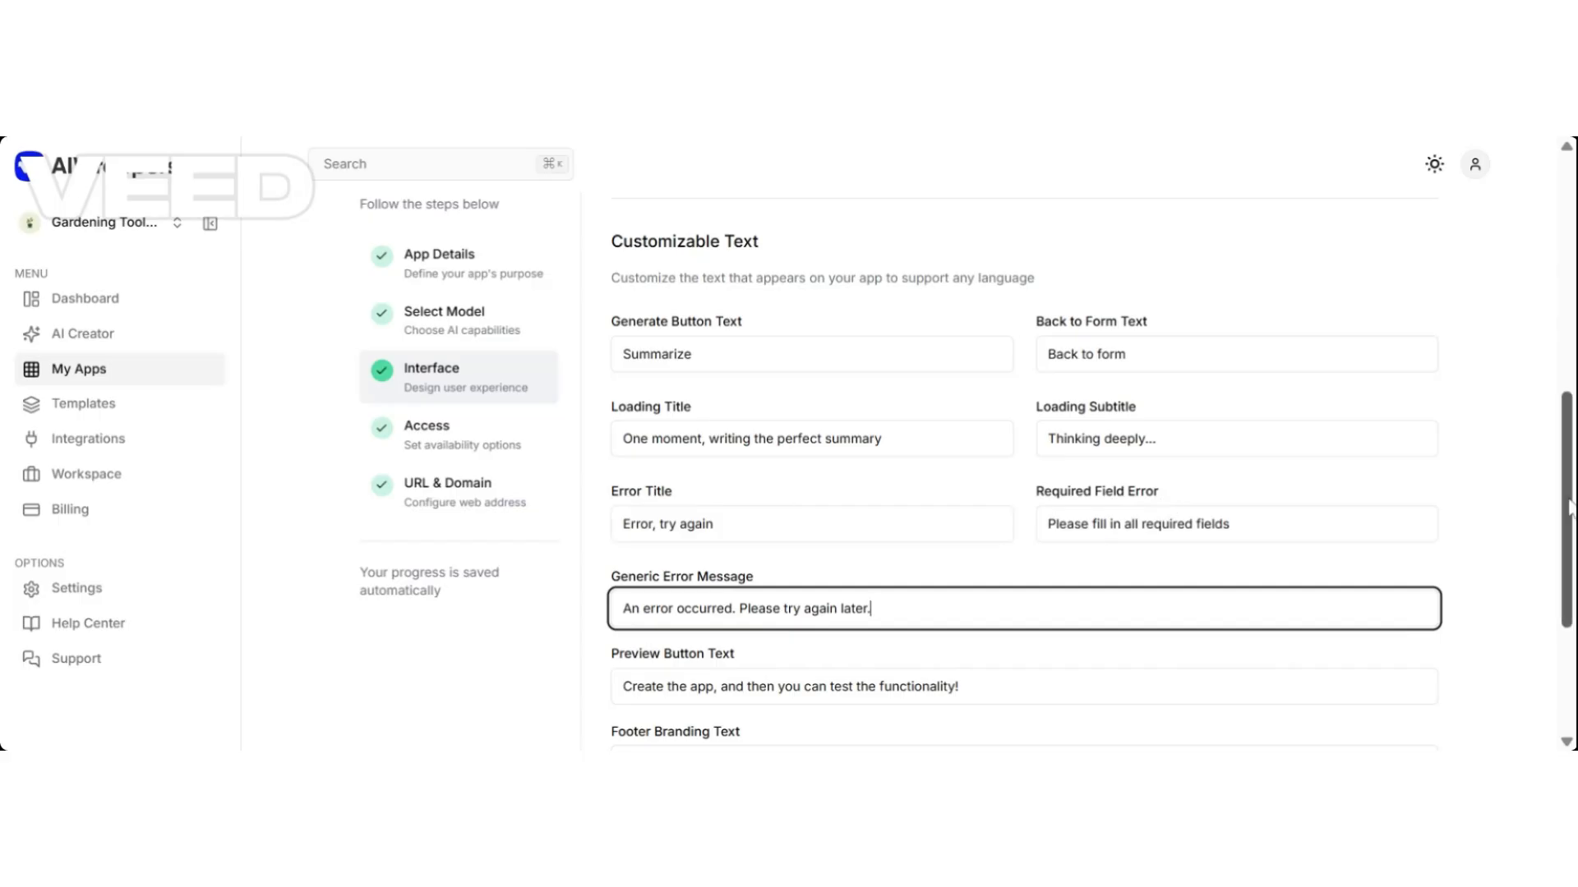
pyautogui.scroll(-3, 1569, 526)
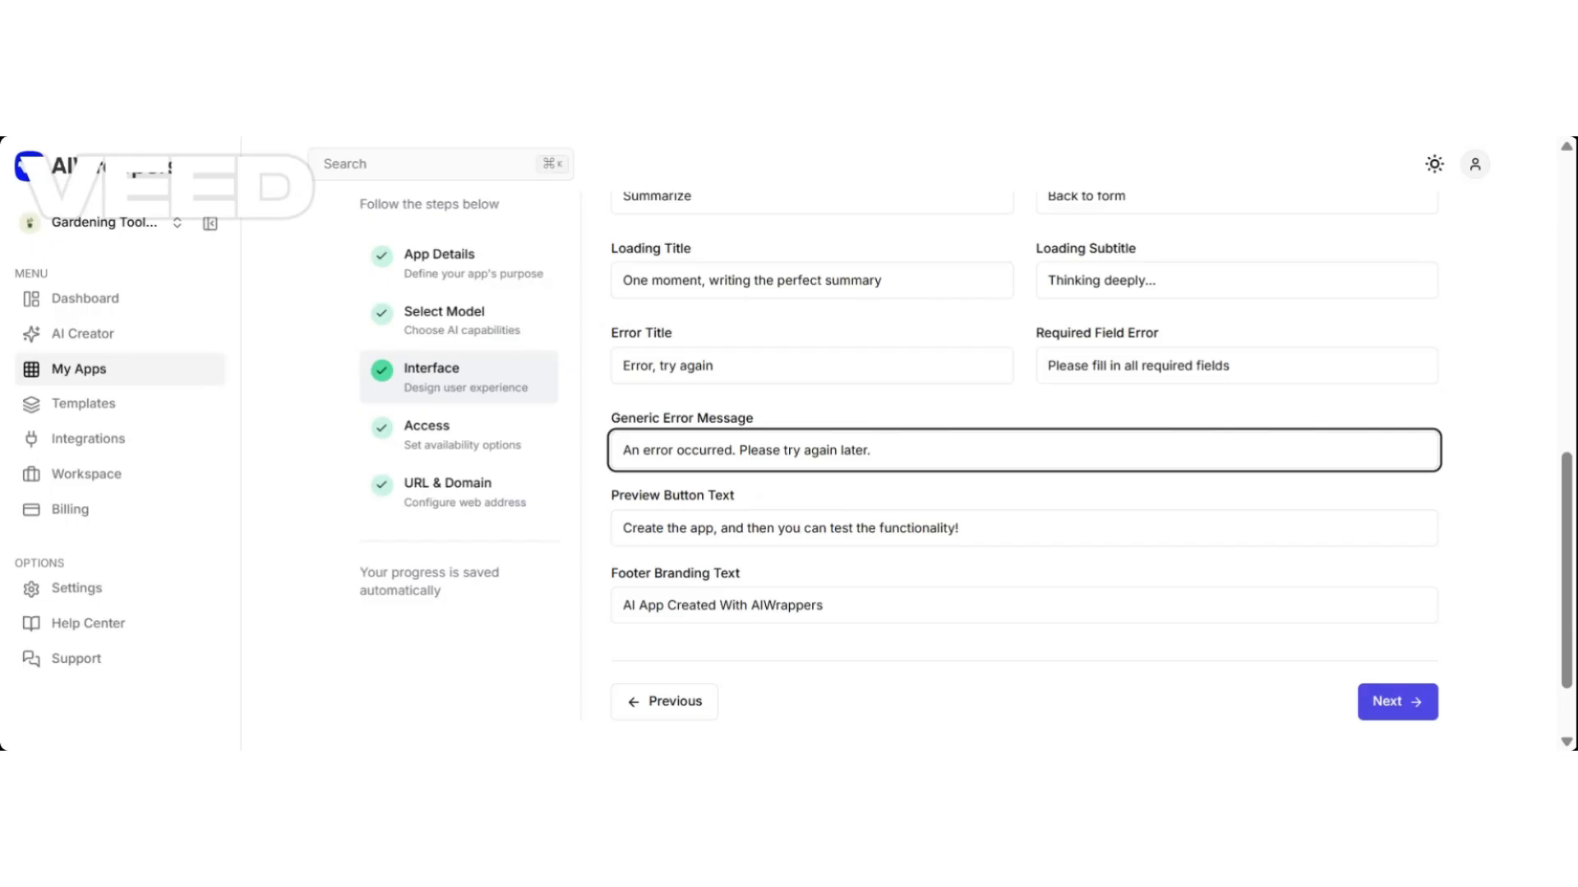
pyautogui.click(707, 366)
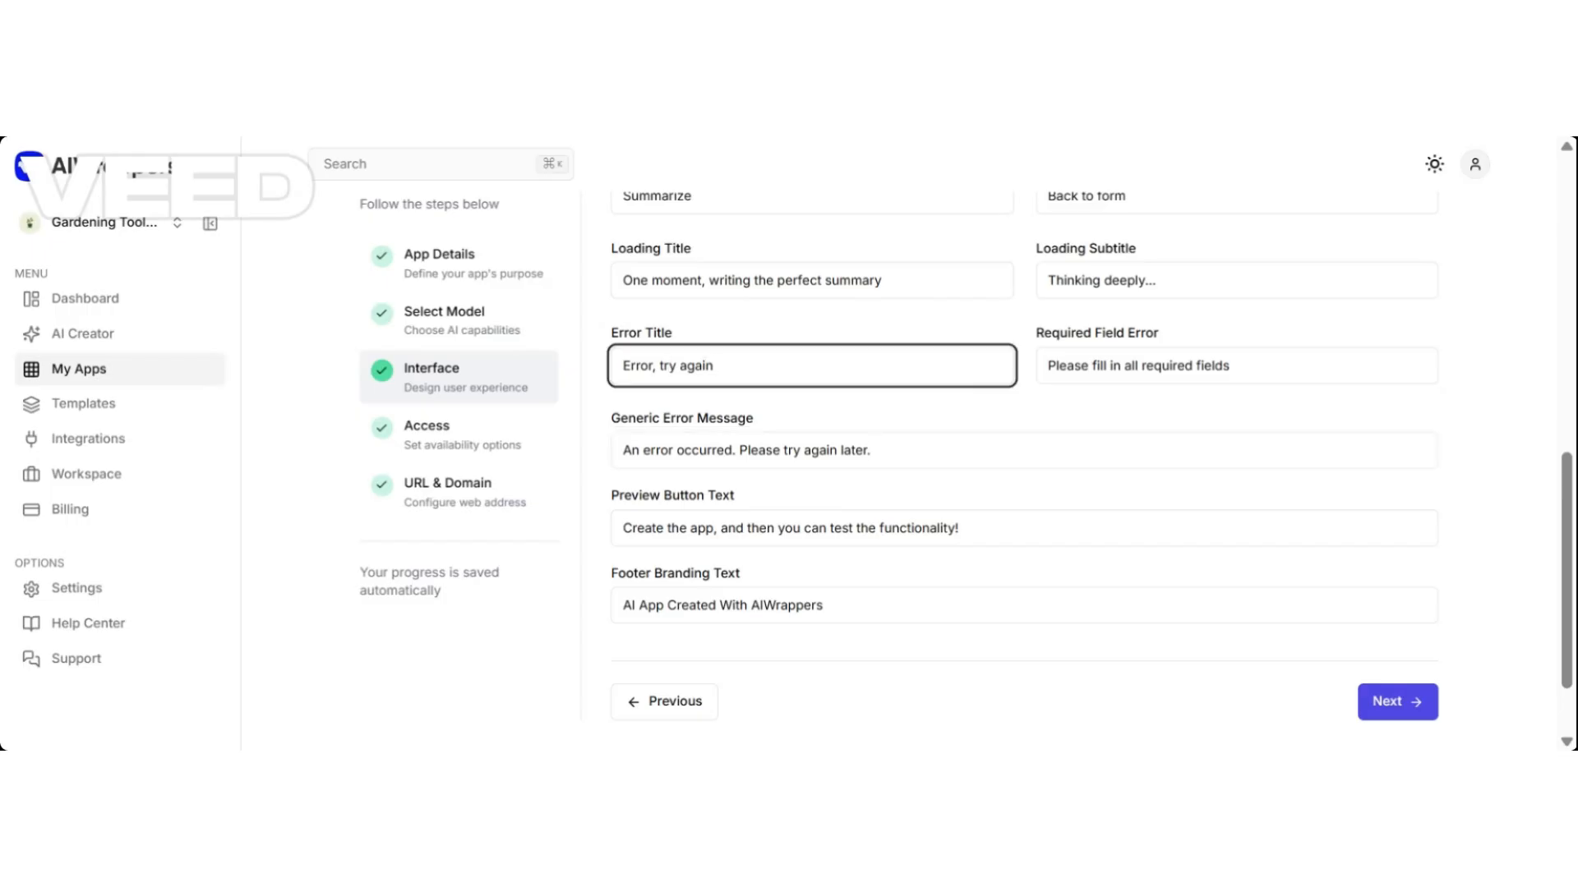
pyautogui.press('End')
pyautogui.press('BackSpace')
pyautogui.press('BackSpace')
pyautogui.press('BackSpace')
pyautogui.press('BackSpace')
pyautogui.press('BackSpace')
pyautogui.press('BackSpace')
pyautogui.press('BackSpace')
pyautogui.press('BackSpace')
pyautogui.press('BackSpace')
pyautogui.press('BackSpace')
pyautogui.press('BackSpace')
pyautogui.click(870, 450)
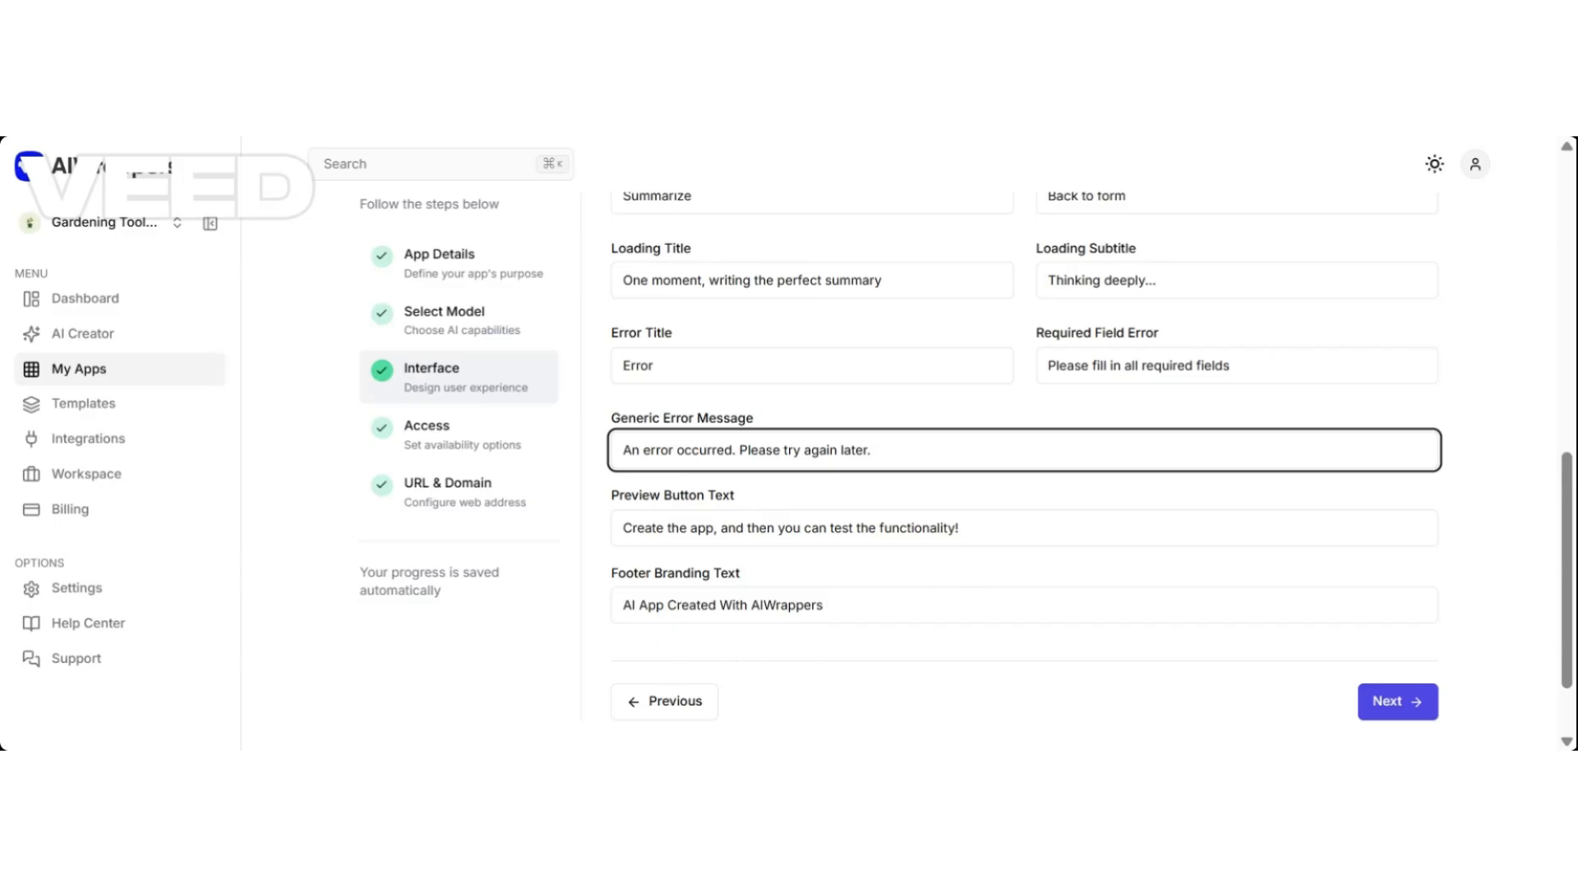
# Set the footer branding text to 'Next Level AI with' plus the creator's name and continue.
pyautogui.click(822, 605)
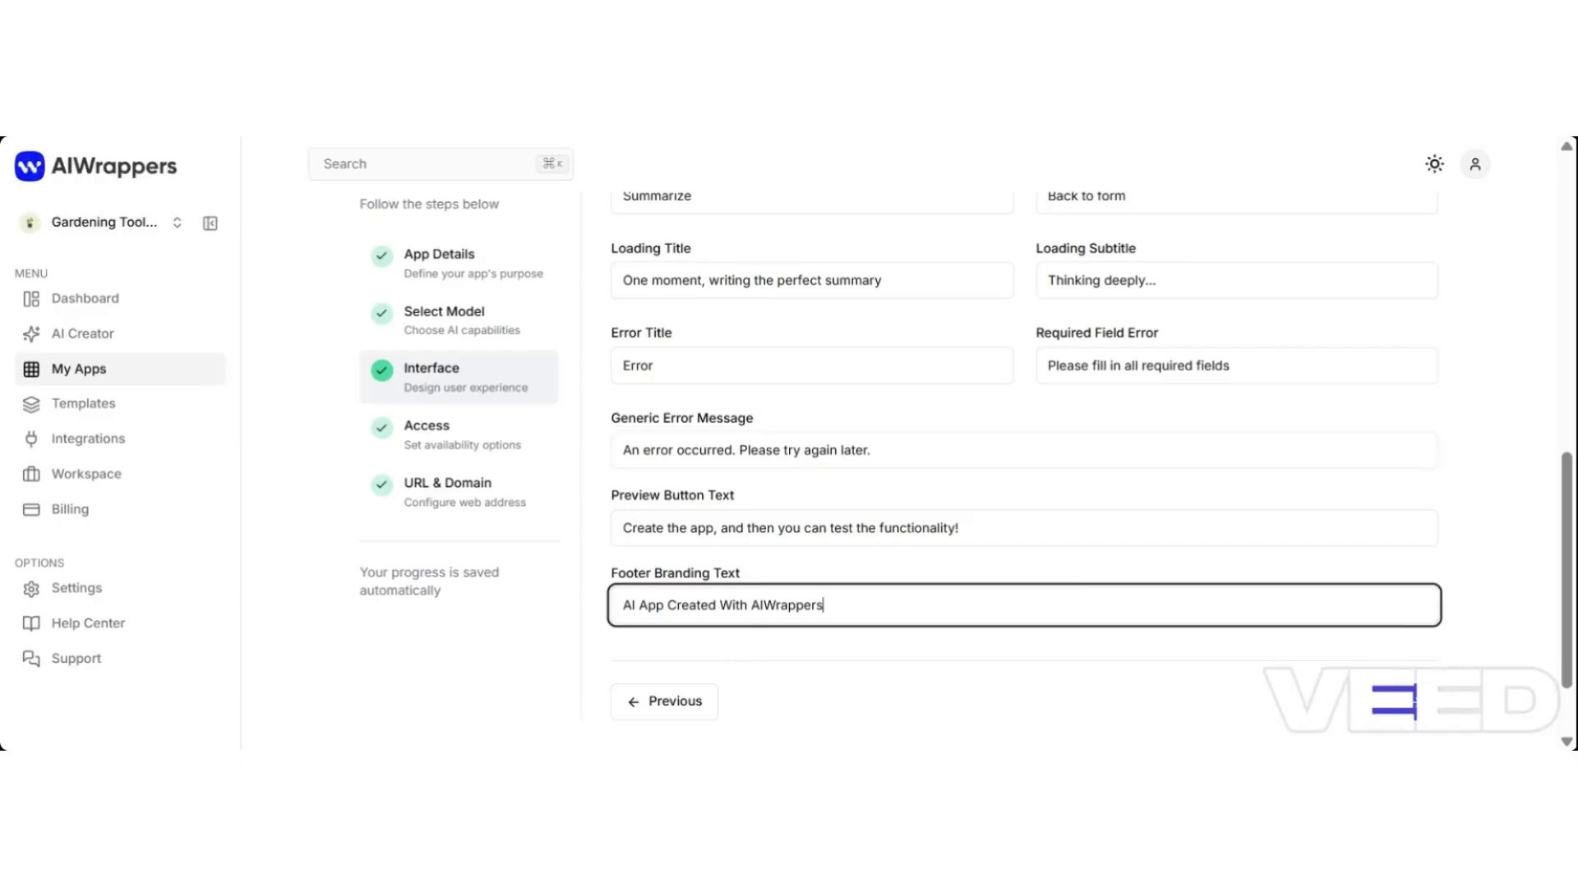
pyautogui.press('BackSpace')
pyautogui.press('BackSpace')
pyautogui.press('BackSpace')
pyautogui.press('BackSpace')
pyautogui.press('BackSpace')
pyautogui.press('BackSpace')
pyautogui.press('BackSpace')
pyautogui.press('BackSpace')
pyautogui.press('BackSpace')
pyautogui.press('BackSpace')
pyautogui.write('Next Level AI with Akosua')
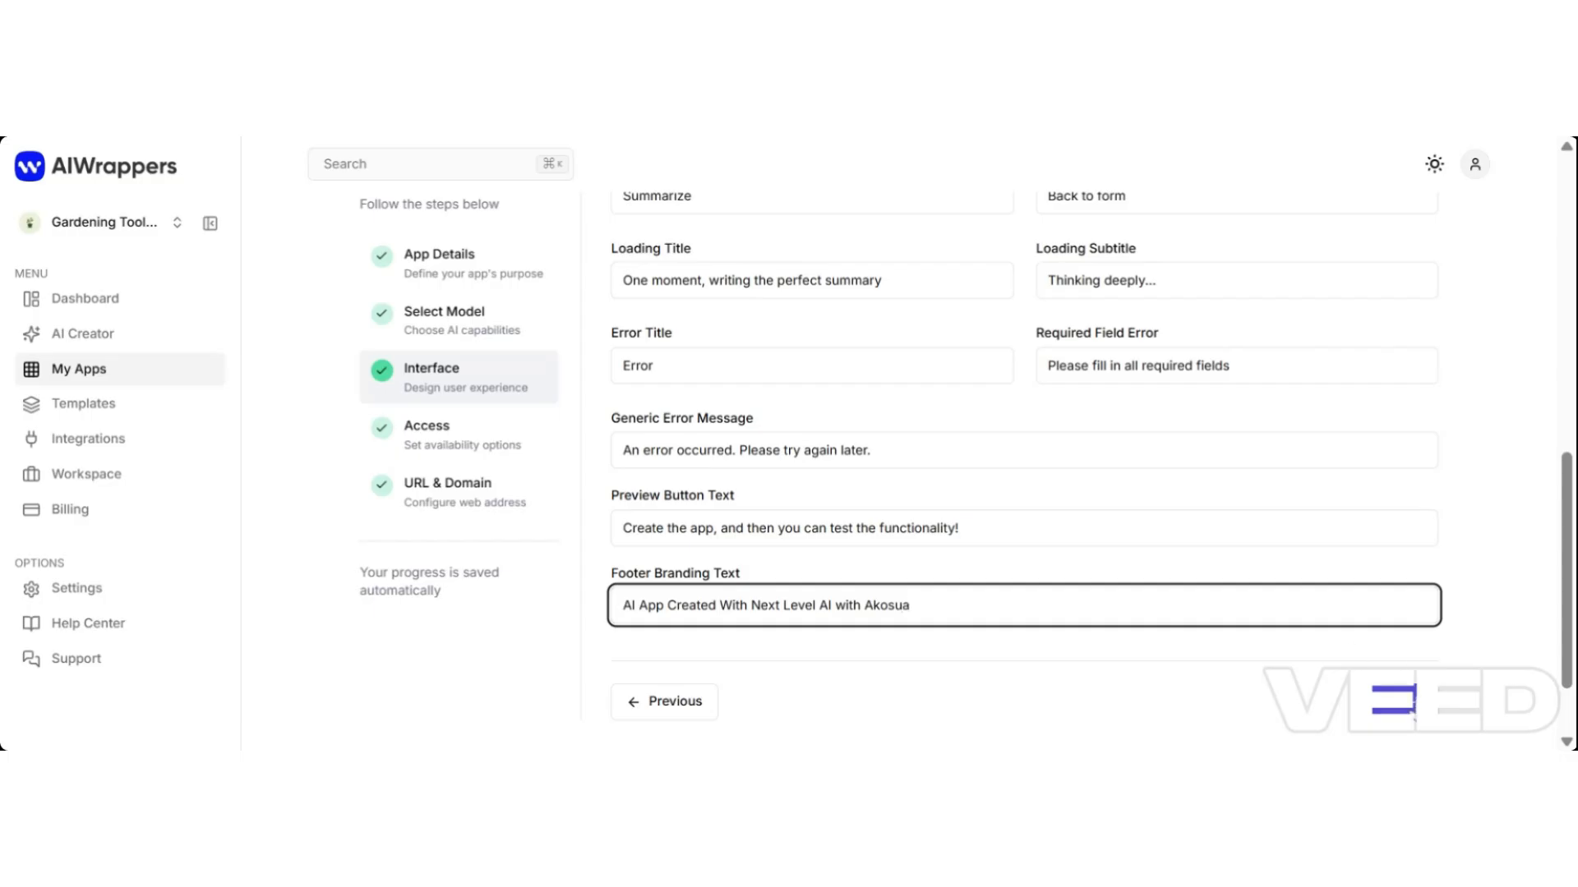
pyautogui.click(1397, 701)
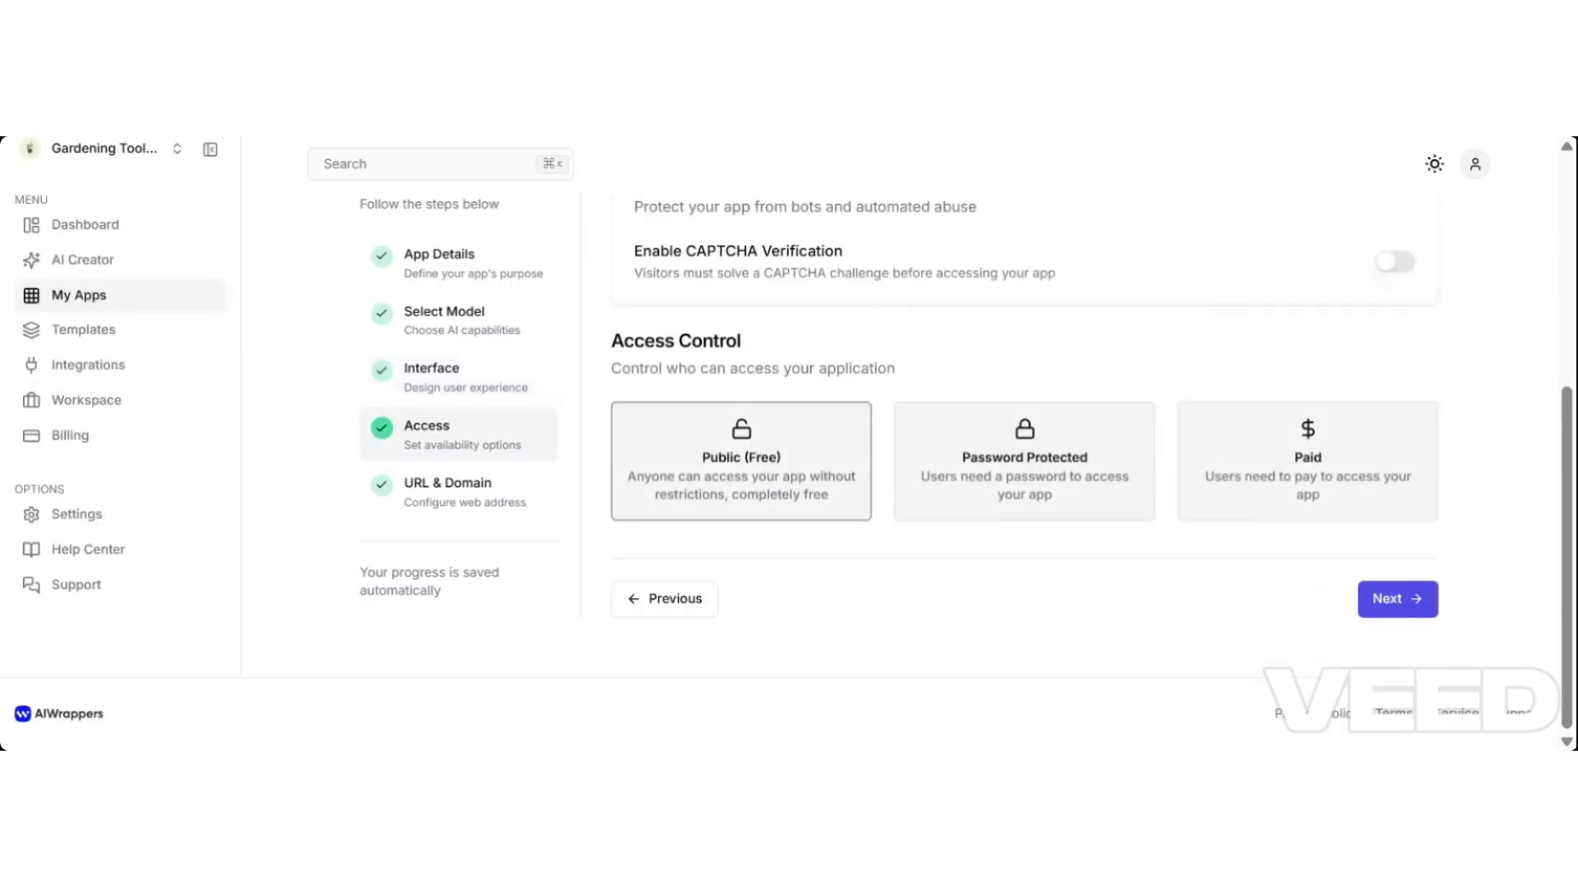
# Switch on rate limiting for Quick News with a daily reset and 10 uses.
pyautogui.moveTo(1570, 472); pyautogui.dragTo(1563, 271)
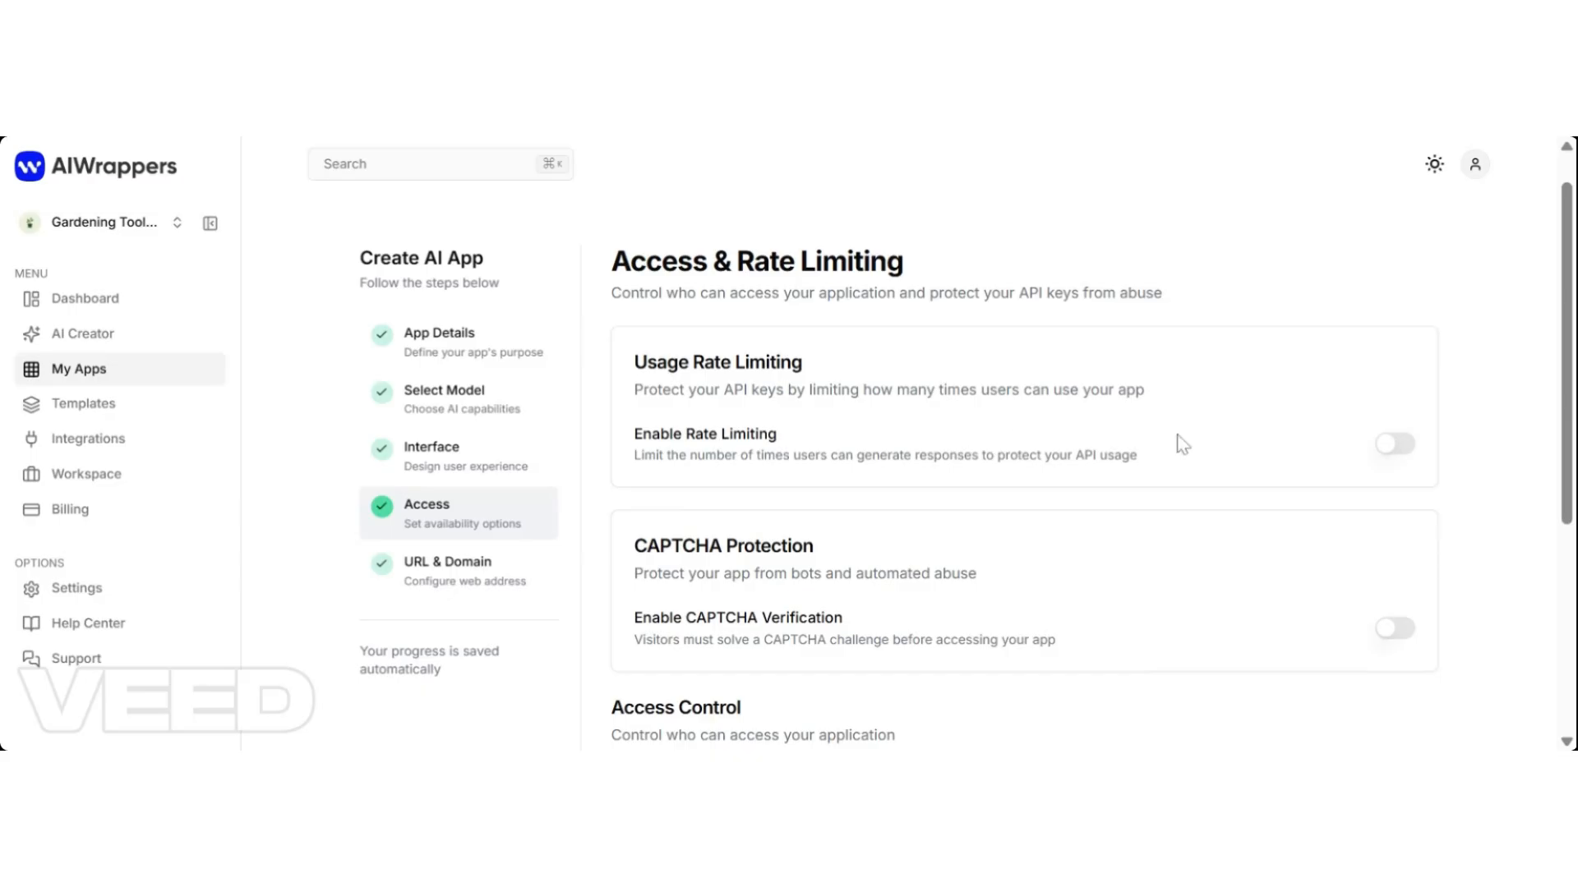
pyautogui.click(1397, 445)
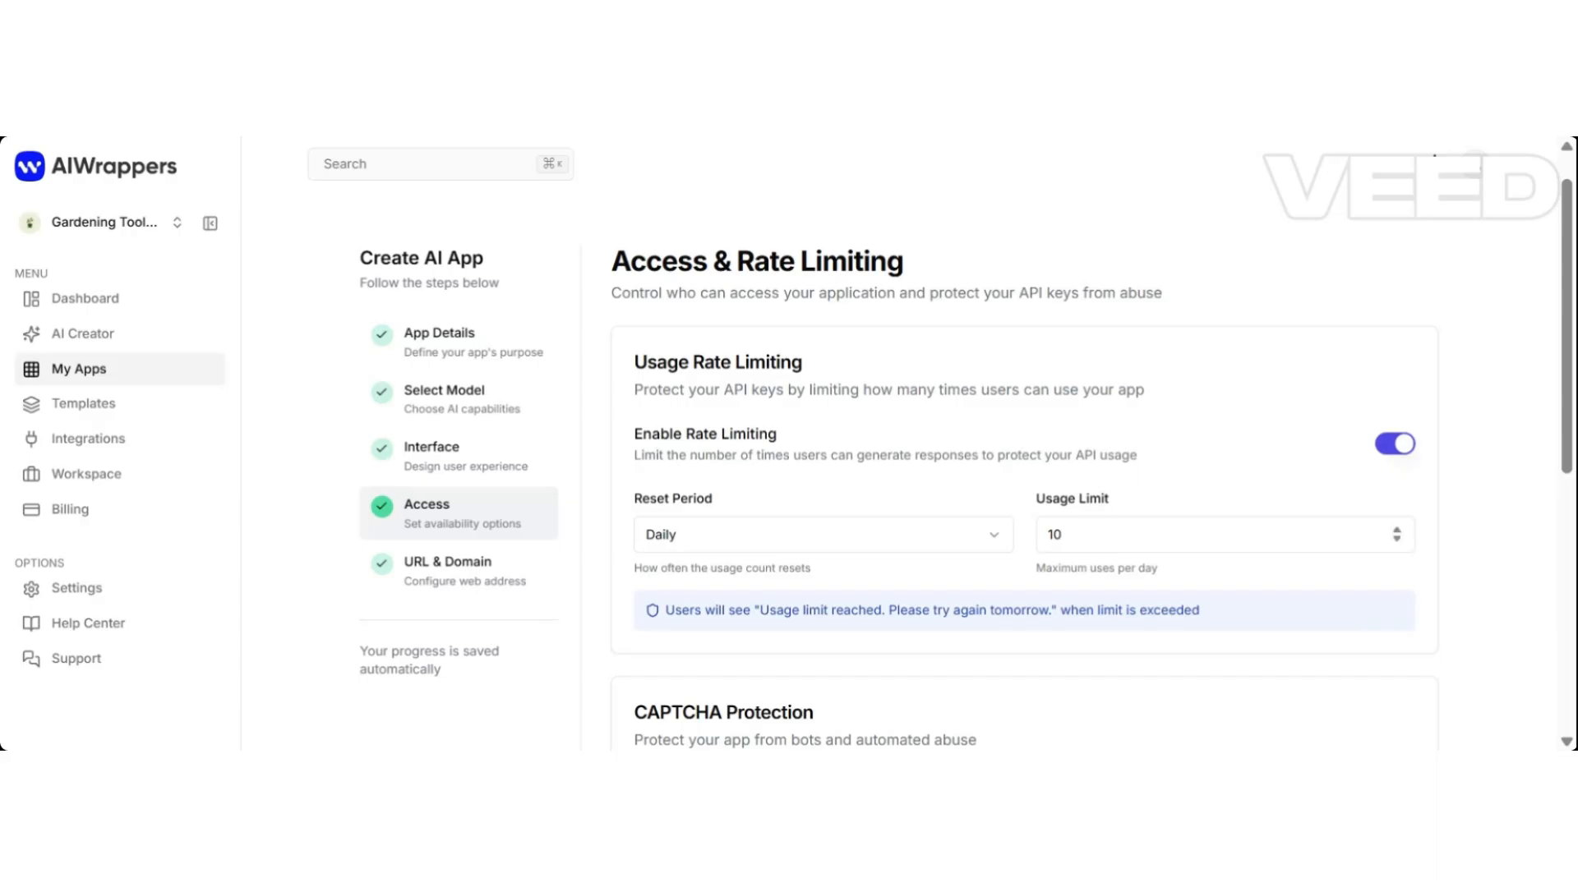
pyautogui.click(963, 543)
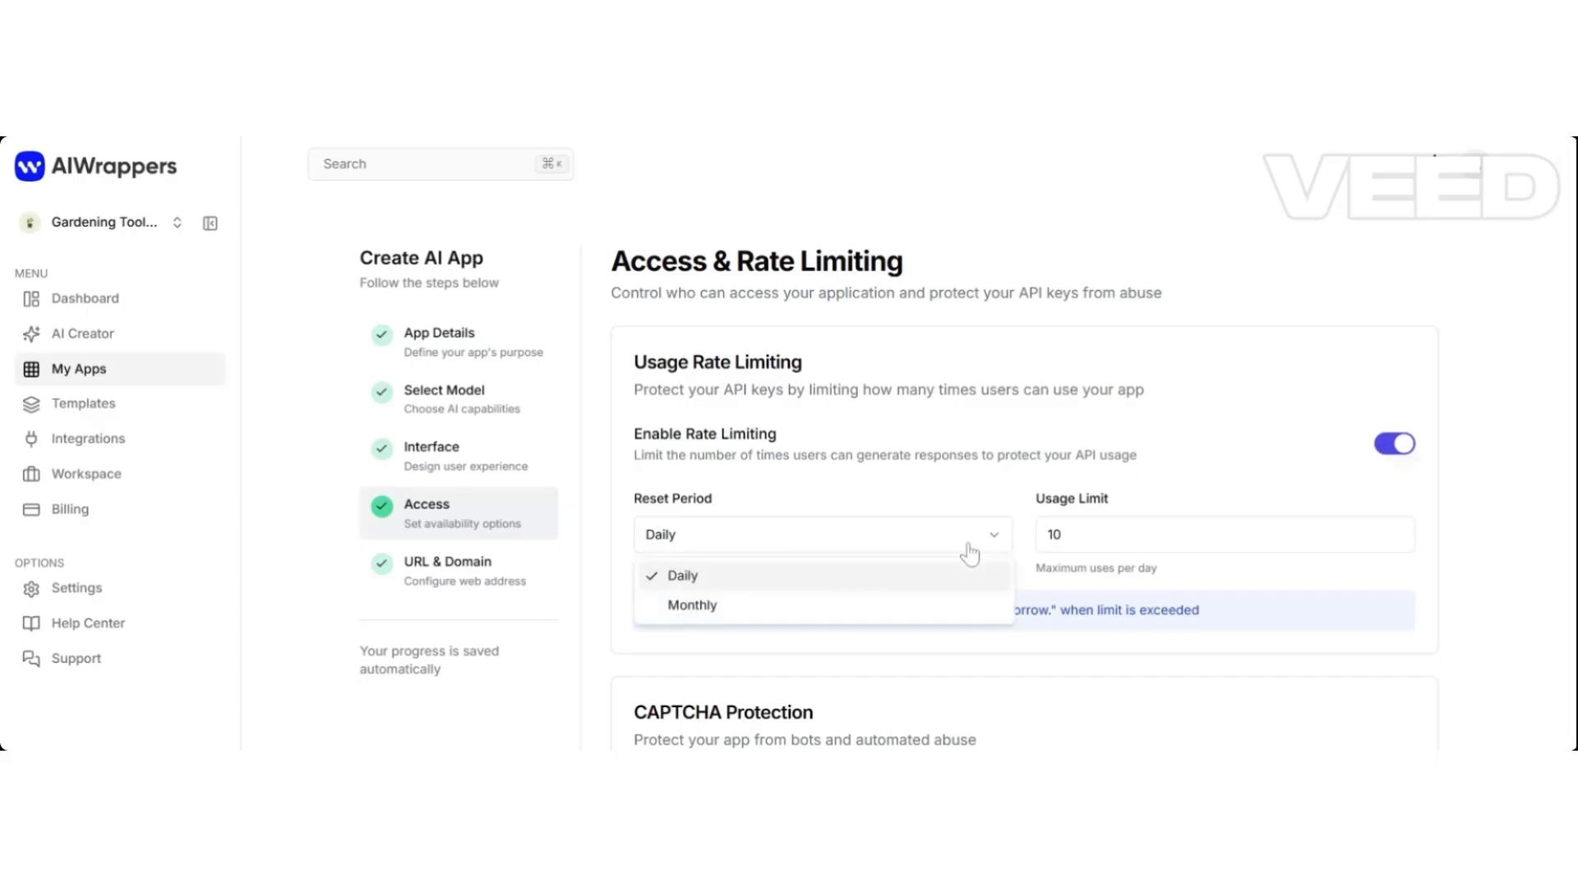
pyautogui.click(982, 503)
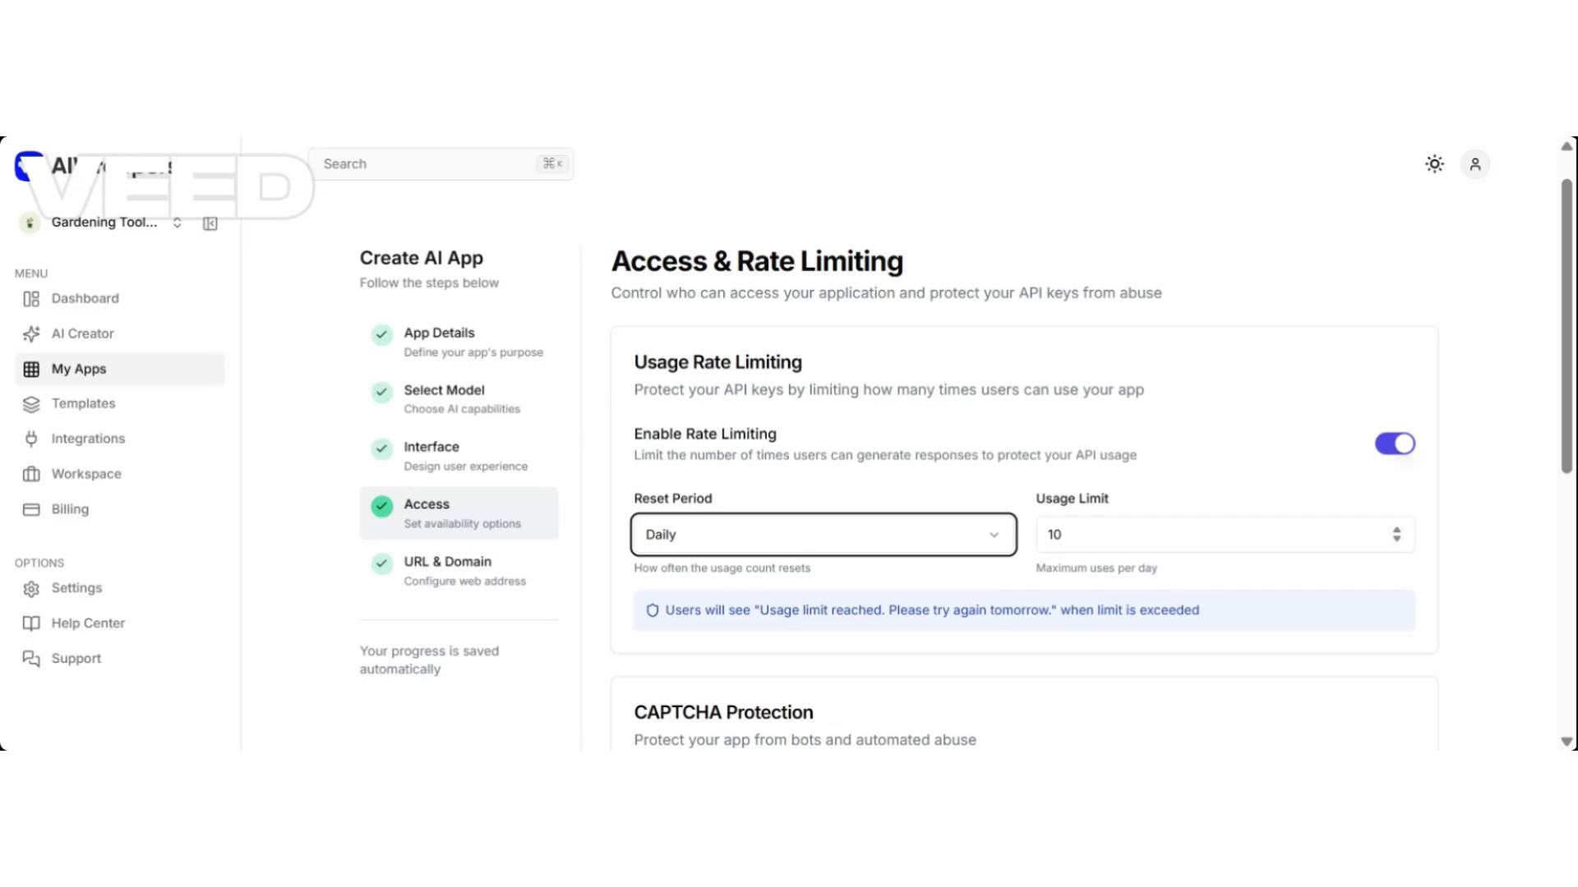
pyautogui.press('Tab')
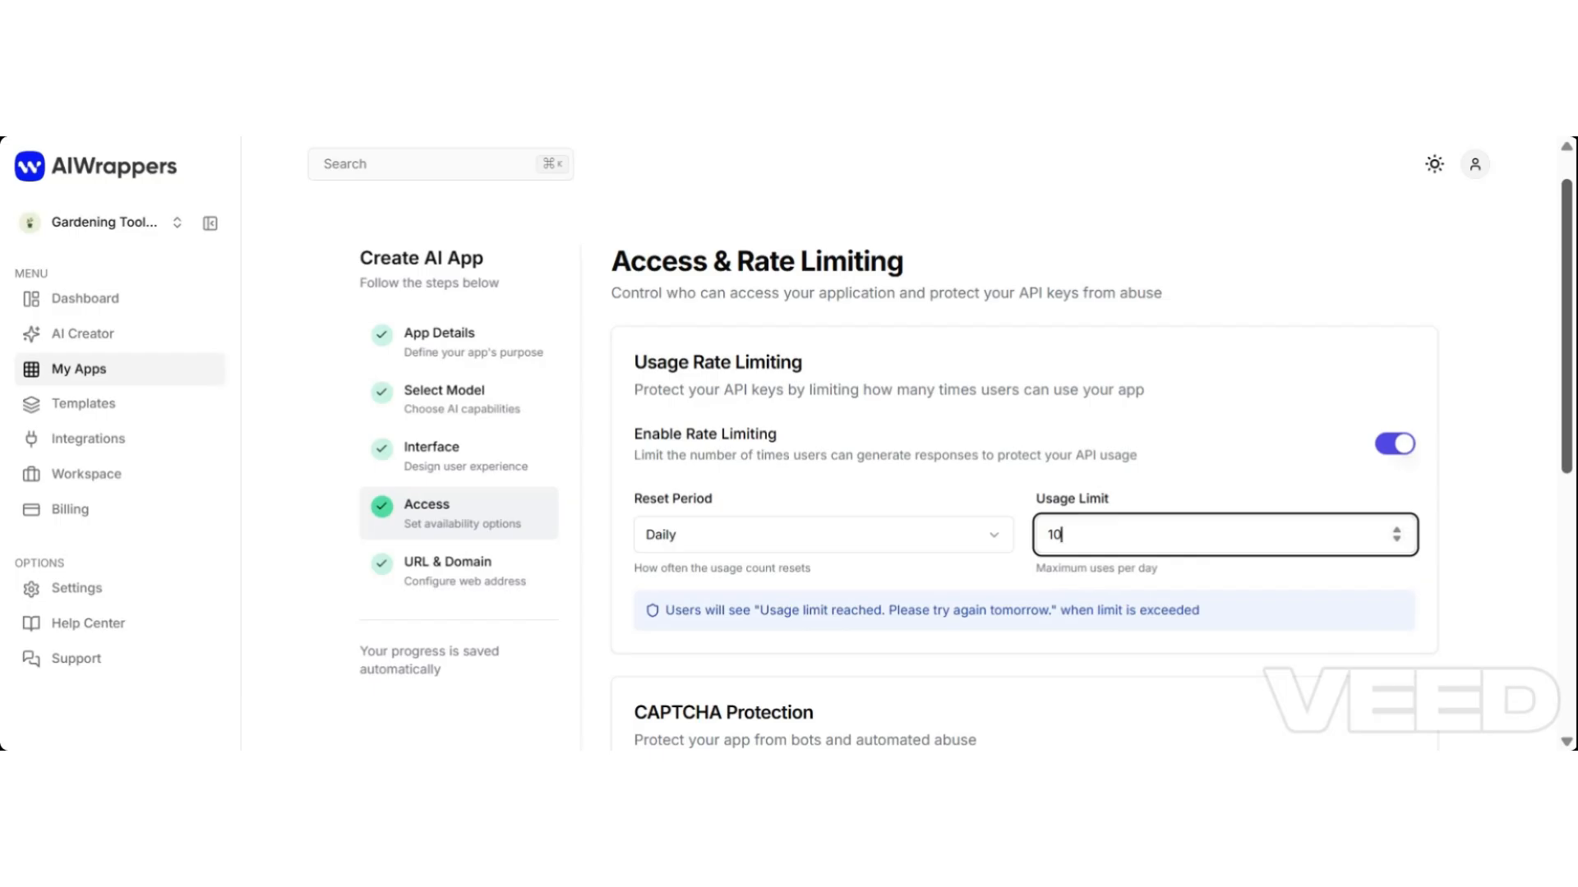
pyautogui.scroll(-5, 1531, 565)
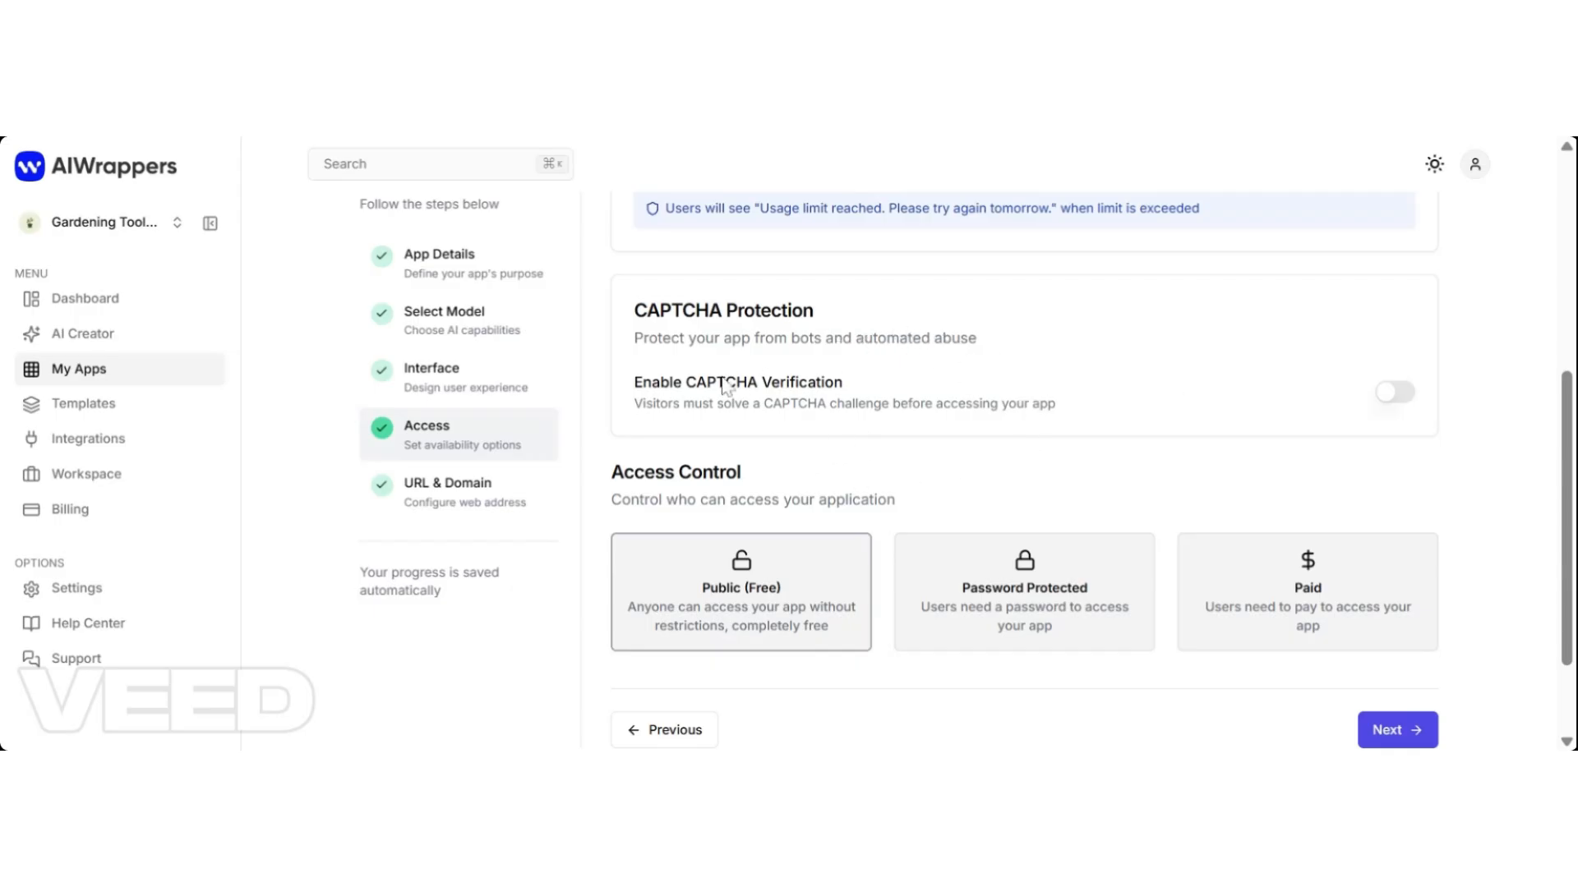
# Set Quick News access to Password Protected, leaving CAPTCHA verification off.
pyautogui.click(1397, 393)
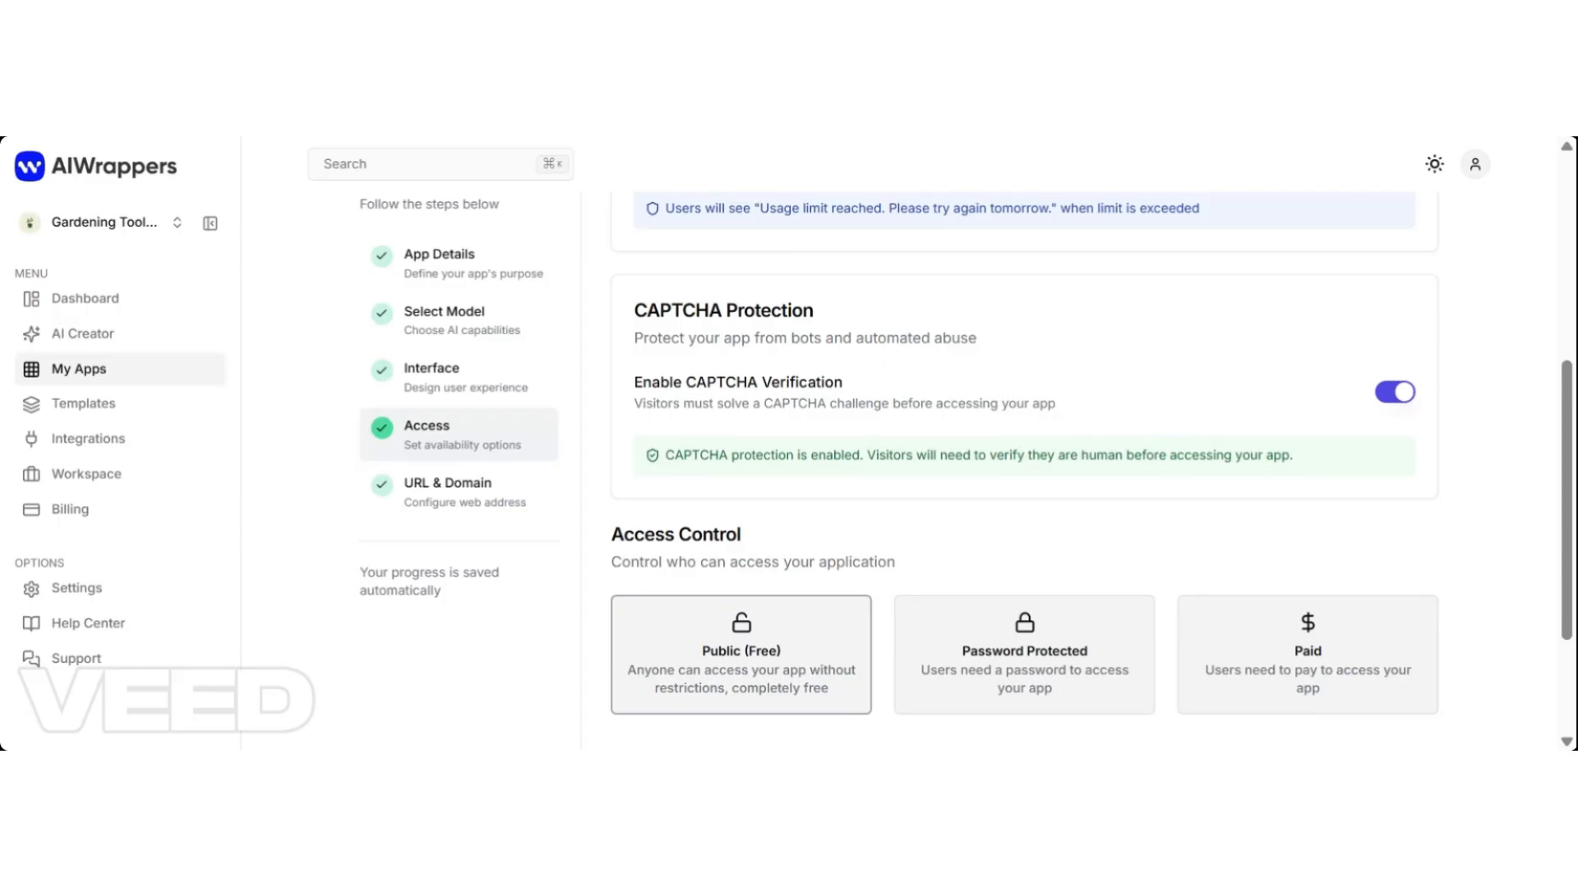
pyautogui.click(1394, 393)
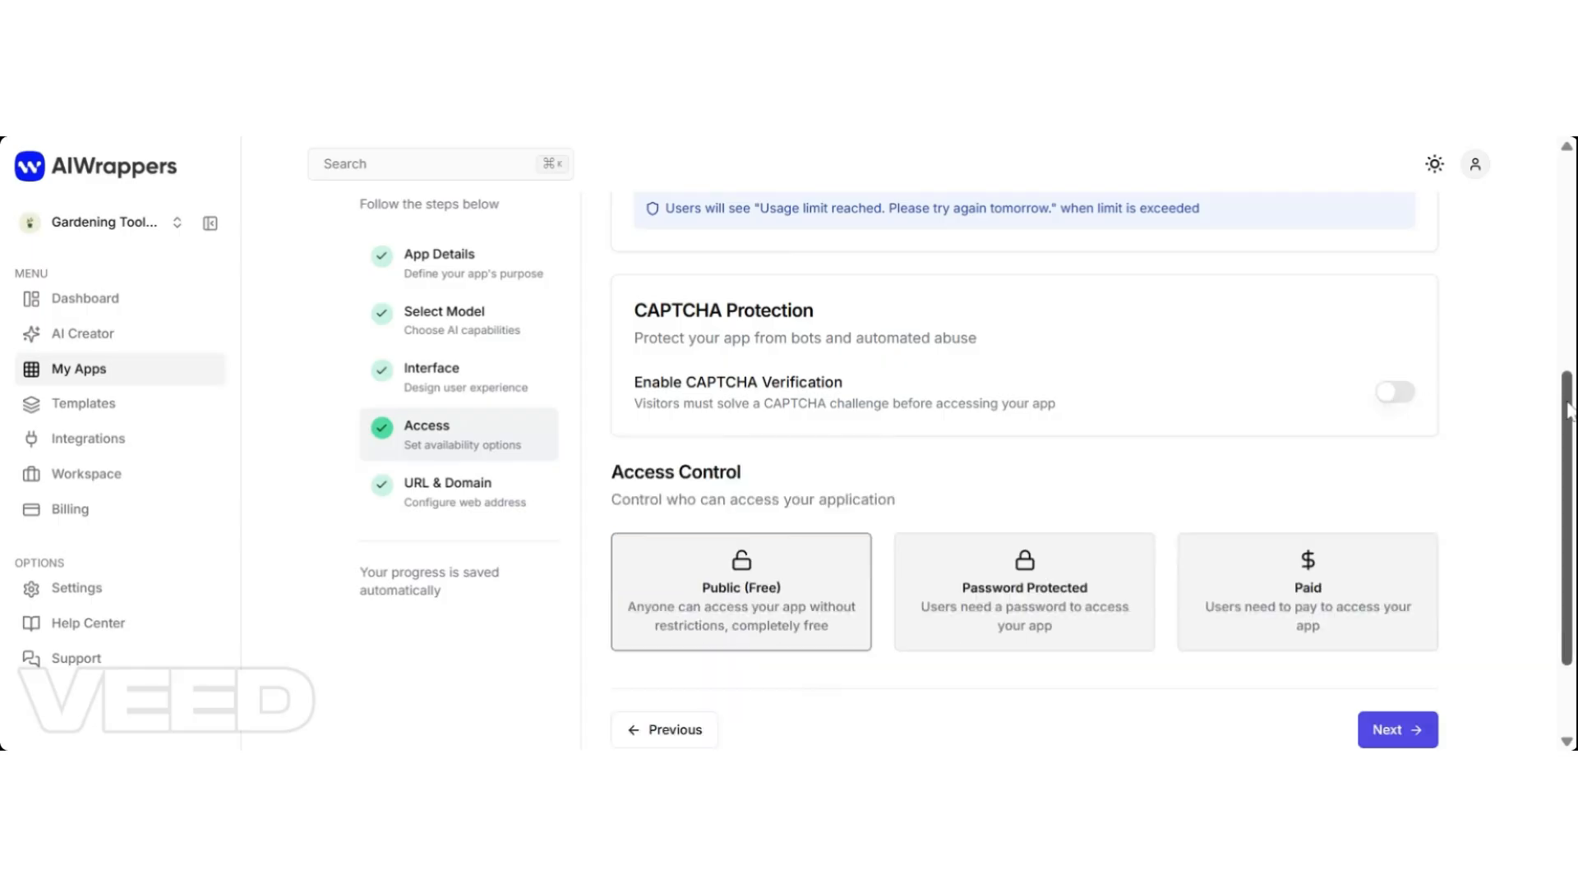
pyautogui.moveTo(1568, 411); pyautogui.dragTo(1568, 474)
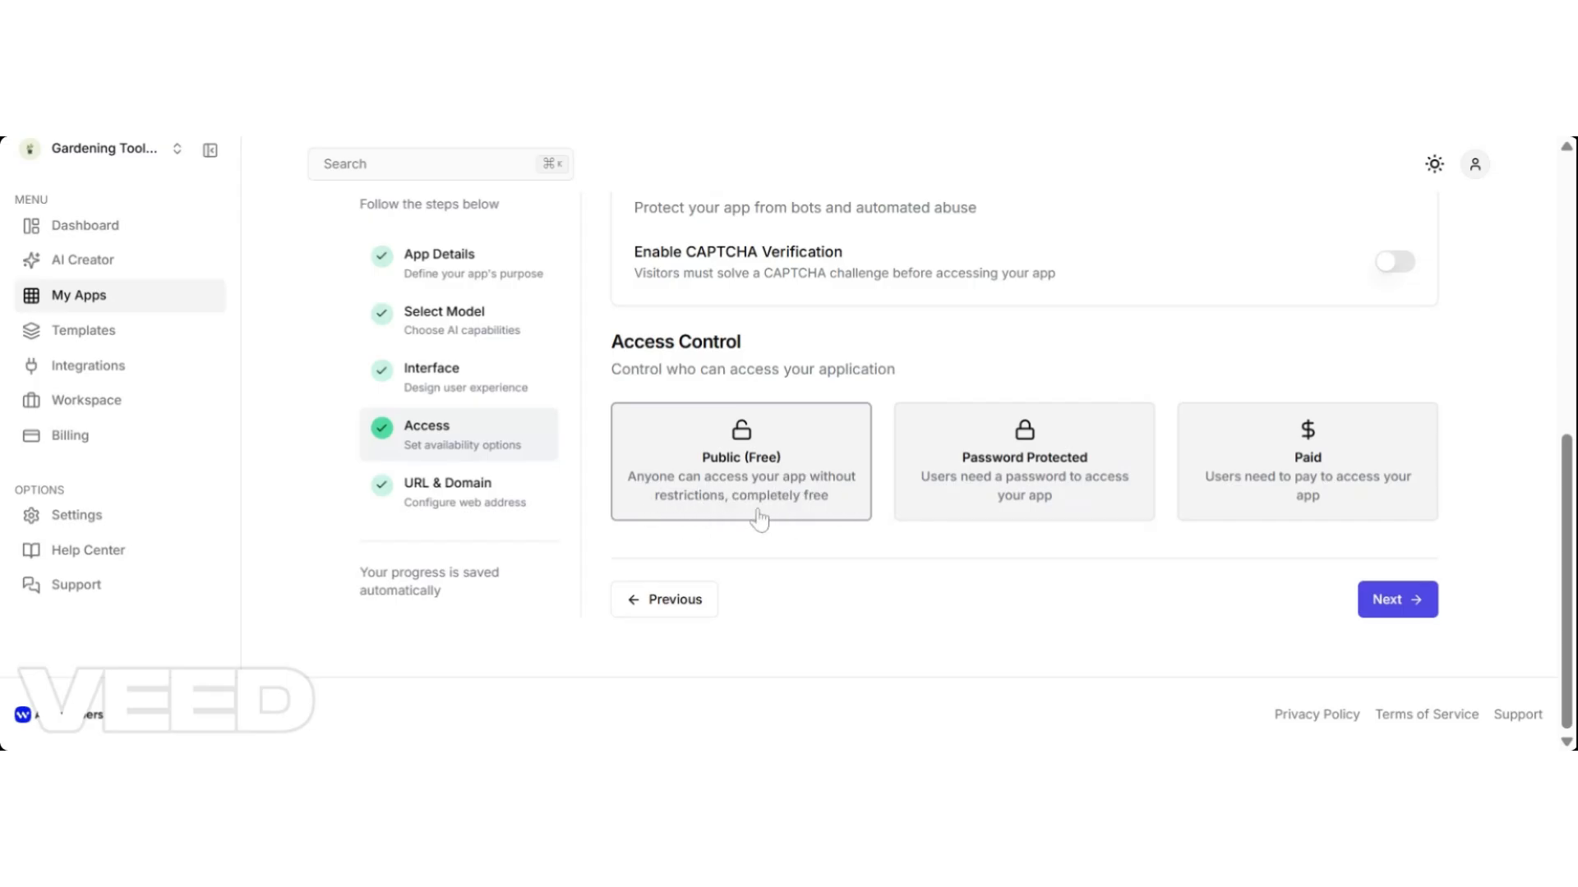
pyautogui.click(968, 506)
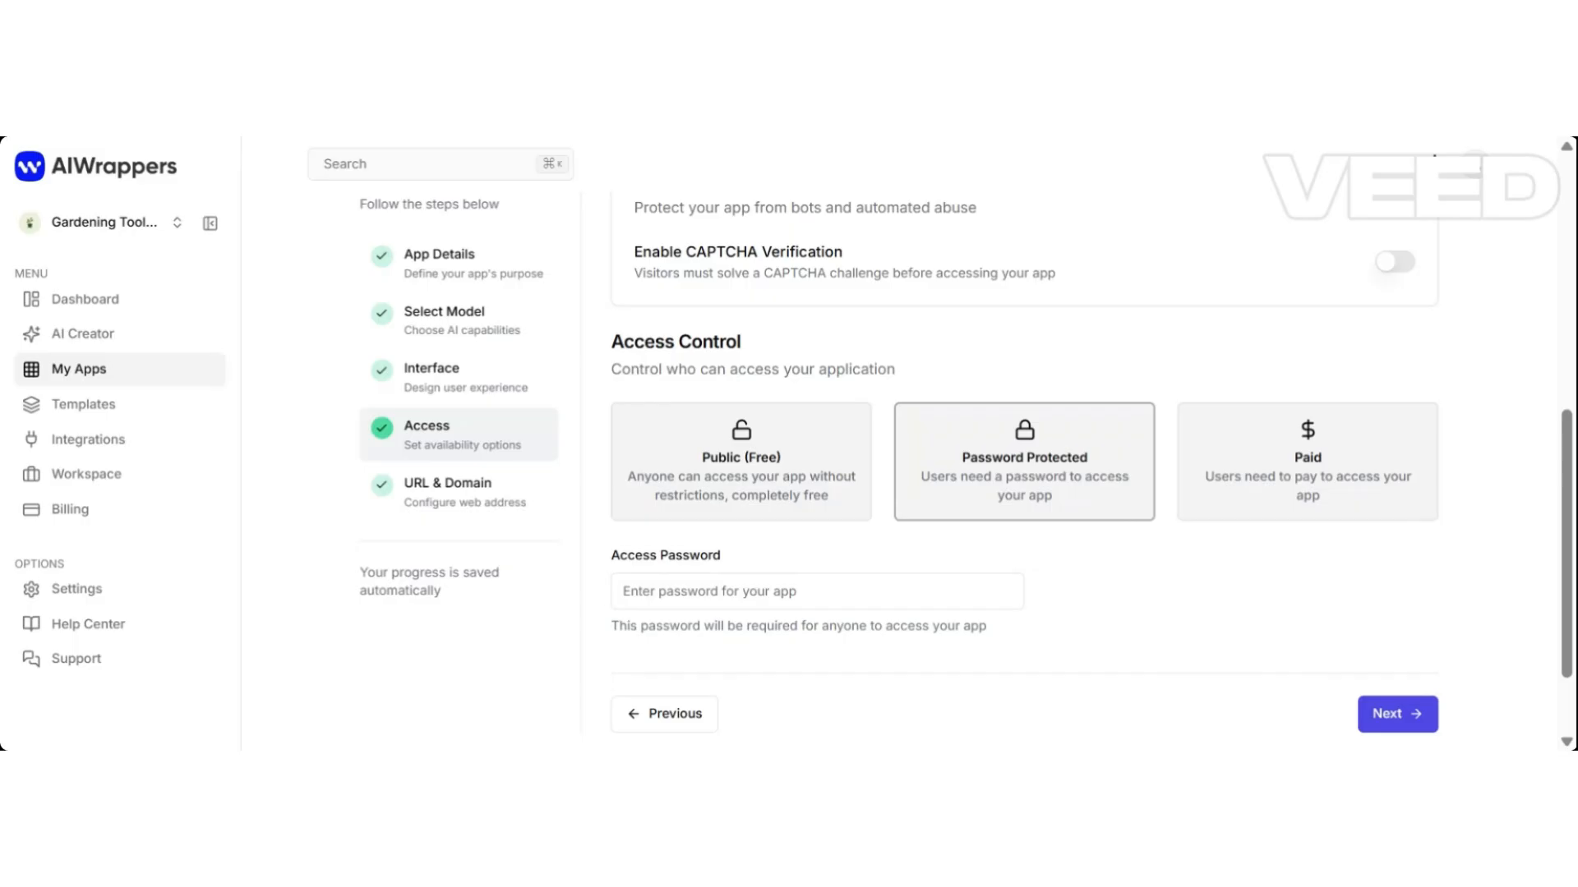
# Make access paid and choose subscription pricing over a one-time purchase.
pyautogui.click(1233, 509)
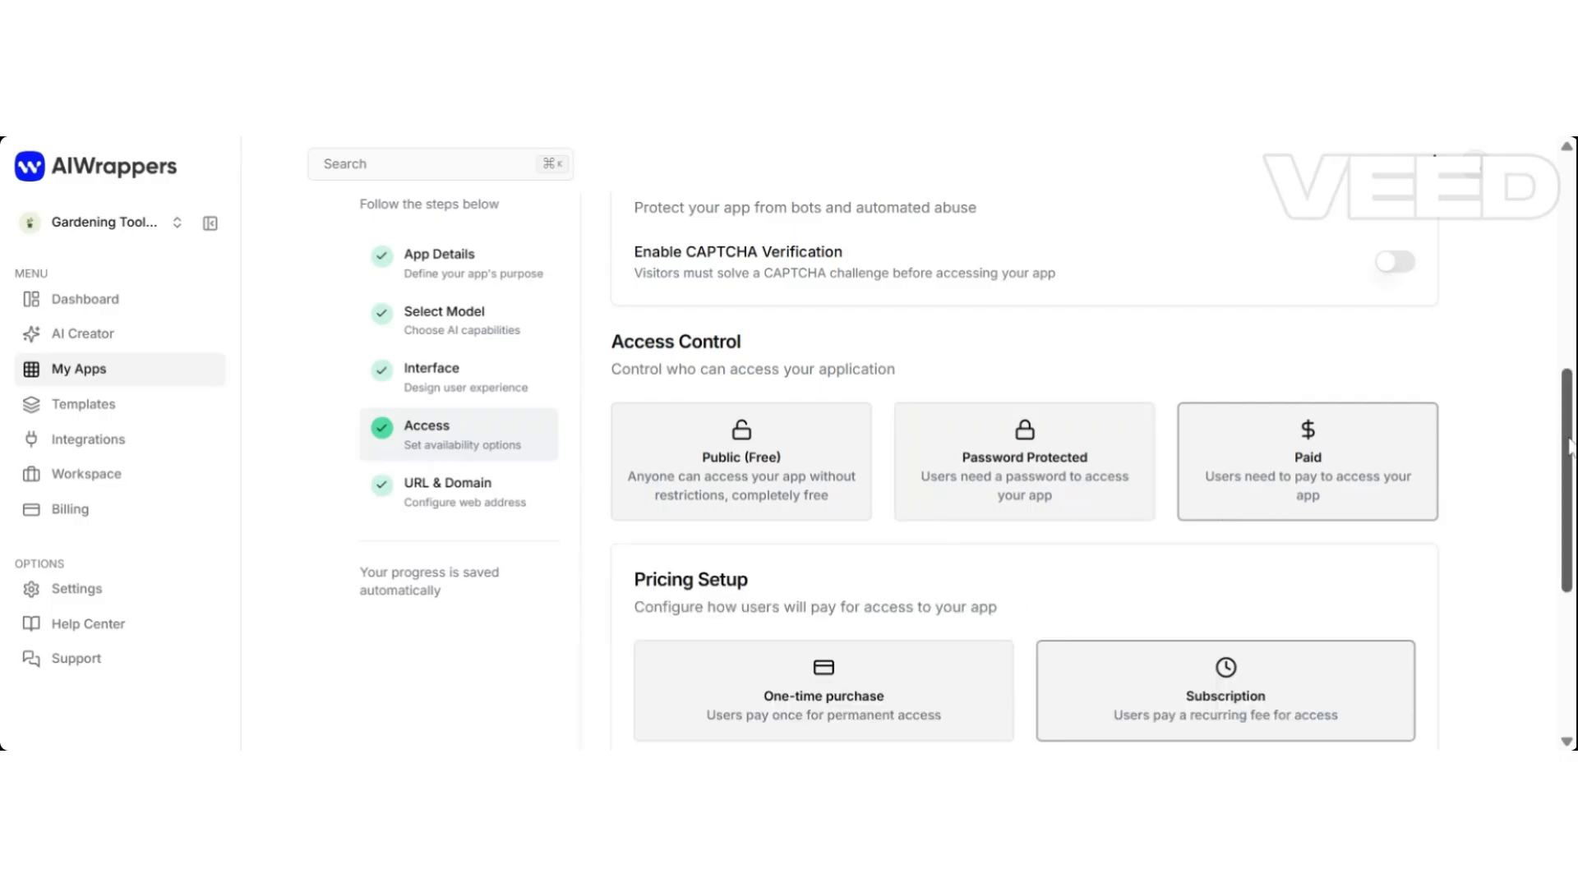
pyautogui.scroll(-3, 1569, 448)
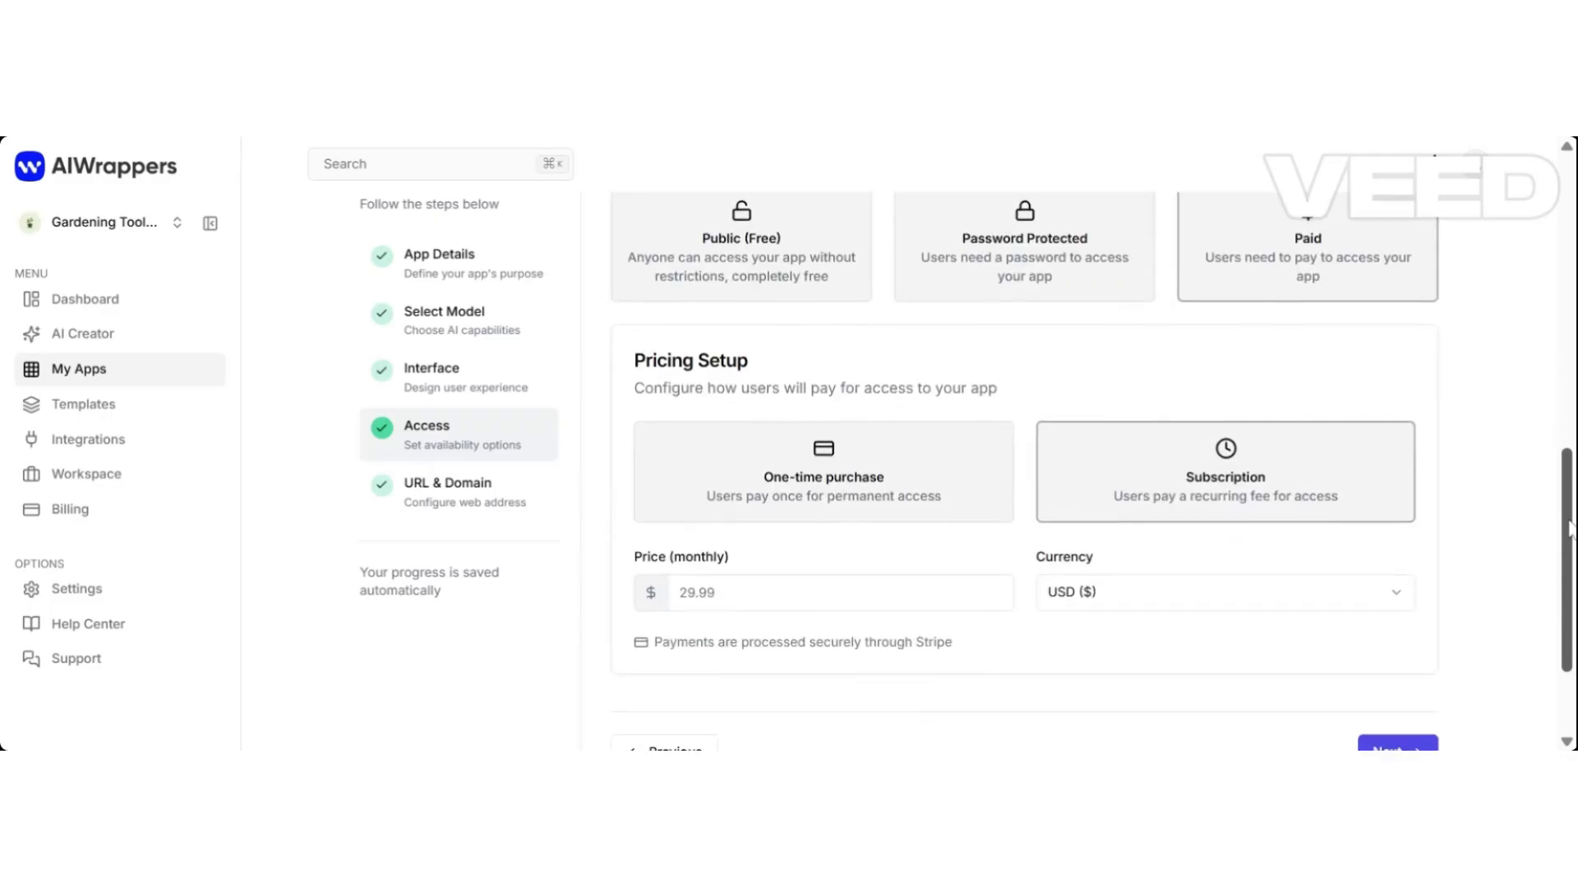
pyautogui.click(781, 513)
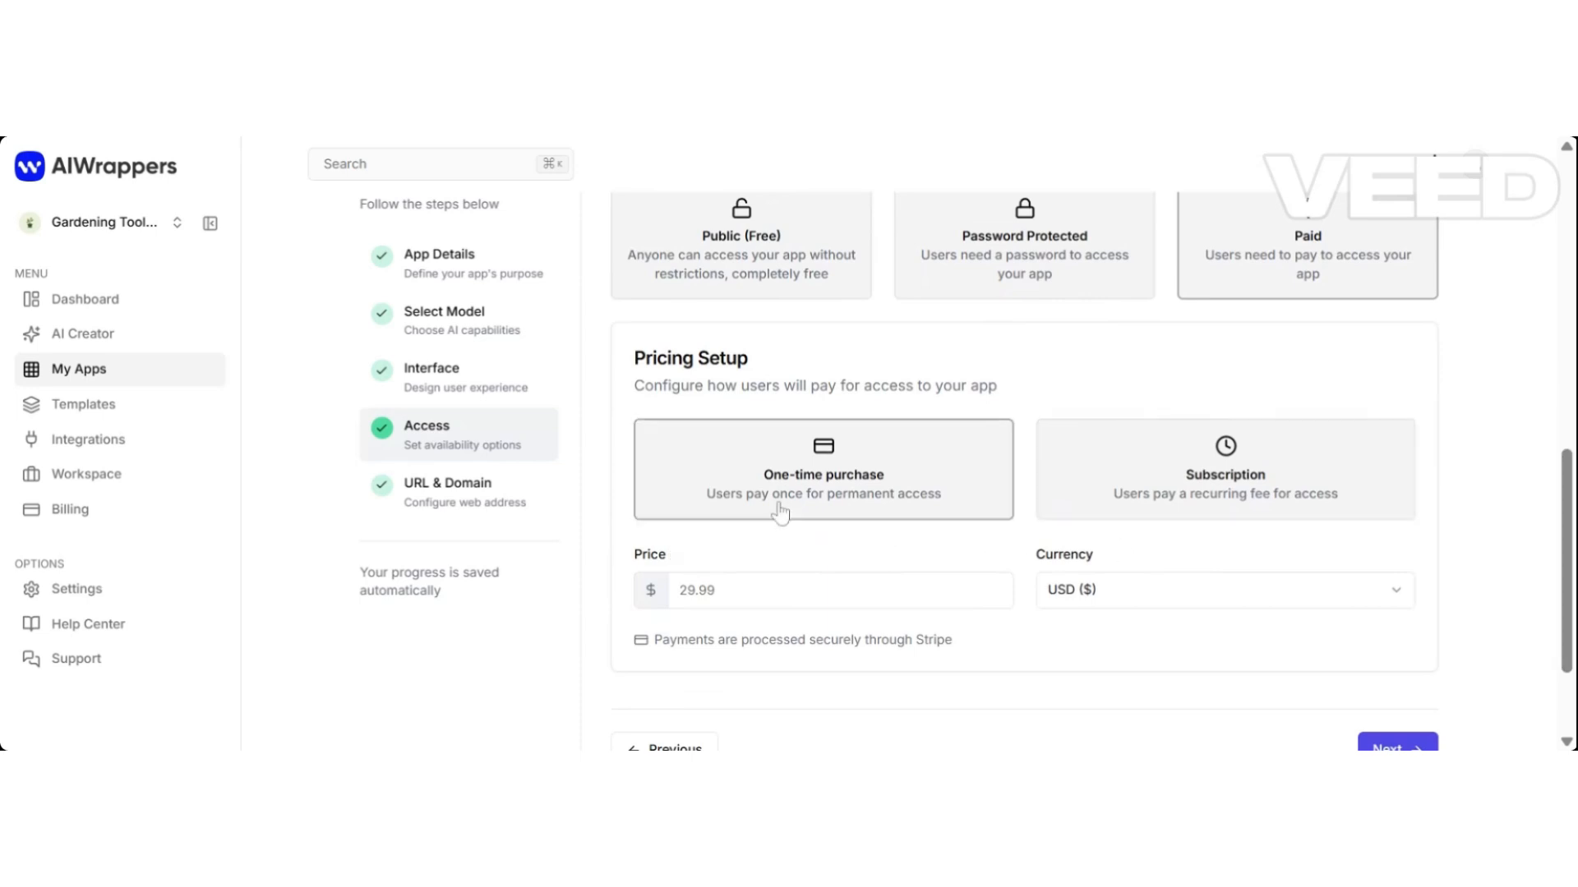
pyautogui.click(1175, 490)
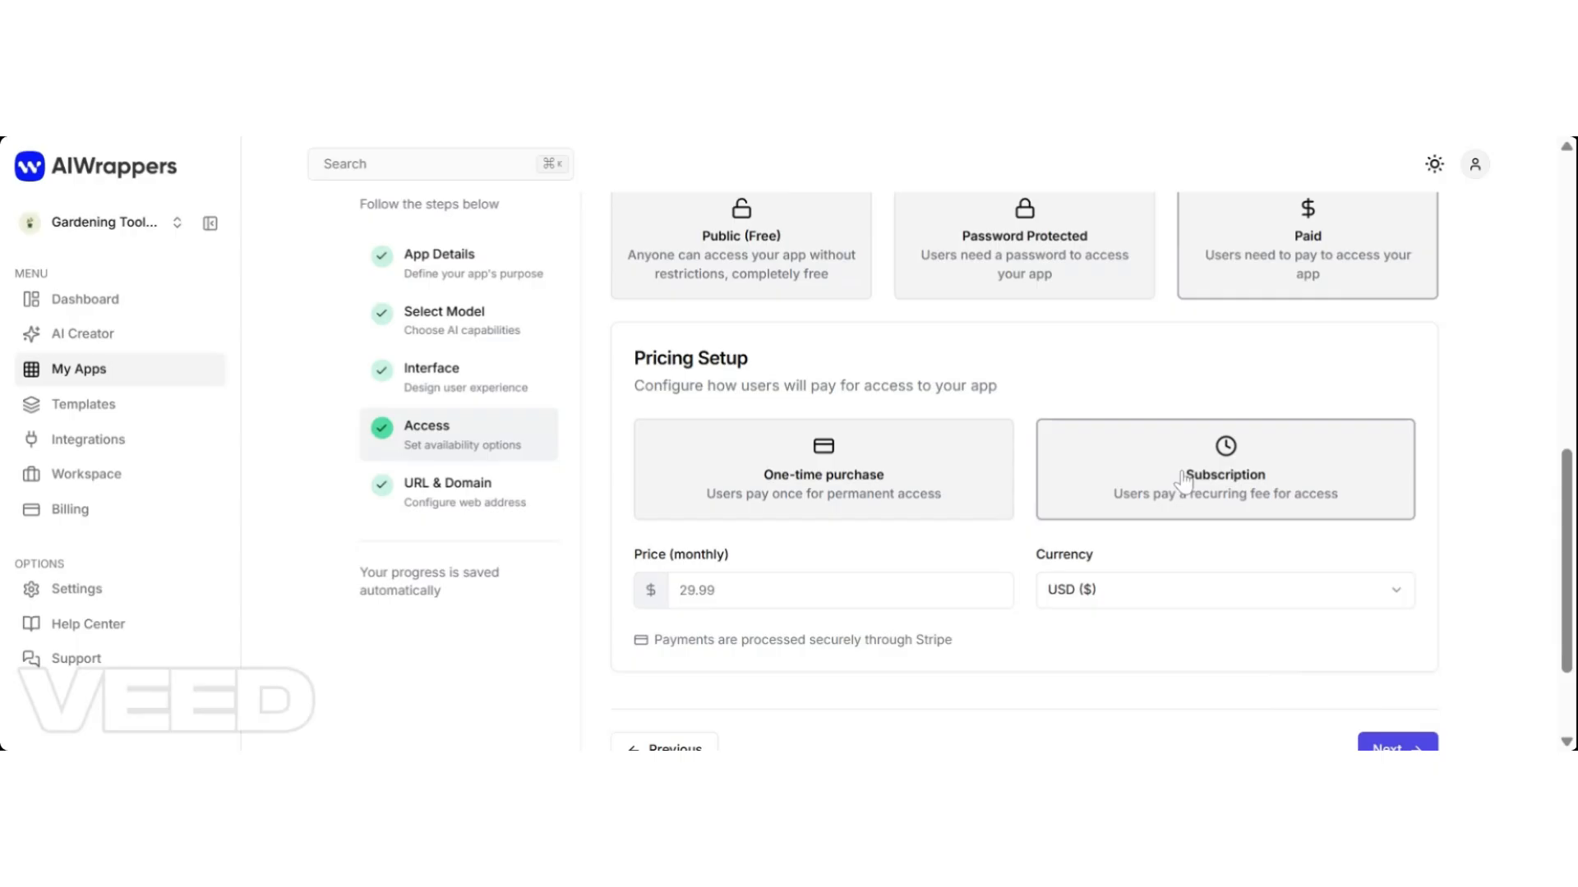
pyautogui.click(898, 503)
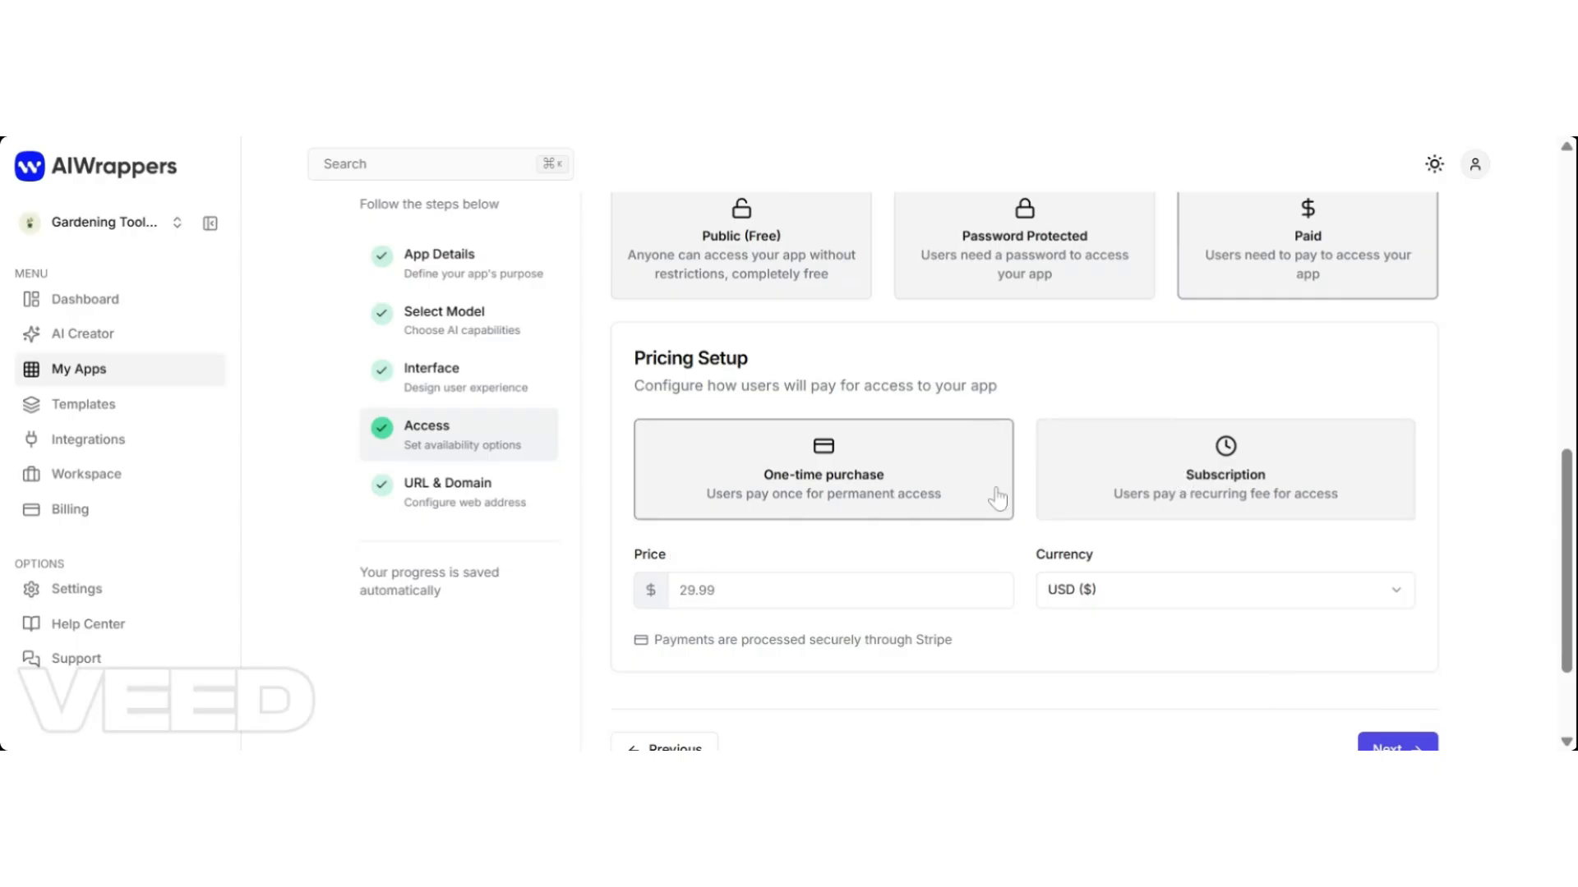
pyautogui.click(1148, 497)
# Set the monthly price to 10.00 in USD ($) and continue to URL Configuration.
pyautogui.click(977, 590)
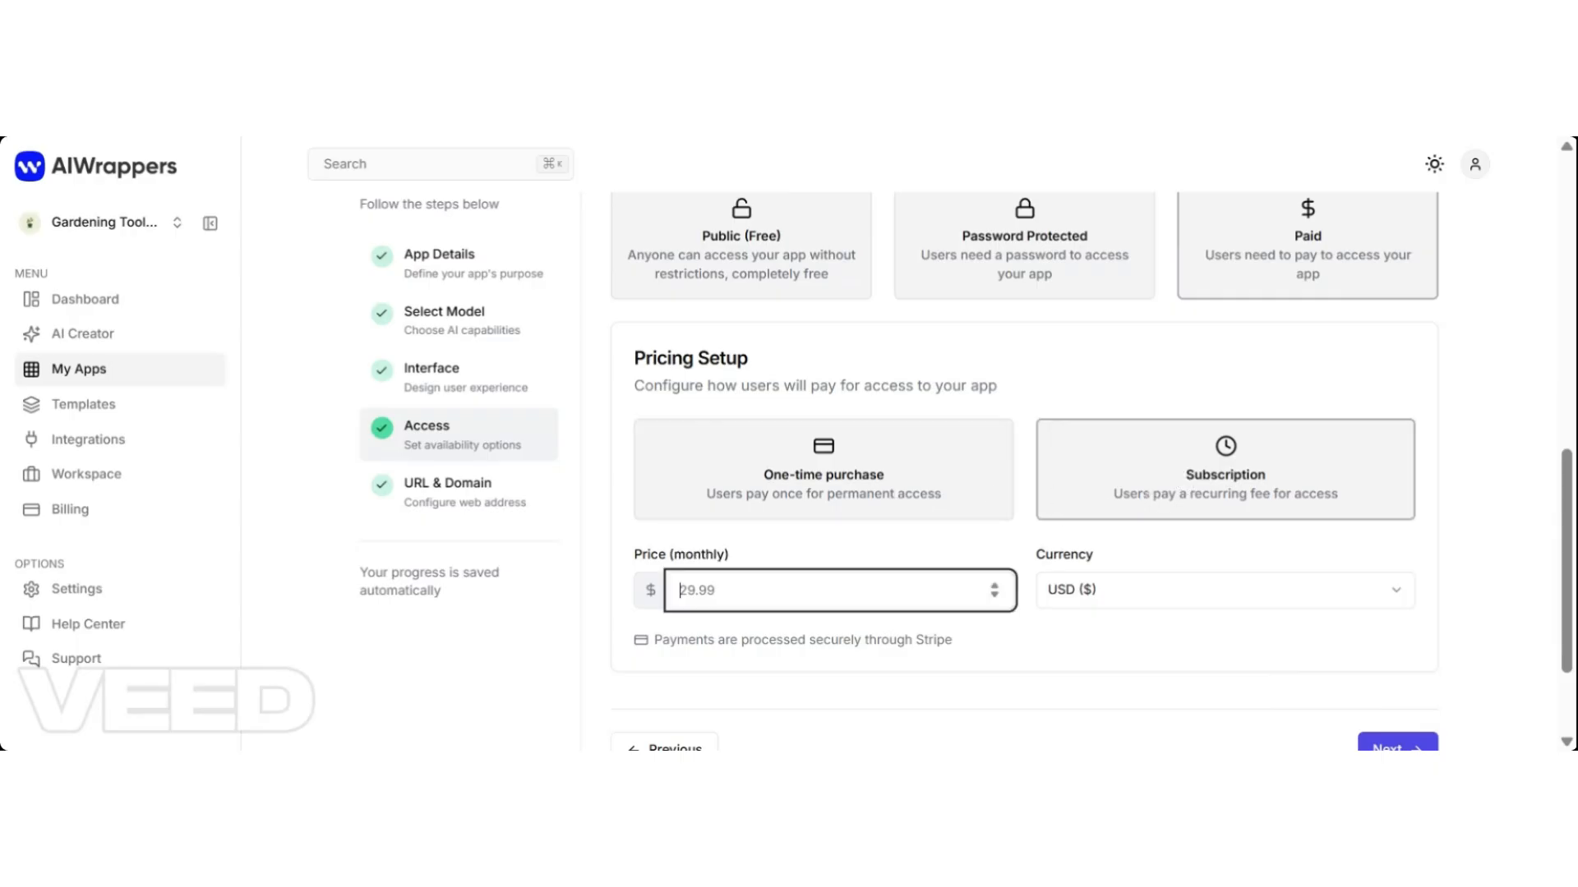
pyautogui.write('10.00')
pyautogui.click(1156, 597)
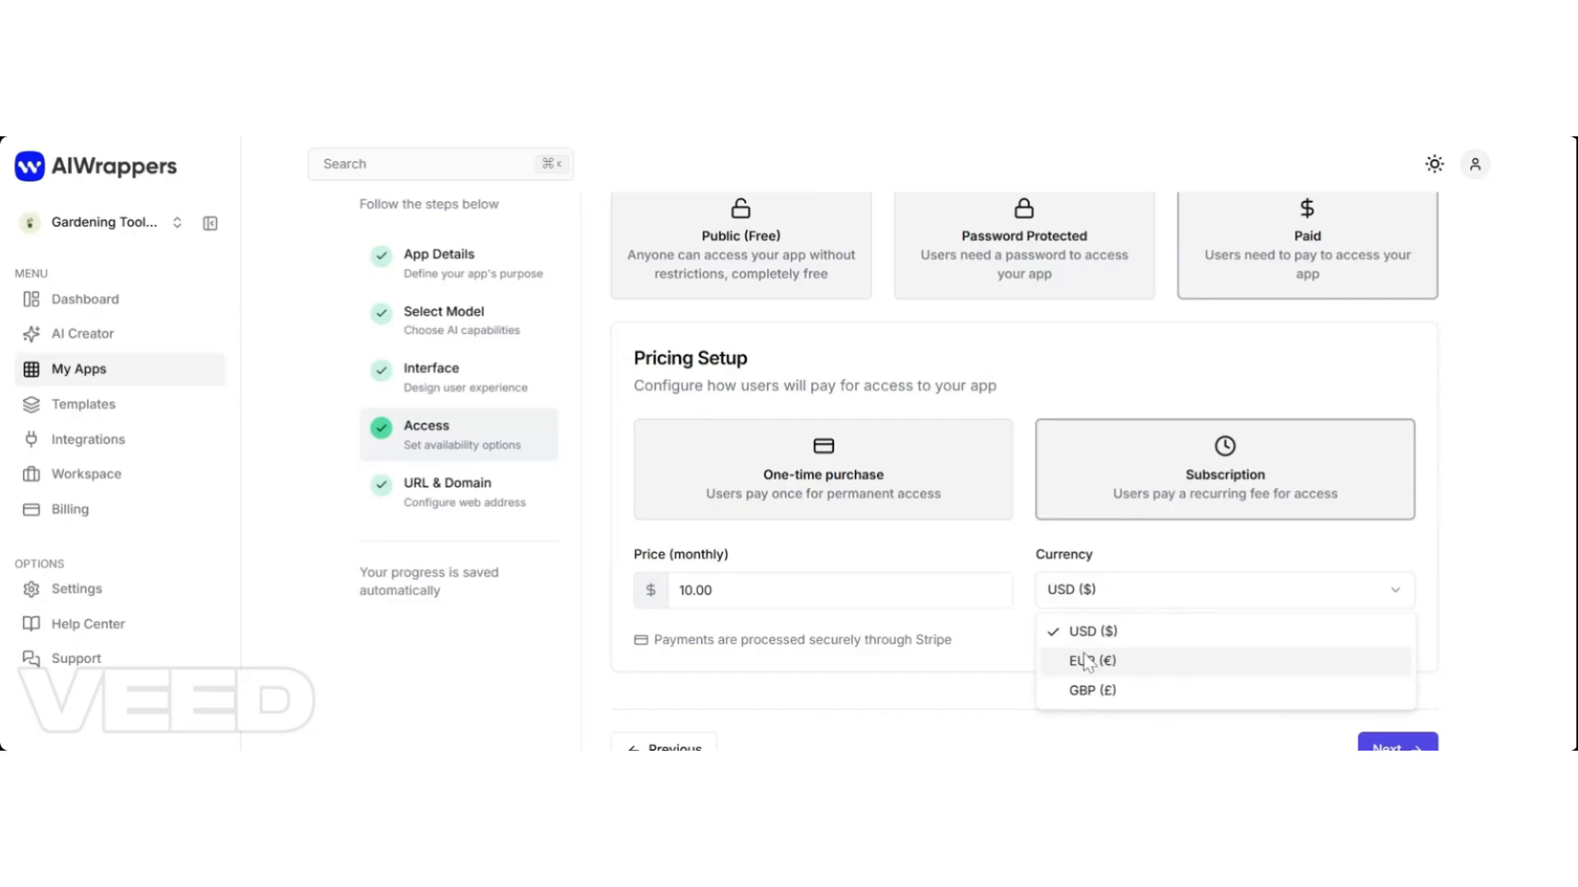
pyautogui.click(1108, 640)
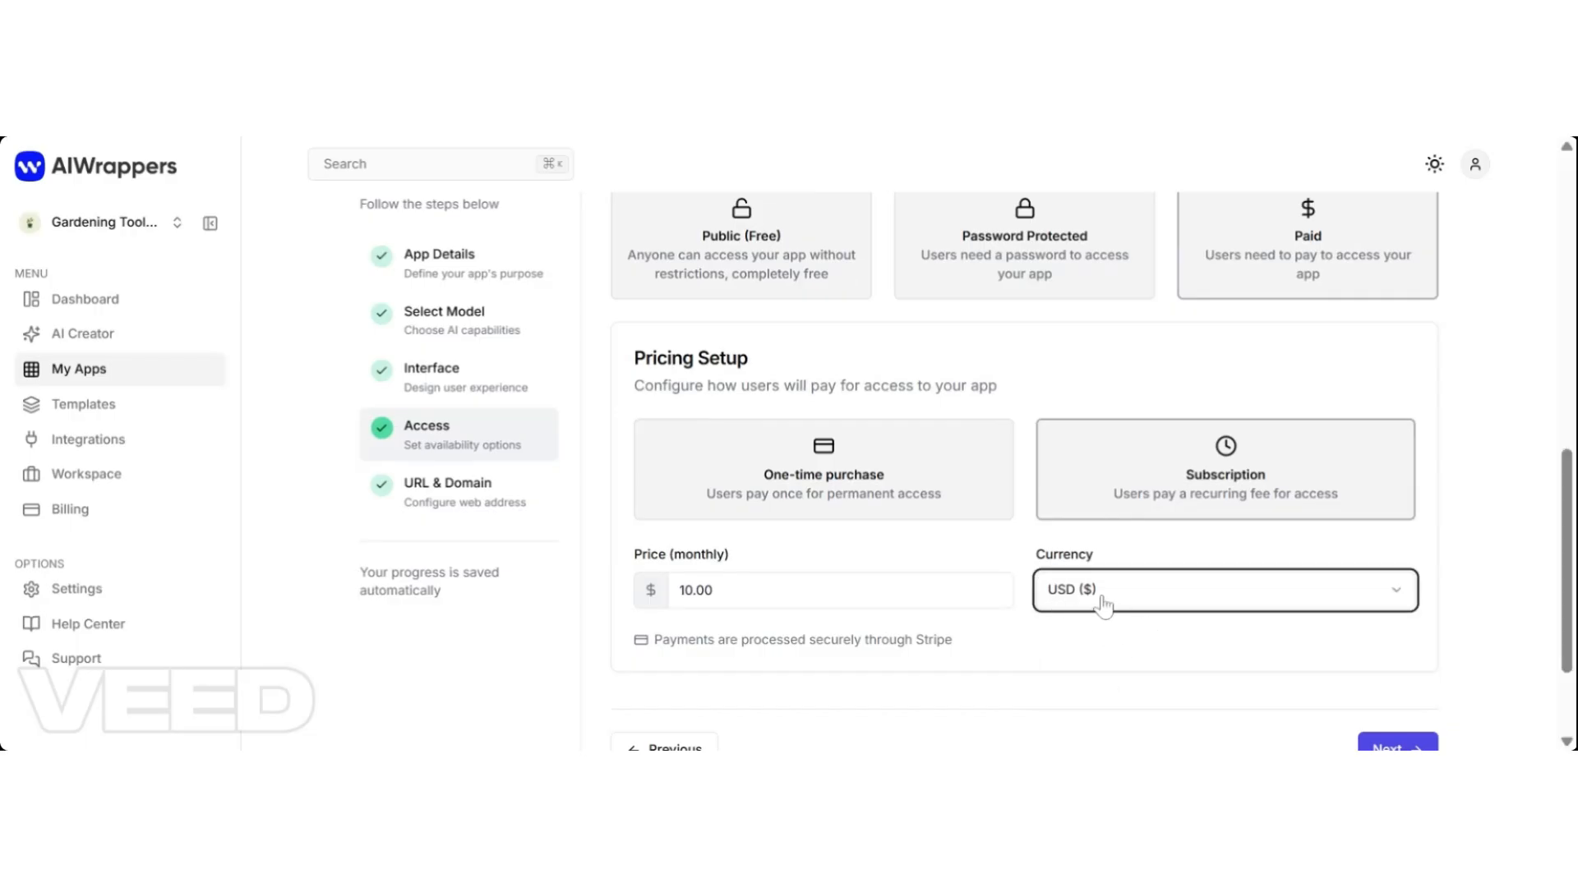
pyautogui.moveTo(1567, 510)
pyautogui.mouseDown()
pyautogui.moveTo(1568, 562)
pyautogui.moveTo(1558, 496)
pyautogui.moveTo(1553, 521)
pyautogui.mouseUp()
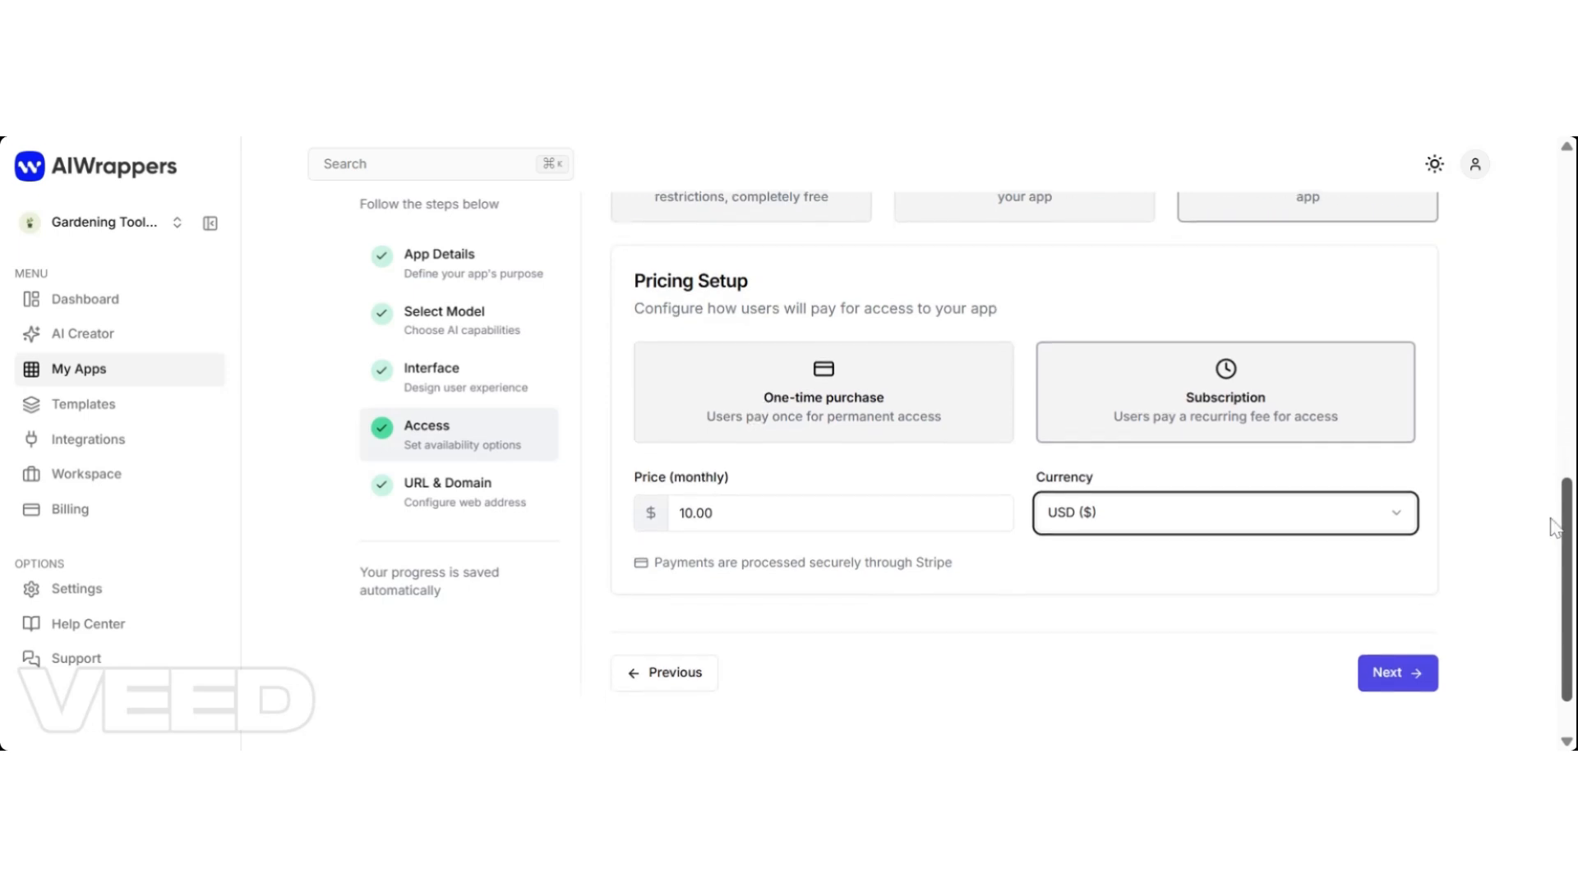
pyautogui.click(1402, 687)
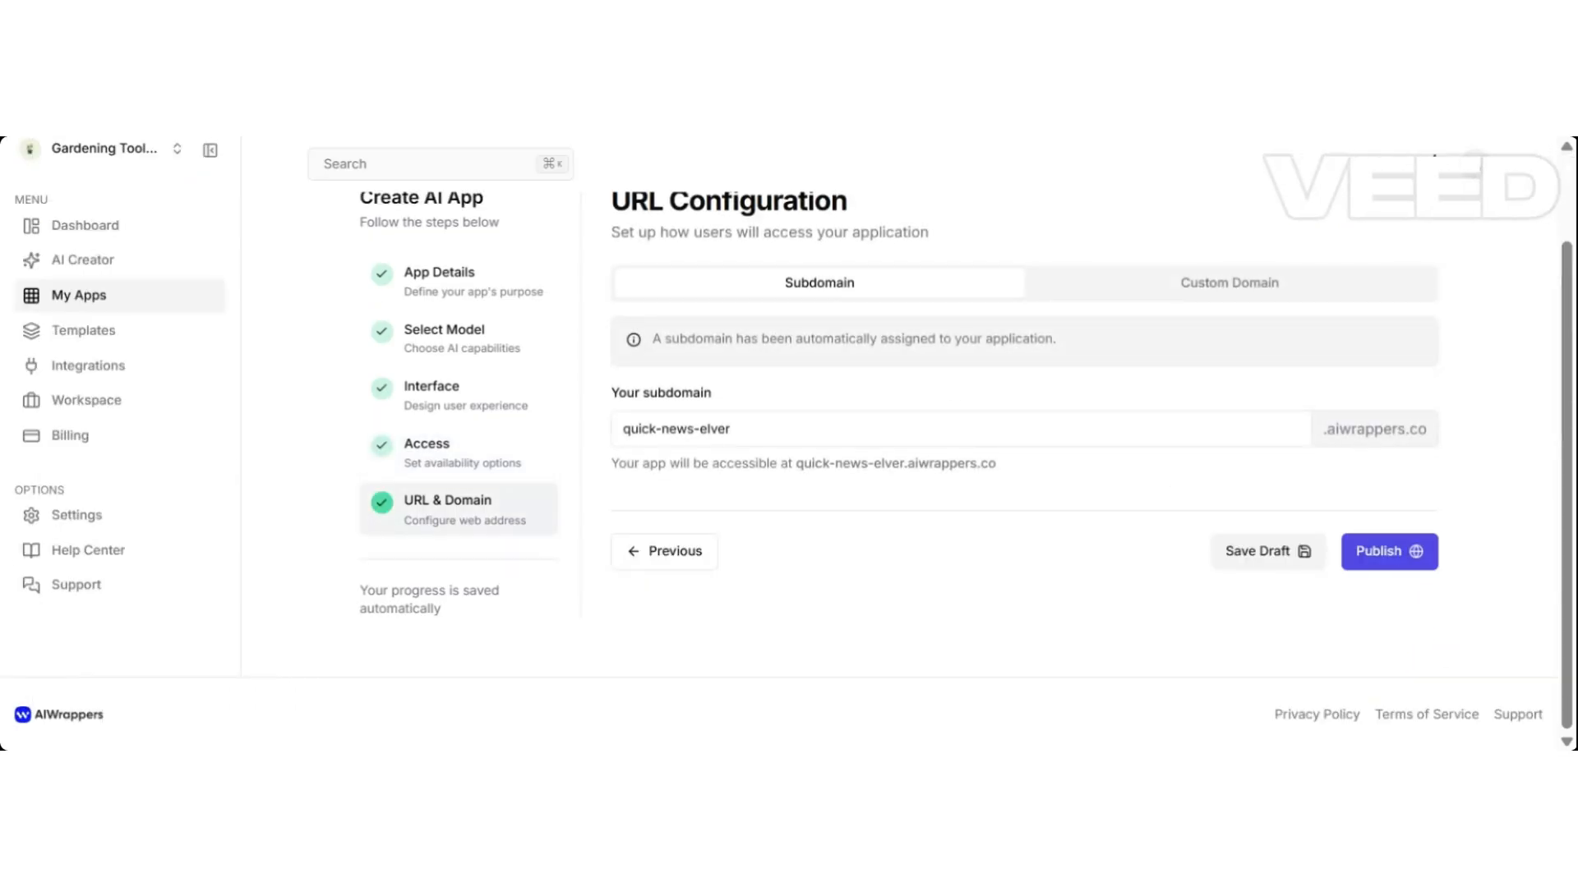
pyautogui.hotkey('ctrl', 'shift', 'Left')
pyautogui.press('Right')
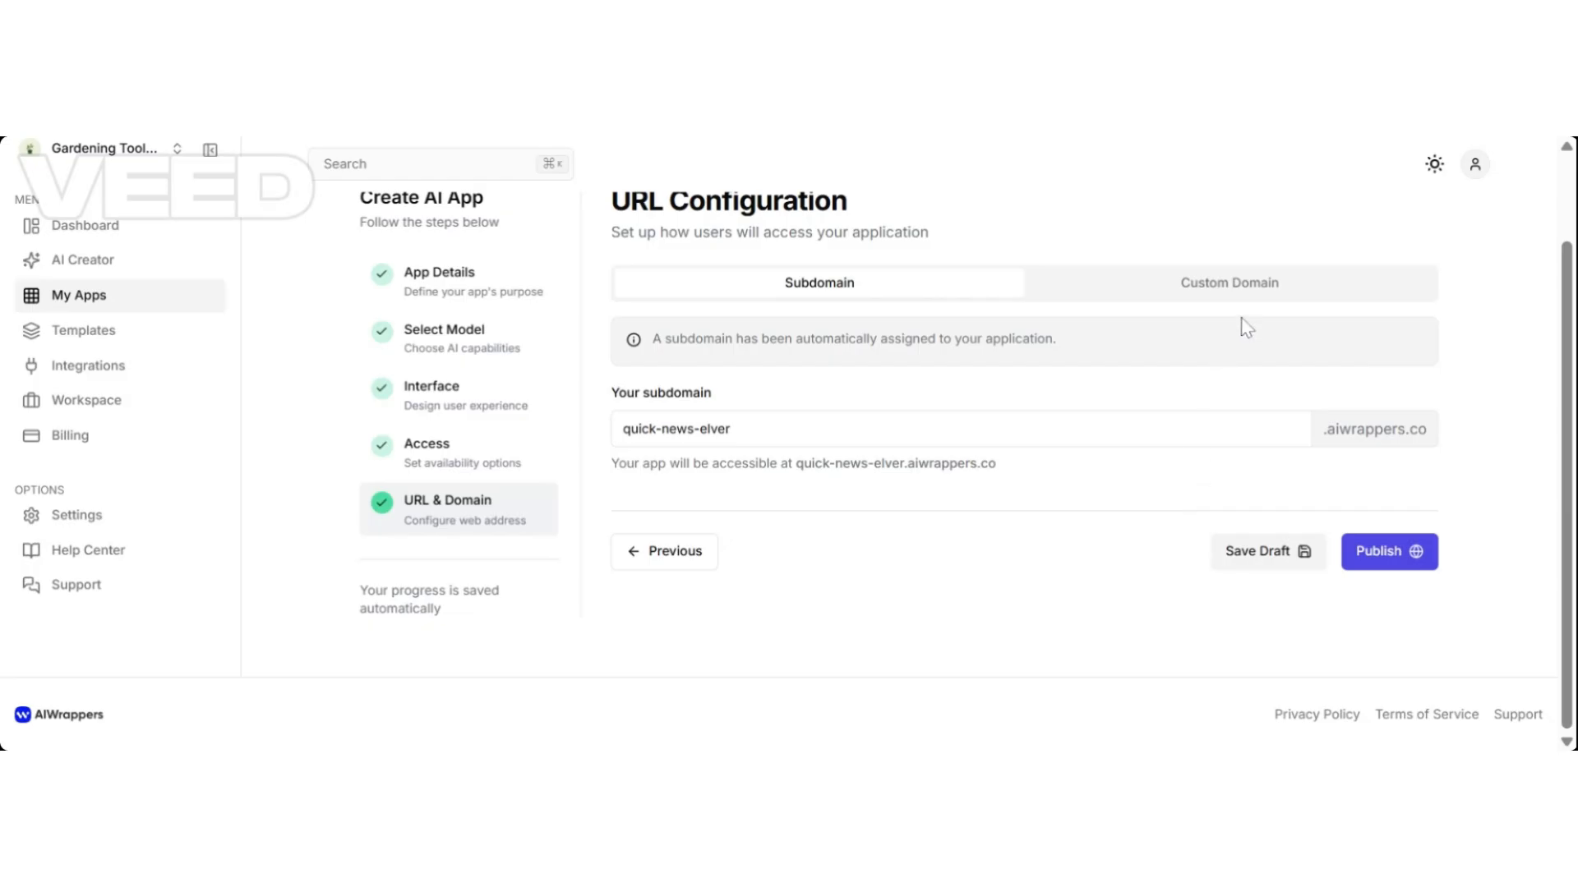
pyautogui.click(1270, 288)
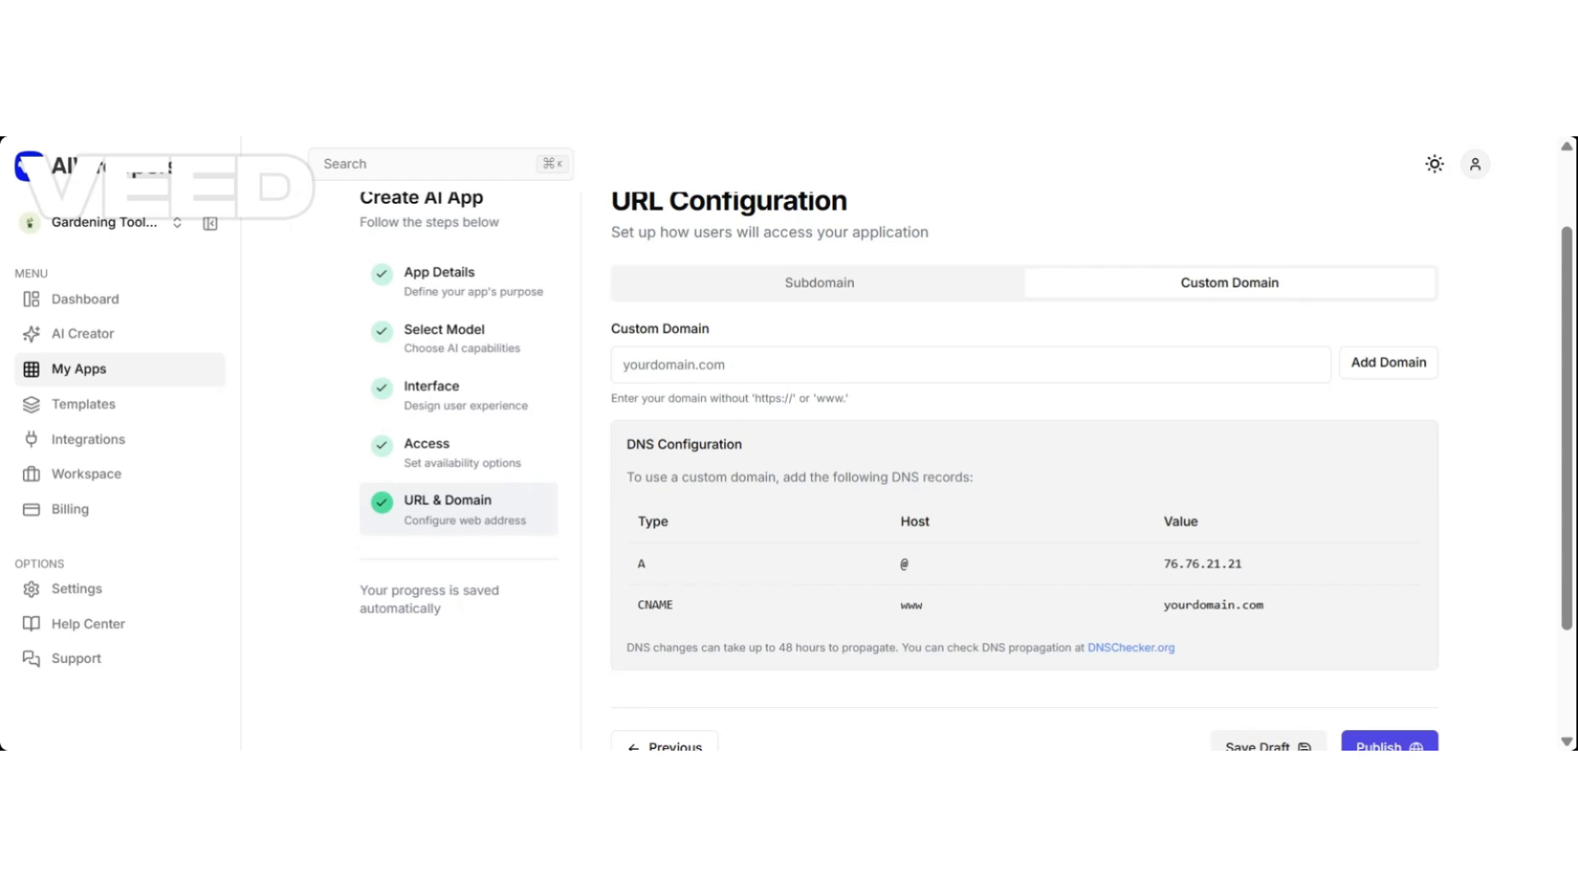
pyautogui.click(623, 365)
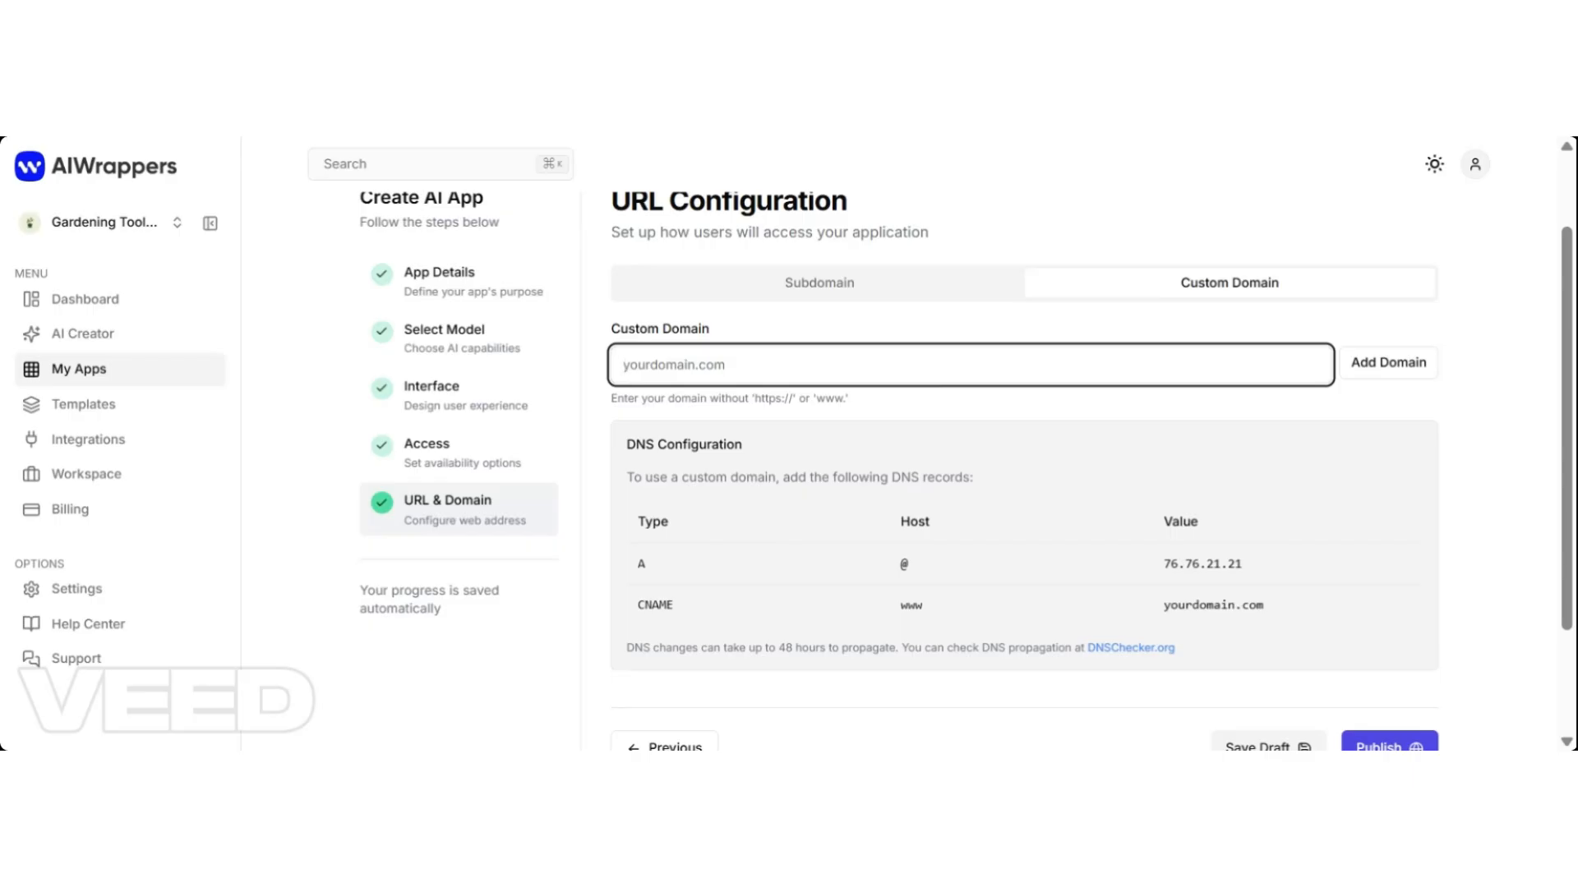
pyautogui.write('www.newsummariserapp.com')
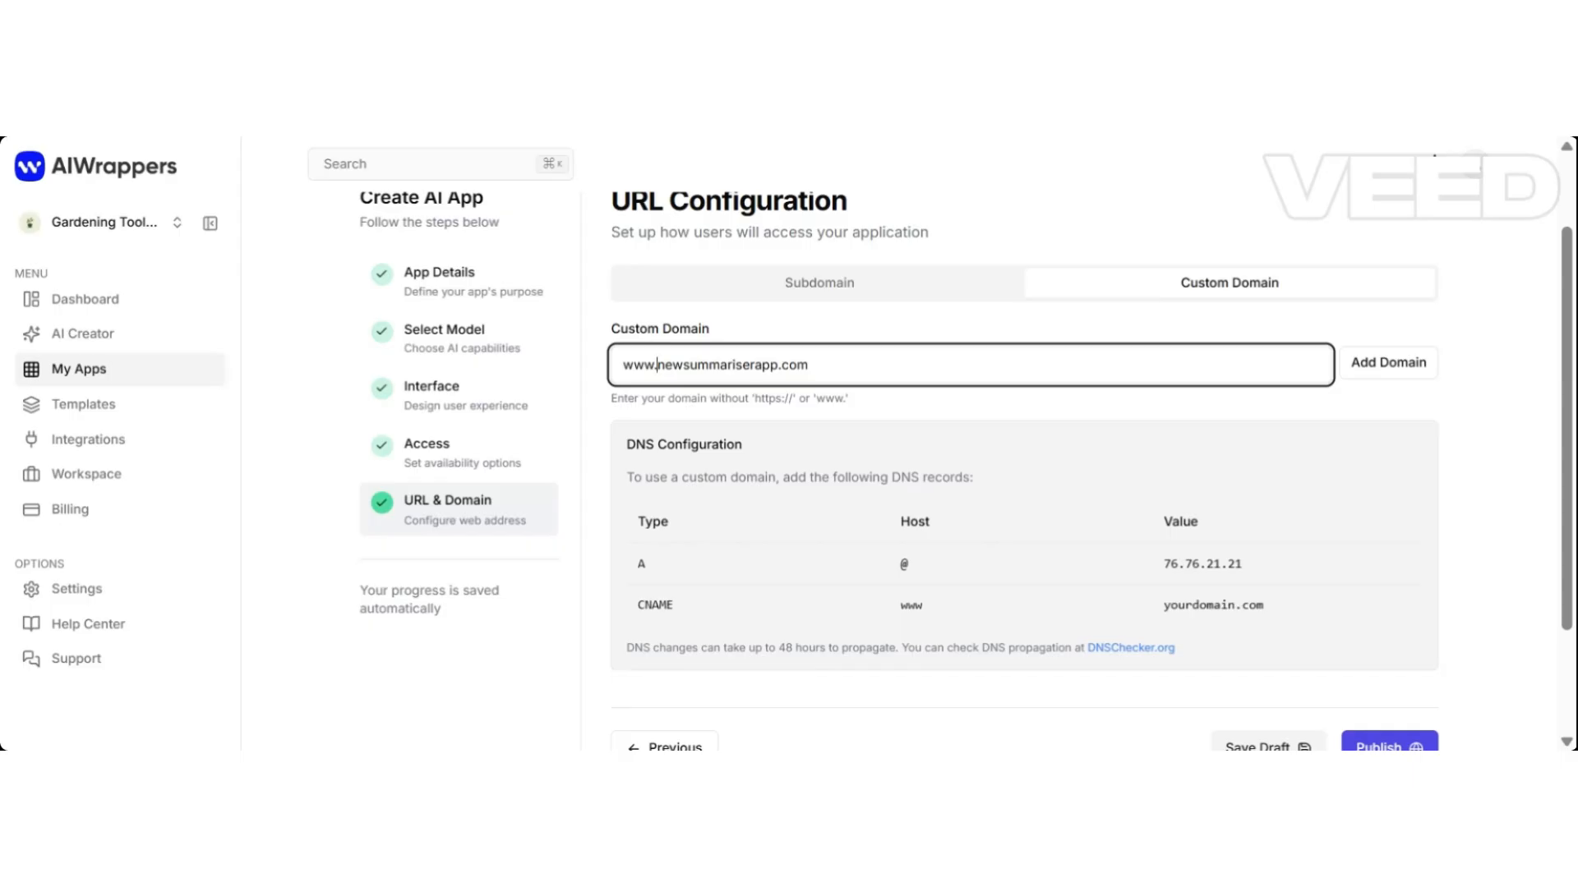
pyautogui.write('quizapp.')
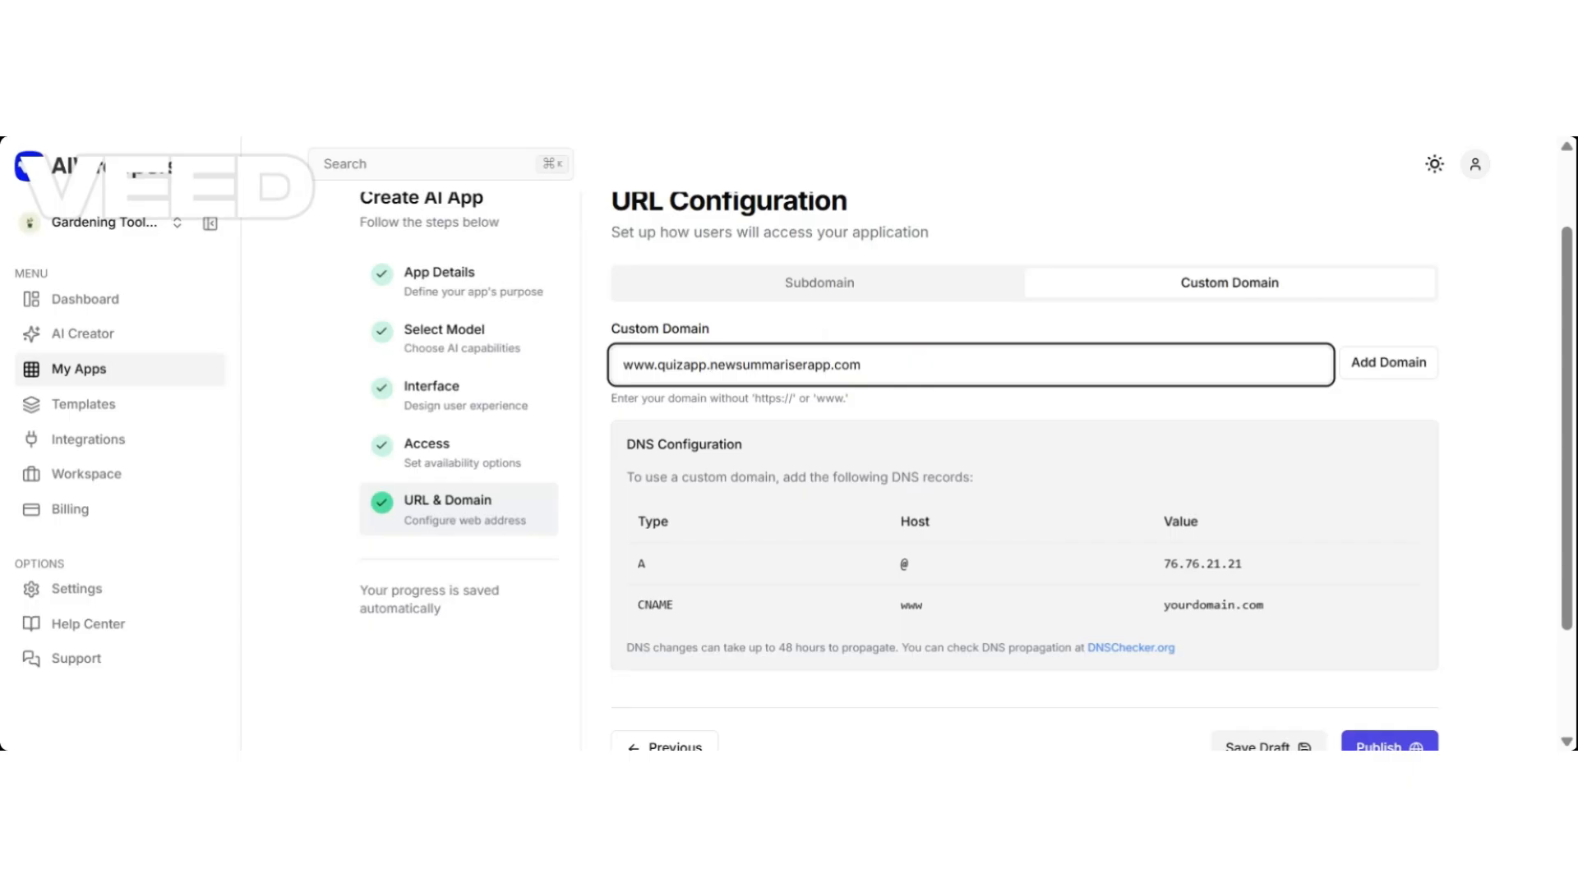
pyautogui.moveTo(654, 364); pyautogui.dragTo(860, 364)
pyautogui.click(861, 365)
pyautogui.press('super+a')
pyautogui.click(709, 365)
pyautogui.press('BackSpace')
pyautogui.press('BackSpace')
pyautogui.press('BackSpace')
pyautogui.press('BackSpace')
pyautogui.press('BackSpace')
pyautogui.press('BackSpace')
pyautogui.press('BackSpace')
pyautogui.press('BackSpace')
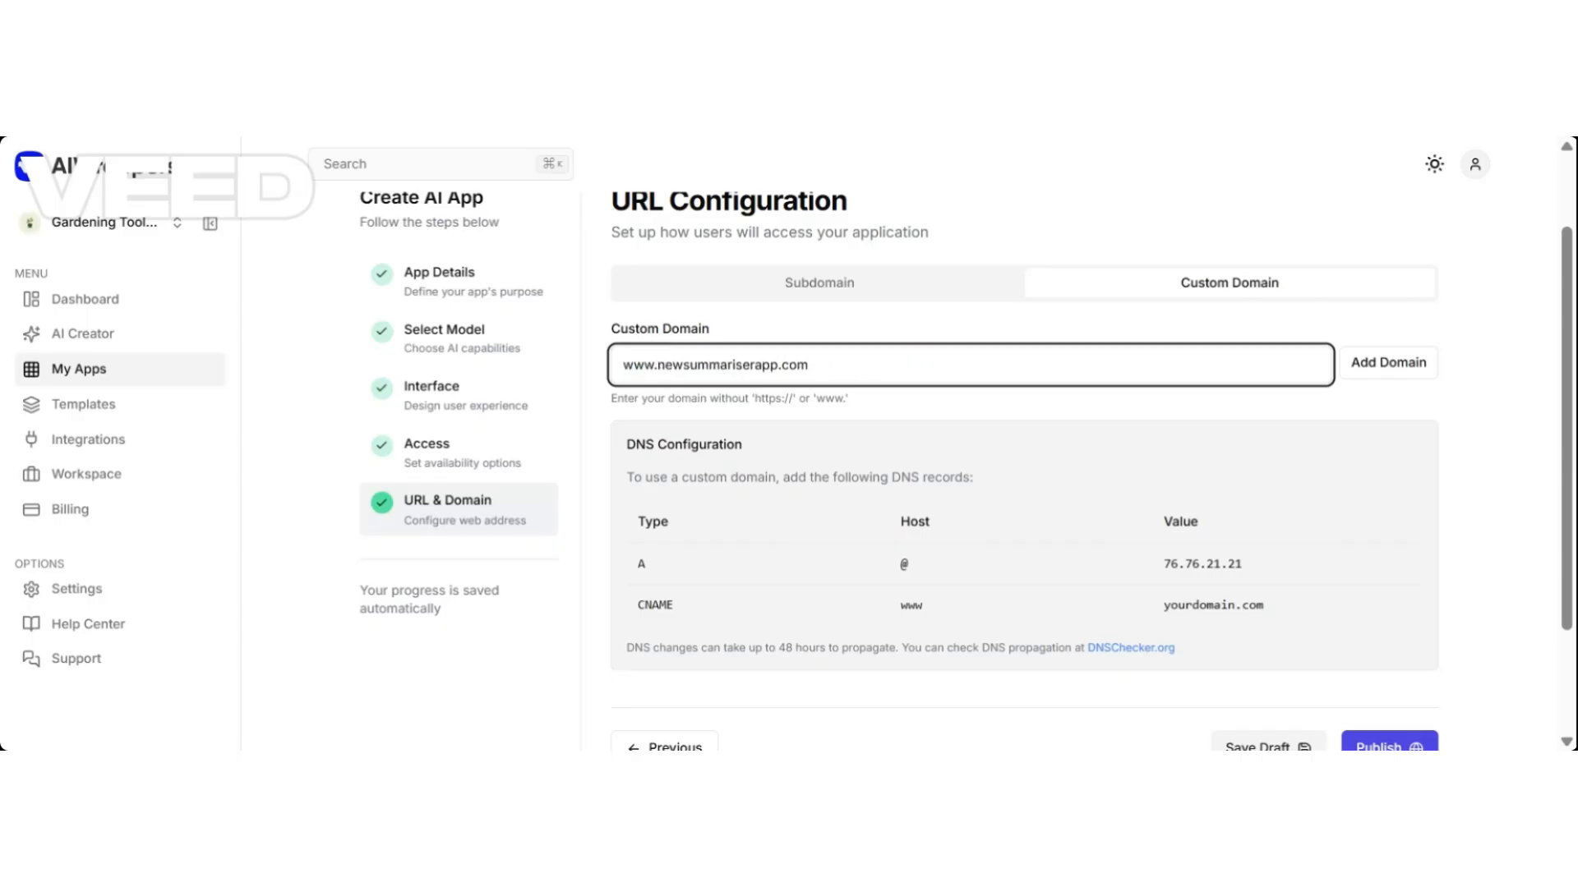
pyautogui.write('collection')
pyautogui.write('news')
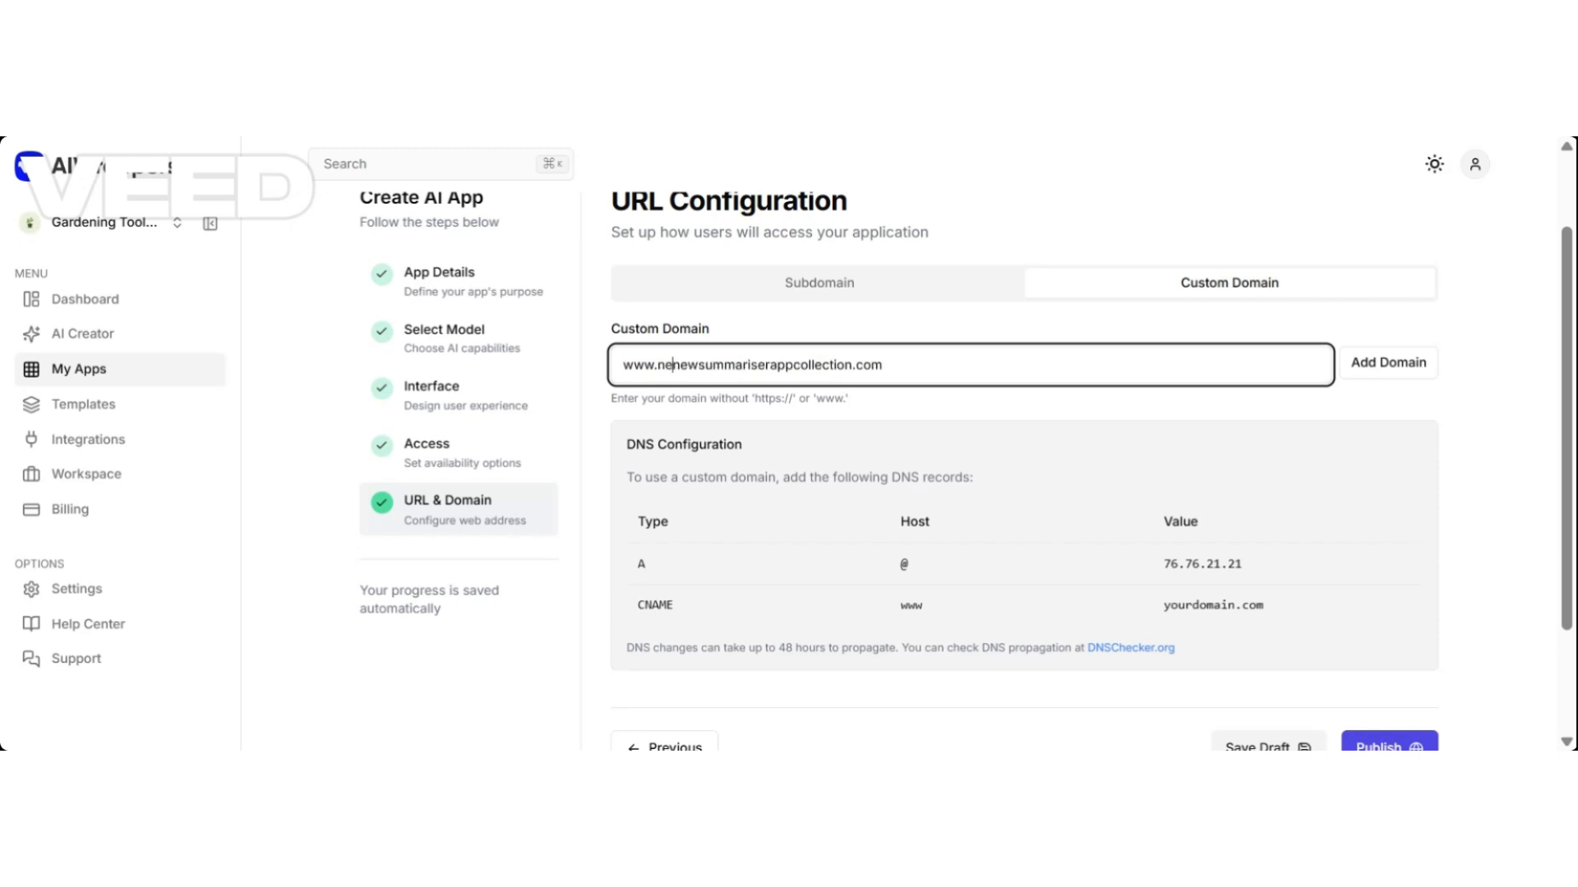
pyautogui.write('quizapp')
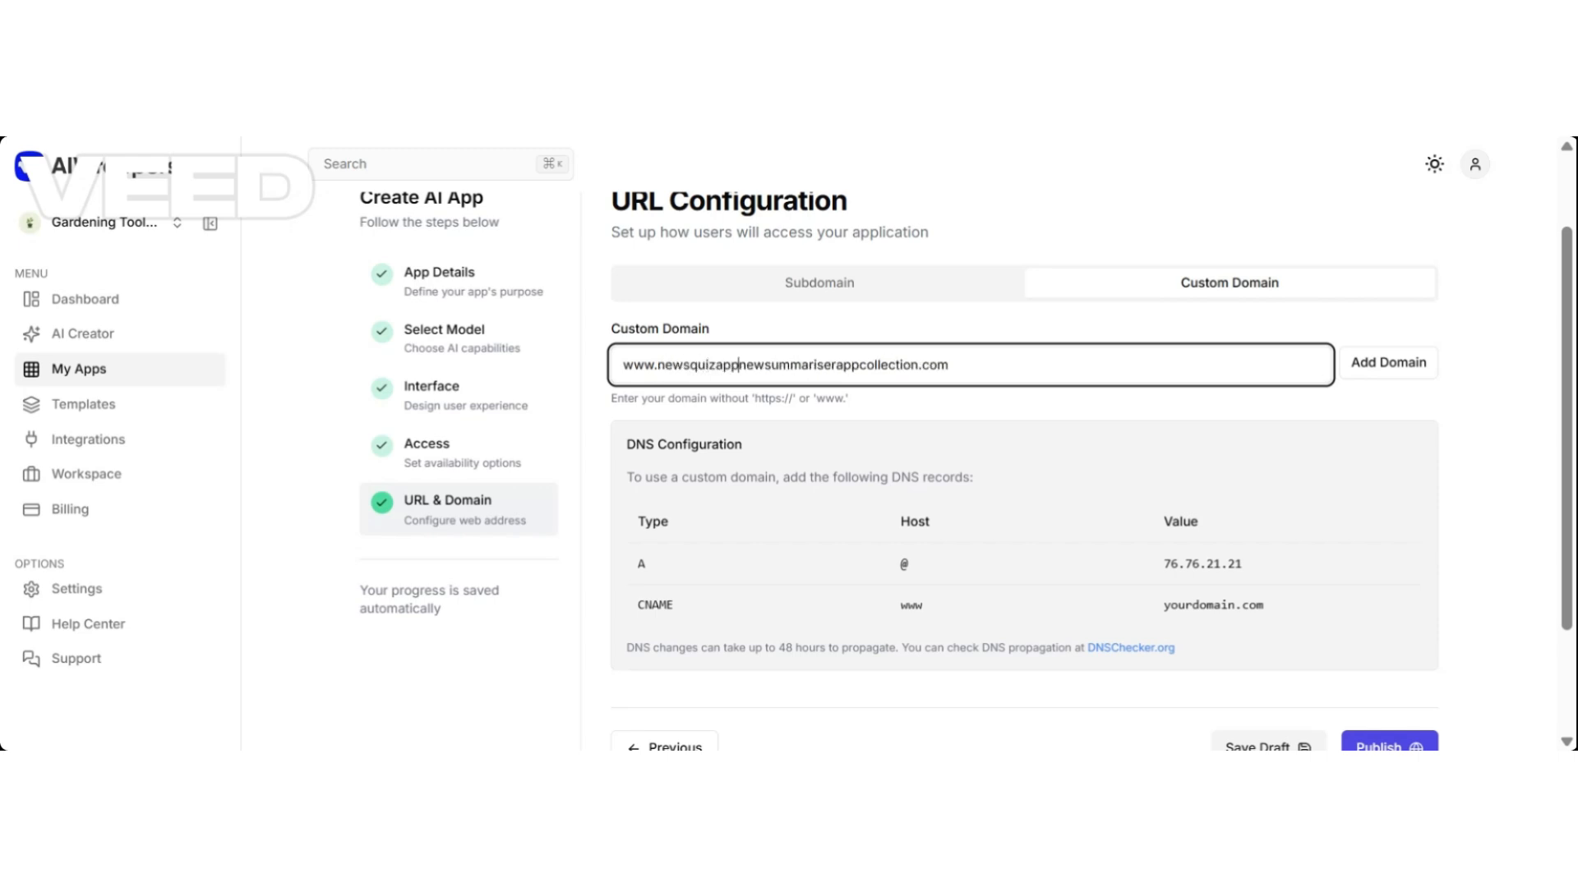
pyautogui.write('.')
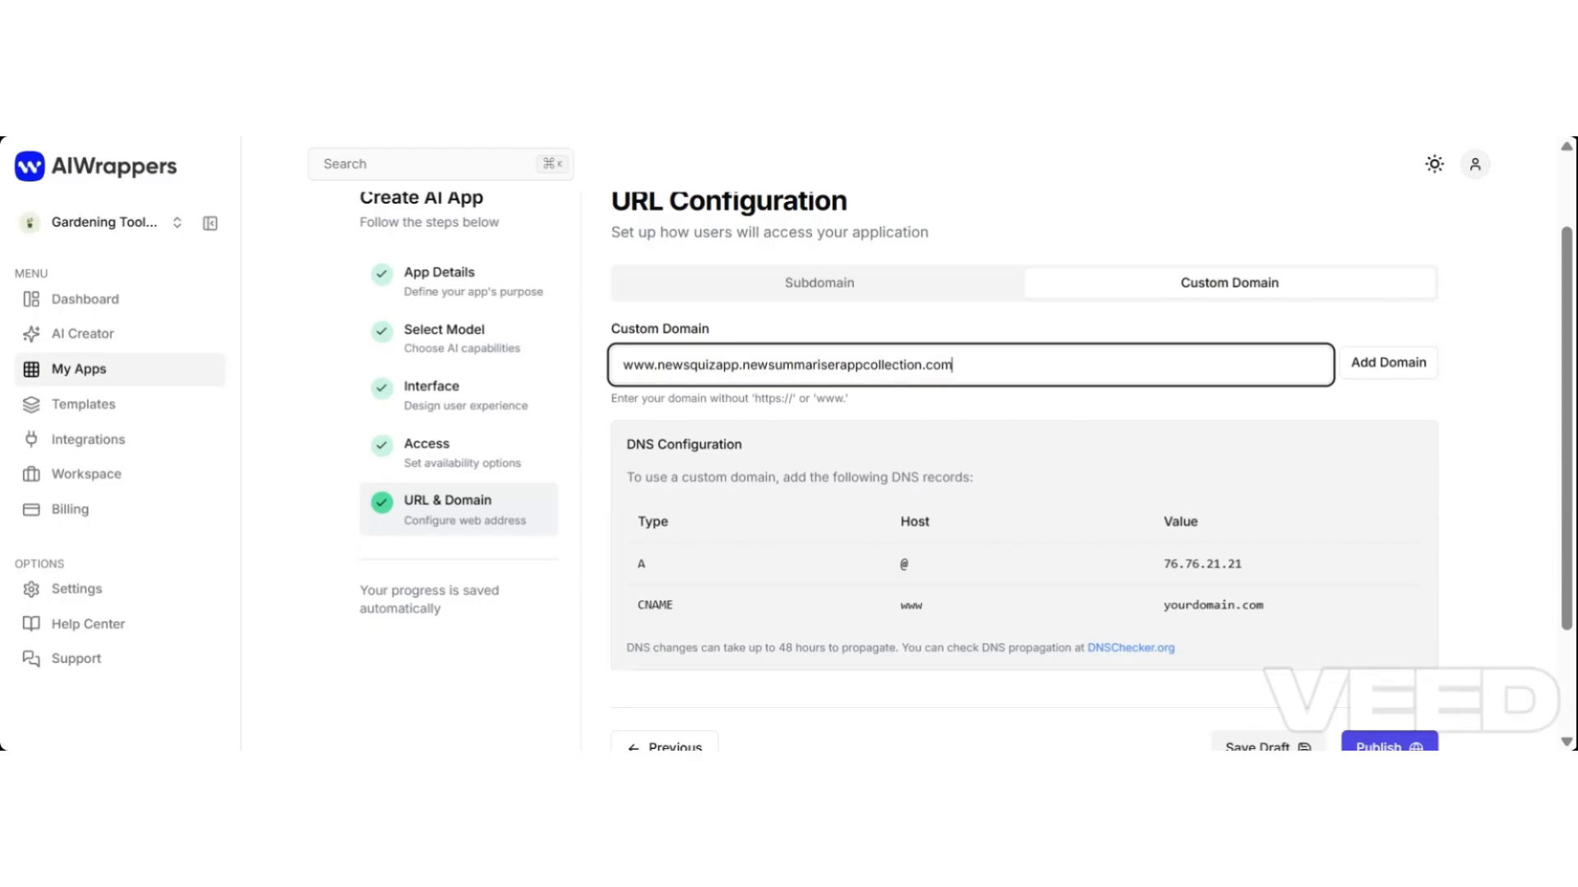
pyautogui.press('super+a')
pyautogui.press('BackSpace')
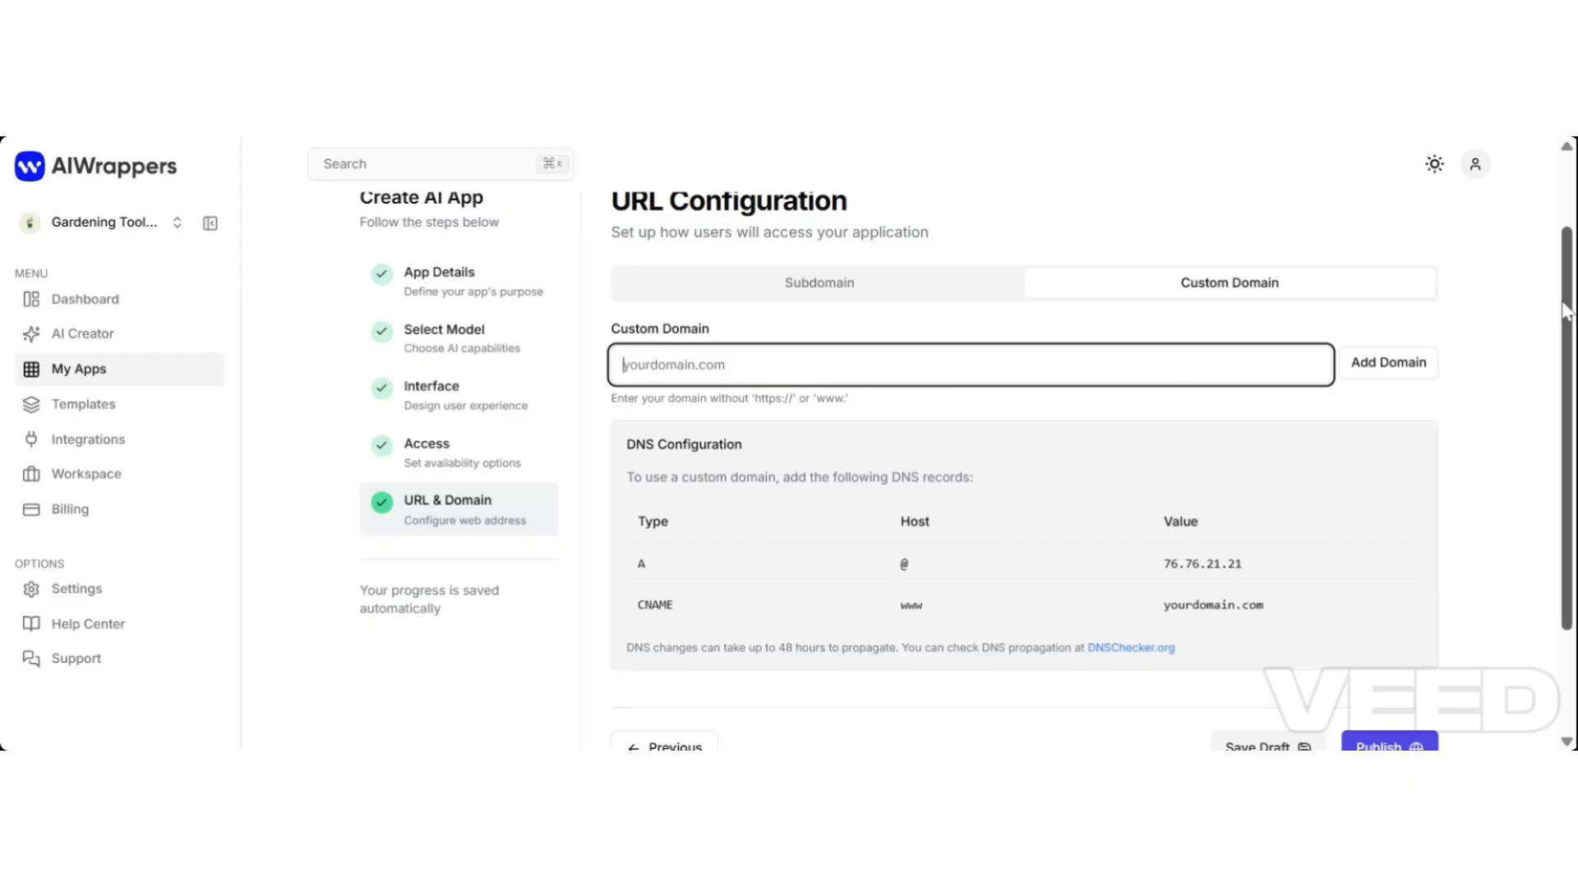
# Attempt to publish Quick News, then return to the Access step after it fails.
pyautogui.scroll(-1, 1565, 311)
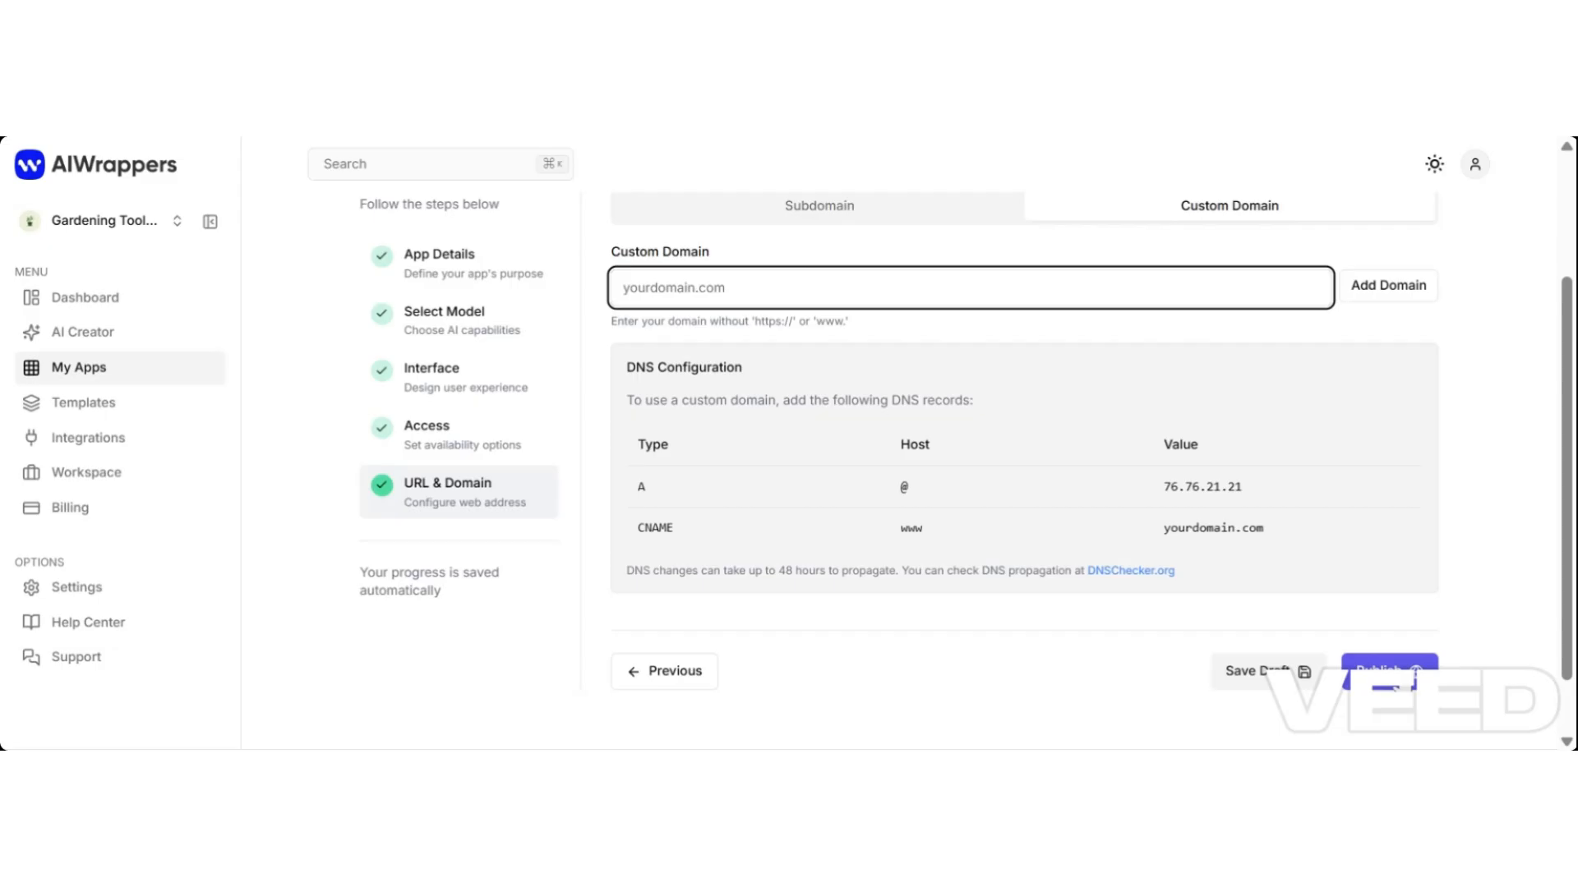
pyautogui.click(1397, 686)
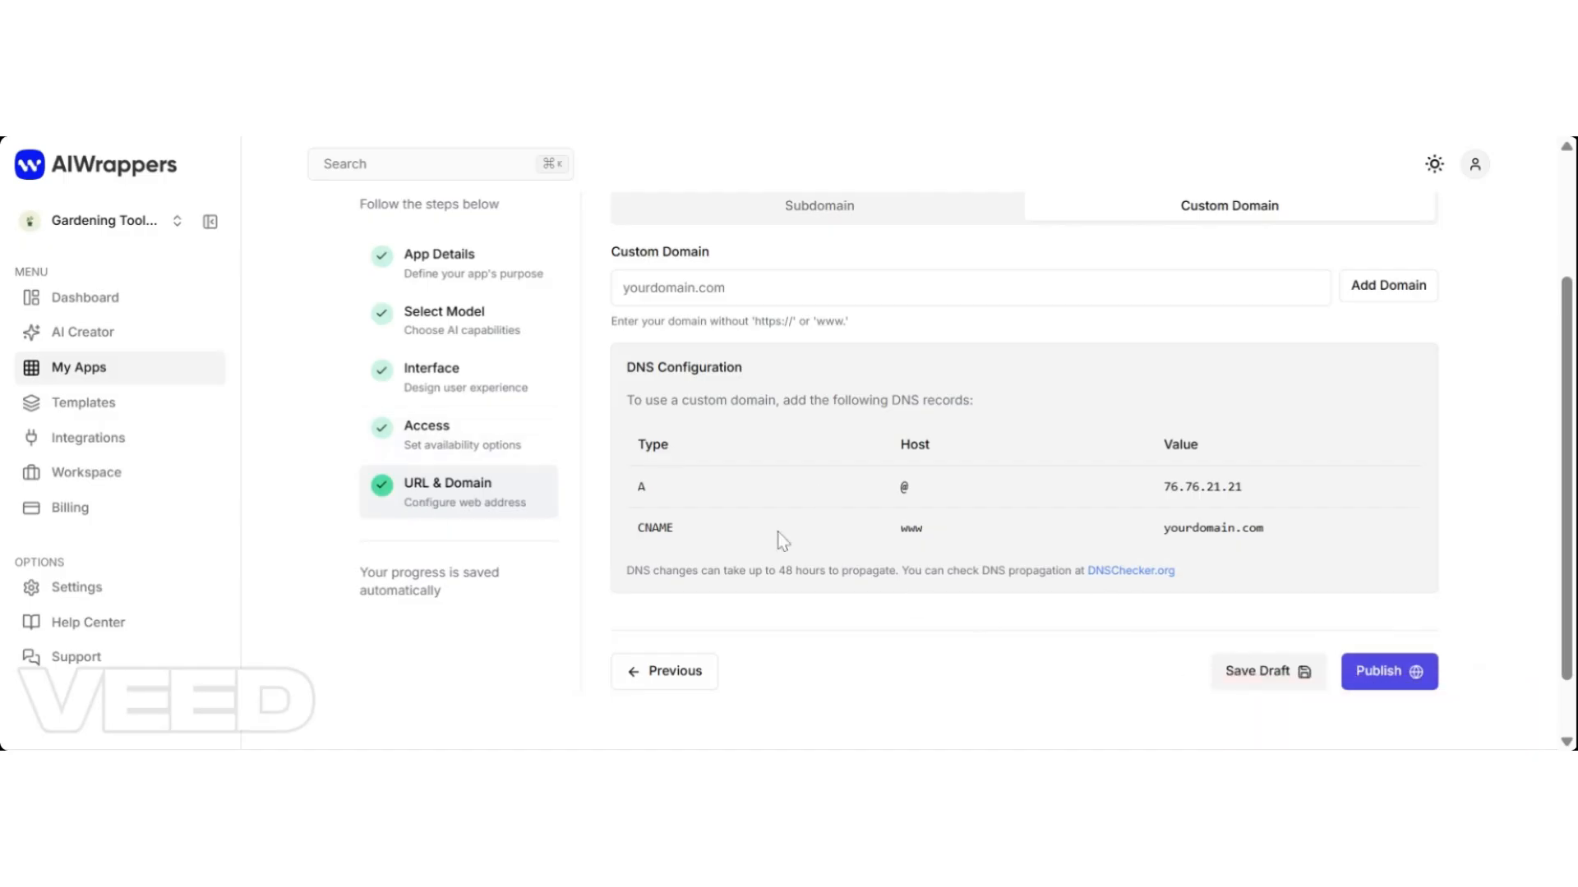
pyautogui.click(459, 435)
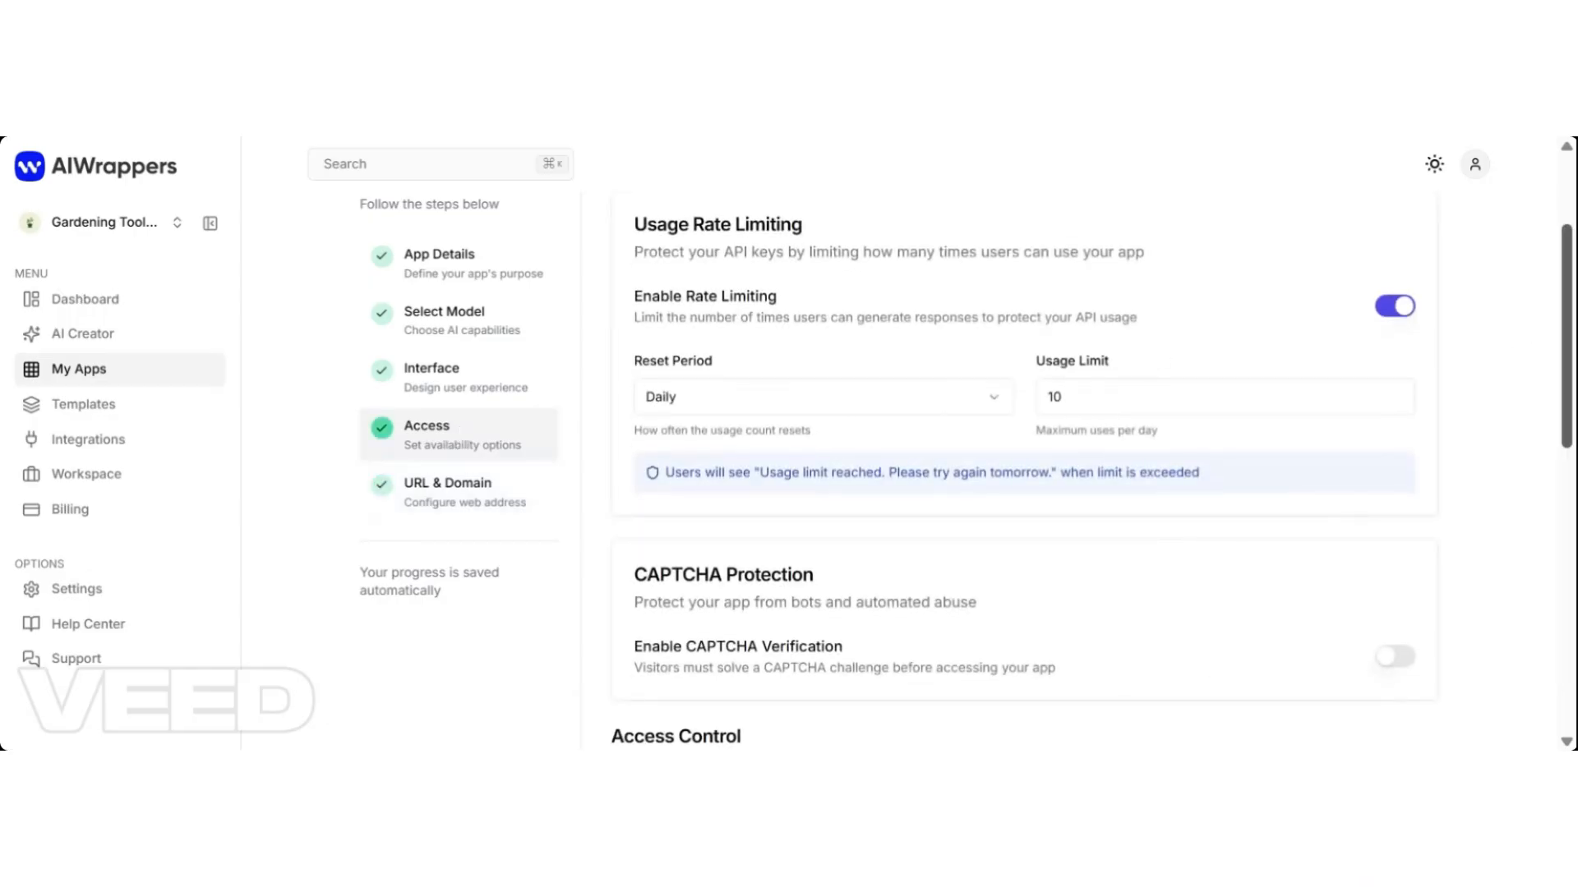
# Save the $10 monthly subscription access settings and jump back to URL & Domain.
pyautogui.moveTo(1569, 310); pyautogui.dragTo(1566, 596)
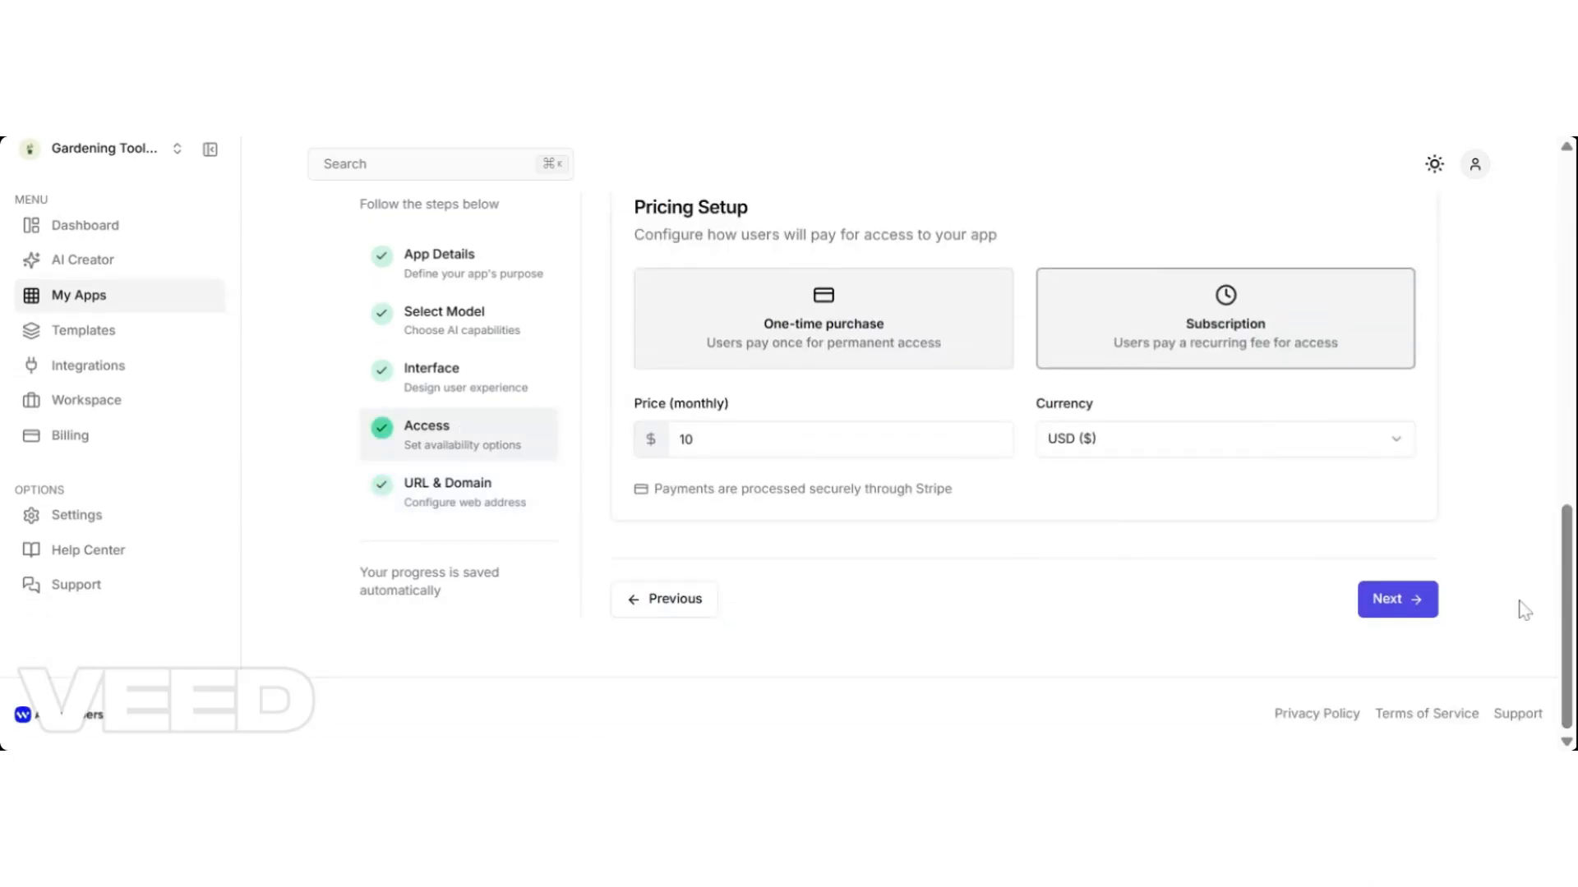
pyautogui.click(1385, 604)
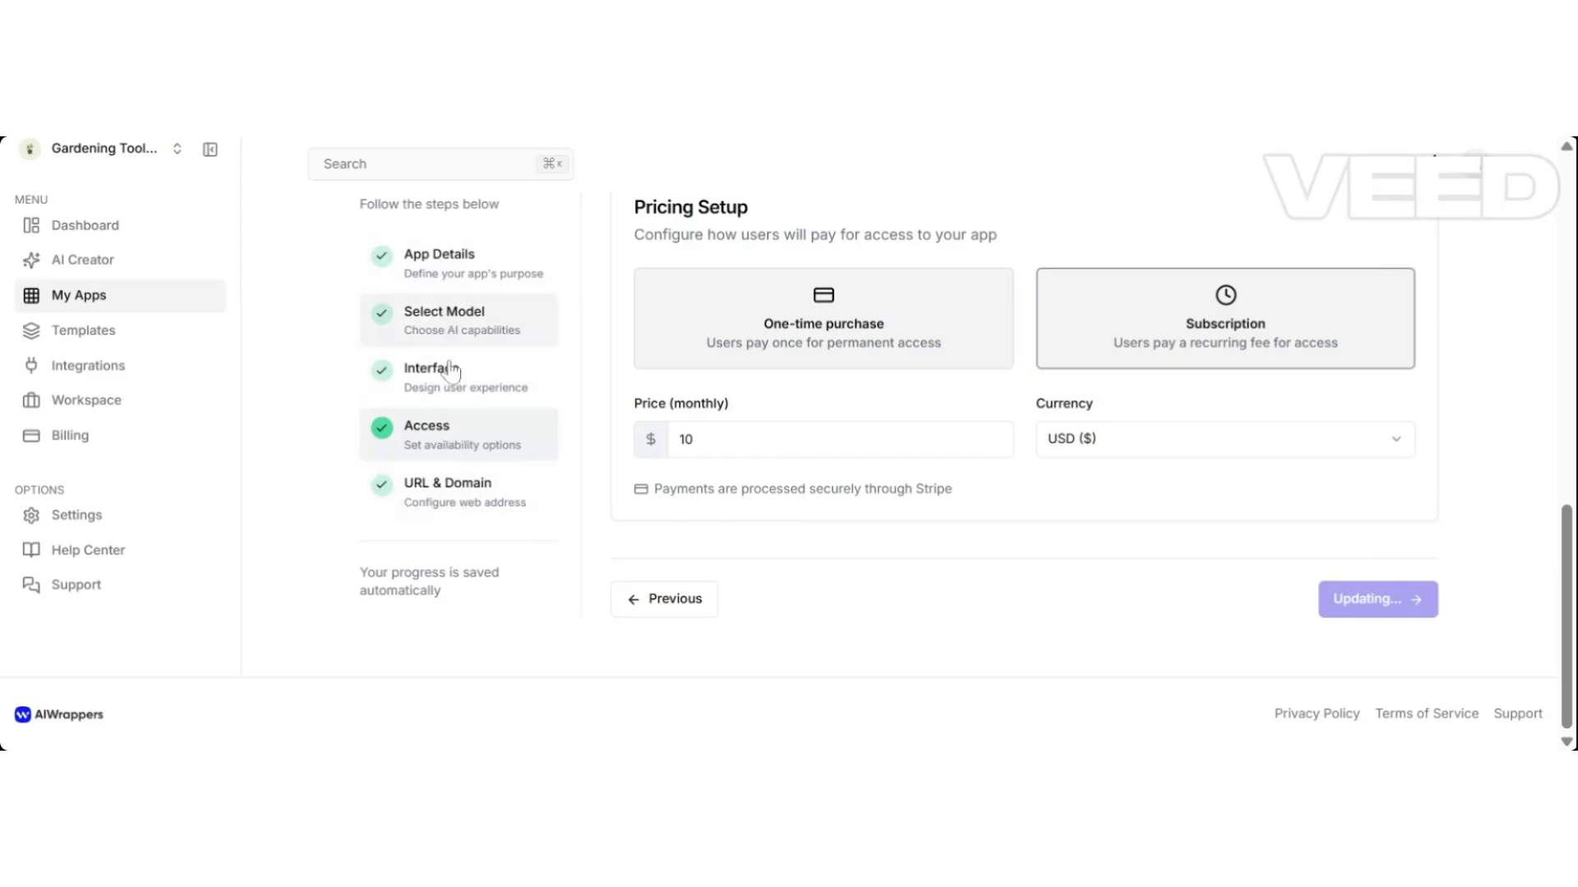
pyautogui.click(491, 498)
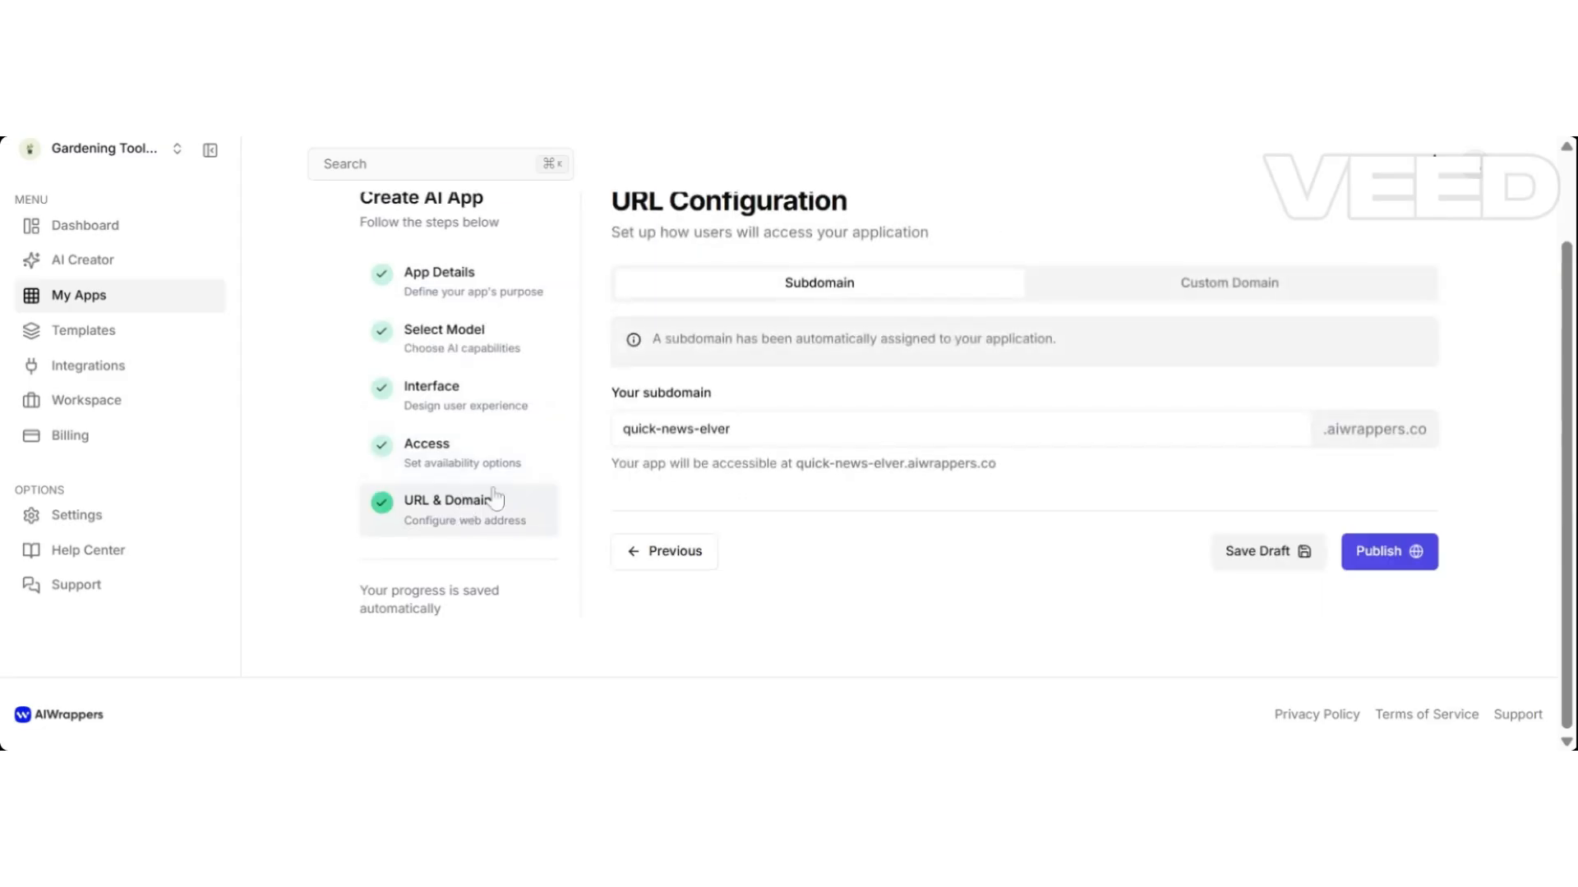
# Publish Quick News, copy its share link, then bring up the My AI Apps list.
pyautogui.click(1400, 552)
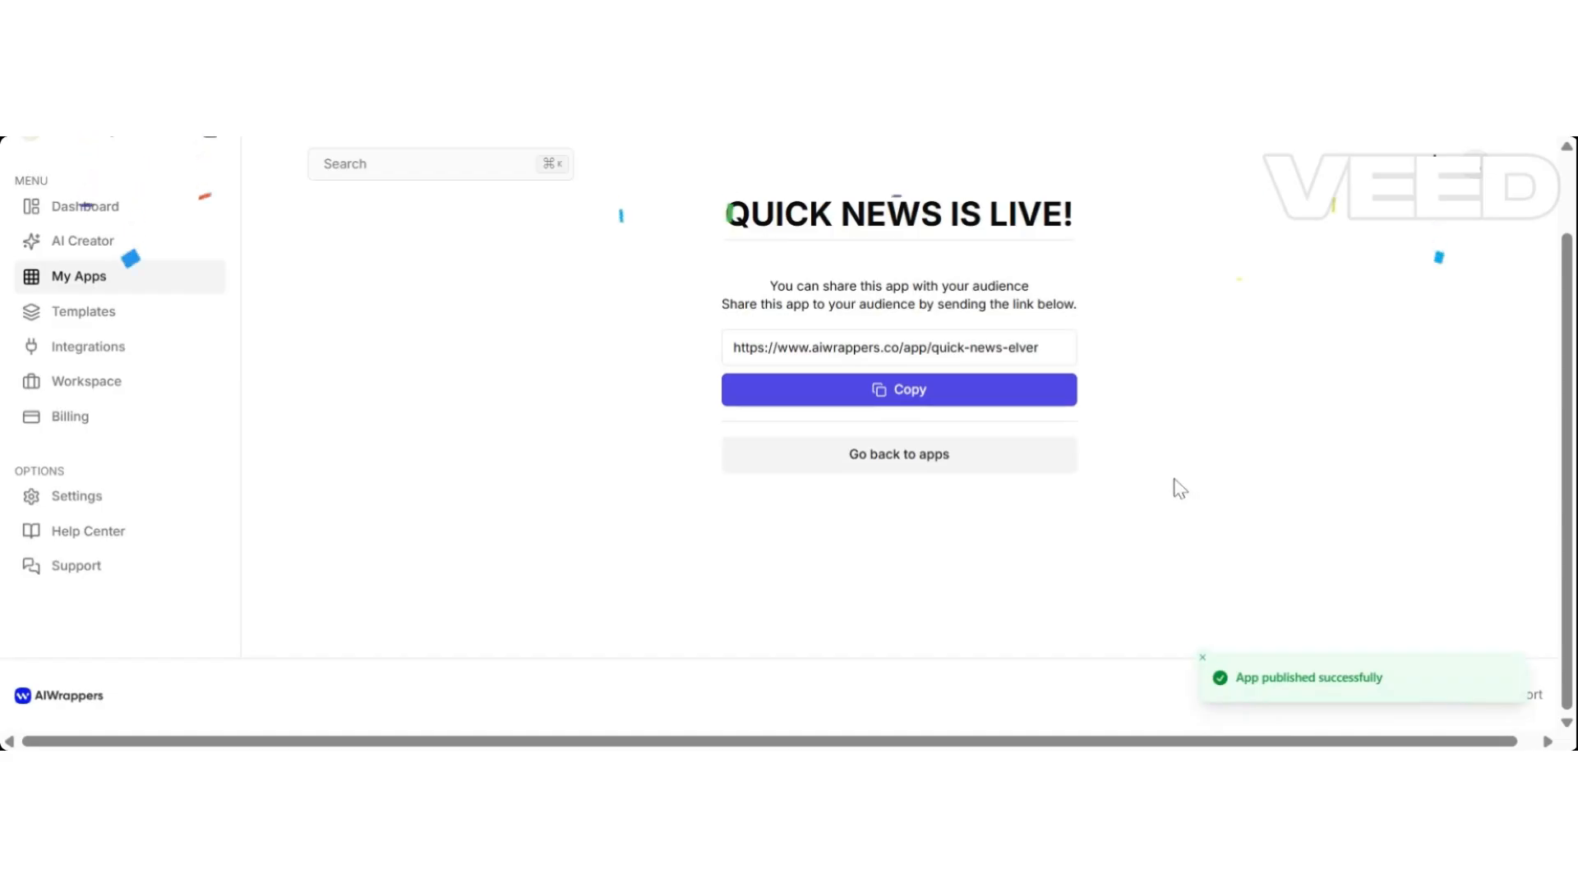
pyautogui.click(835, 347)
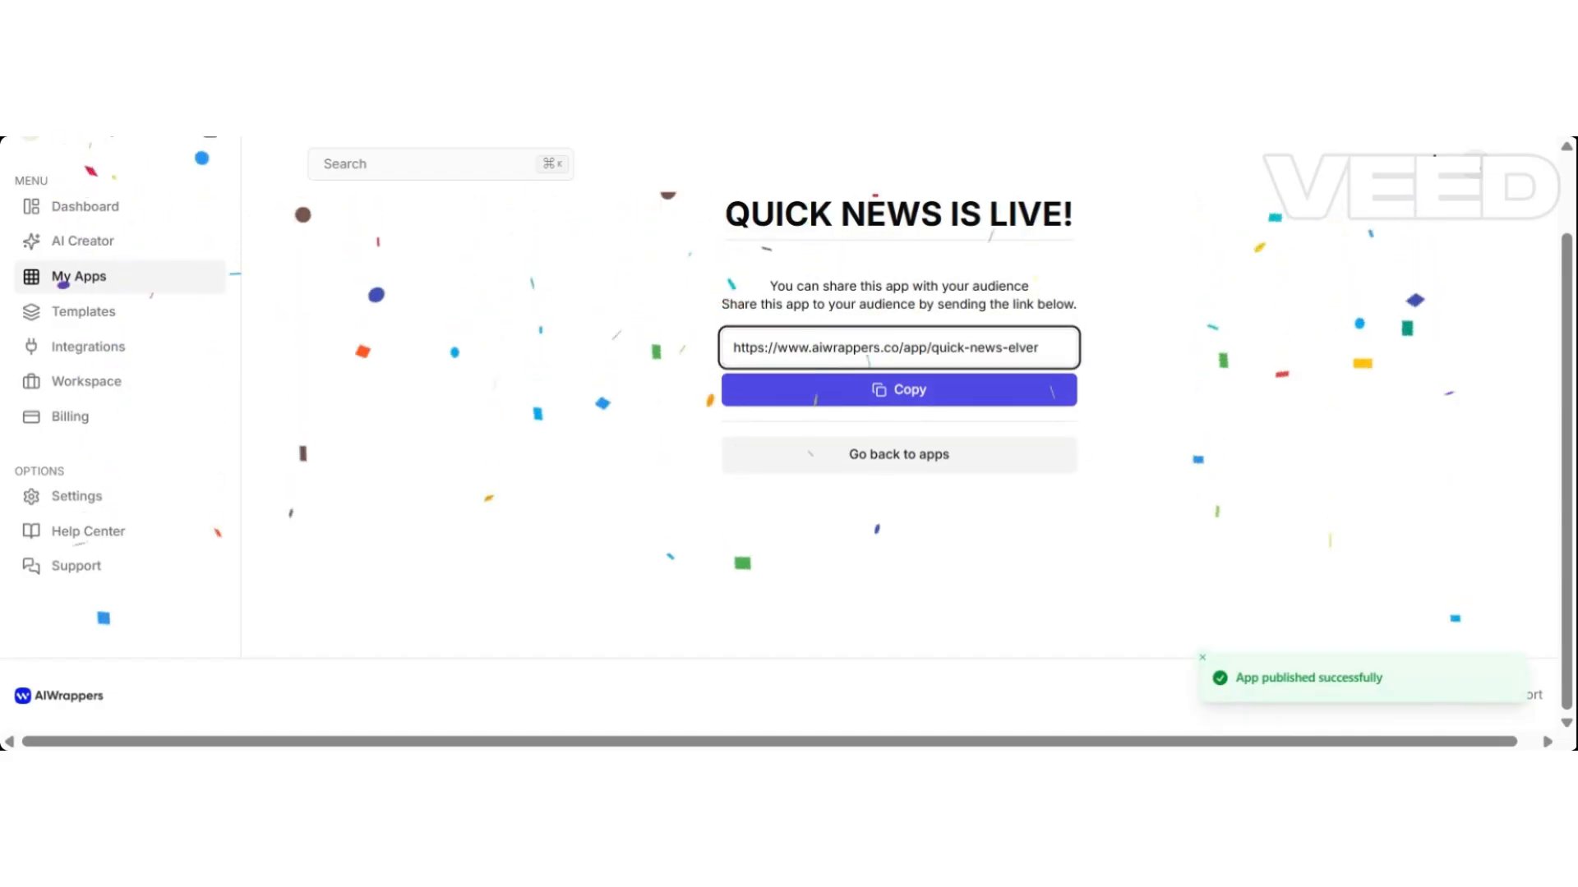
pyautogui.click(979, 391)
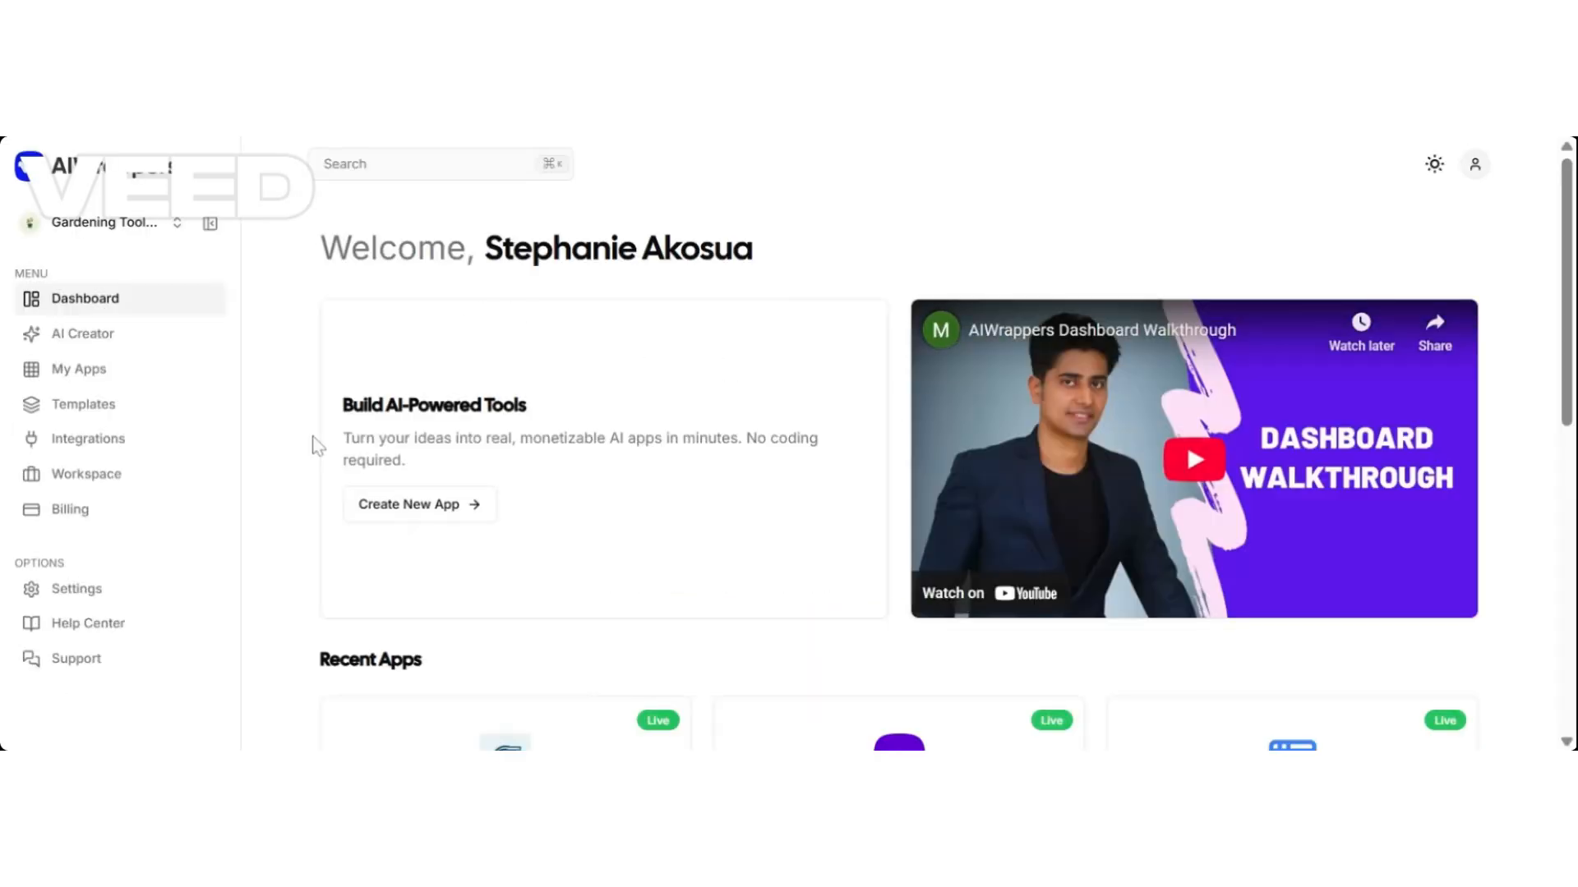
pyautogui.click(115, 379)
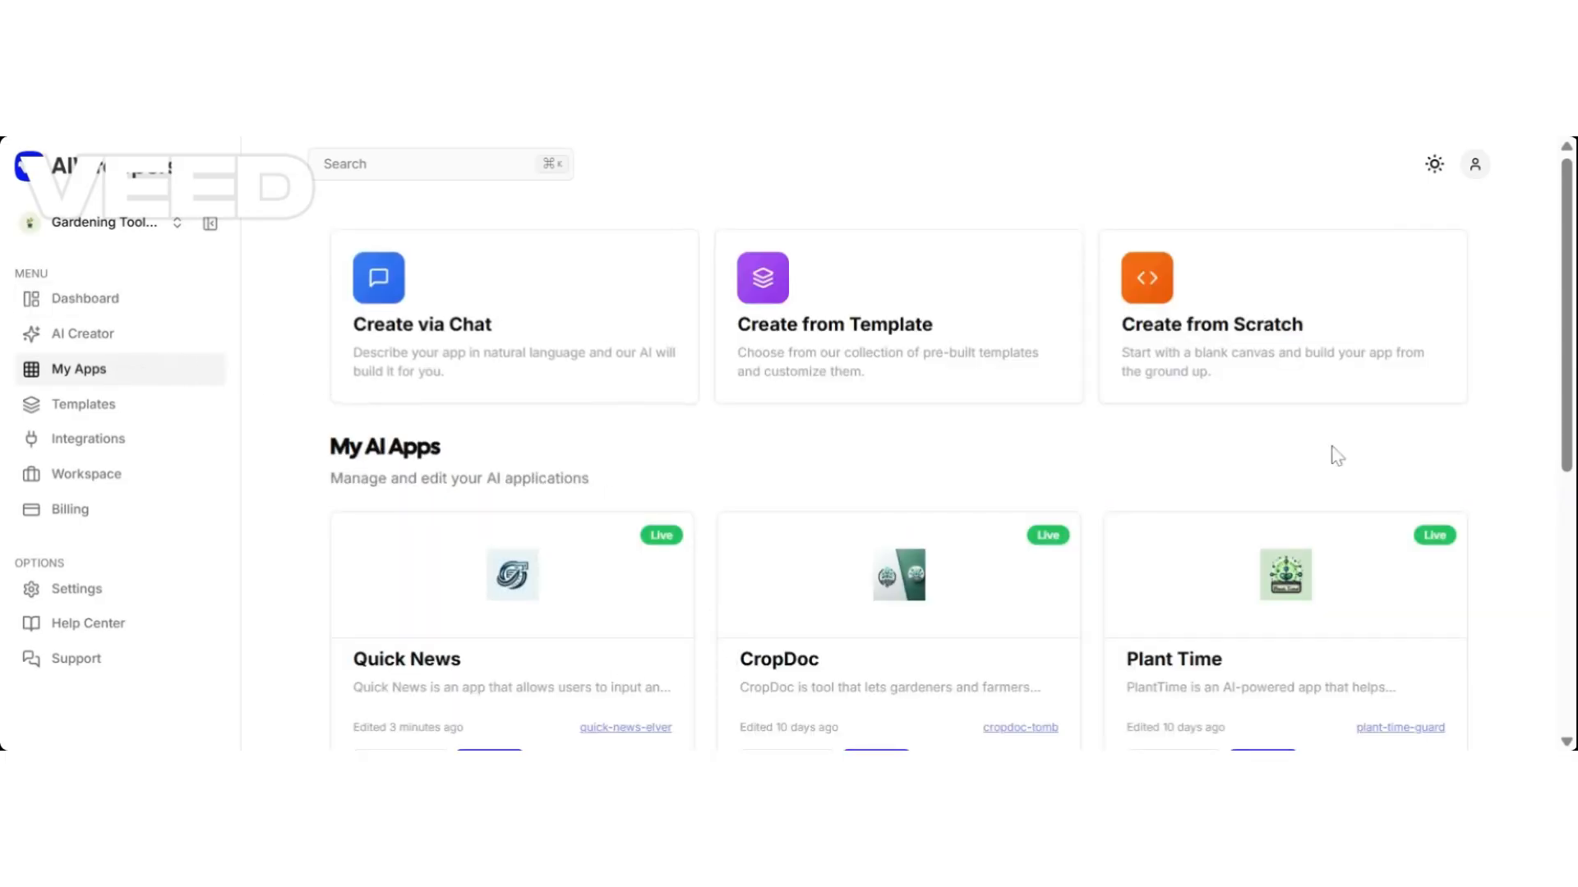
pyautogui.scroll(-2, 730, 654)
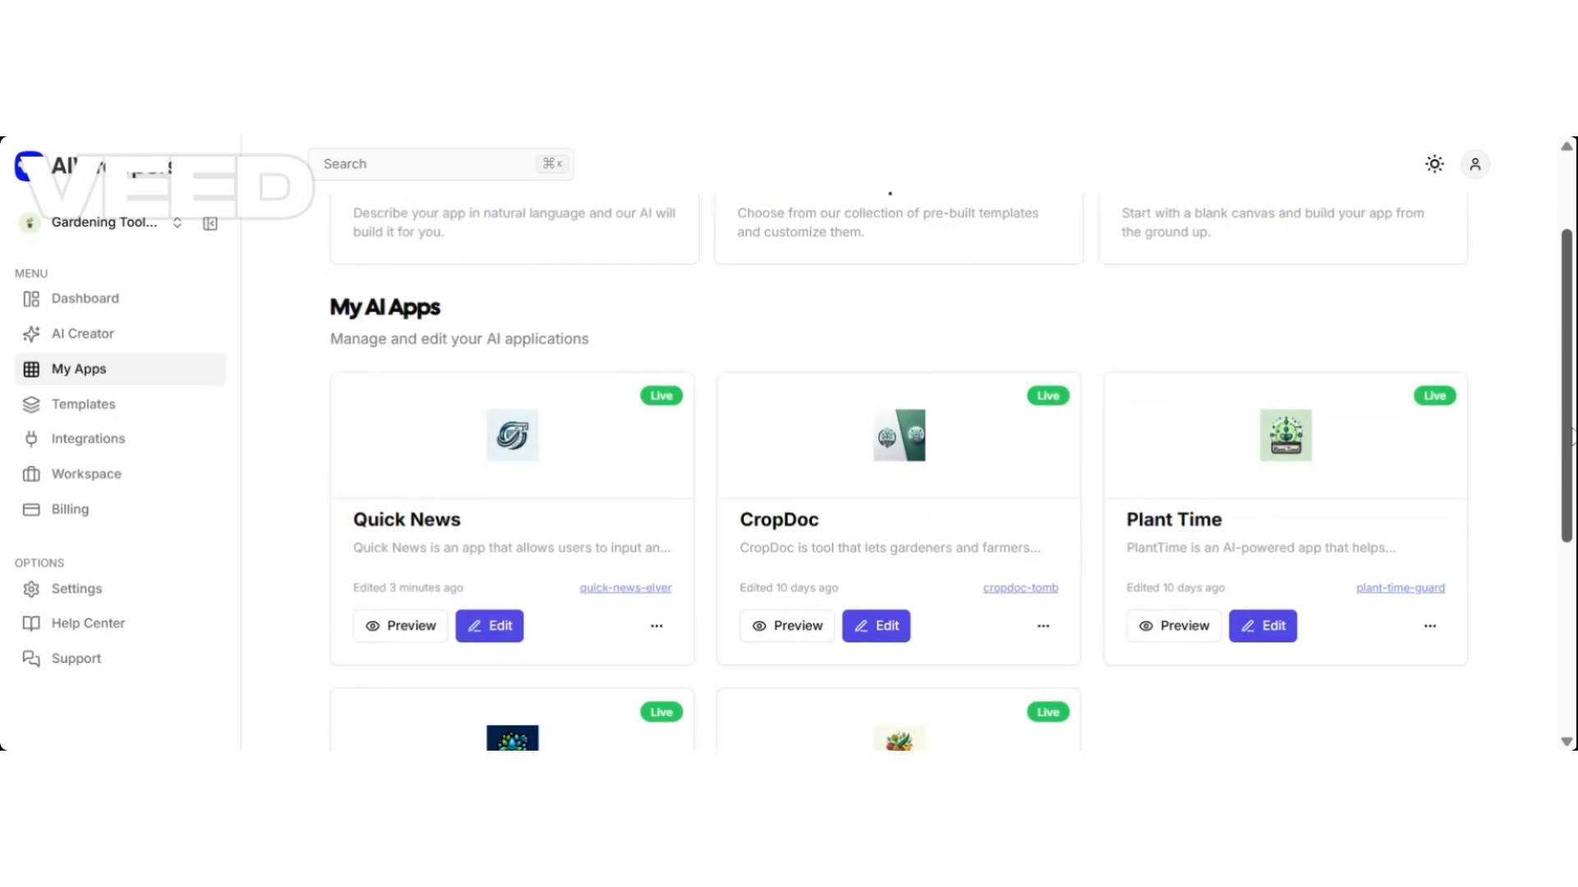
# Review Quick News analytics: 2 views, 1 usage, LIVE, one GPT-4o generation at 2392ms.
pyautogui.click(655, 622)
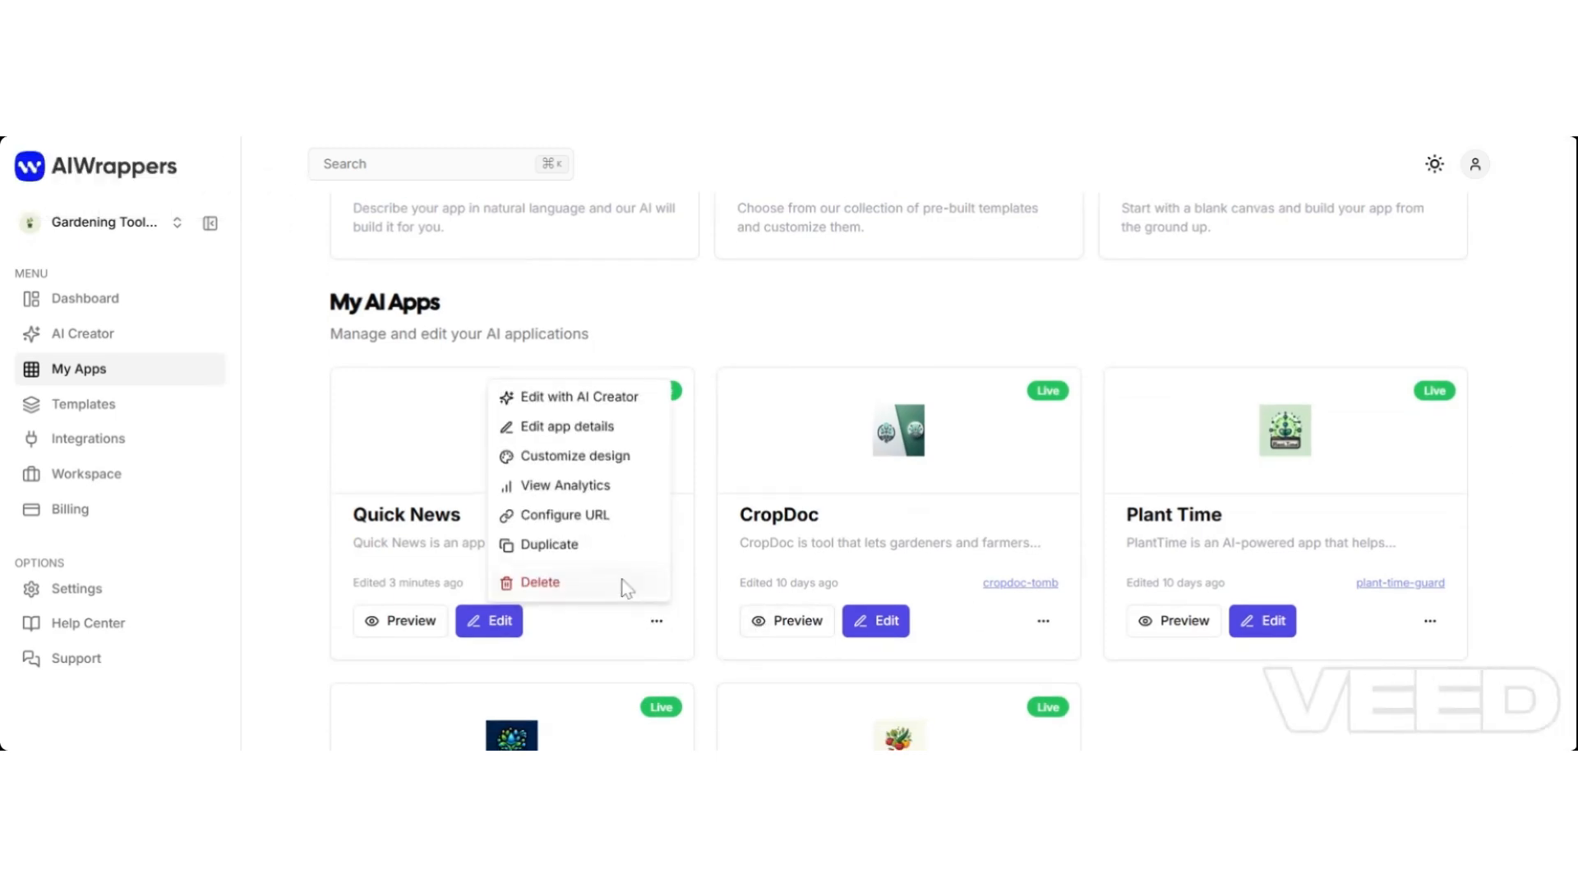
pyautogui.click(590, 492)
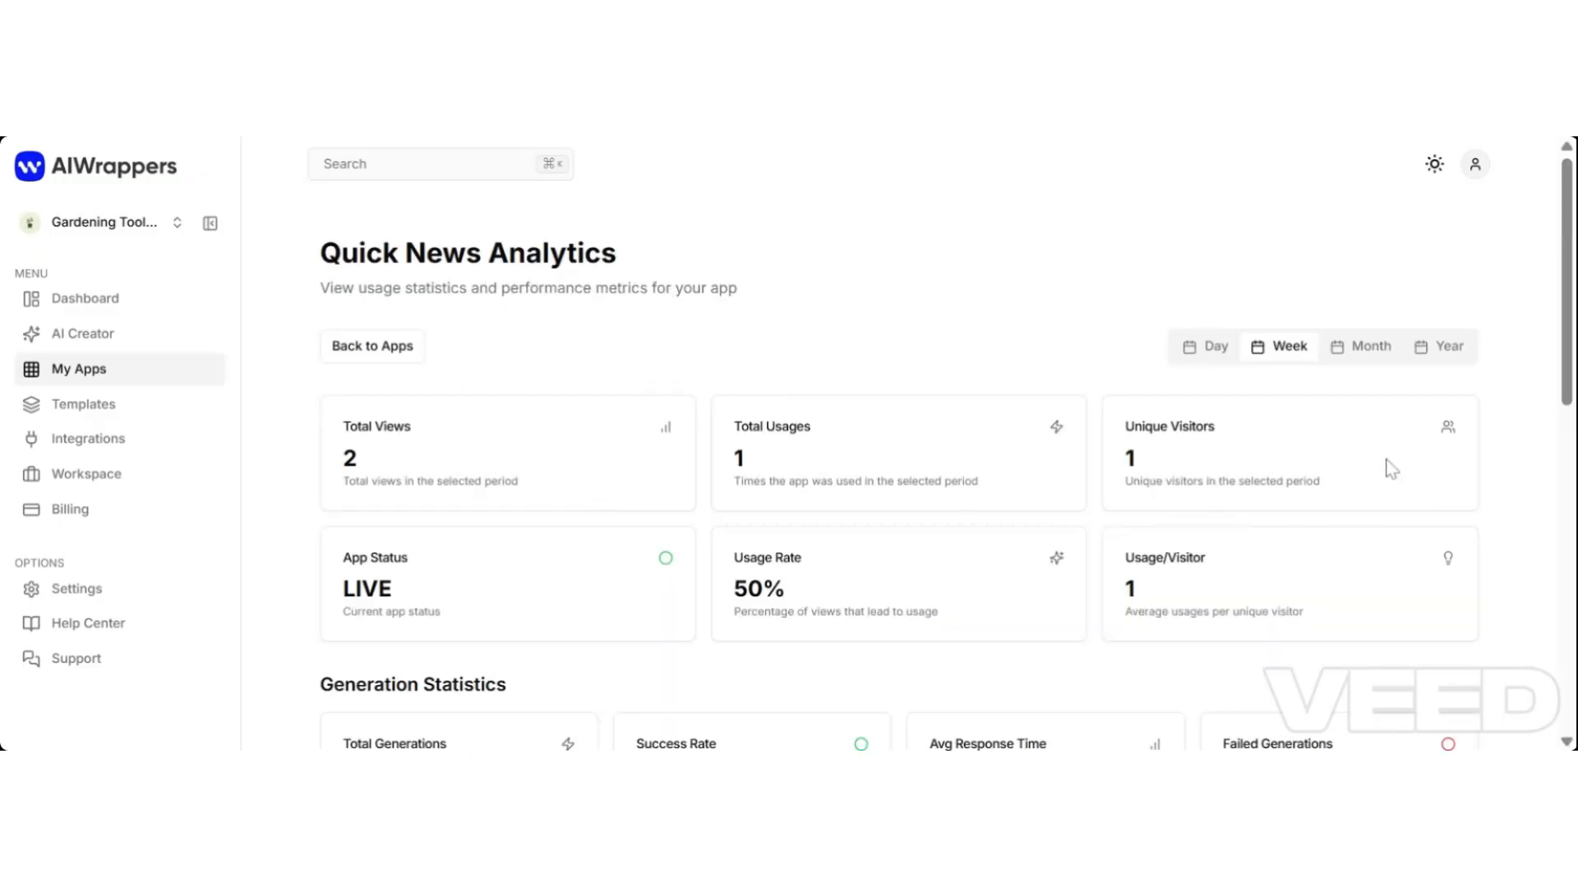
pyautogui.moveTo(1573, 271); pyautogui.dragTo(1571, 347)
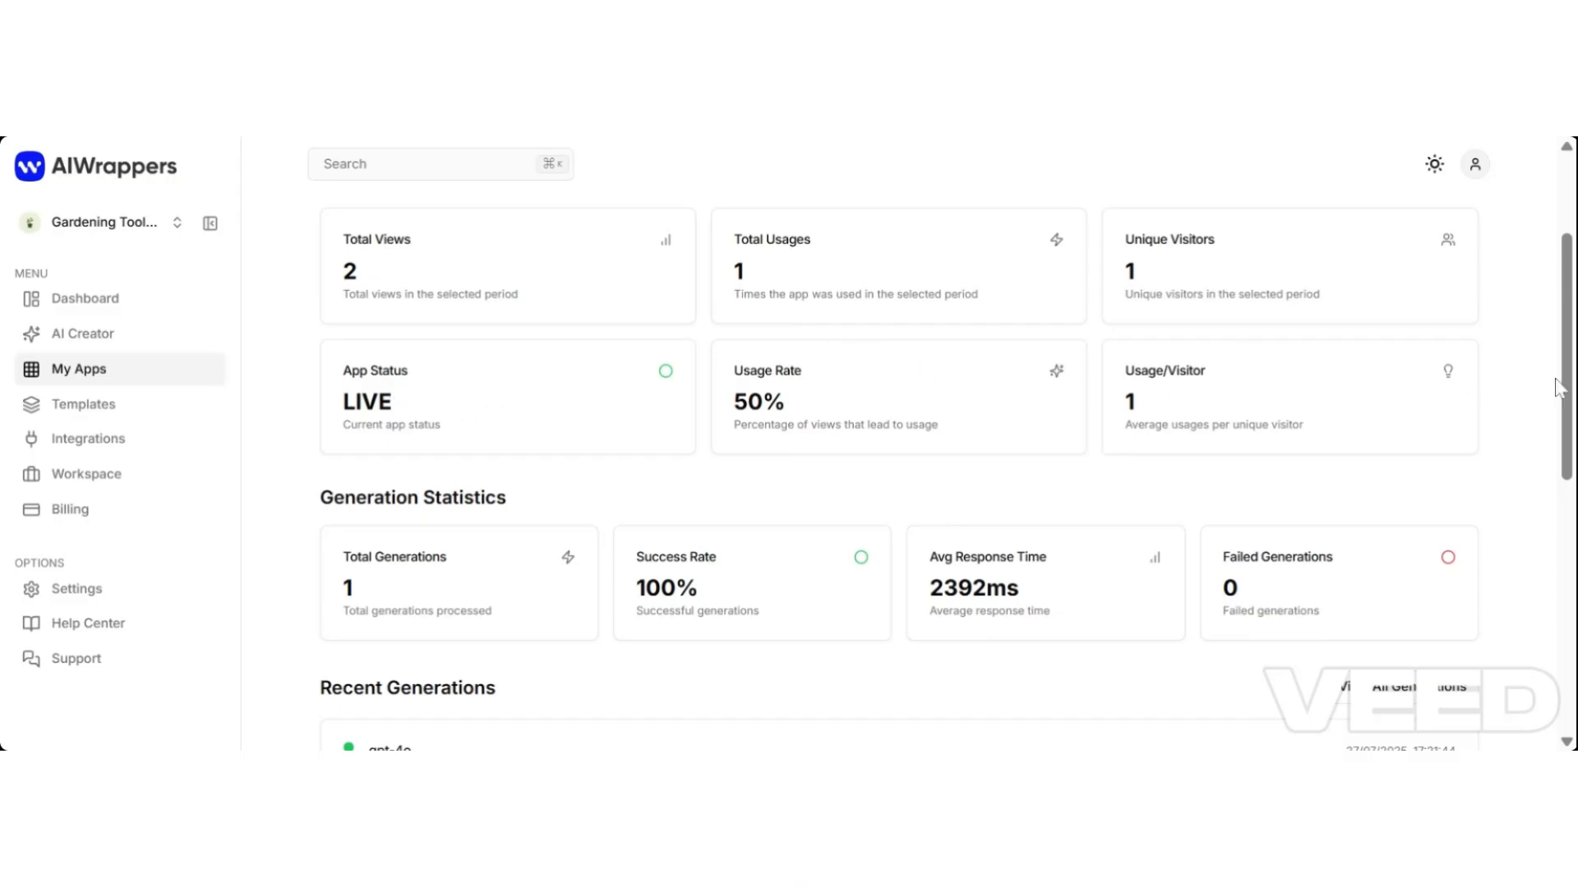
pyautogui.moveTo(1567, 358); pyautogui.dragTo(1568, 489)
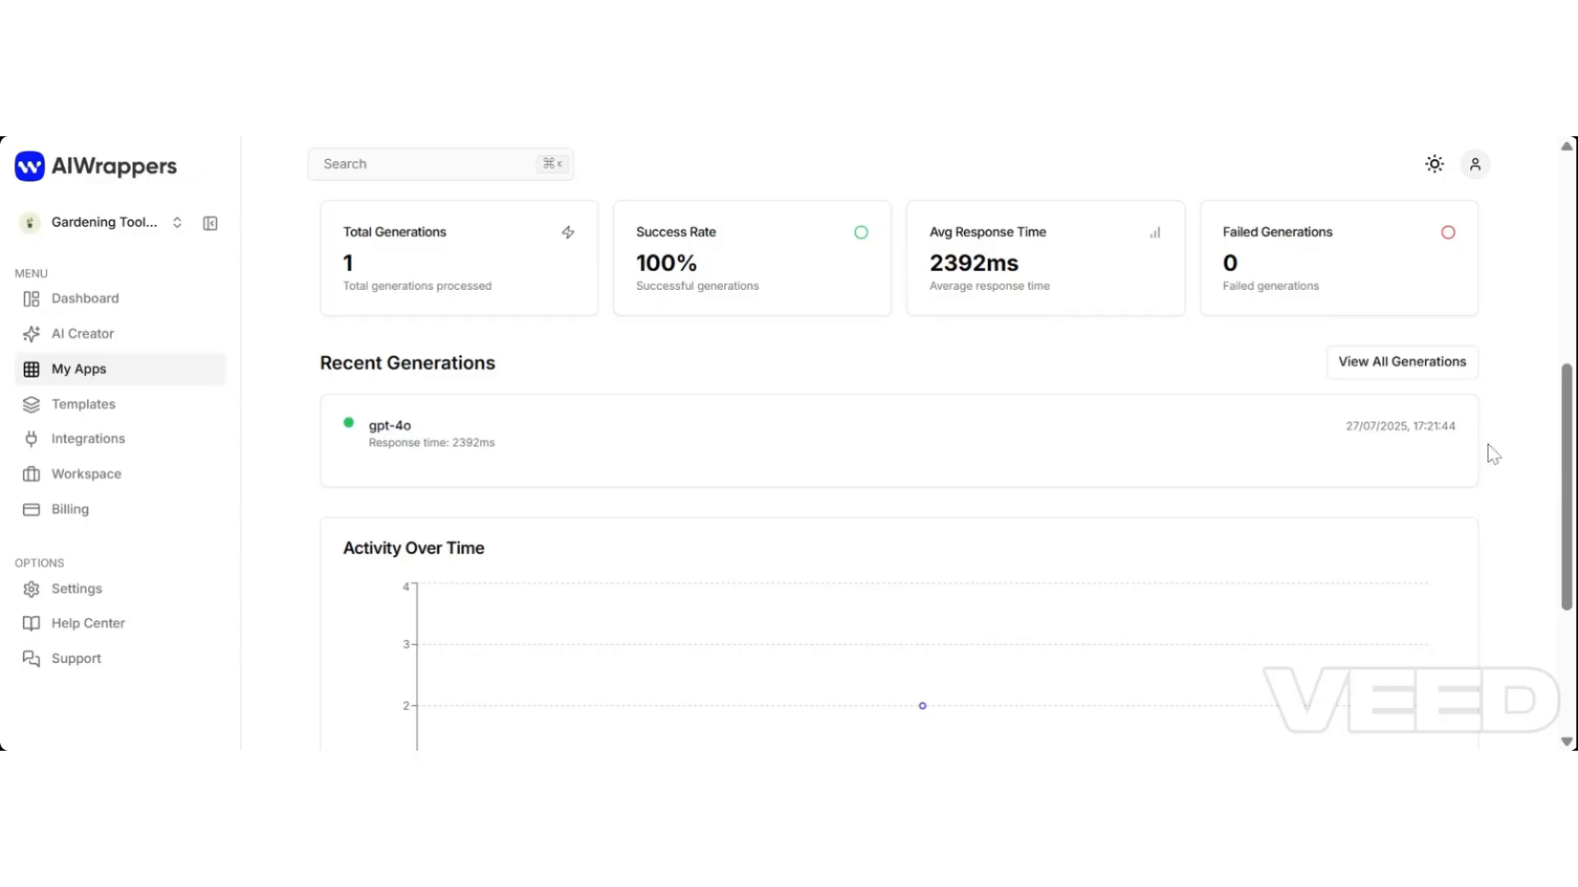
pyautogui.scroll(-4, 1493, 453)
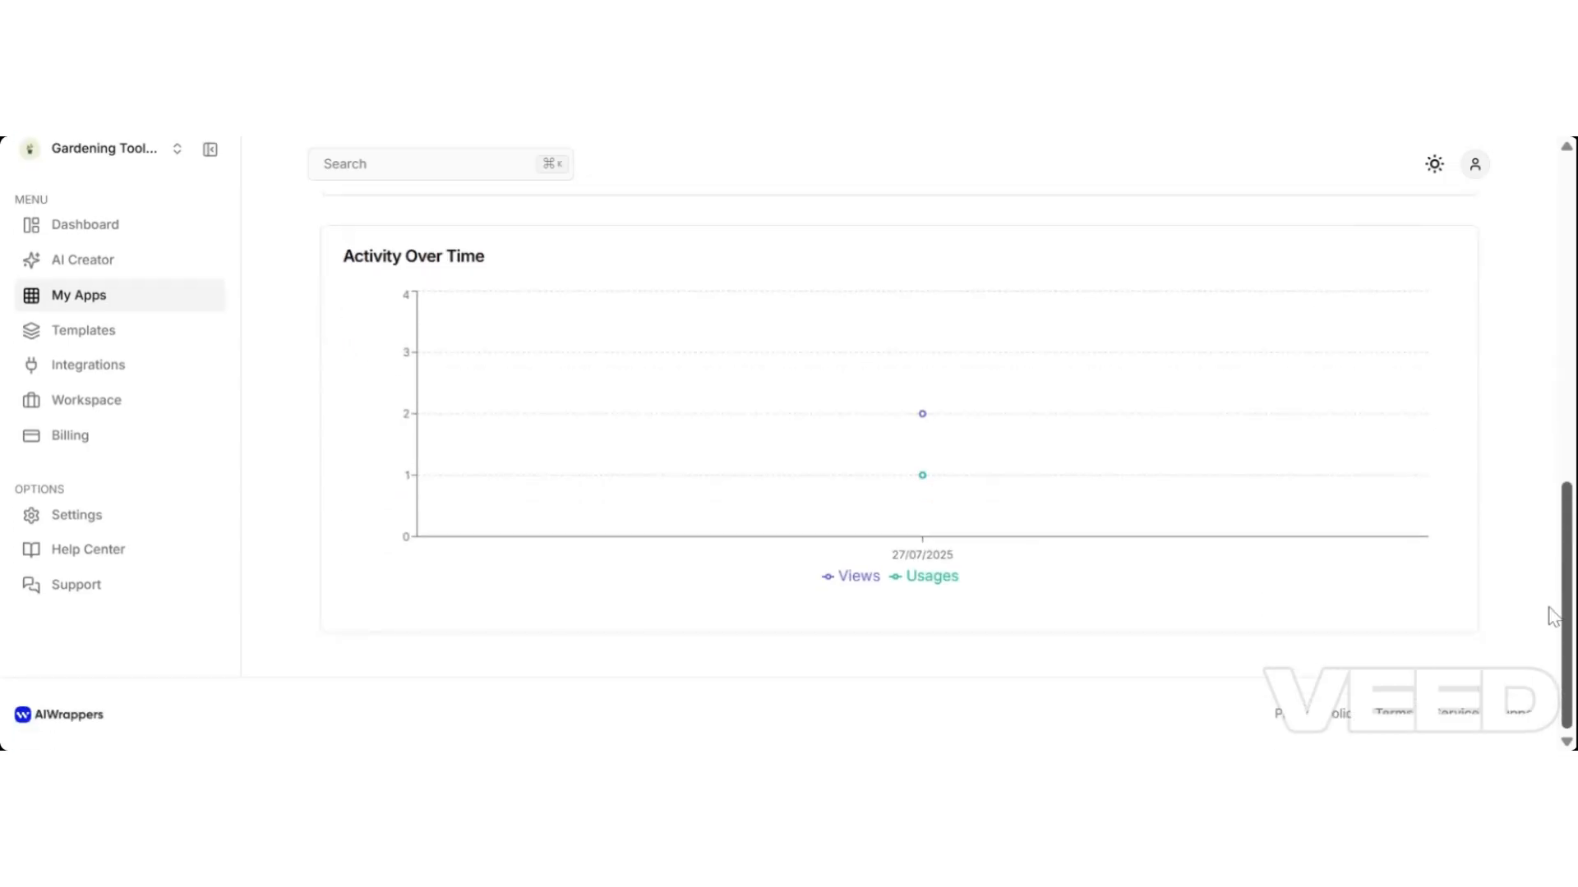
pyautogui.scroll(4, 1524, 441)
pyautogui.scroll(2, 1524, 442)
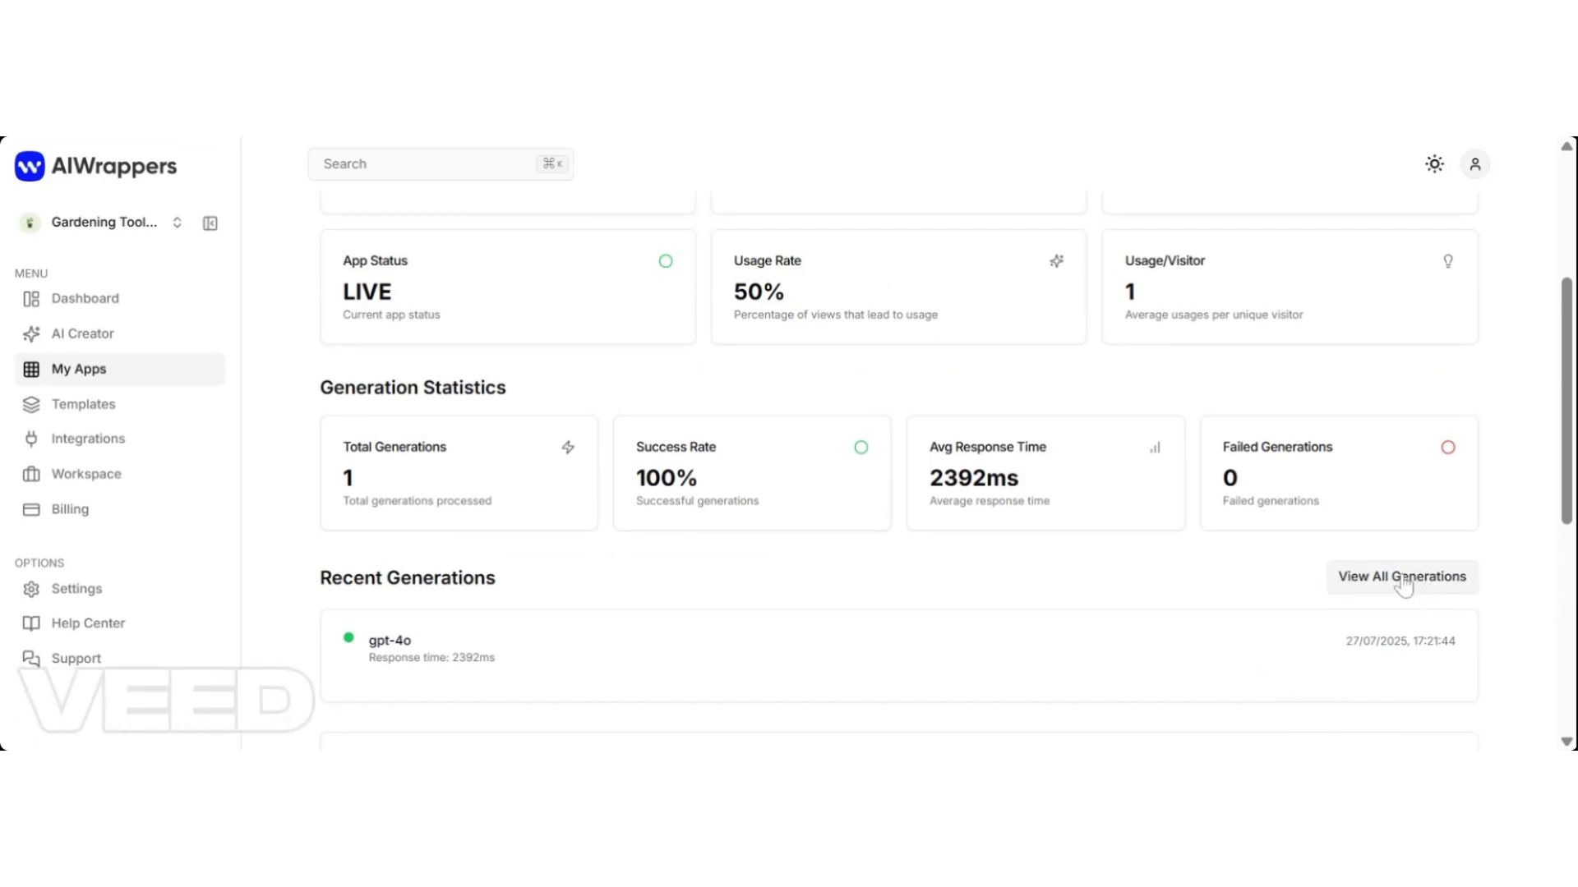
pyautogui.scroll(-2, 1564, 519)
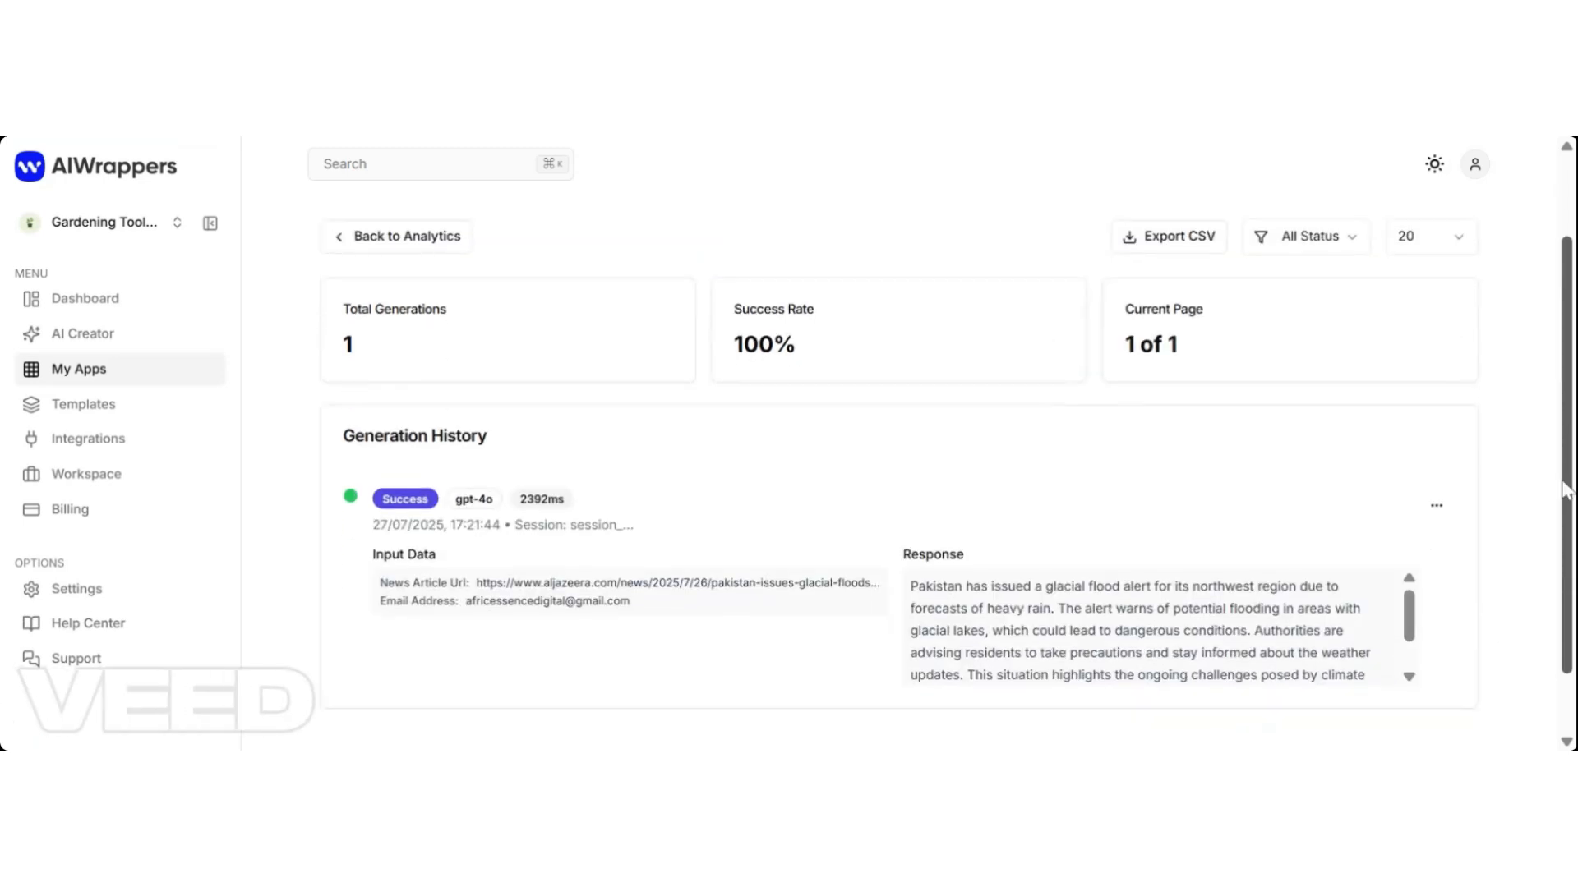
pyautogui.scroll(1, 1564, 519)
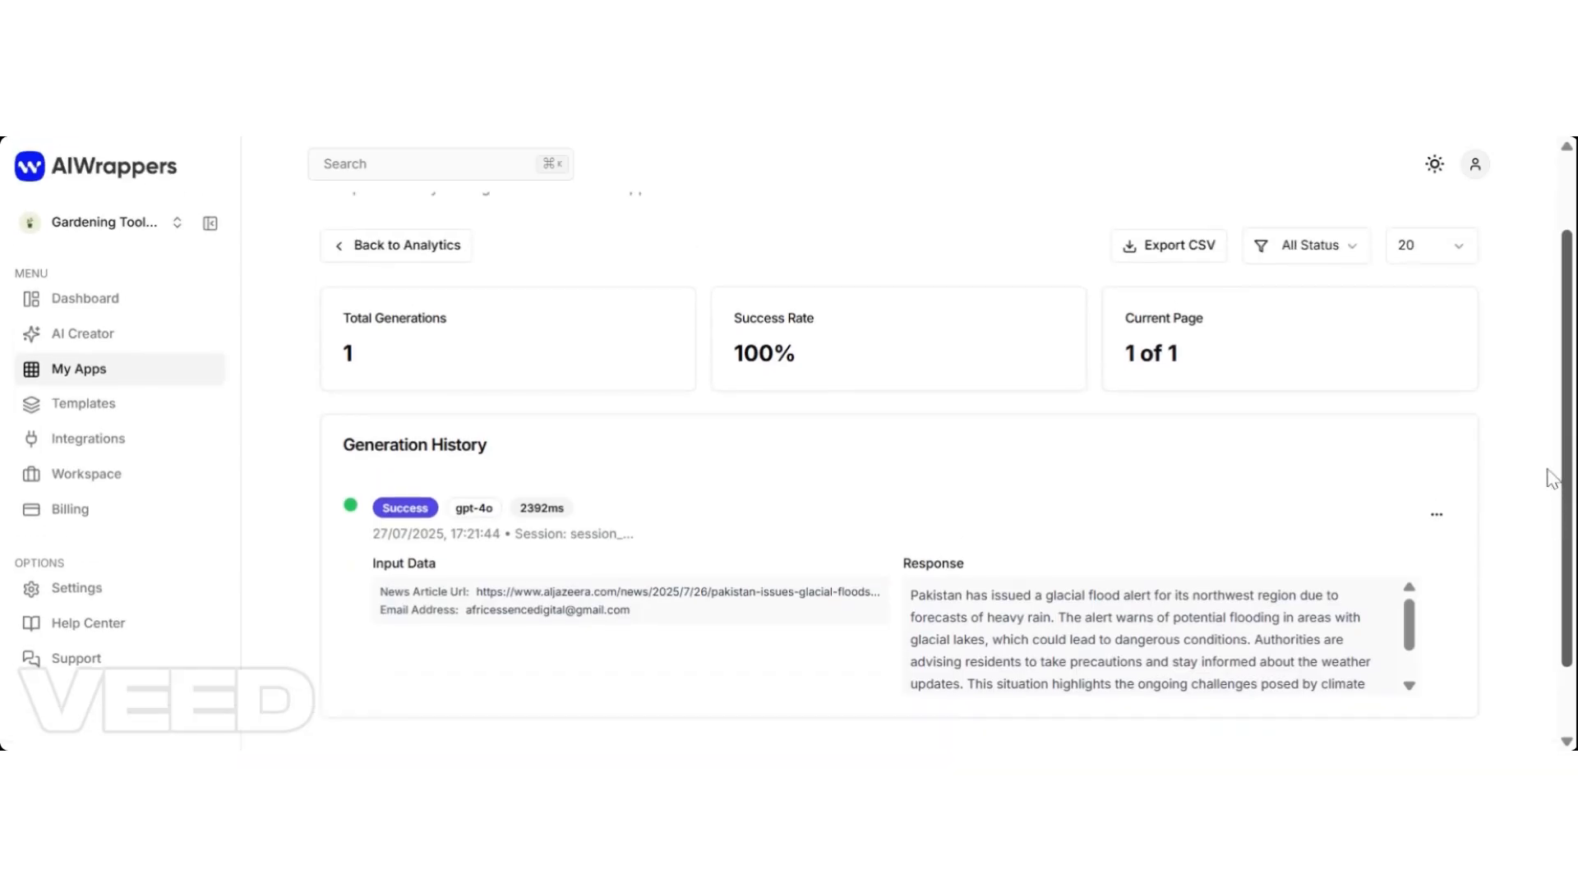
pyautogui.scroll(-2, 1552, 479)
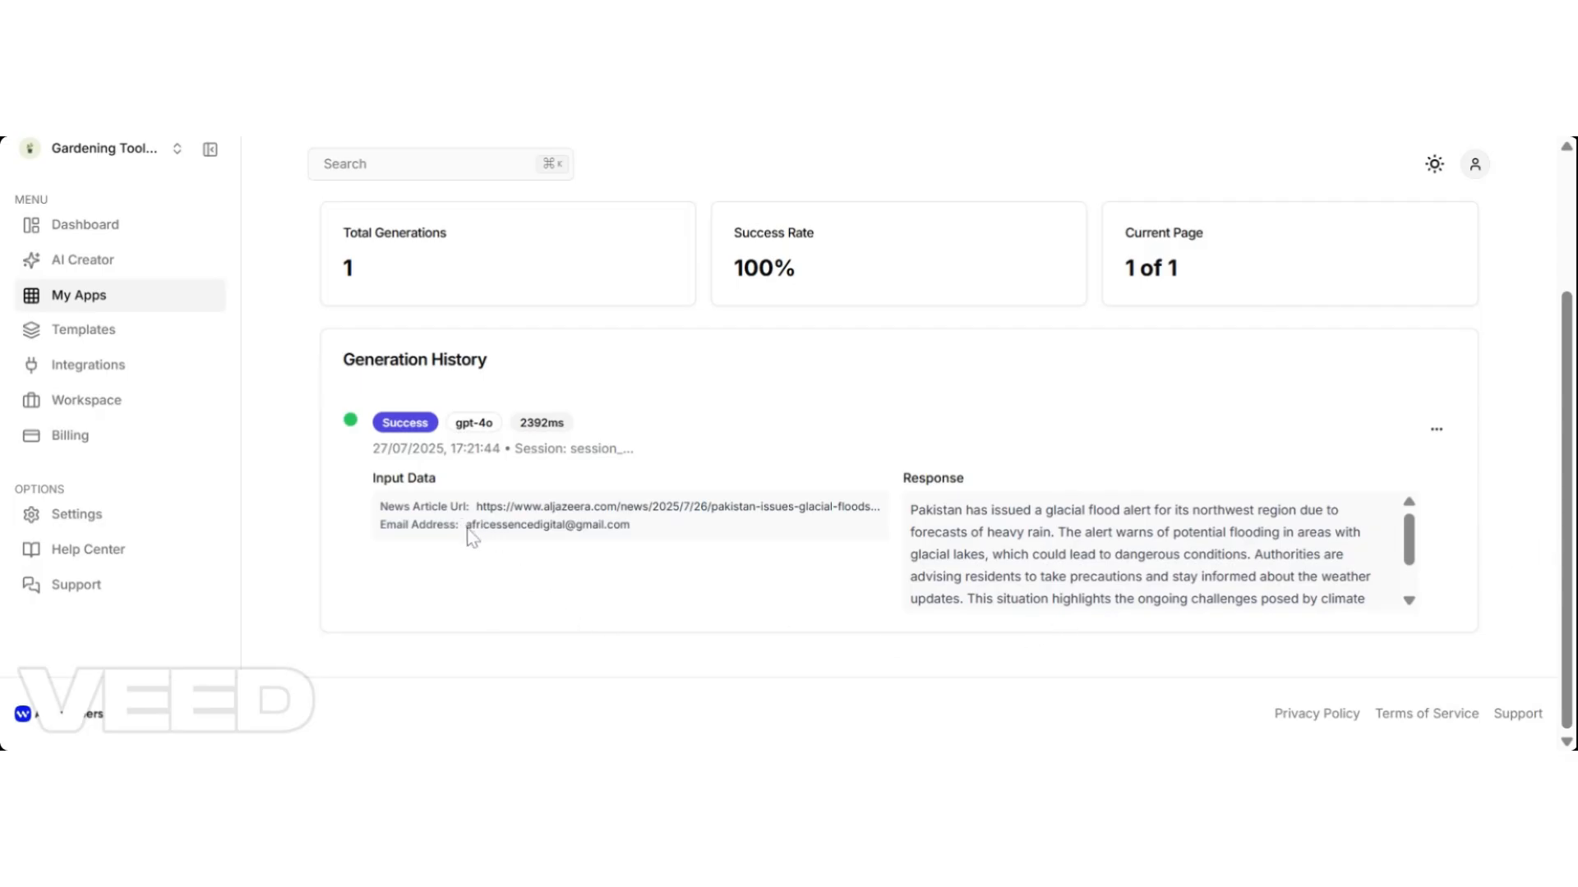
pyautogui.moveTo(466, 526); pyautogui.dragTo(640, 544)
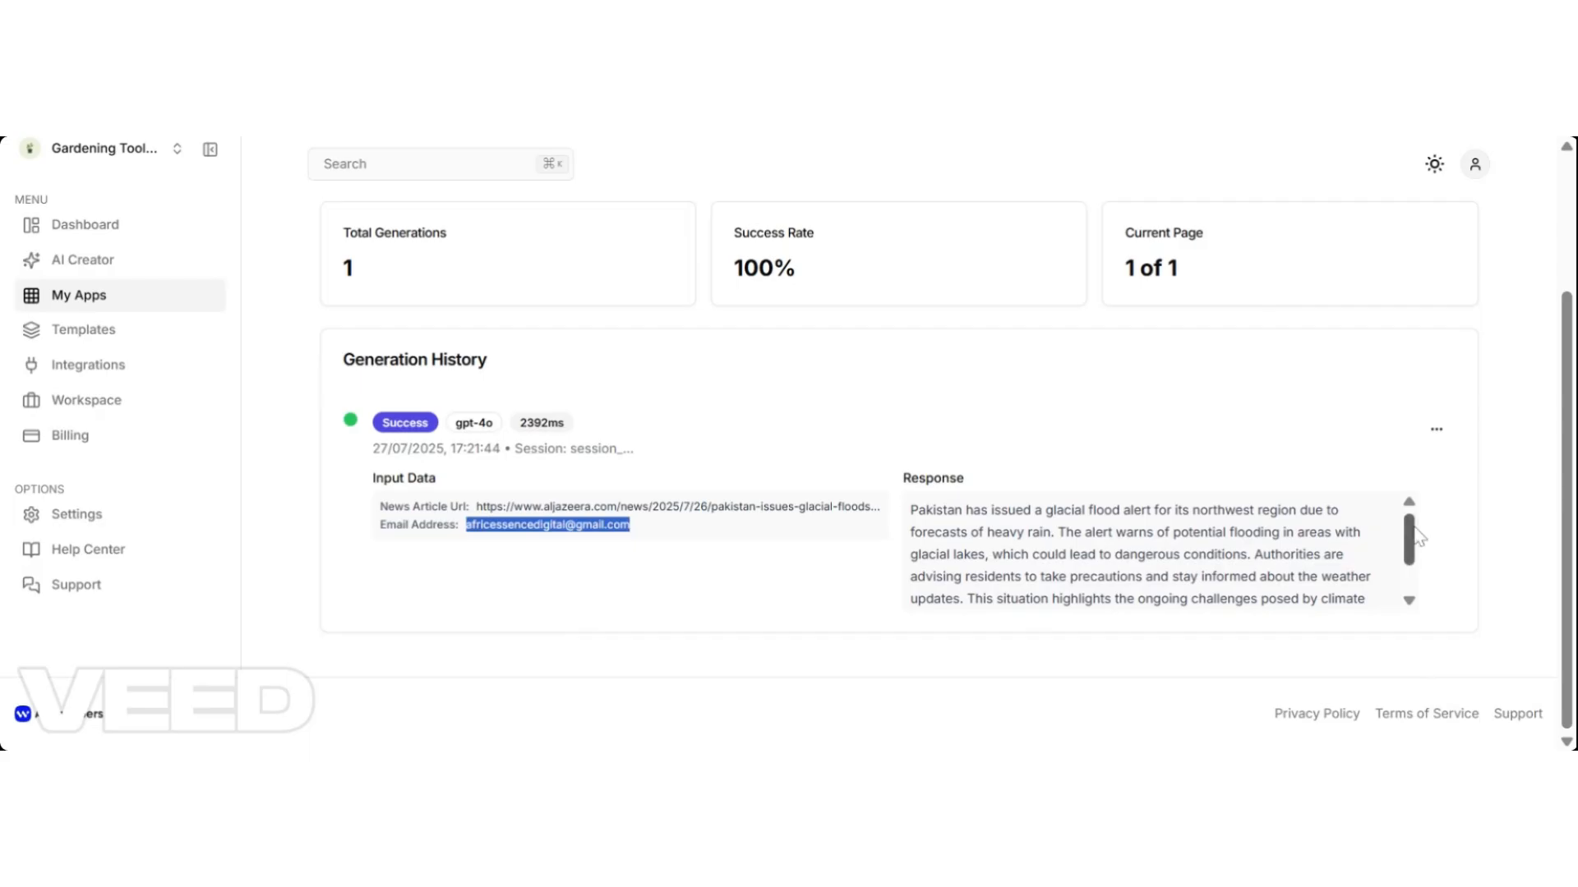
pyautogui.moveTo(1418, 536)
pyautogui.mouseDown()
pyautogui.moveTo(1410, 576)
pyautogui.moveTo(1410, 539)
pyautogui.mouseUp()
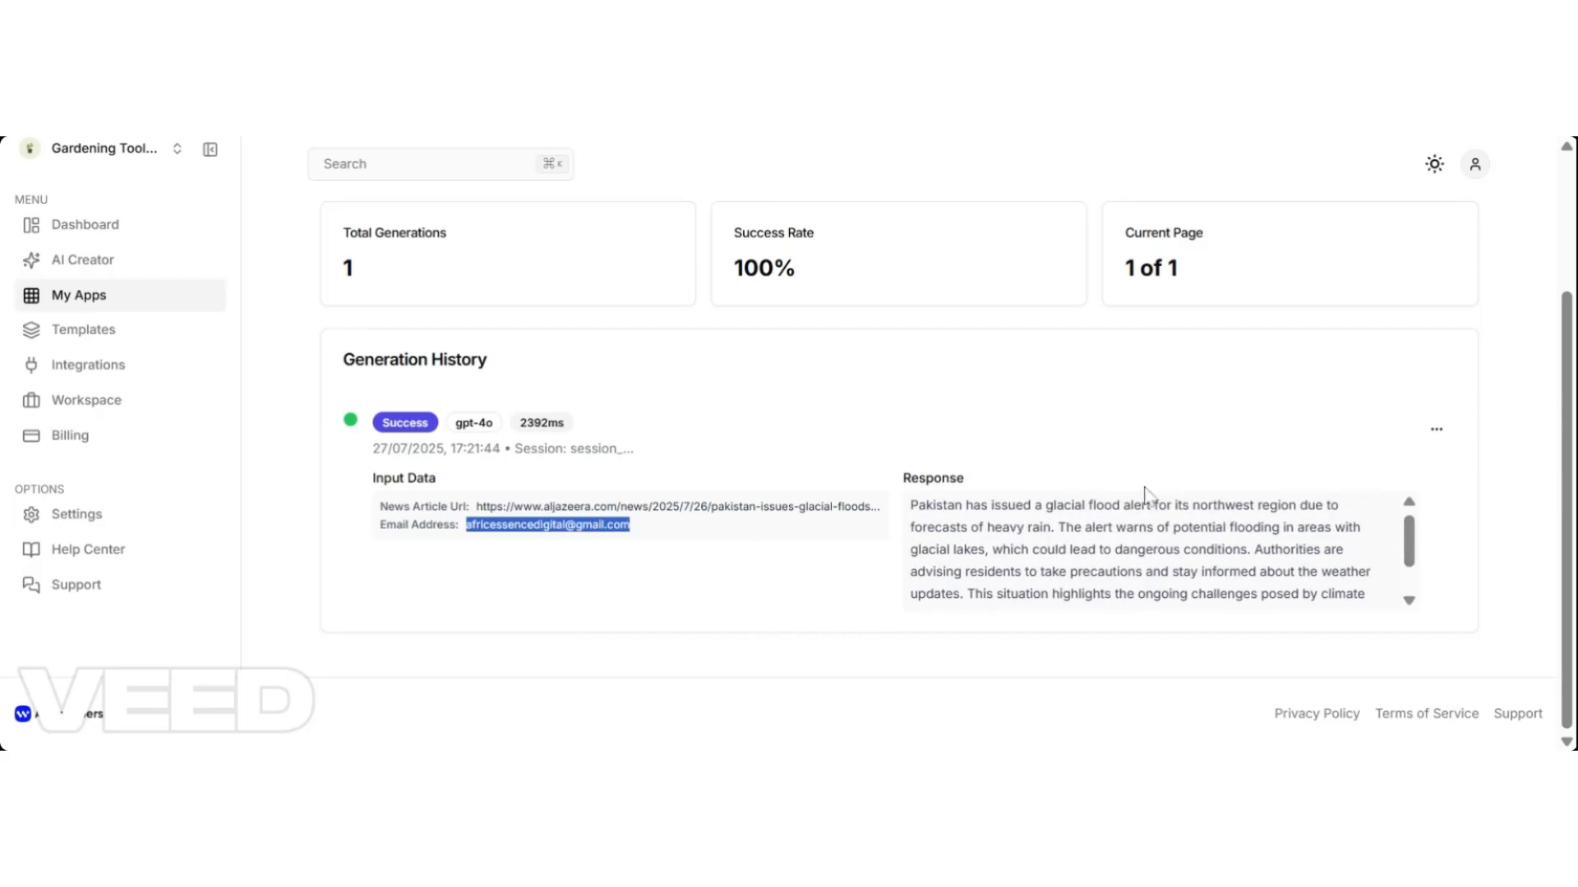
pyautogui.moveTo(1566, 493); pyautogui.dragTo(1539, 341)
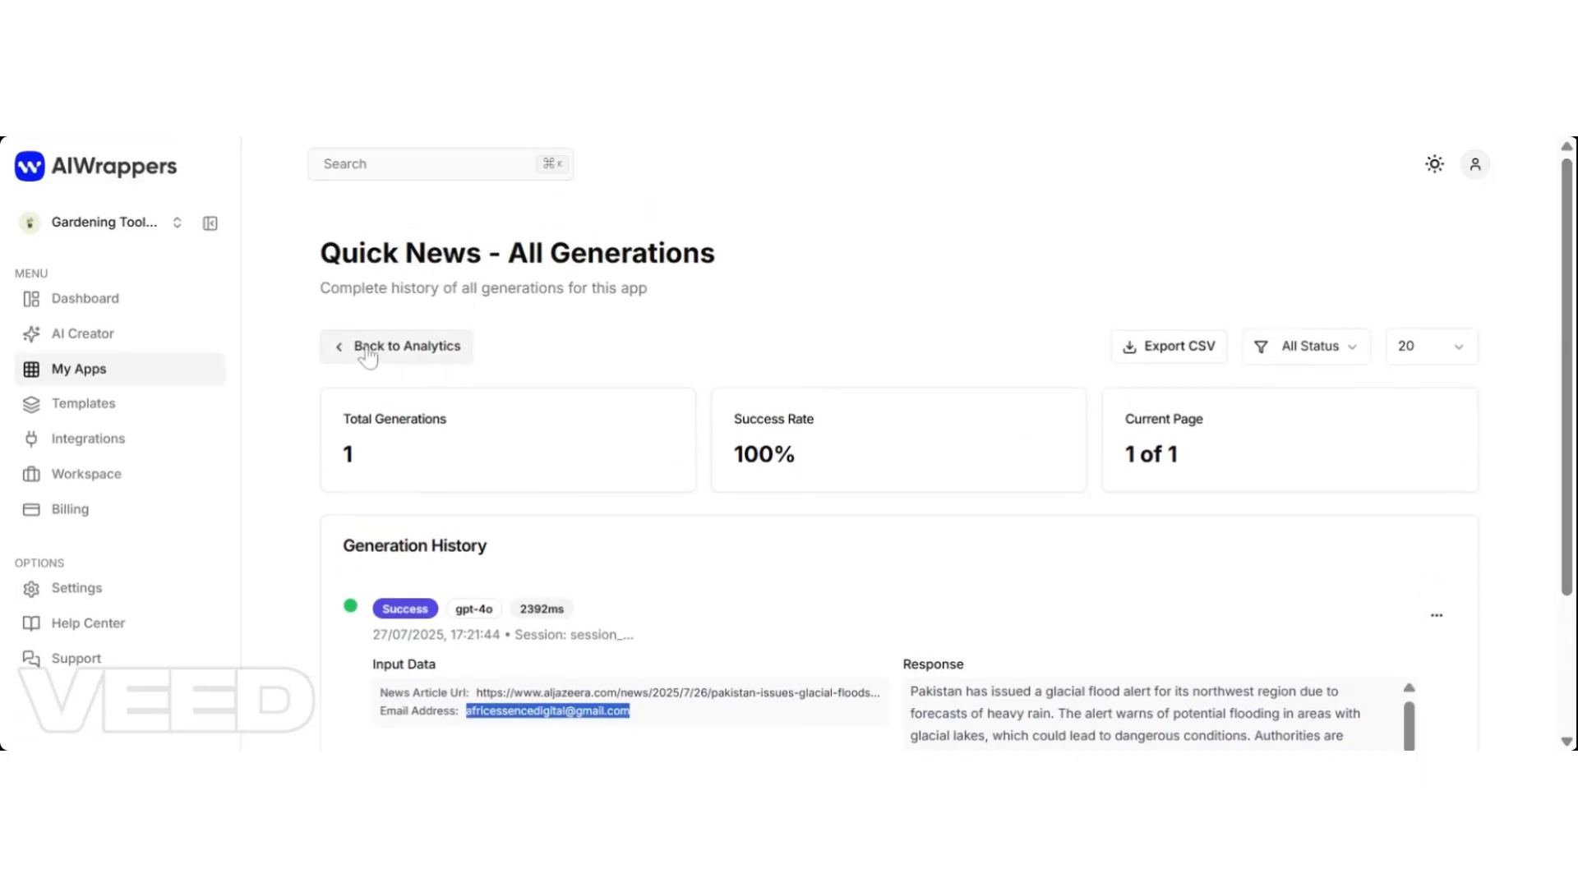
pyautogui.click(1341, 359)
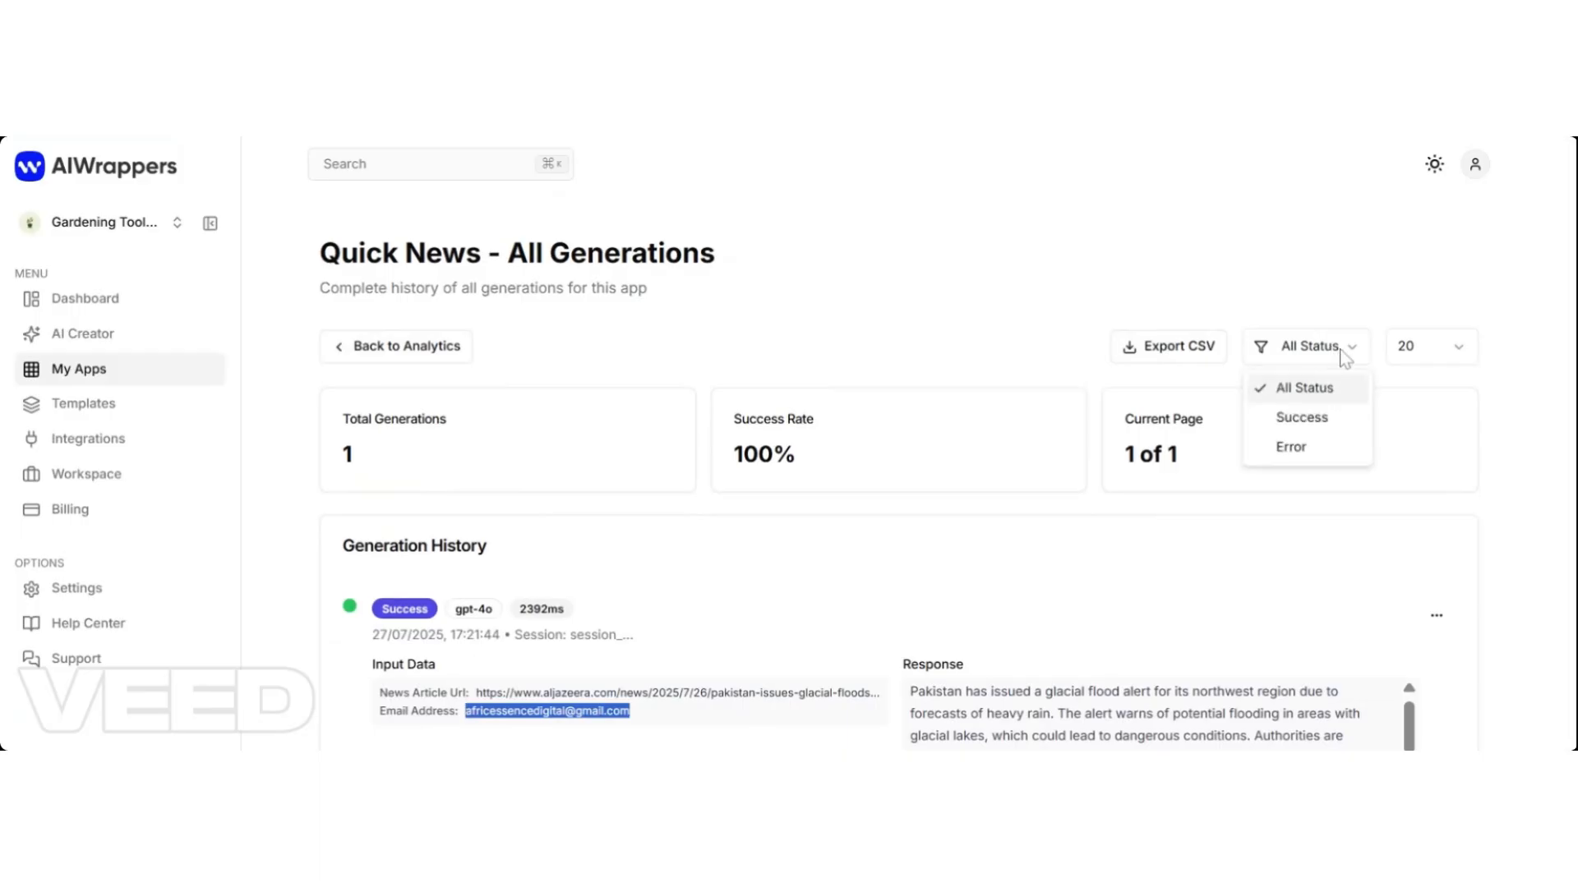
pyautogui.click(1341, 359)
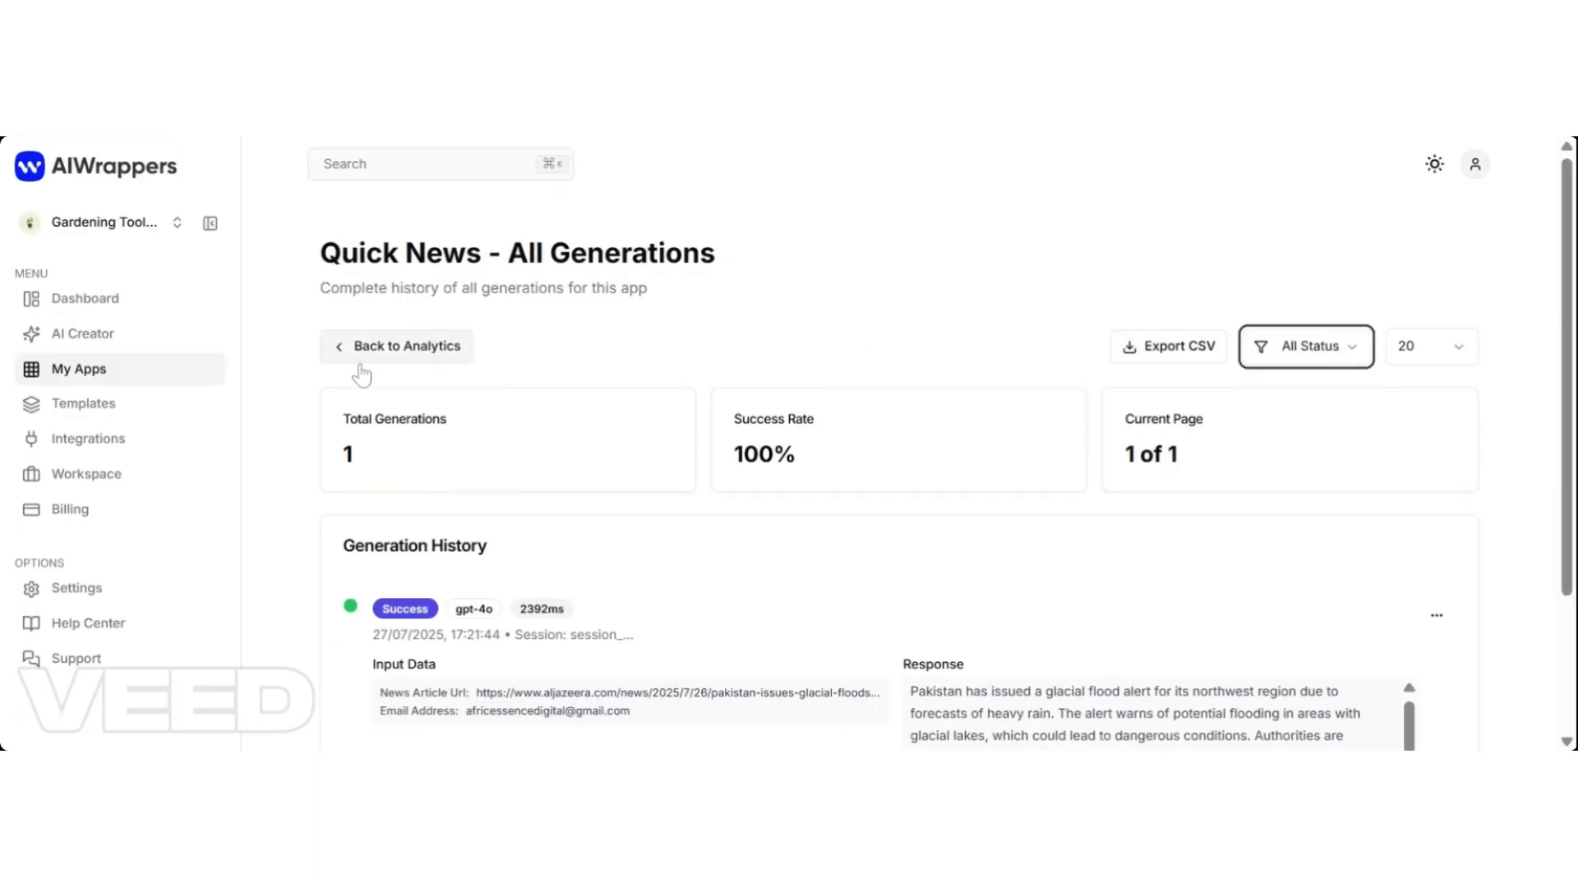
pyautogui.click(359, 366)
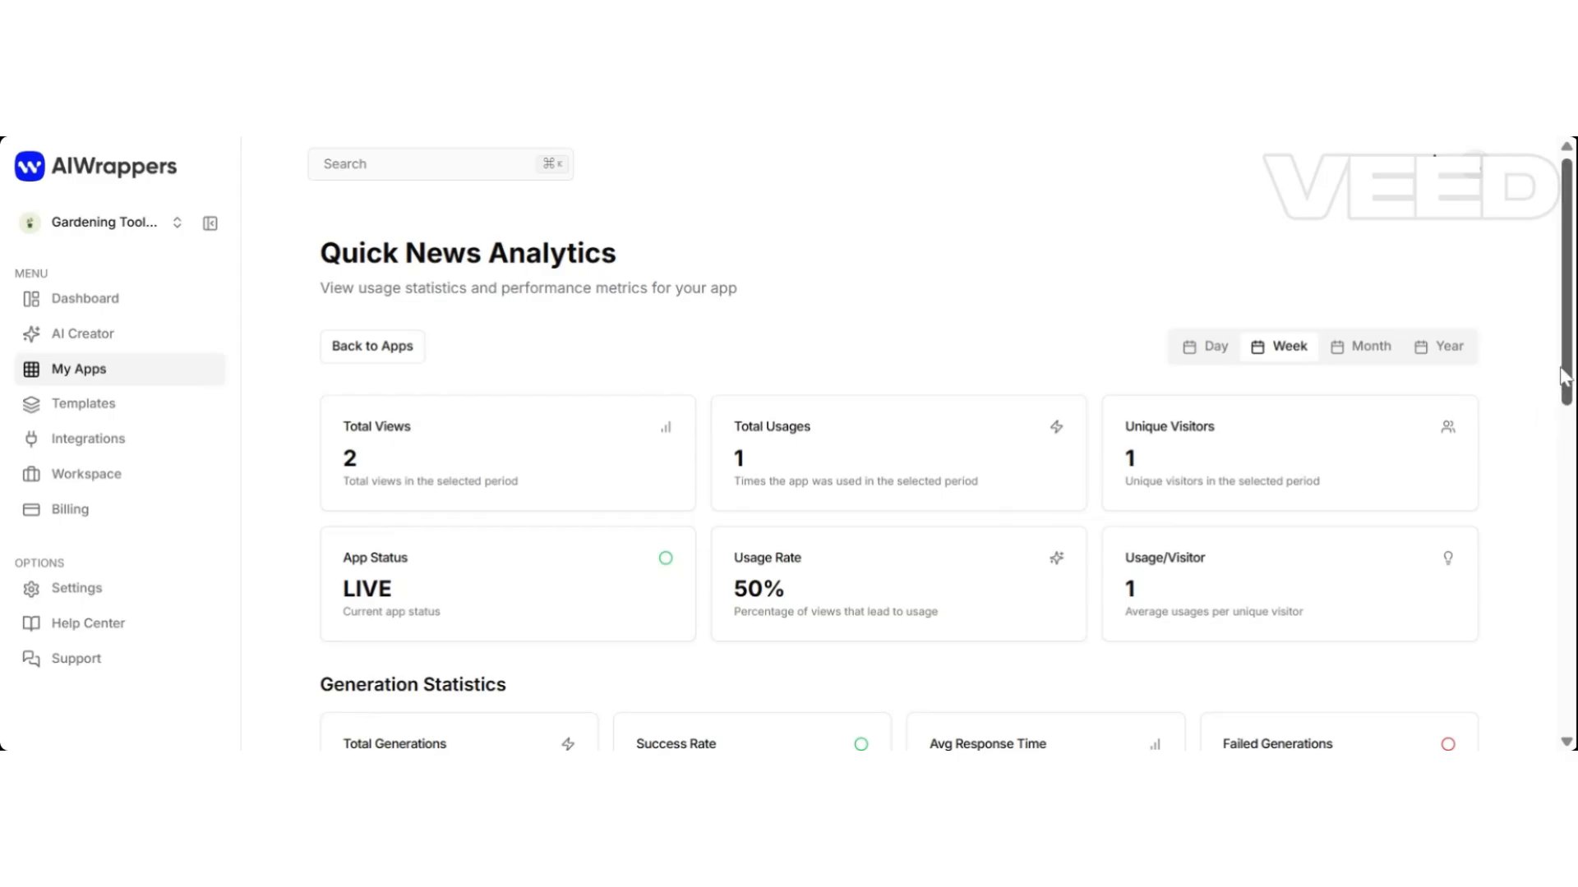
# Scroll down to the Quick News card and bring up its '...' actions menu.
pyautogui.scroll(-7, 1566, 378)
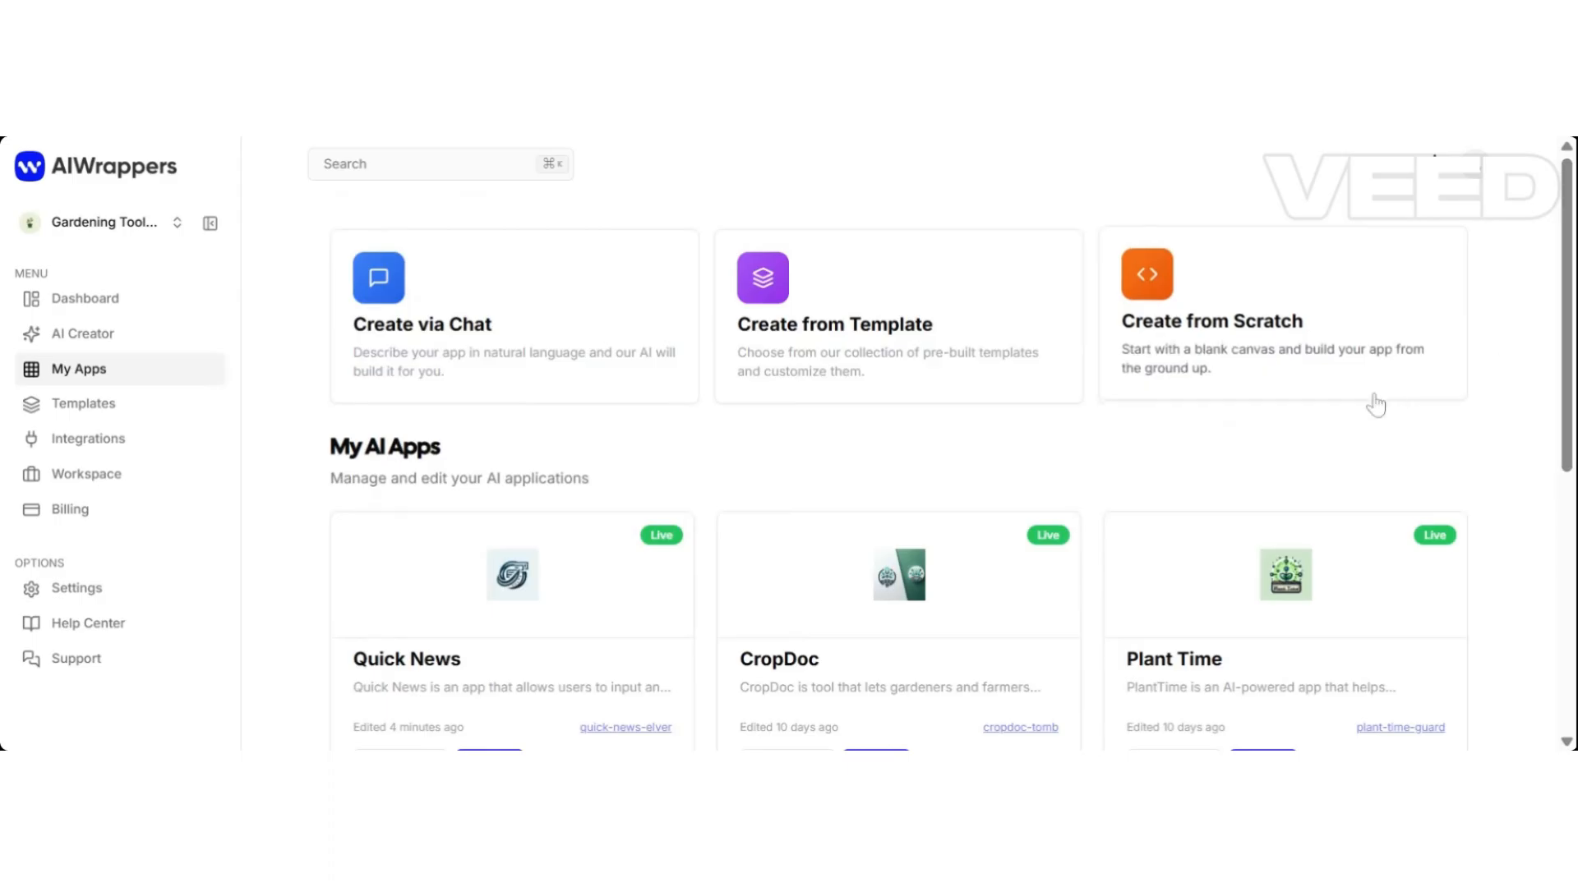
pyautogui.scroll(-2, 1573, 283)
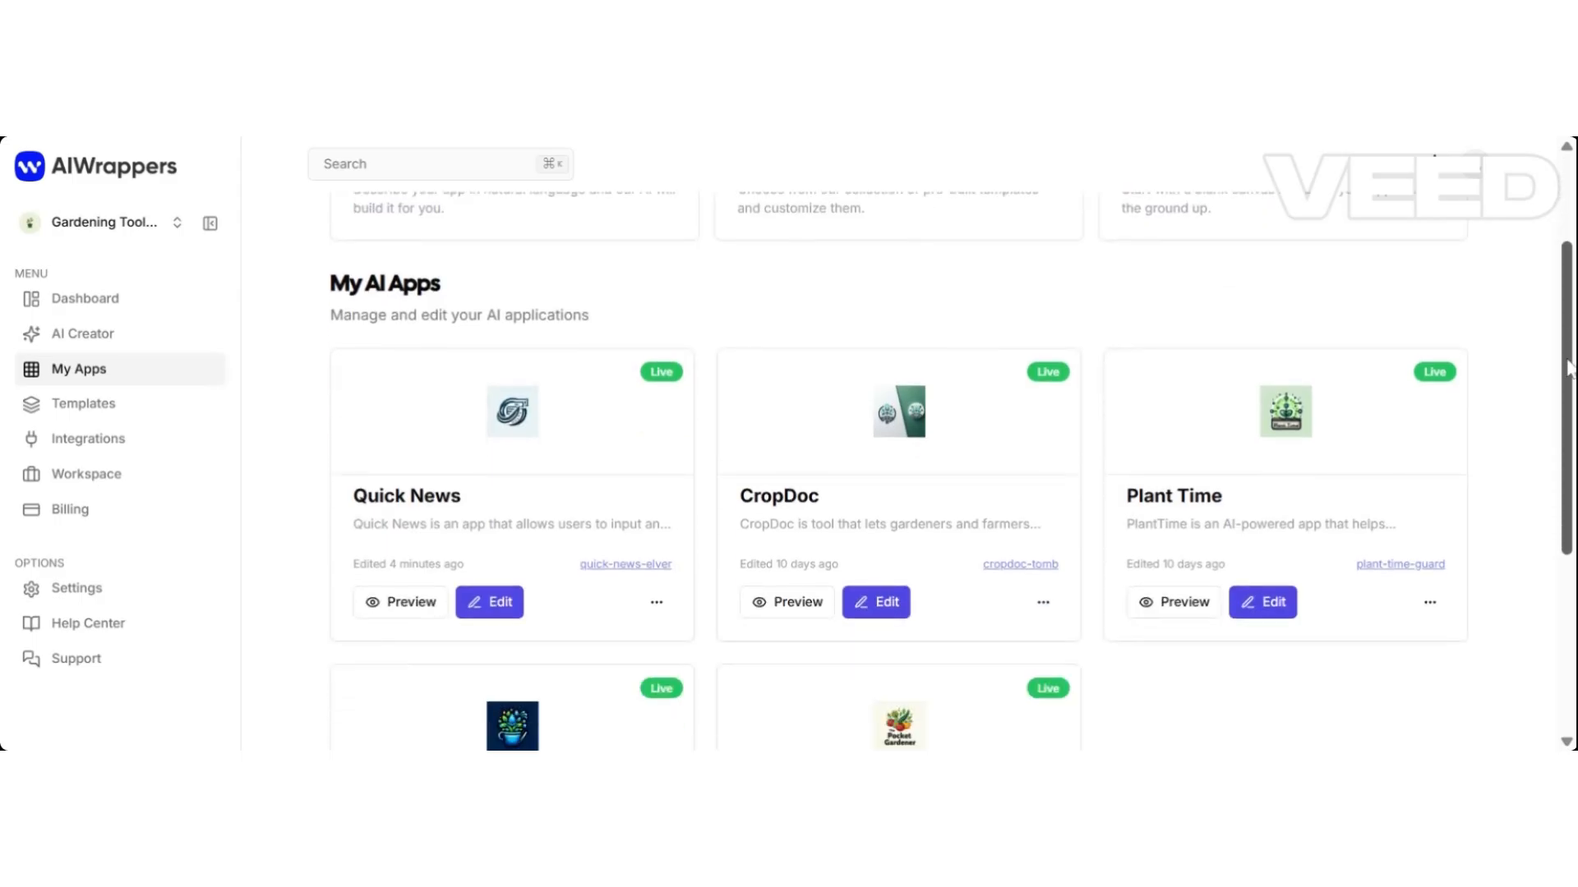
pyautogui.click(657, 607)
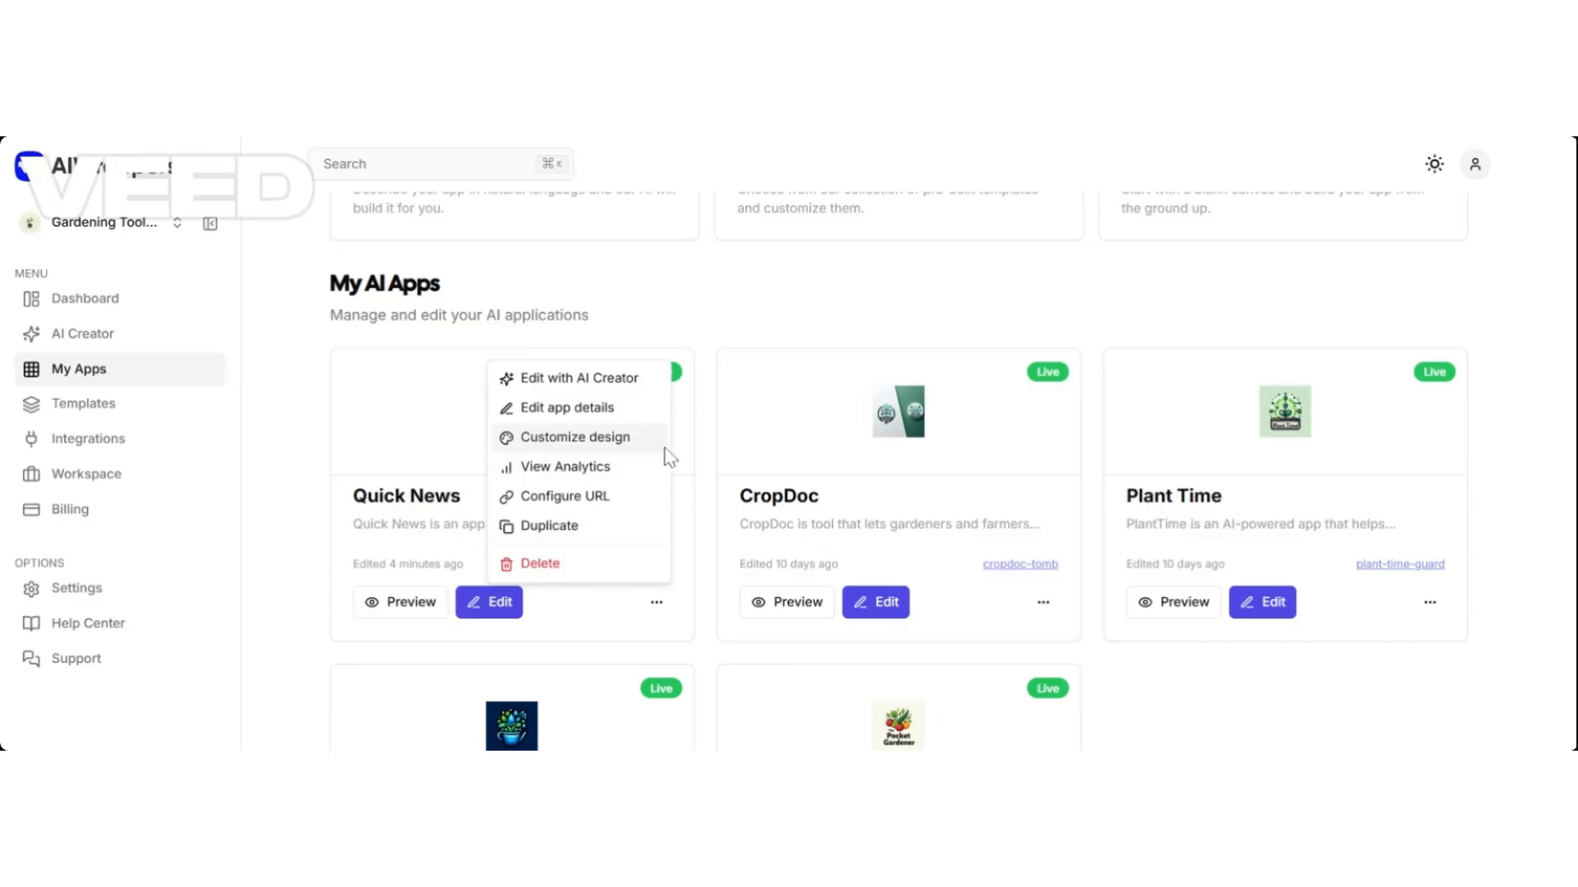
pyautogui.click(549, 440)
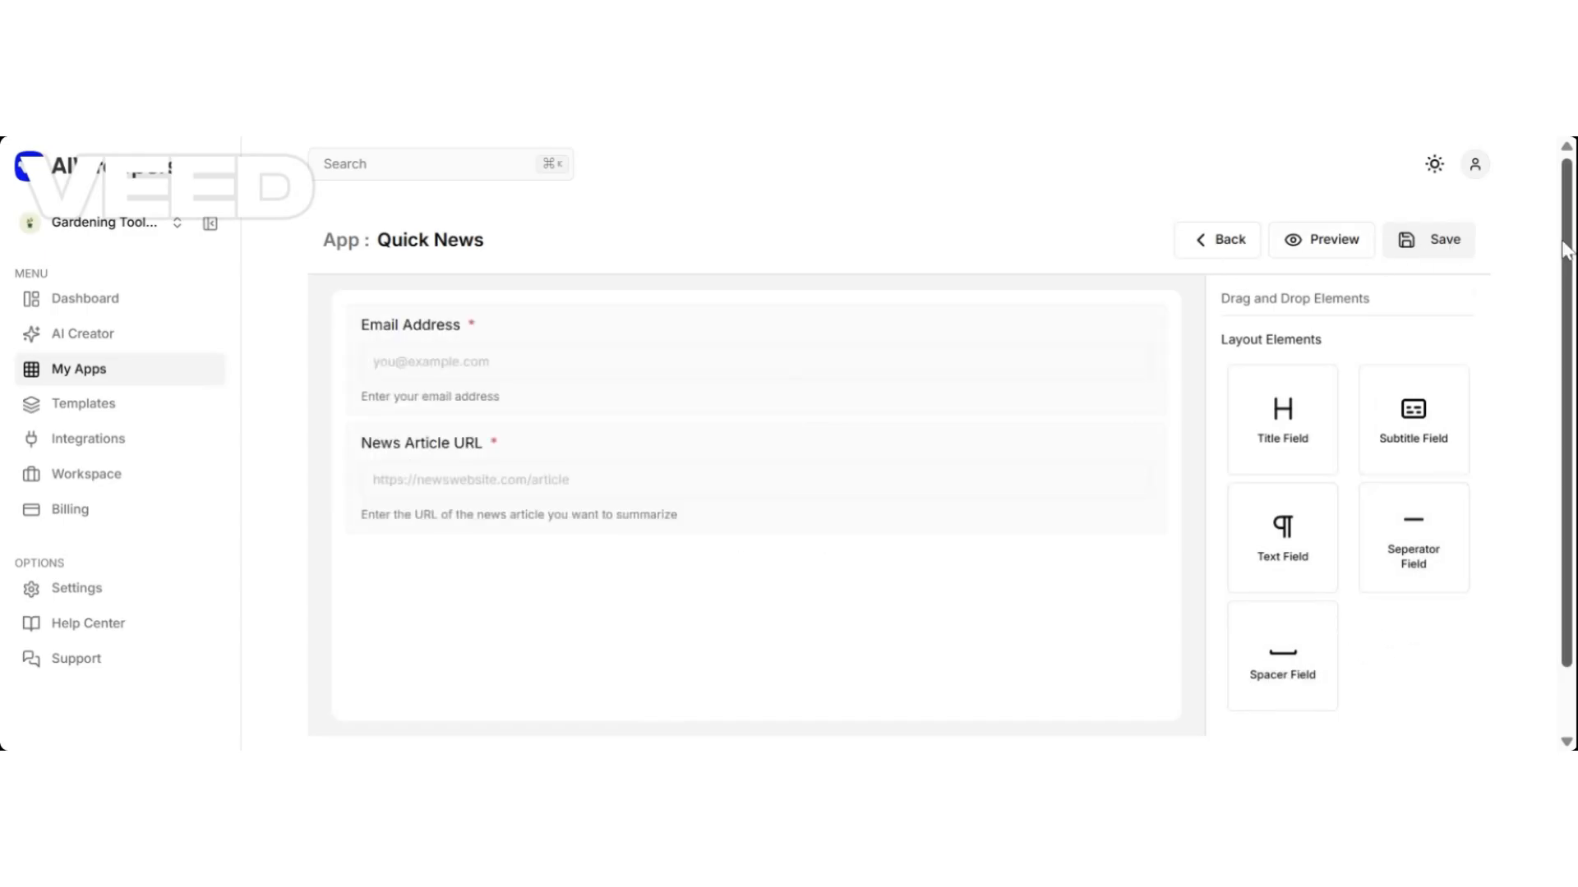
pyautogui.click(811, 370)
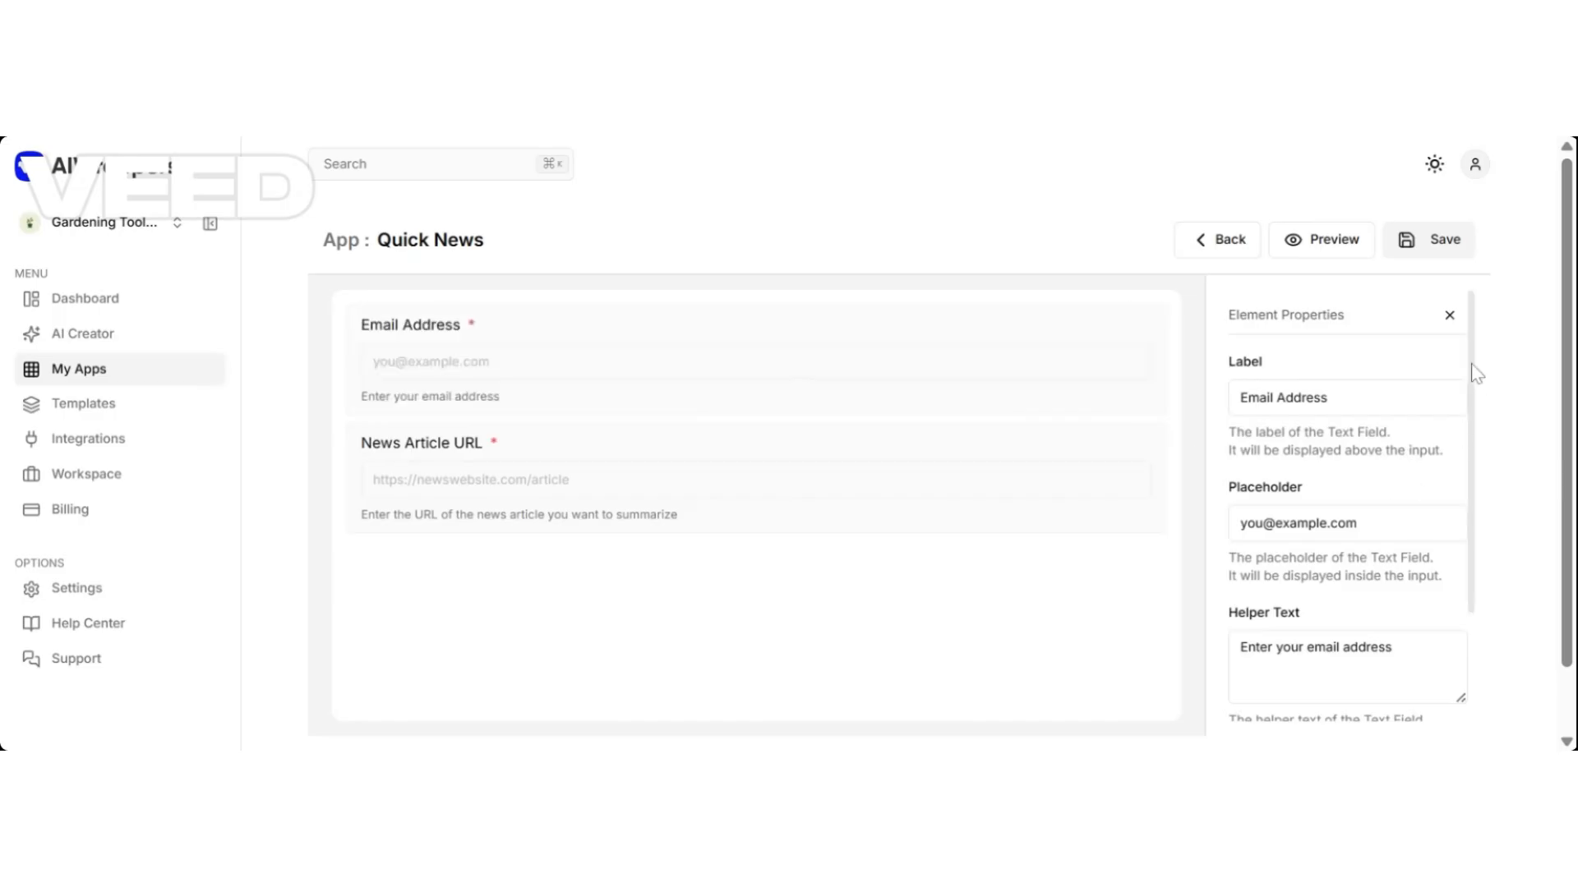
pyautogui.moveTo(1473, 375)
pyautogui.mouseDown()
pyautogui.moveTo(1462, 515)
pyautogui.moveTo(1472, 359)
pyautogui.mouseUp()
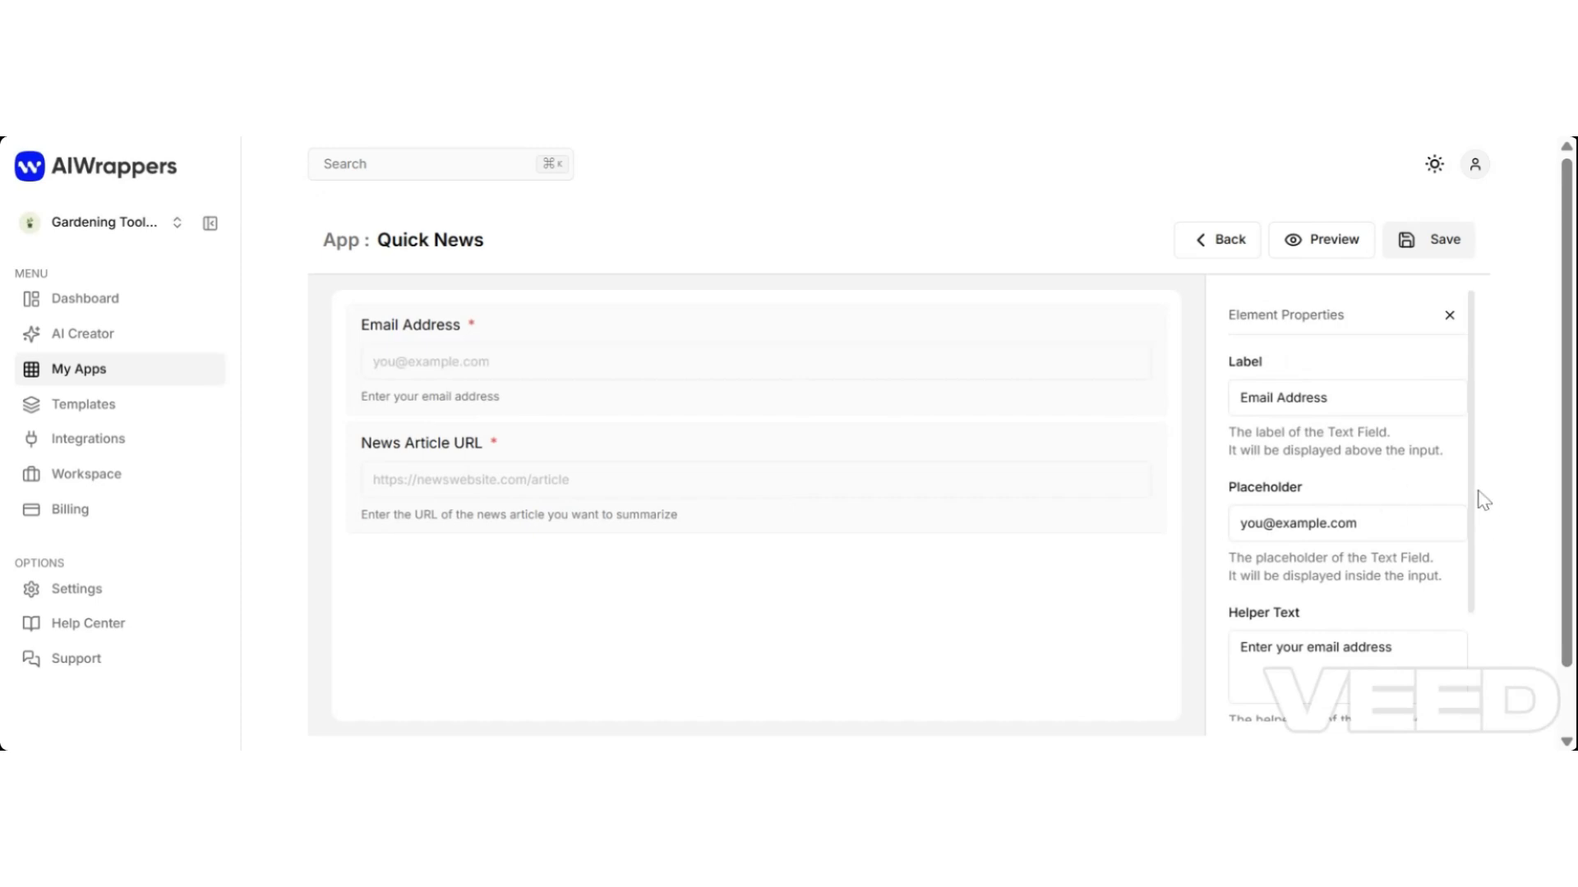
pyautogui.moveTo(1475, 490); pyautogui.dragTo(1472, 608)
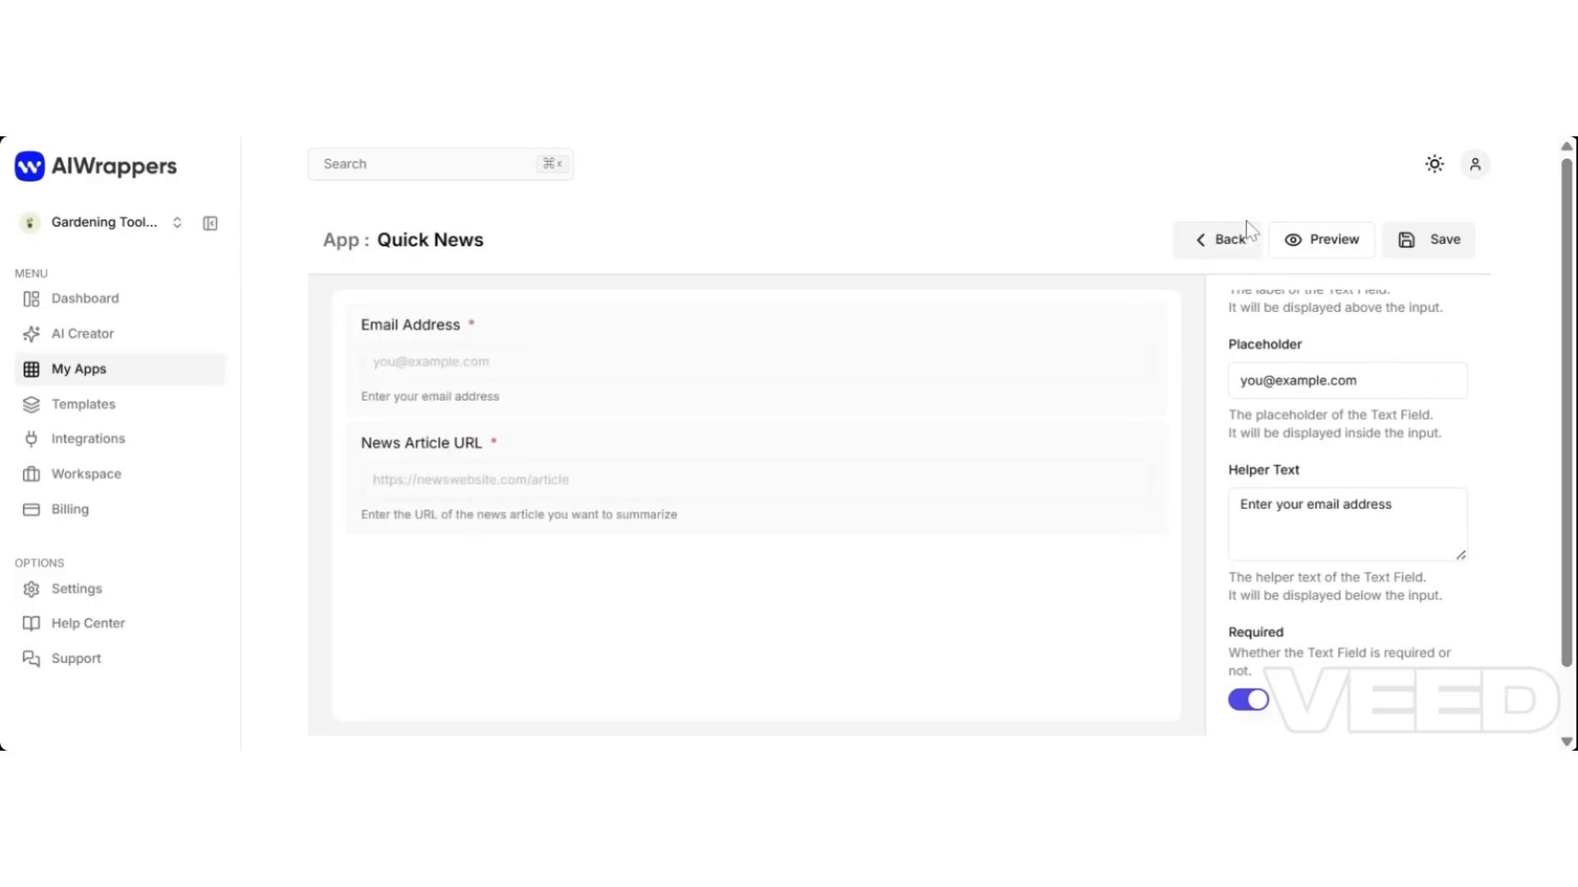
pyautogui.click(1231, 240)
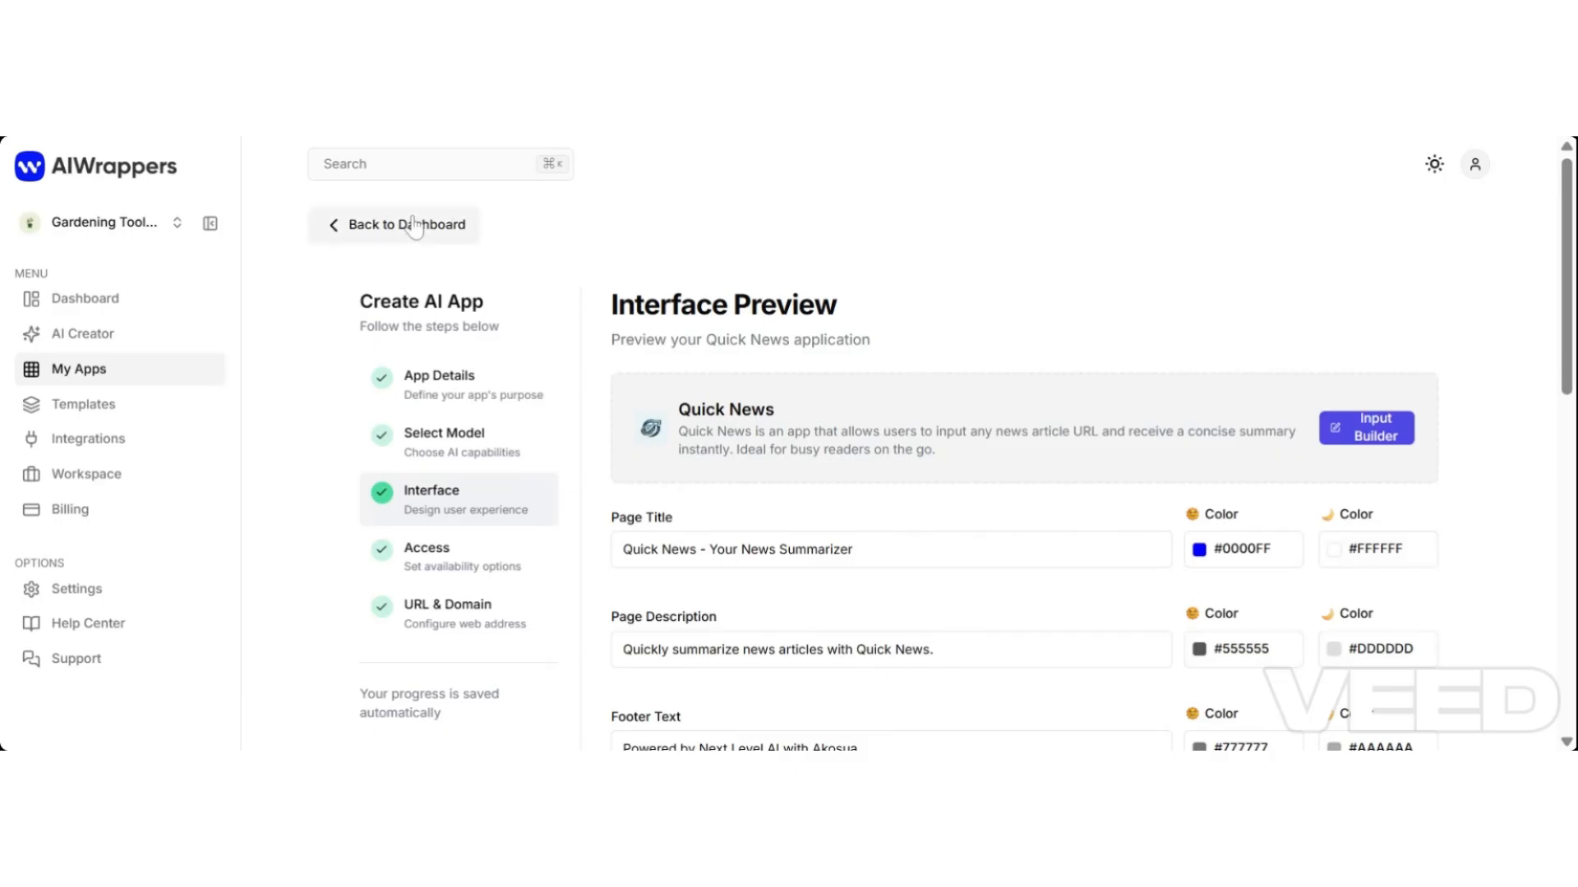
pyautogui.click(338, 226)
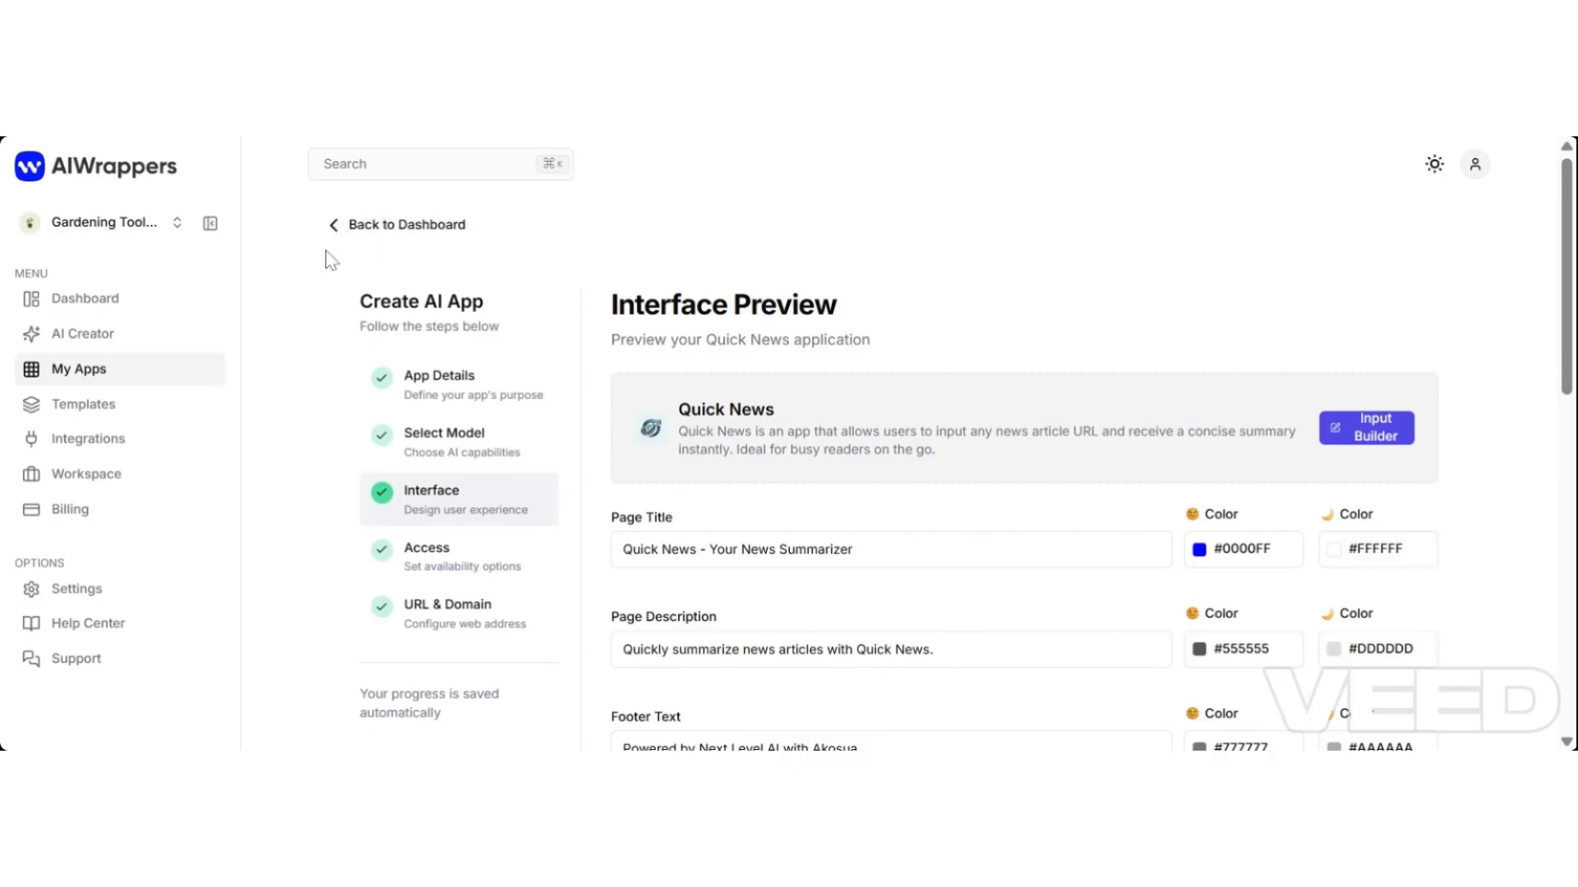